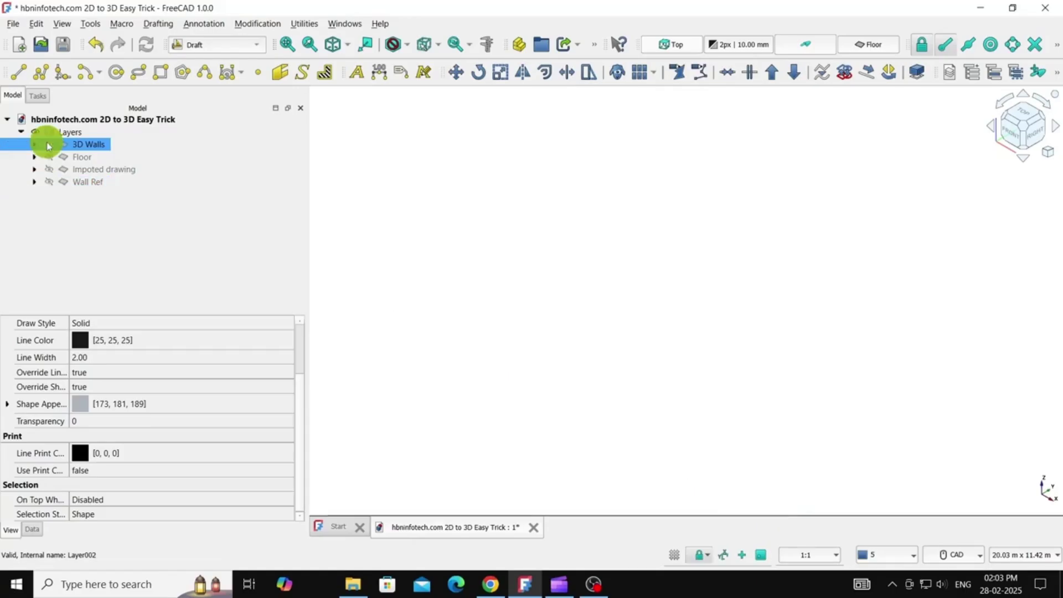
Step: Make the 3D Walls and Impoted drawing layers visible, leaving the Floor and Wall Ref layers hidden
left_click(49, 145)
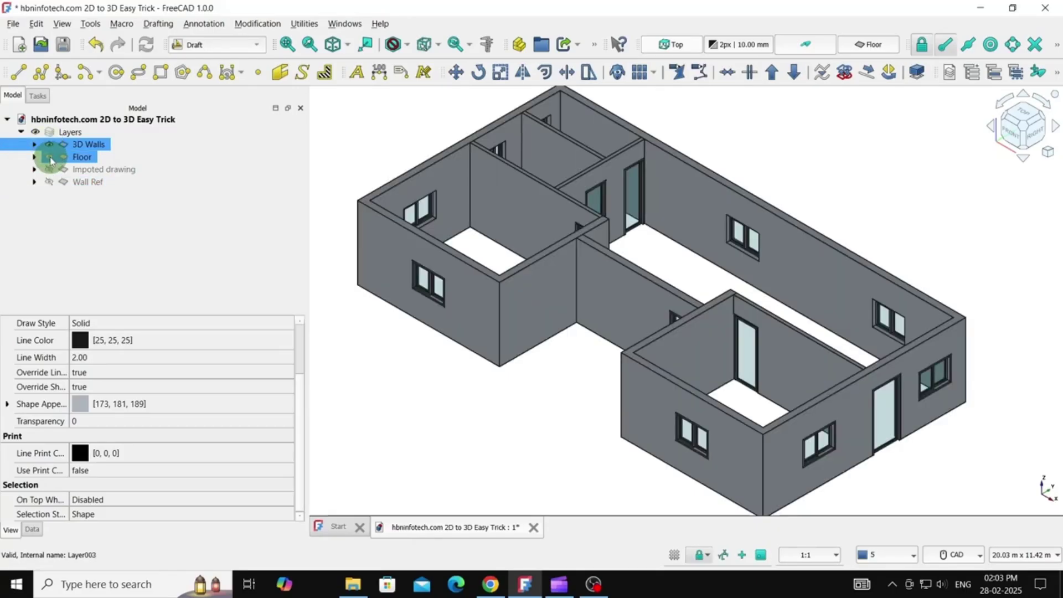
left_click(49, 157)
left_click(49, 157)
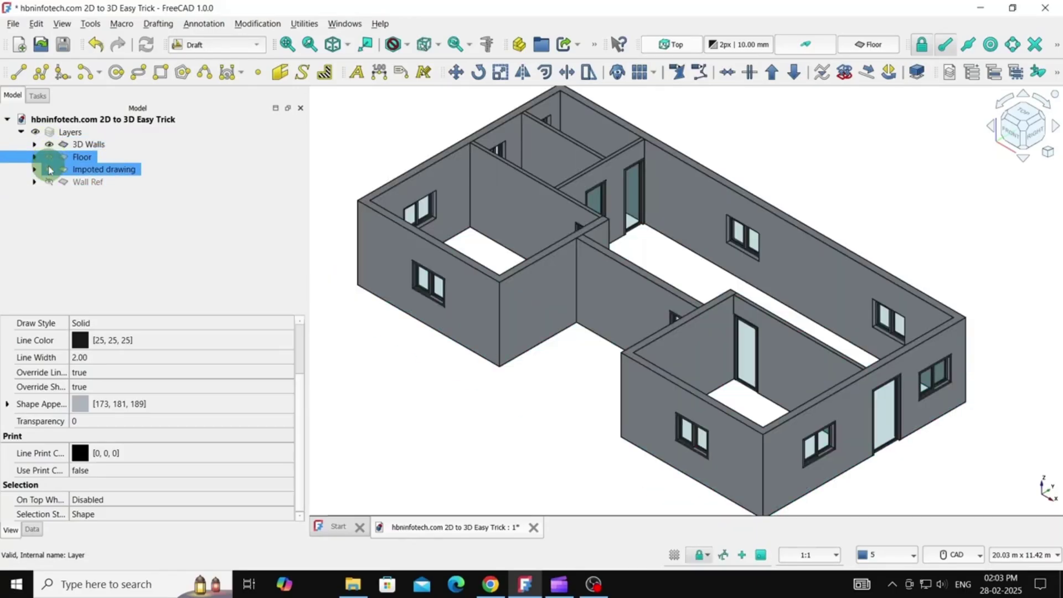
left_click(50, 170)
left_click(49, 169)
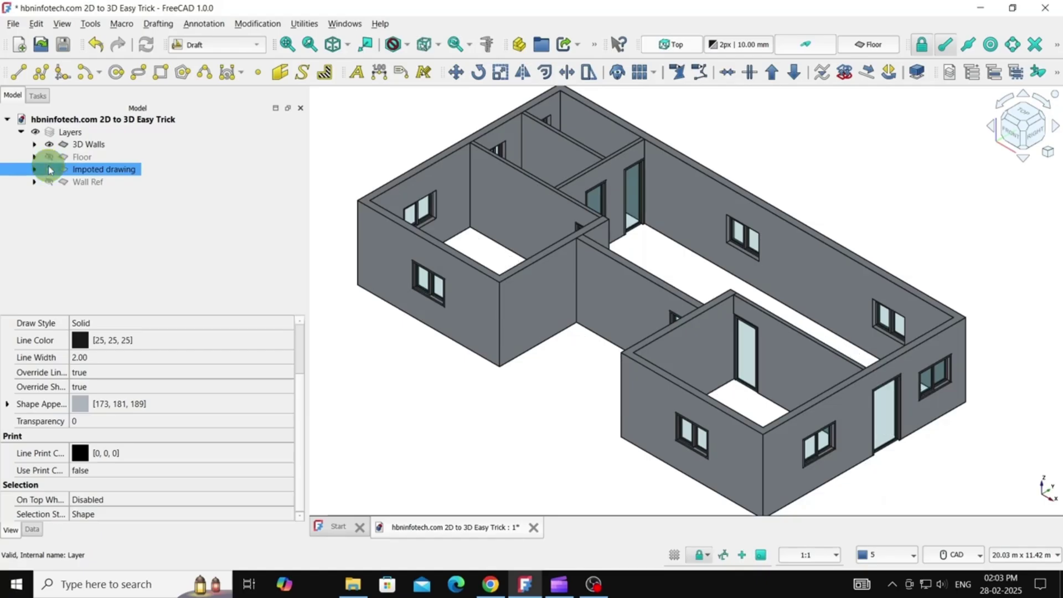
left_click(49, 170)
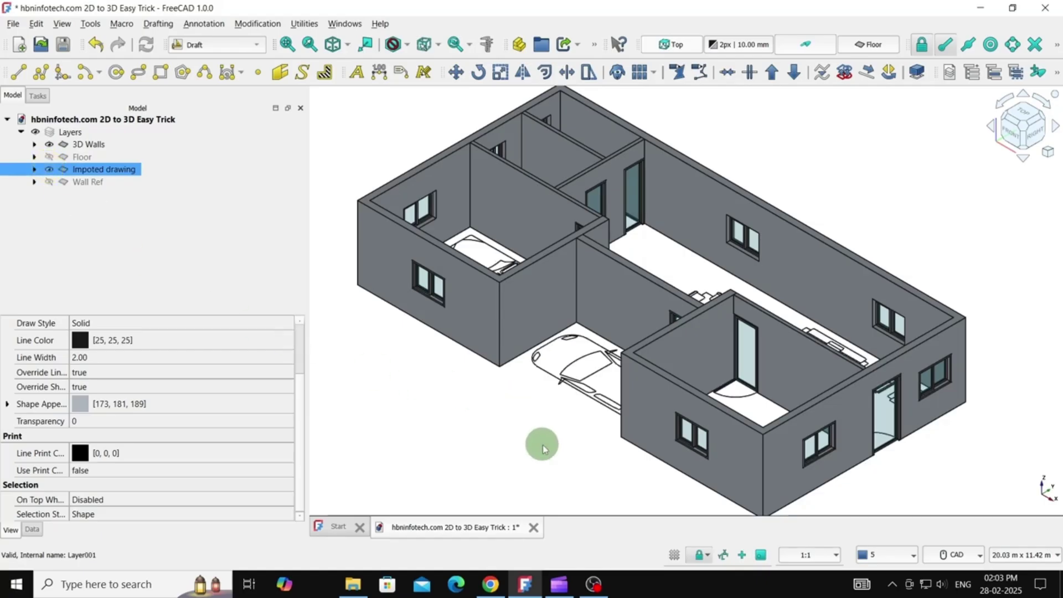
middle_click_drag(567, 448, 552, 420)
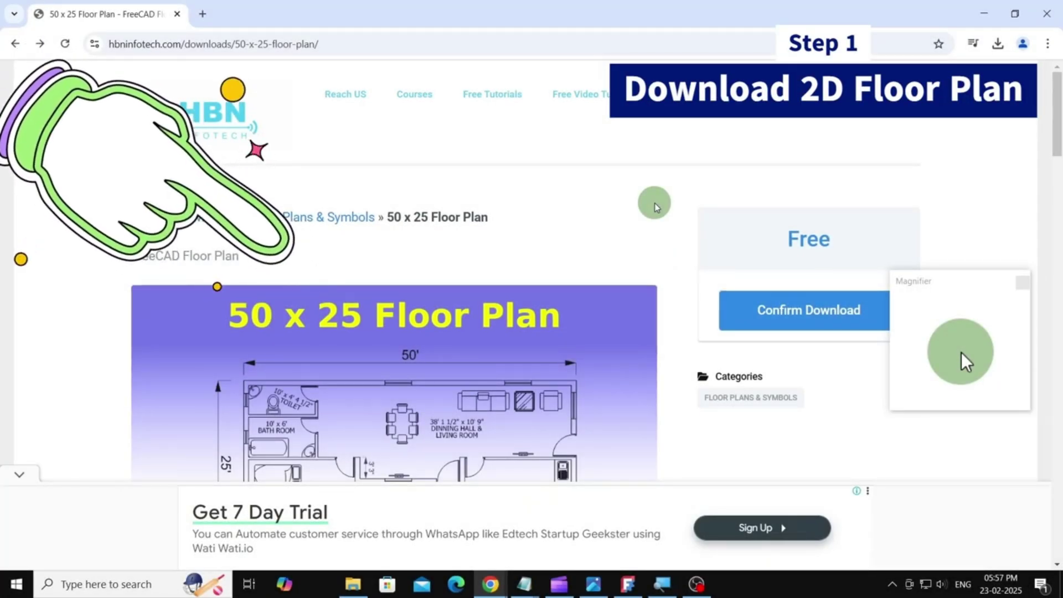
Step: In the web browser, look through the 50 x 25 Floor Plan page and confirm the free download to reach checkout
scroll(655, 203, "down", 1)
scroll(655, 203, "down", 3)
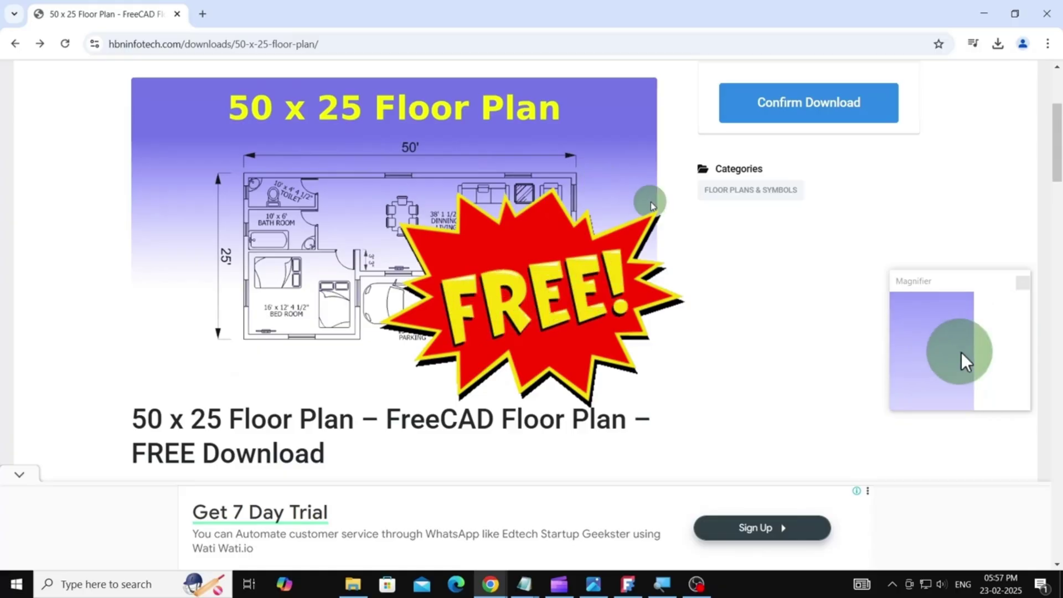
scroll(672, 225, "up", 4)
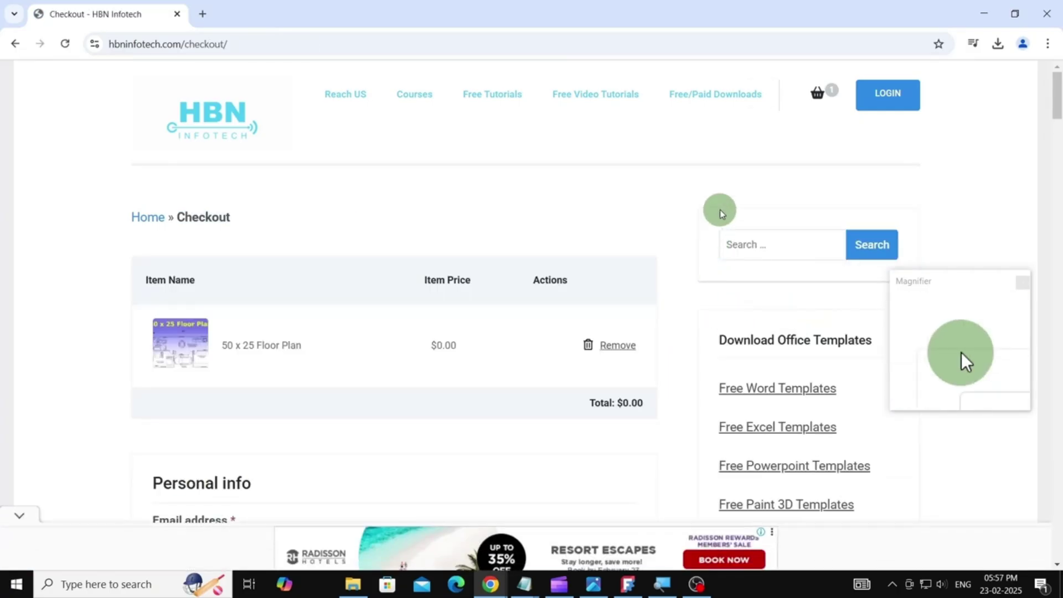
Step: Fill in the e-mail address and first name in the checkout's personal info and submit the free download order
scroll(720, 210, "down", 3)
scroll(720, 211, "down", 3)
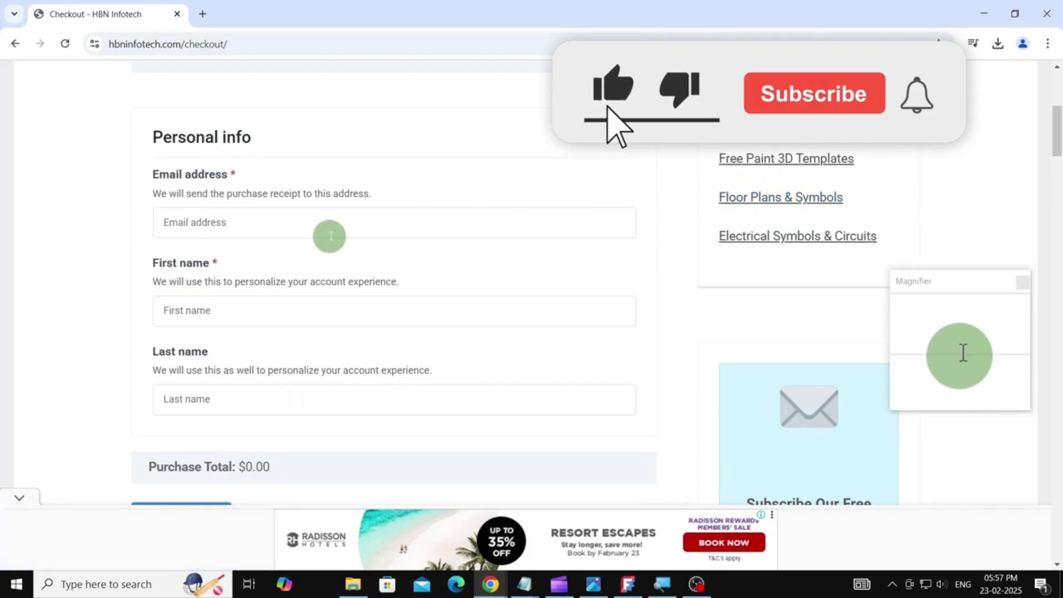
left_click(335, 224)
key("ctrl+v")
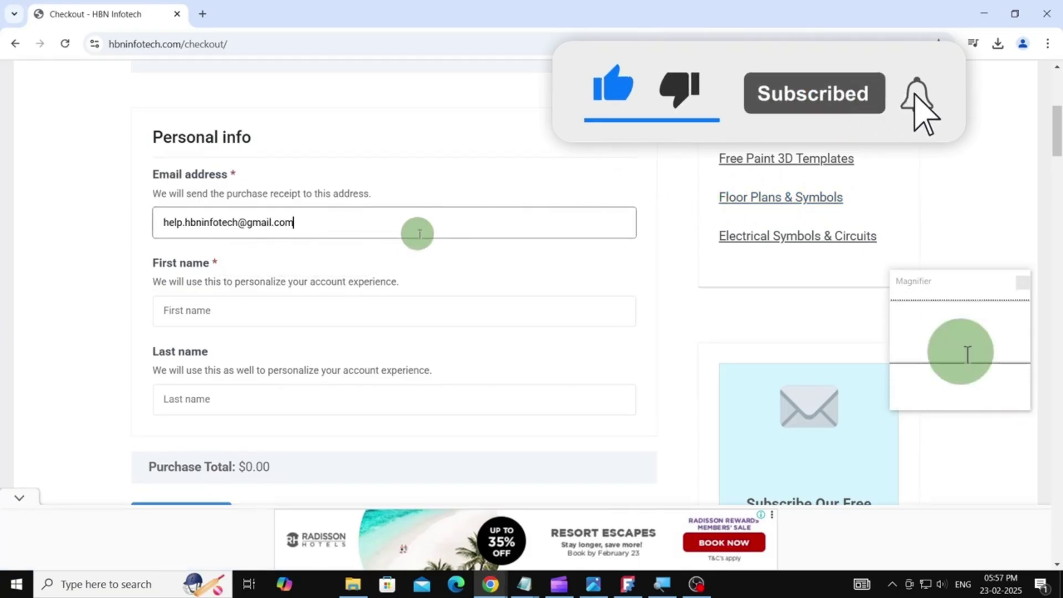
scroll(475, 276, "down", 2)
left_click(314, 172)
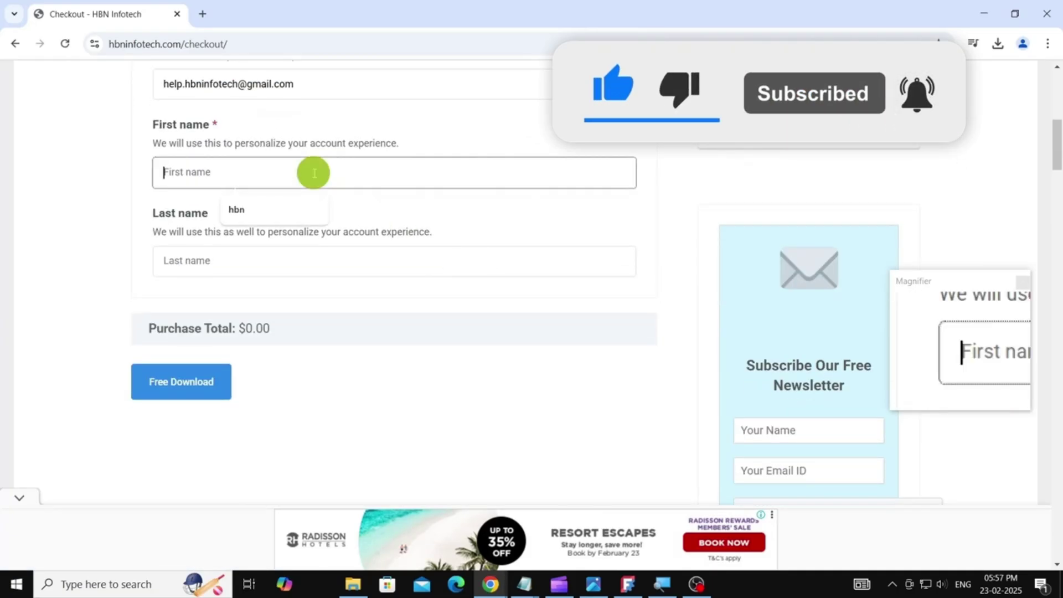
type("hbn")
left_click(181, 383)
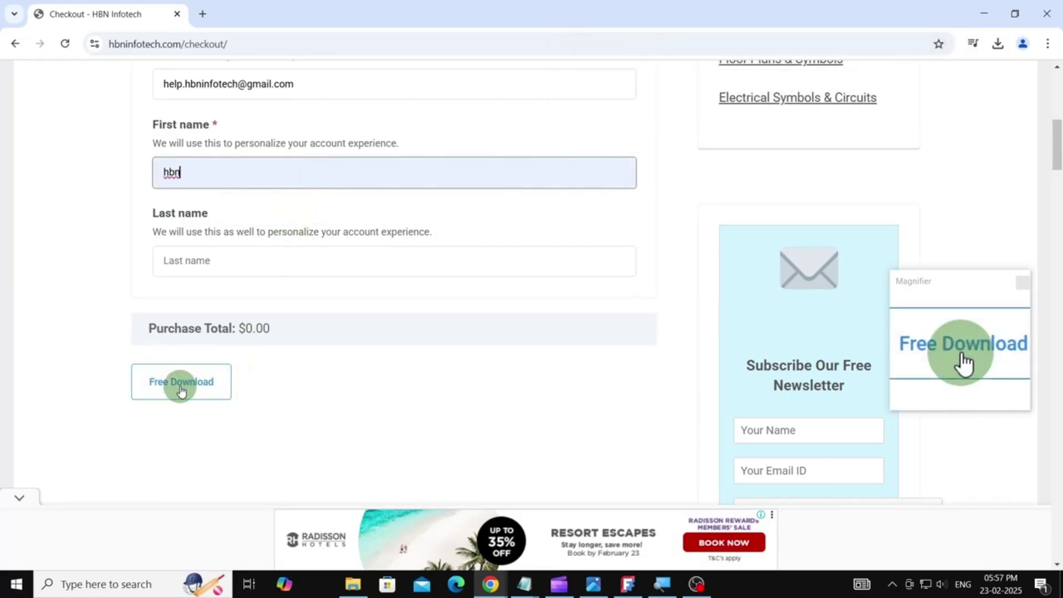
Step: Download the 50 x 25 Floor Plan DXF and save it as FreeCAD 50 x 25 DXF in the 2D to 3D folder
scroll(374, 372, "down", 7)
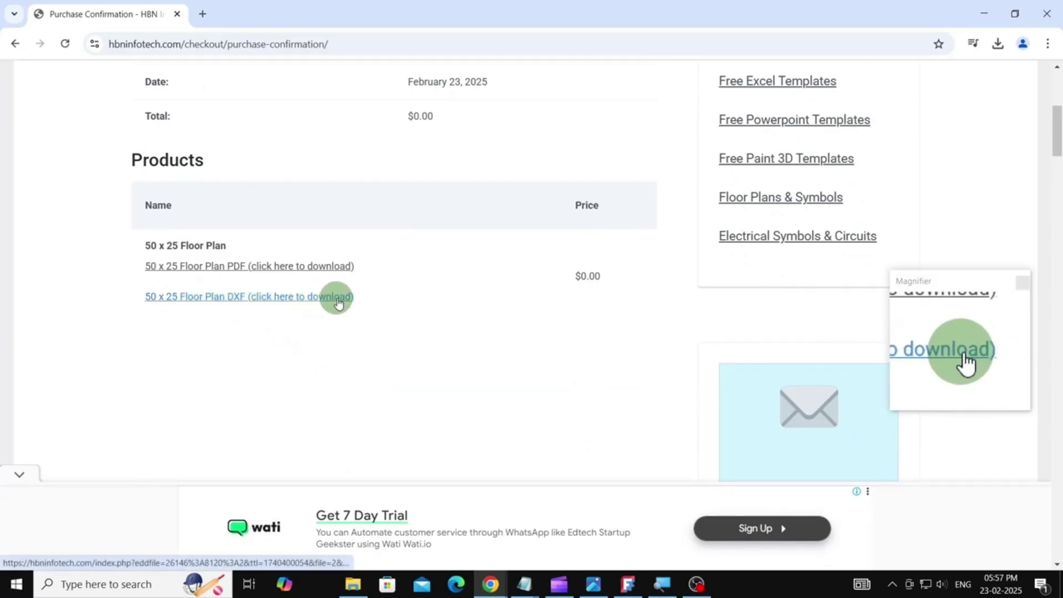
left_click(303, 298)
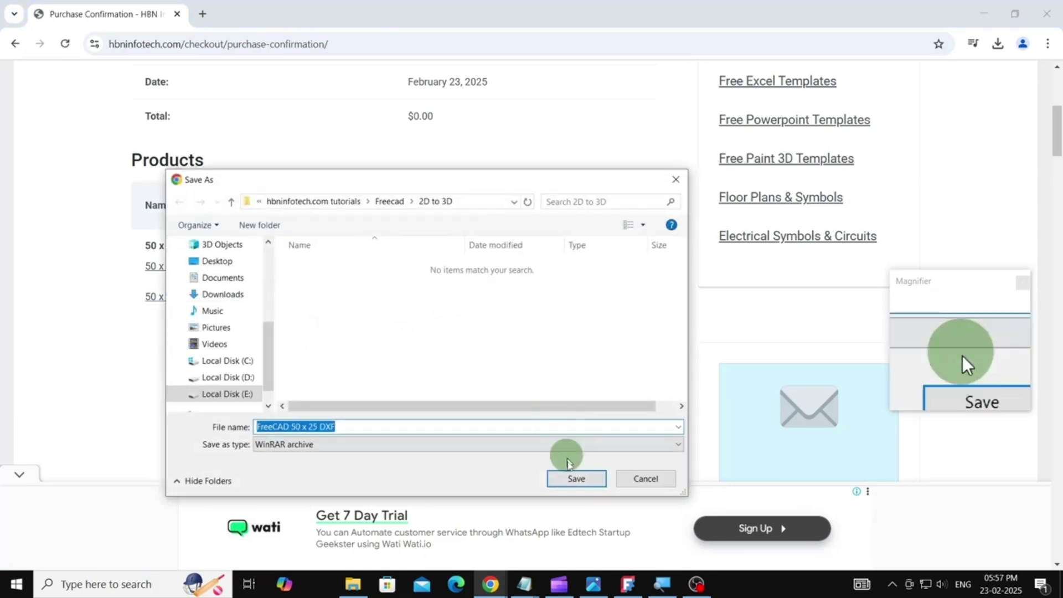
left_click(570, 480)
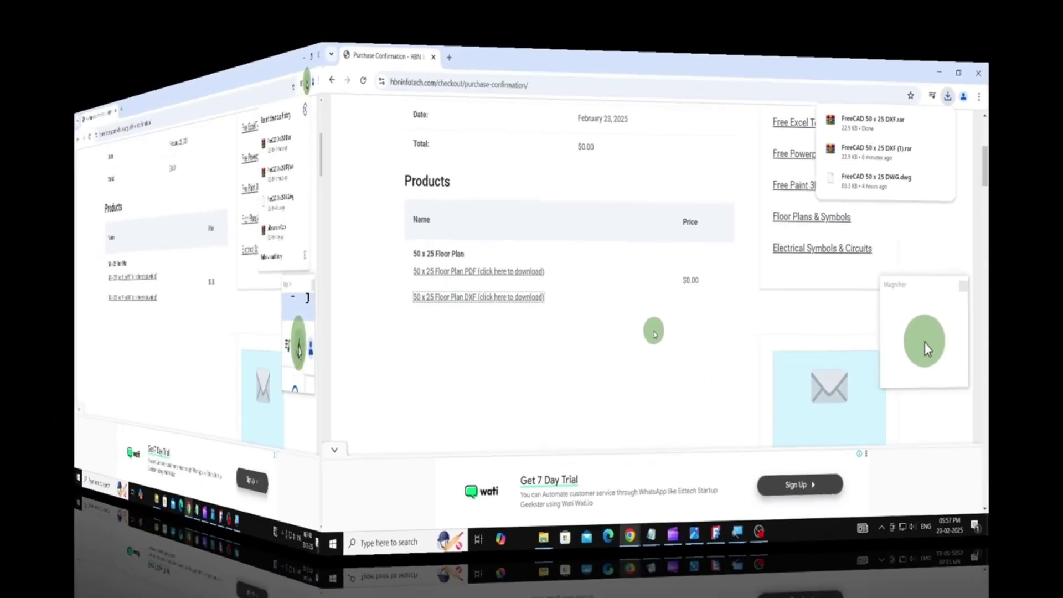
Step: Locate the downloaded FreeCAD 50 x 25 DXF.rar in its folder and extract the archive there
left_click(997, 43)
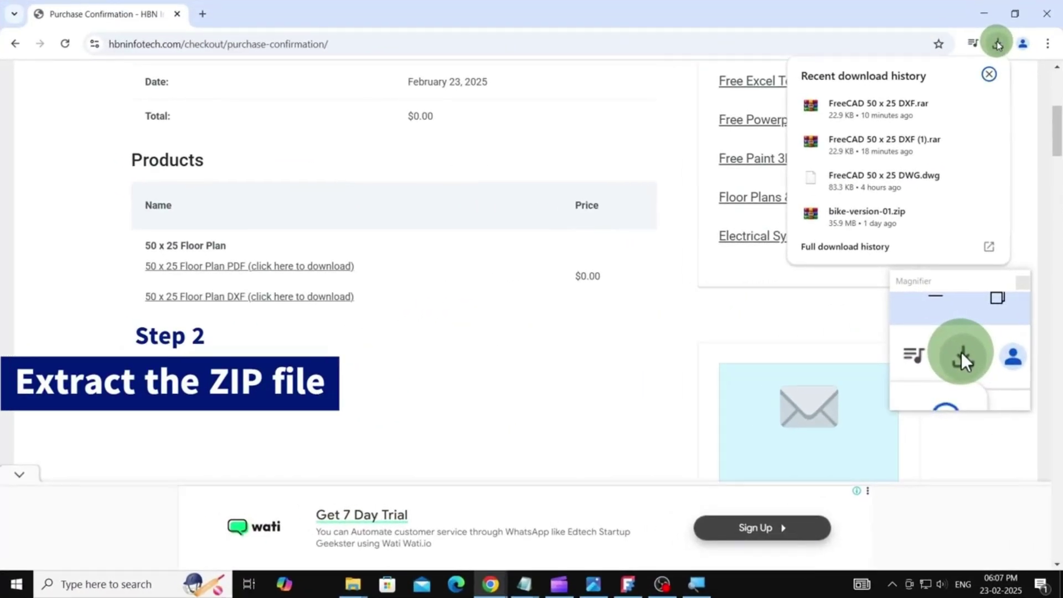
left_click(957, 105)
right_click(157, 152)
left_click(209, 207)
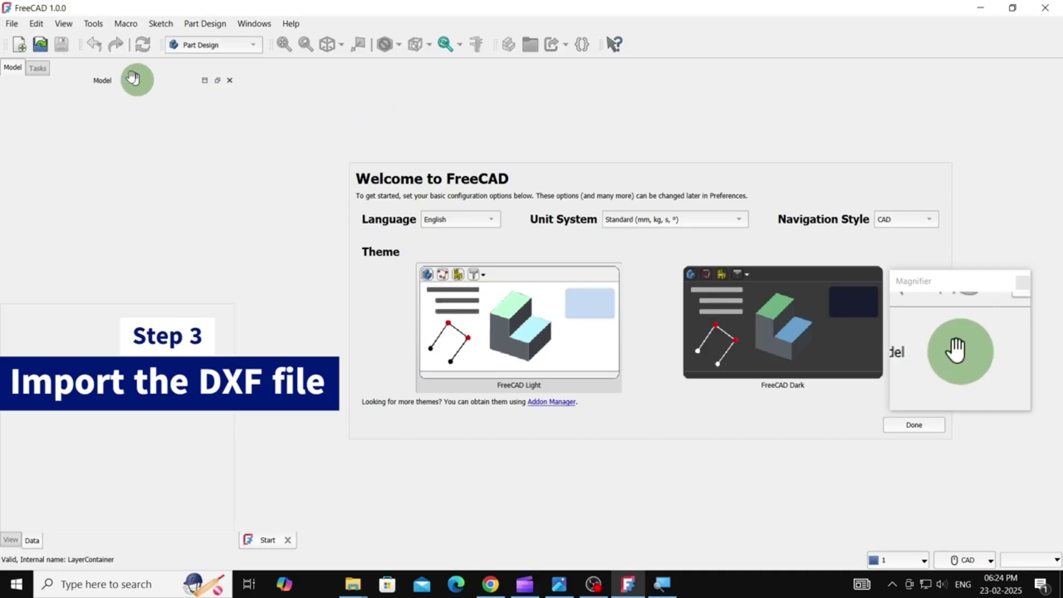
Step: In FreeCAD, create a new document and import FreeCAD 50 x 25 DXF.dxf as Autodesk DXF 2D, accepting the default DXF preferences
left_click(23, 45)
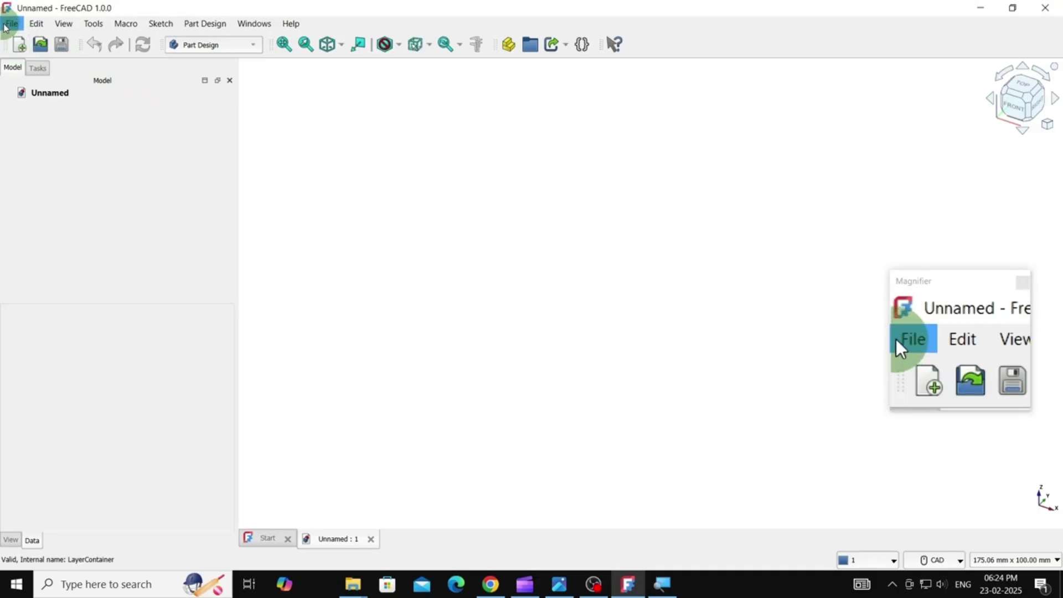
left_click(9, 24)
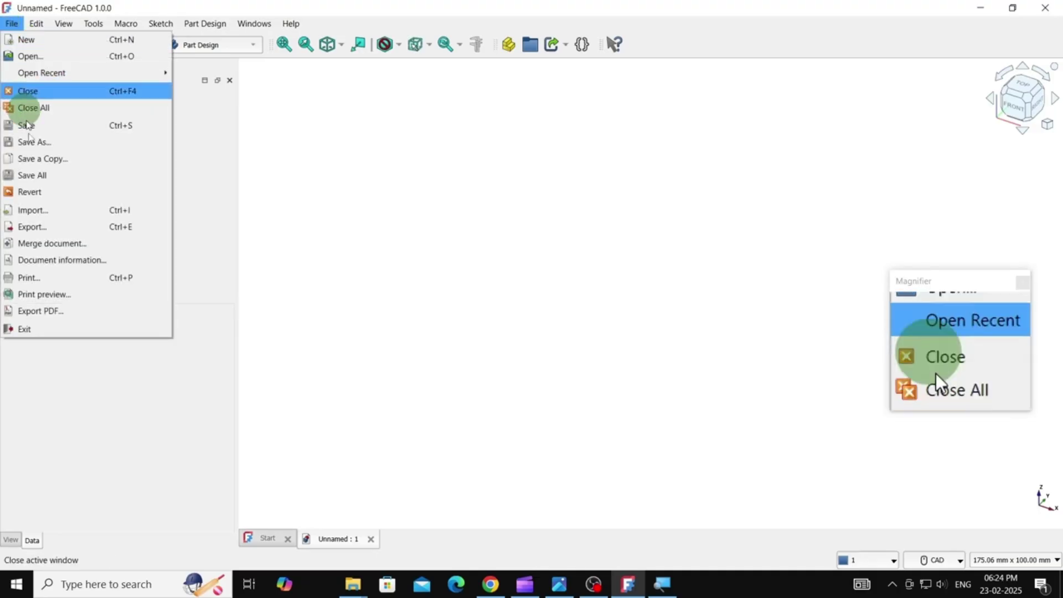
left_click(27, 210)
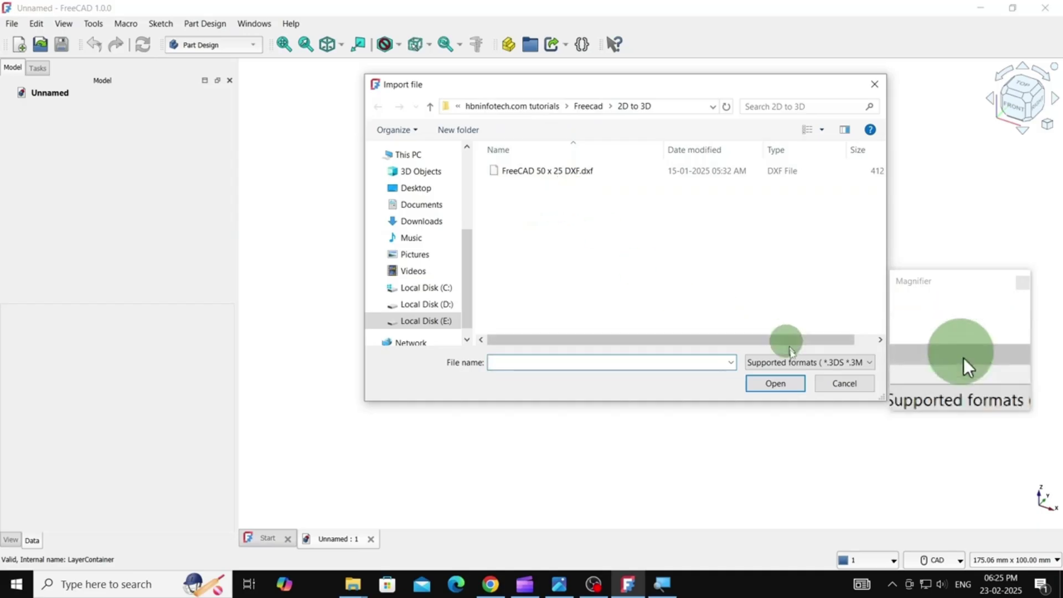
left_click(789, 364)
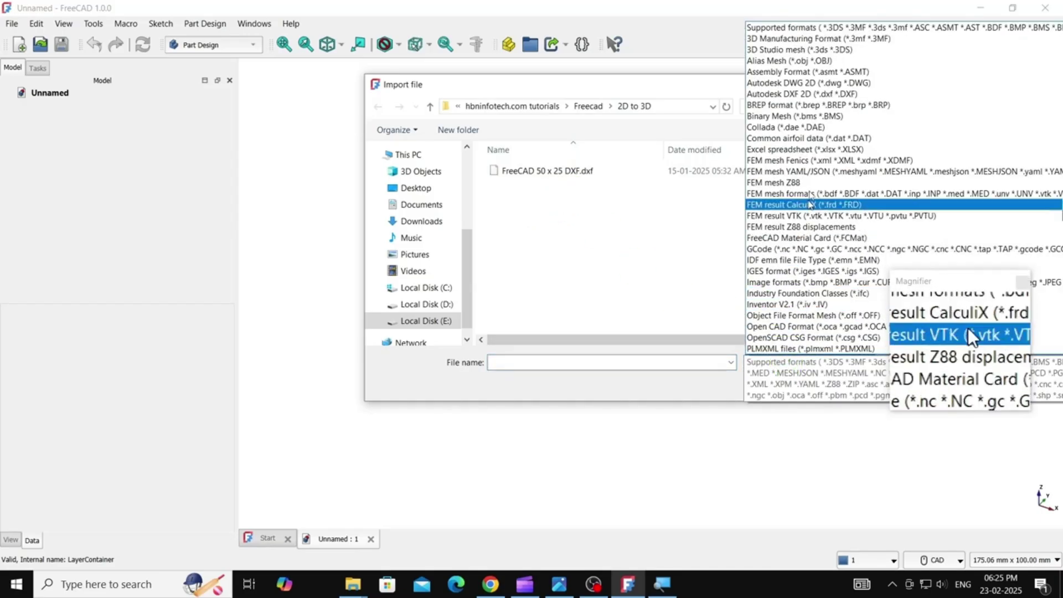
left_click(818, 95)
left_click(519, 175)
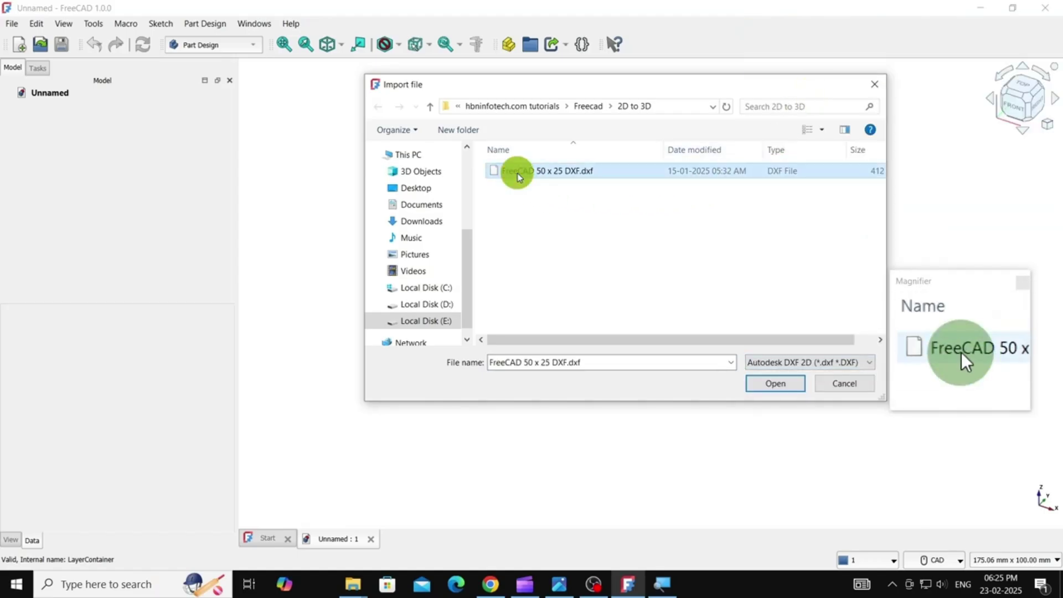
left_click(782, 385)
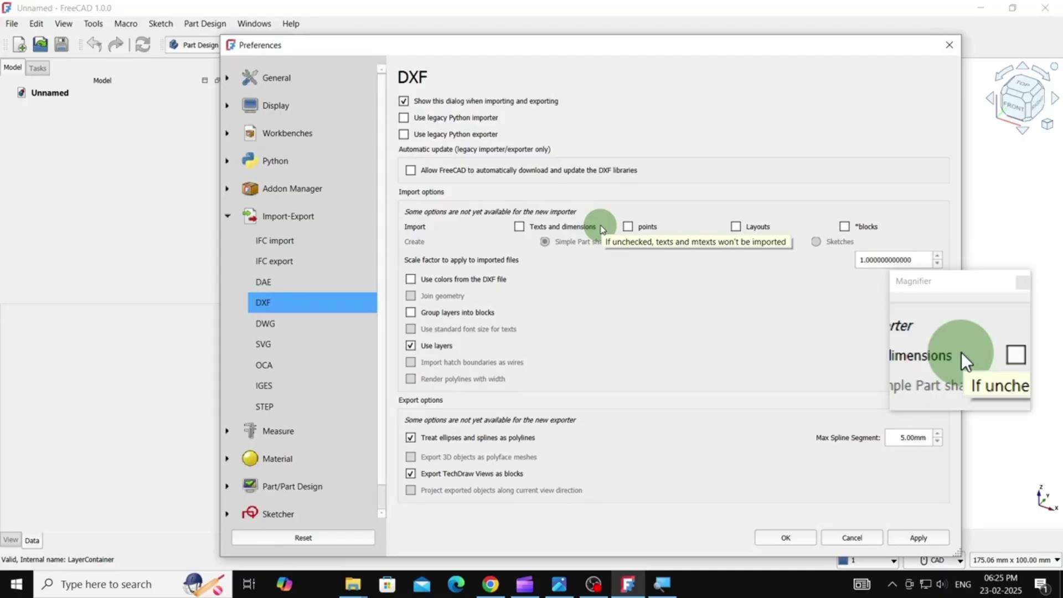
left_click(804, 539)
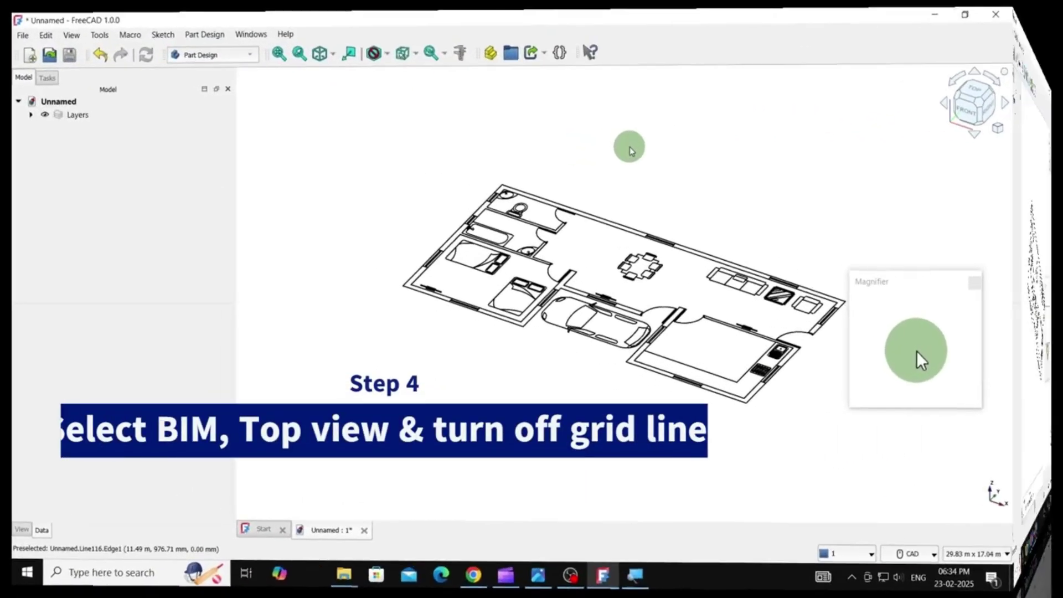
Step: Switch to the BIM workbench and accept its welcome message and the default BIM Setup values
left_click(227, 45)
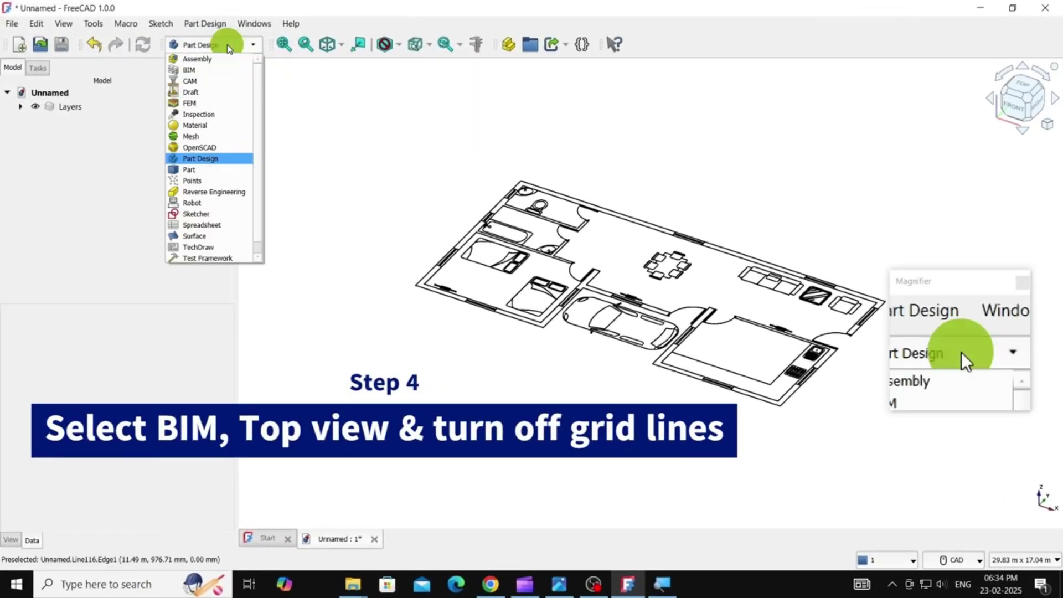
left_click(190, 70)
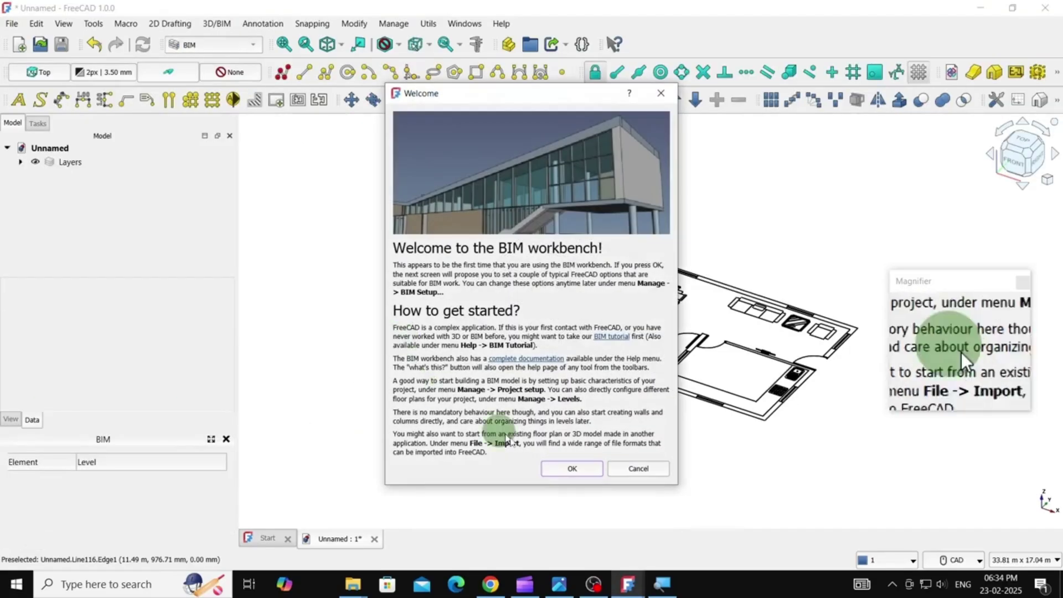
left_click(573, 469)
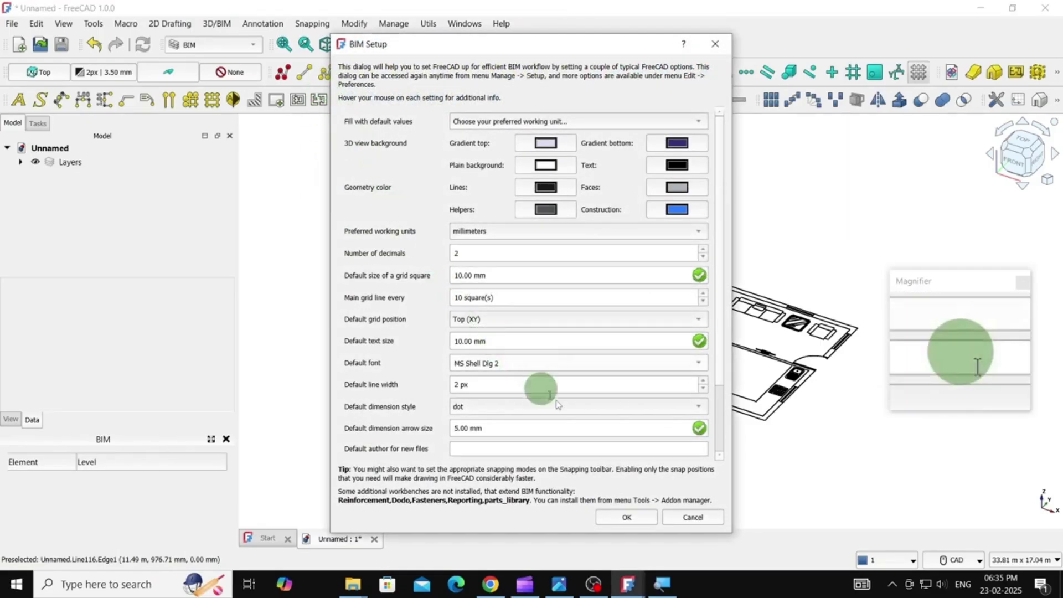
left_click(643, 518)
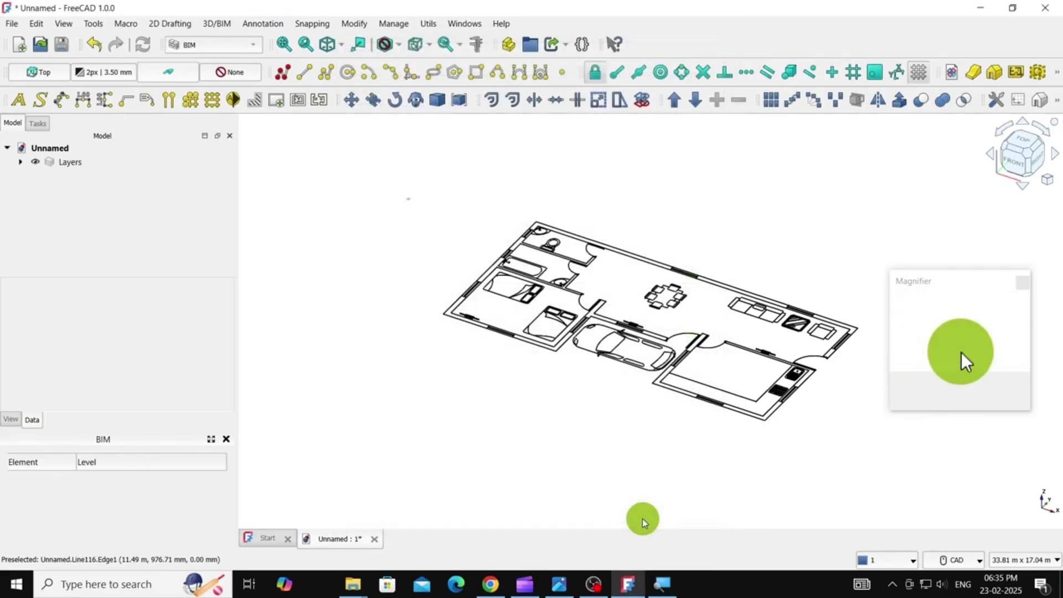
Step: Set the floor plan to the Top view and turn off the working plane grid
left_click(343, 46)
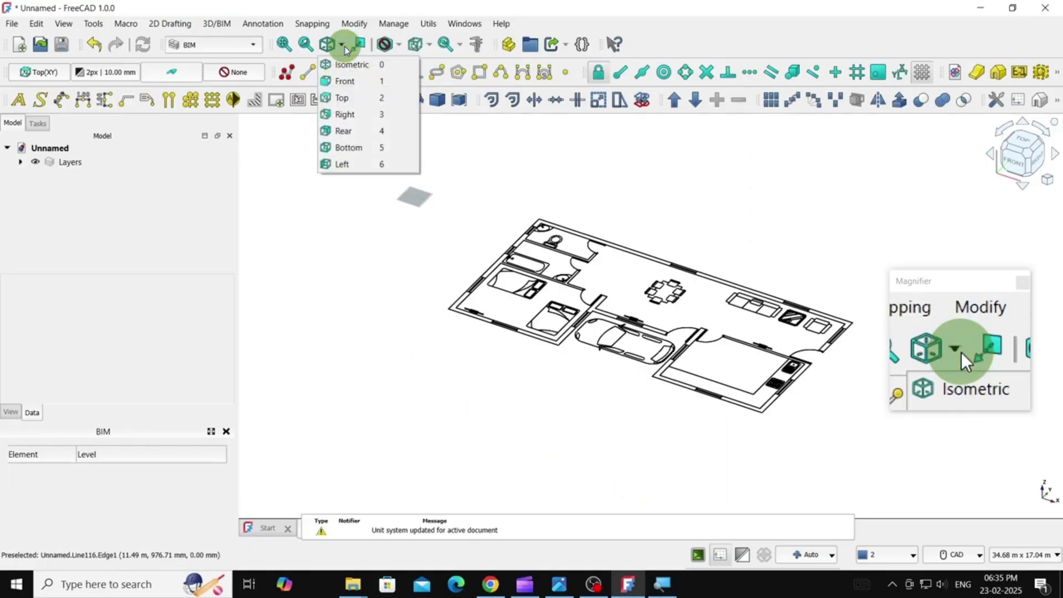
left_click(352, 97)
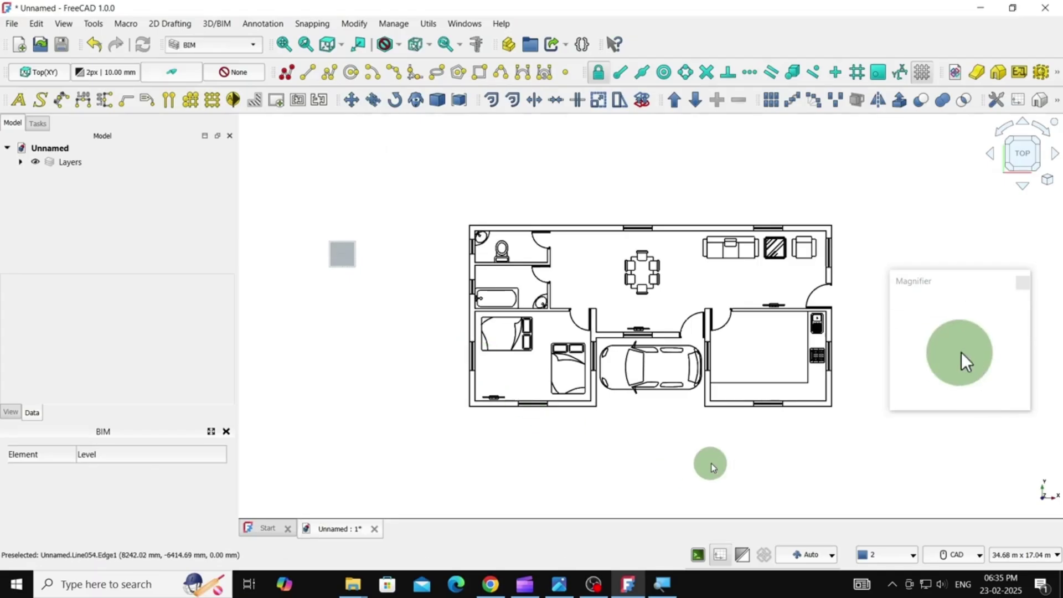
left_click(923, 73)
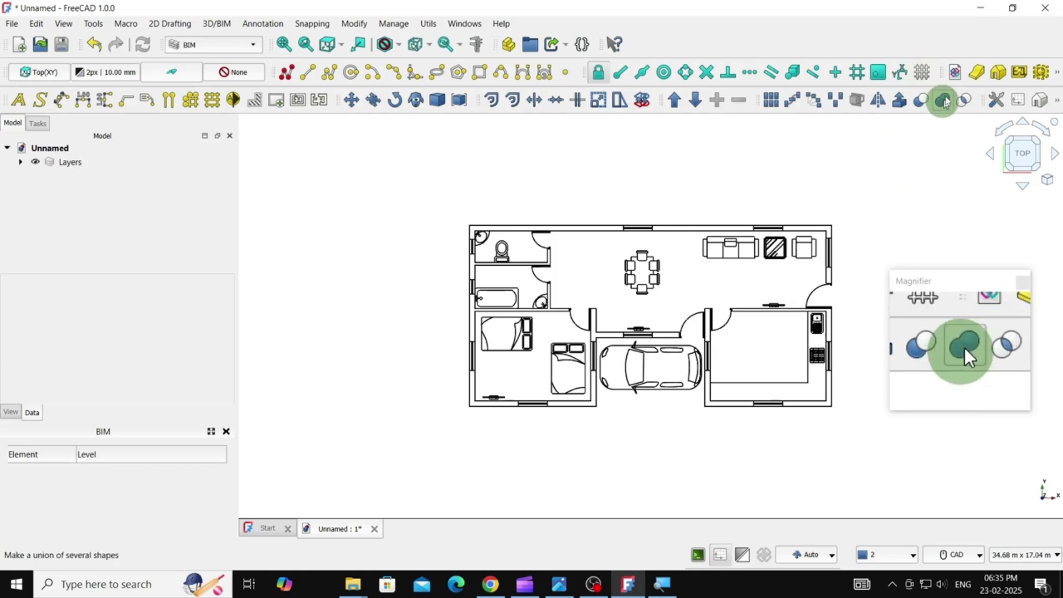
Step: Move the cut-off 3D/BIM and Manage toolbars onto a new row so all their tools are accessible
left_click_drag(943, 72, 869, 125)
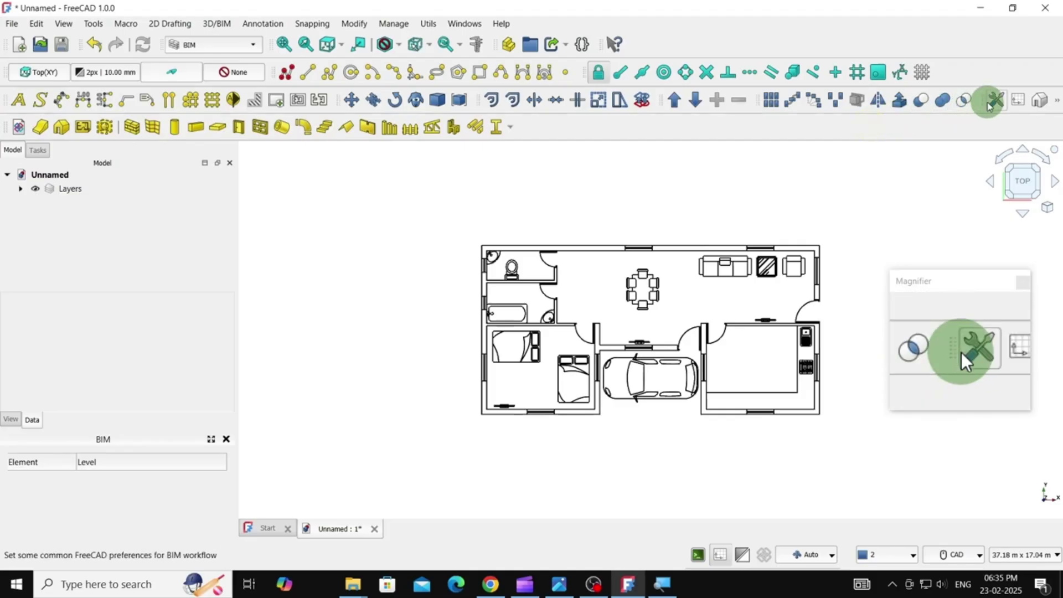
left_click_drag(986, 100, 945, 135)
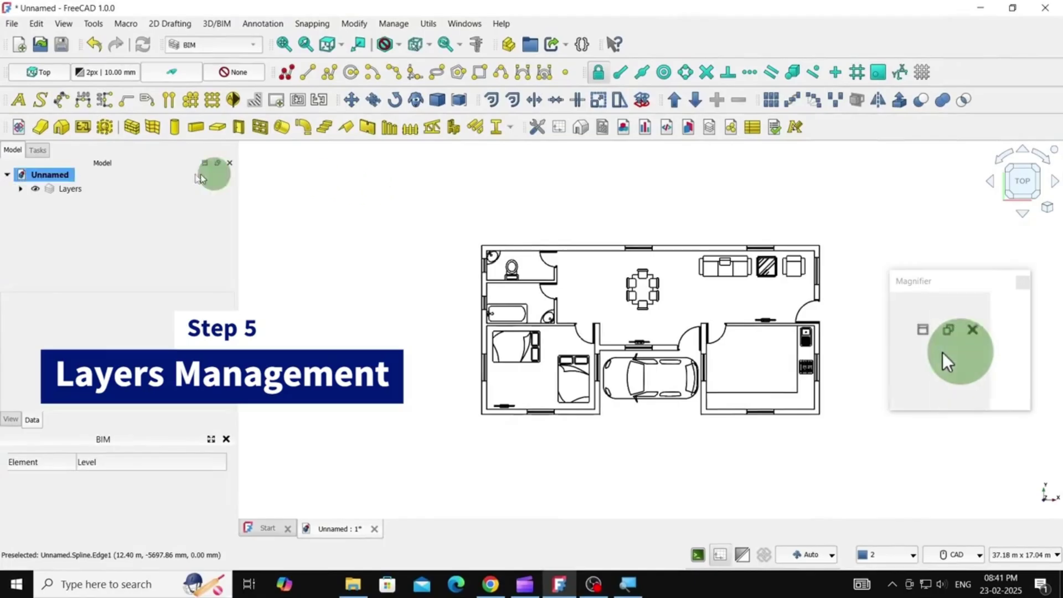
Step: Examine the imported layers under the Layers group in the model tree, from layer 0 down through the Line layers
left_click(19, 189)
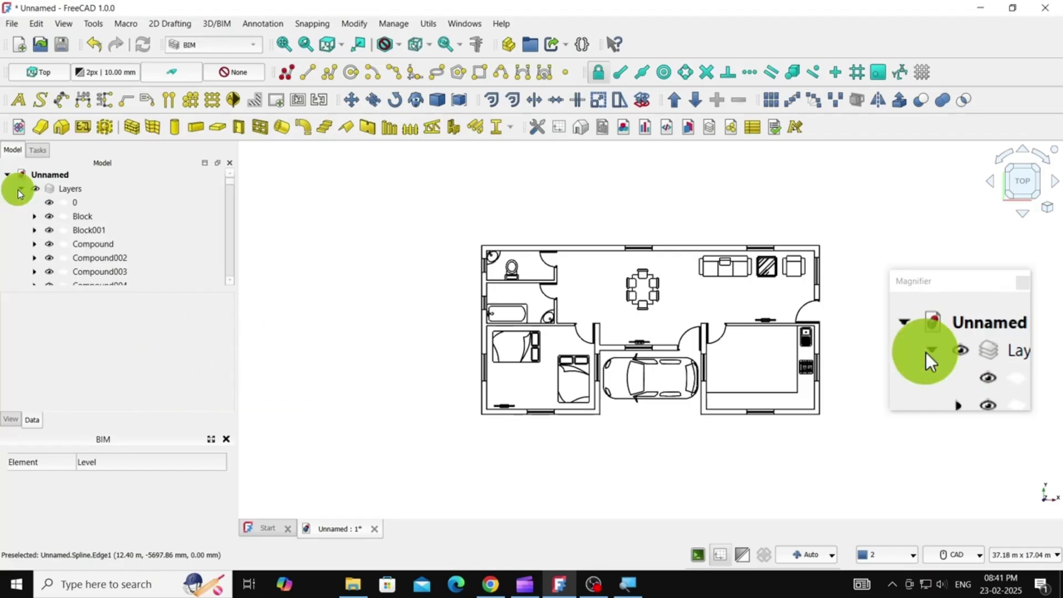
left_click(71, 217)
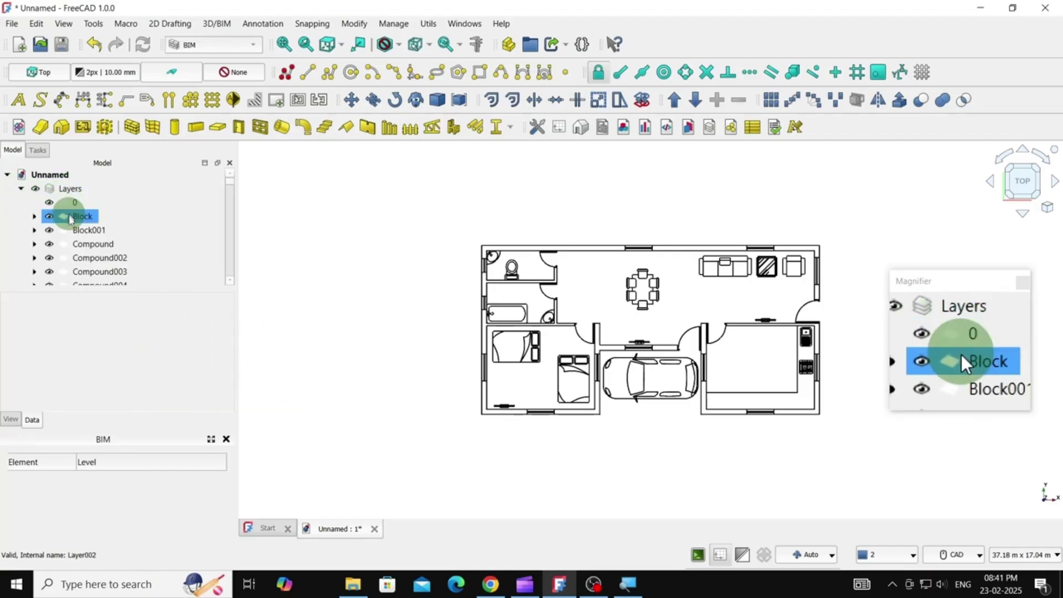
left_click(84, 244)
left_click(79, 202)
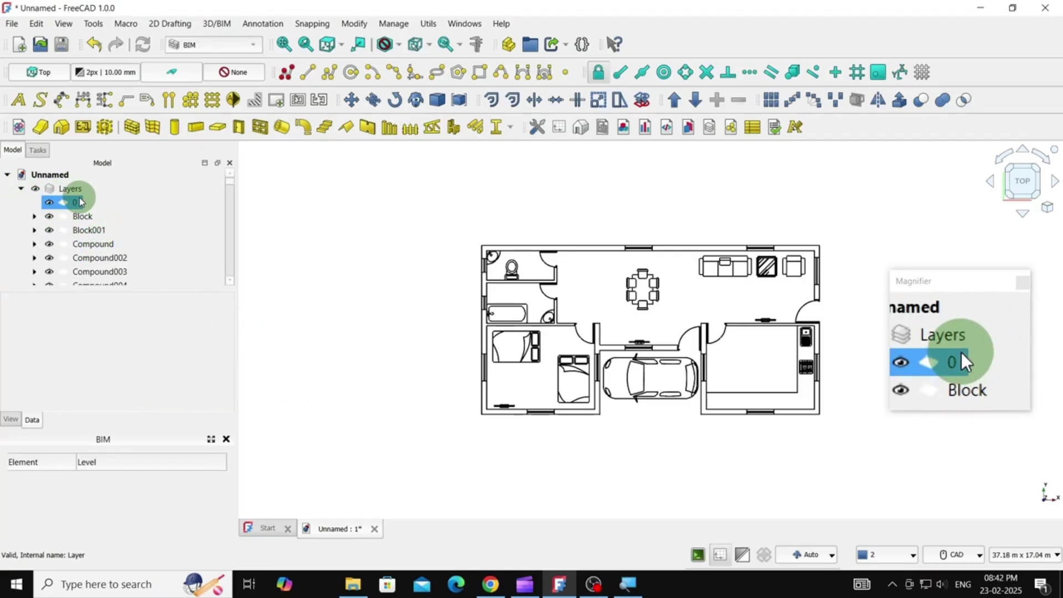
scroll(83, 214, "down", 12)
left_click(119, 229)
scroll(119, 230, "down", 20)
scroll(118, 229, "down", 8)
scroll(119, 229, "up", 20)
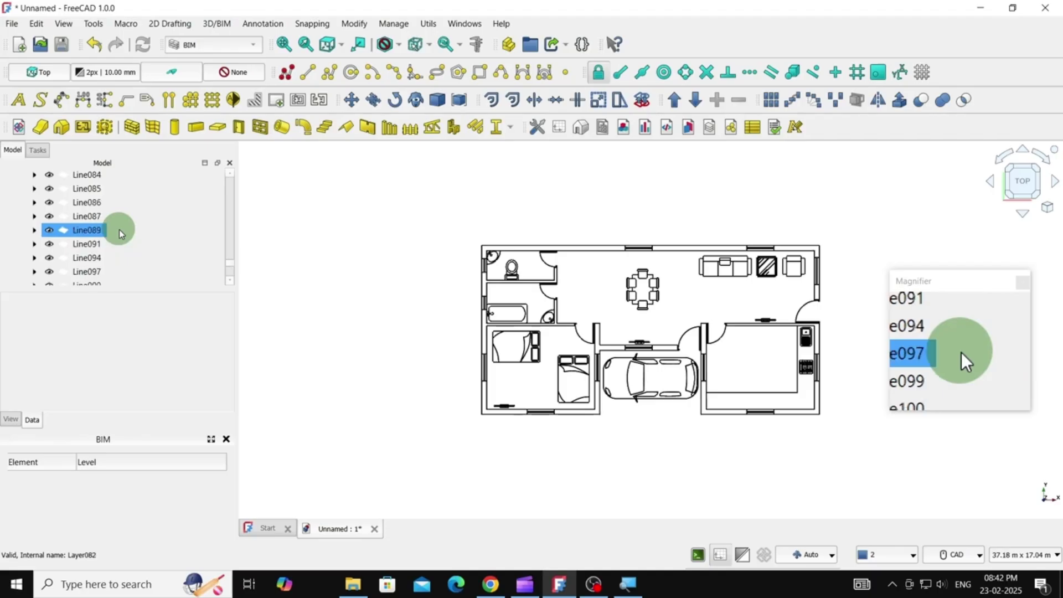
scroll(118, 229, "up", 15)
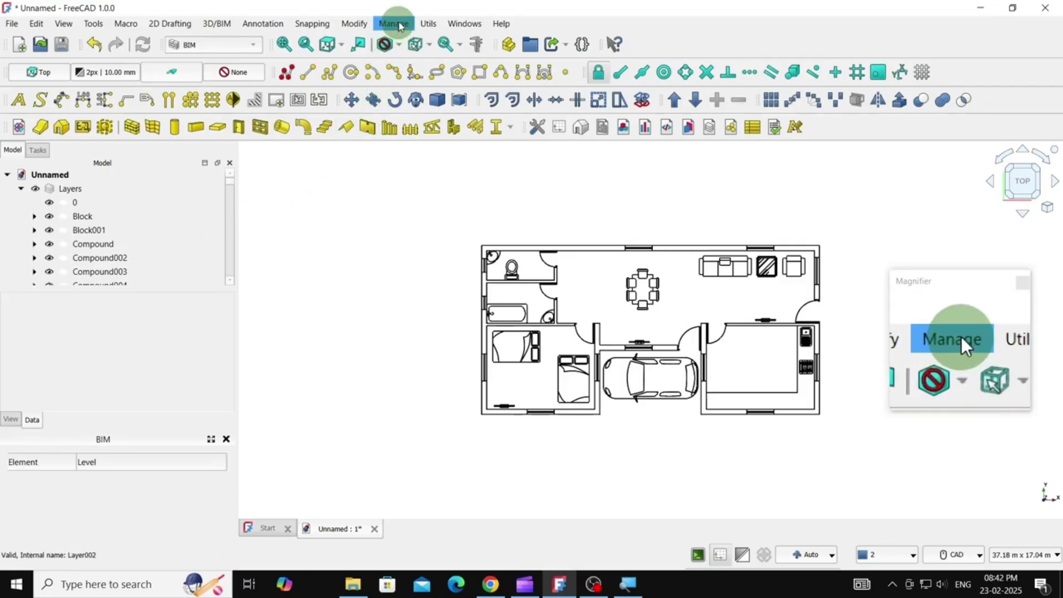
Step: Delete all the imported layers with the Layers manager and accept the change
left_click(394, 23)
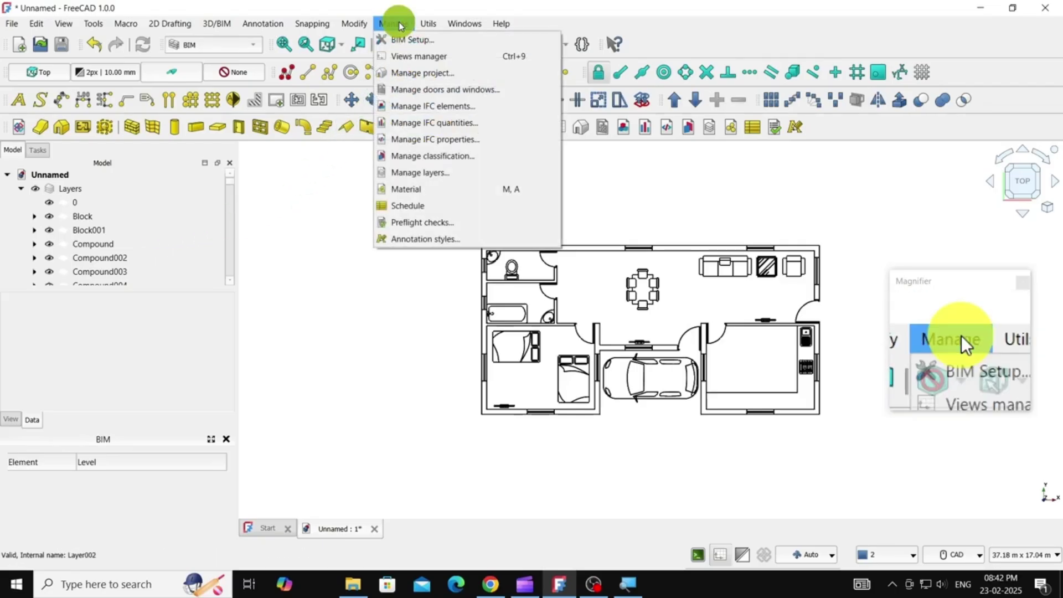
left_click(415, 173)
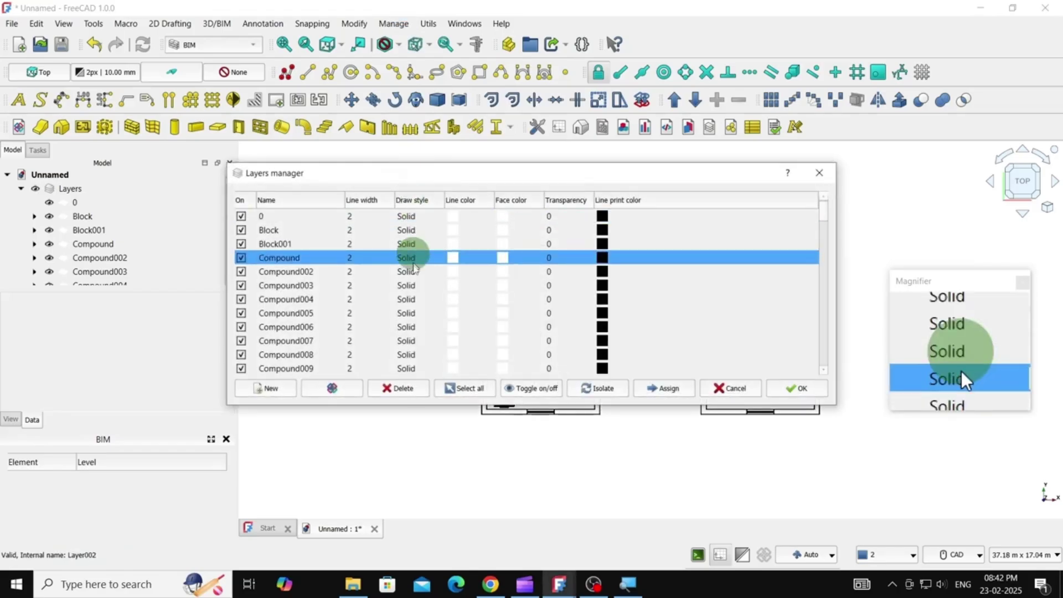
left_click(469, 390)
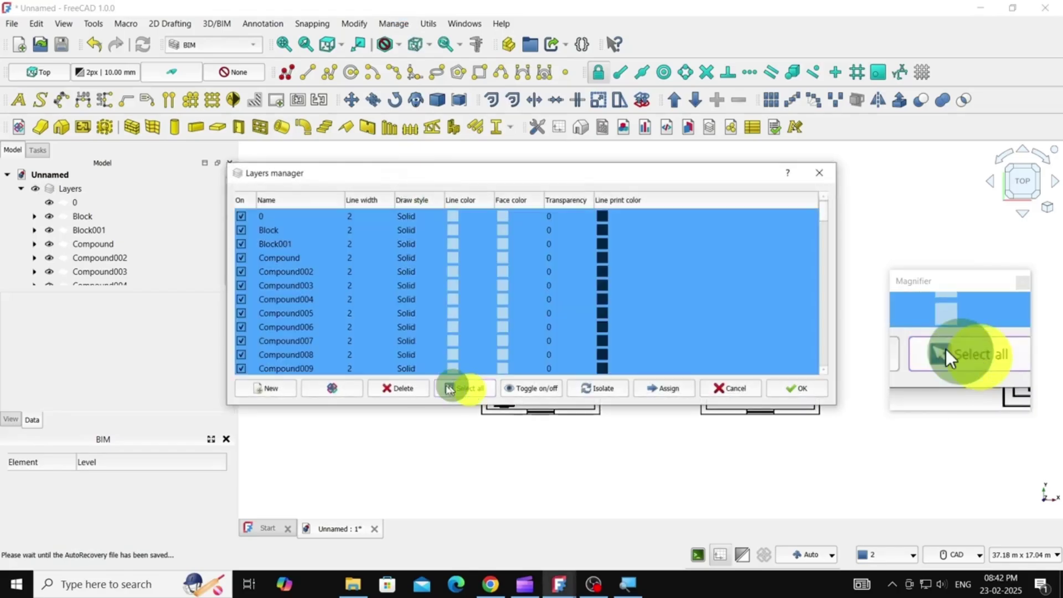
left_click(408, 391)
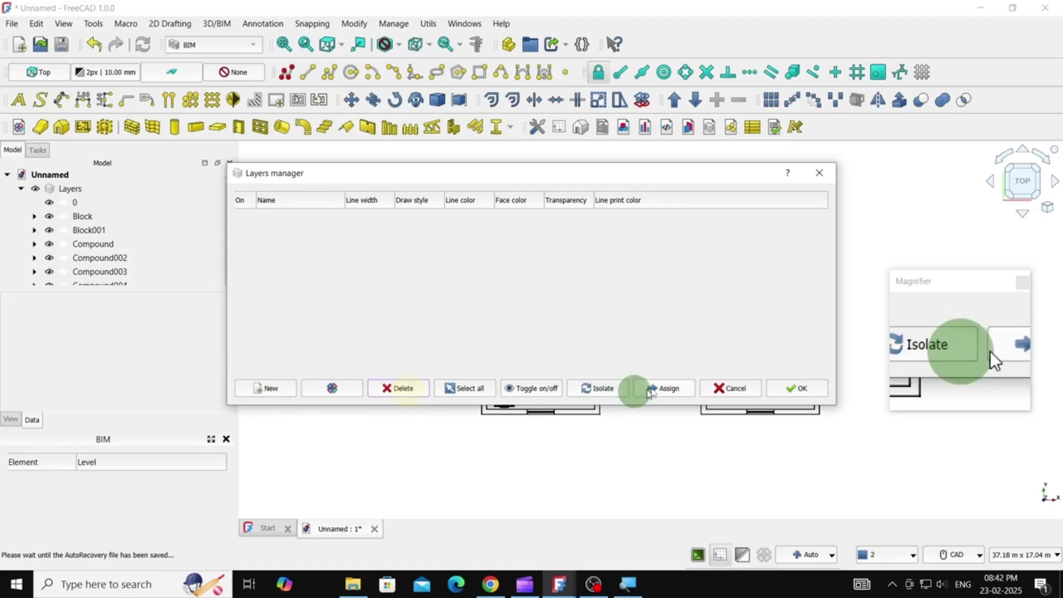
left_click(799, 389)
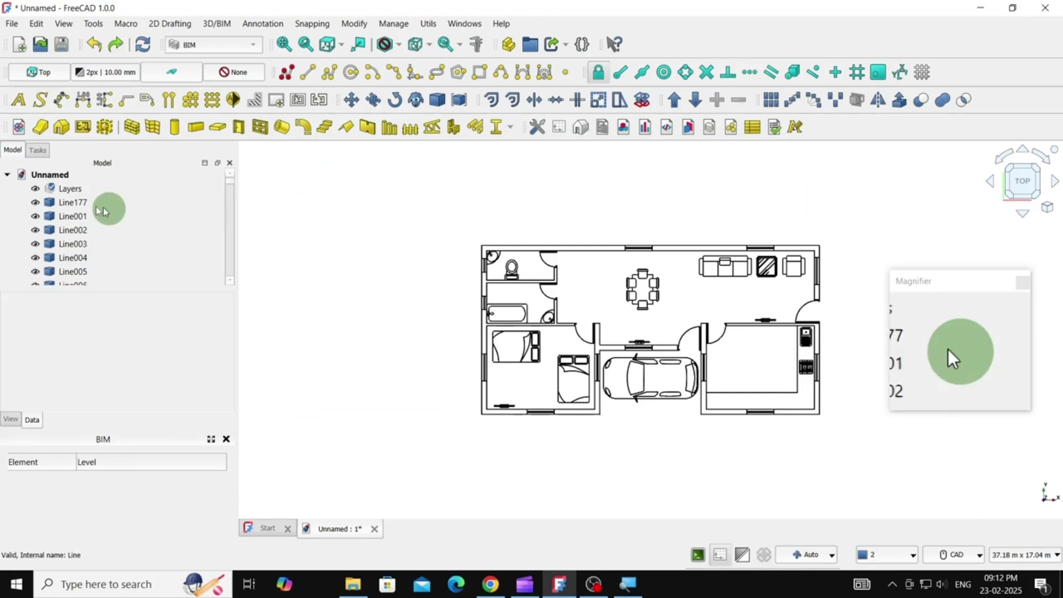
Step: Look through the ungrouped line, arc and spline objects of the floor plan in the model tree
left_click(65, 203)
key("Down")
key("Down")
key("Down")
key("Down")
key("Down")
key("Down")
key("Down")
key("Down")
key("Down")
key("Down")
key("Down")
key("Down")
key("Down")
key("Down")
key("Down")
key("Down")
key("Down")
key("Down")
key("Down")
key("Down")
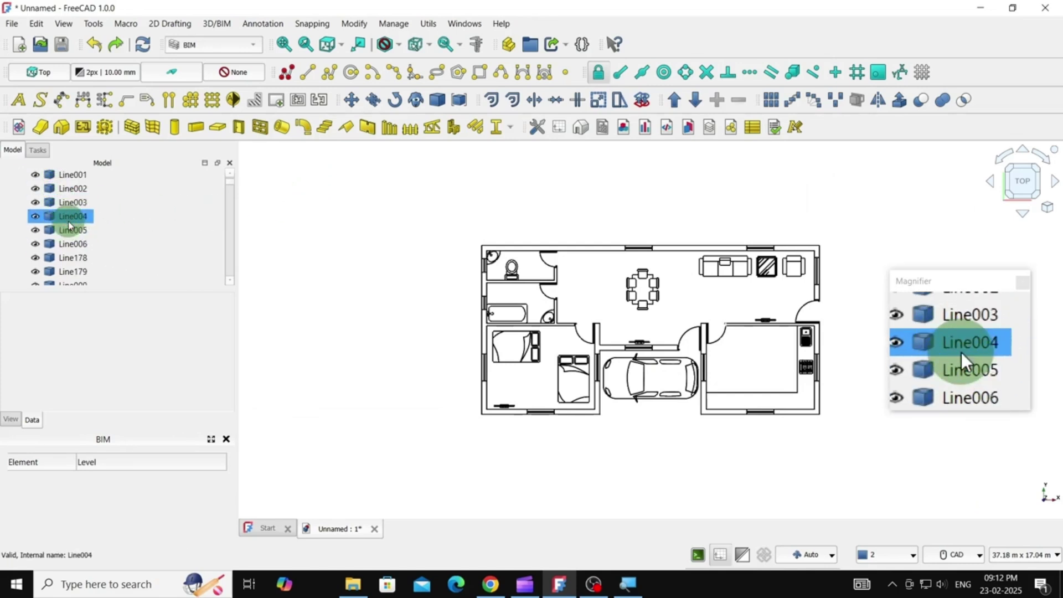
key("Down")
key("Down")
key("Down")
key("Down")
key("Down")
key("Down")
key("Down")
key("Down")
key("Down")
key("Down")
key("Down")
key("Down")
key("Down")
key("Down")
key("Down")
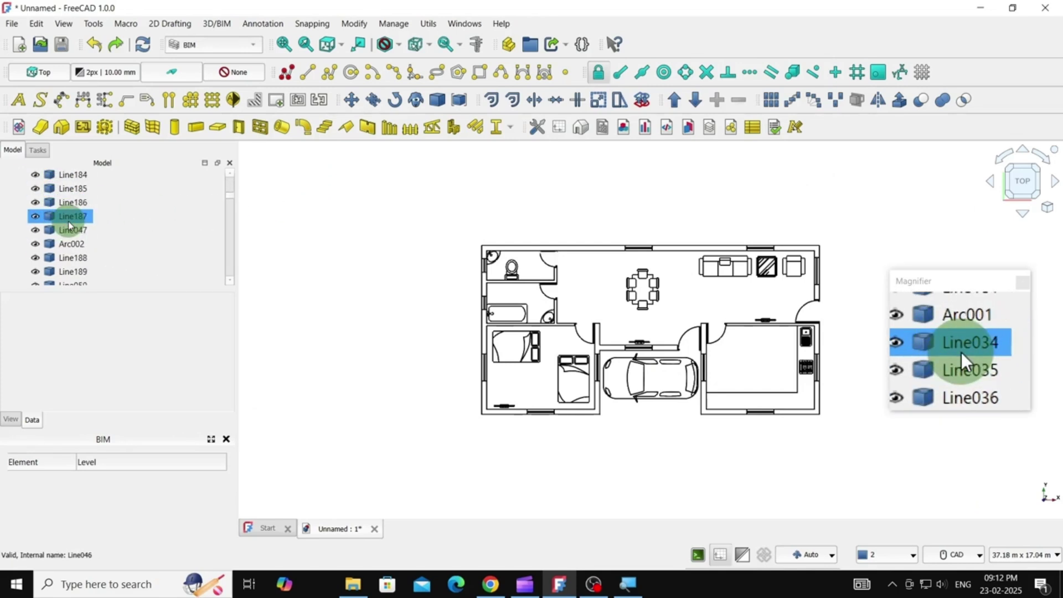
key("Down")
key("Down")
key("Down")
key("Down")
key("Down")
key("Down")
key("Down")
key("Down")
key("Down")
key("Down")
key("Down")
key("Down")
key("Down")
key("Down")
key("Down")
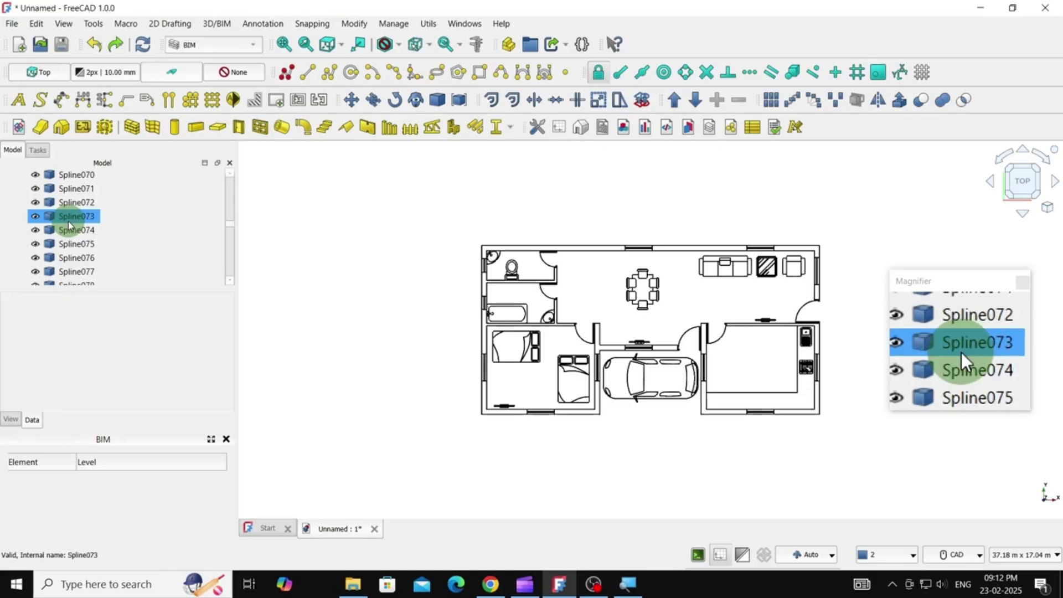
key("Up")
key("Up")
key("Up")
key("Up")
key("Up")
key("Up")
key("Up")
key("Up")
key("Up")
key("Up")
key("Up")
key("Up")
key("Up")
key("Up")
key("Up")
key("Up")
key("Up")
key("Up")
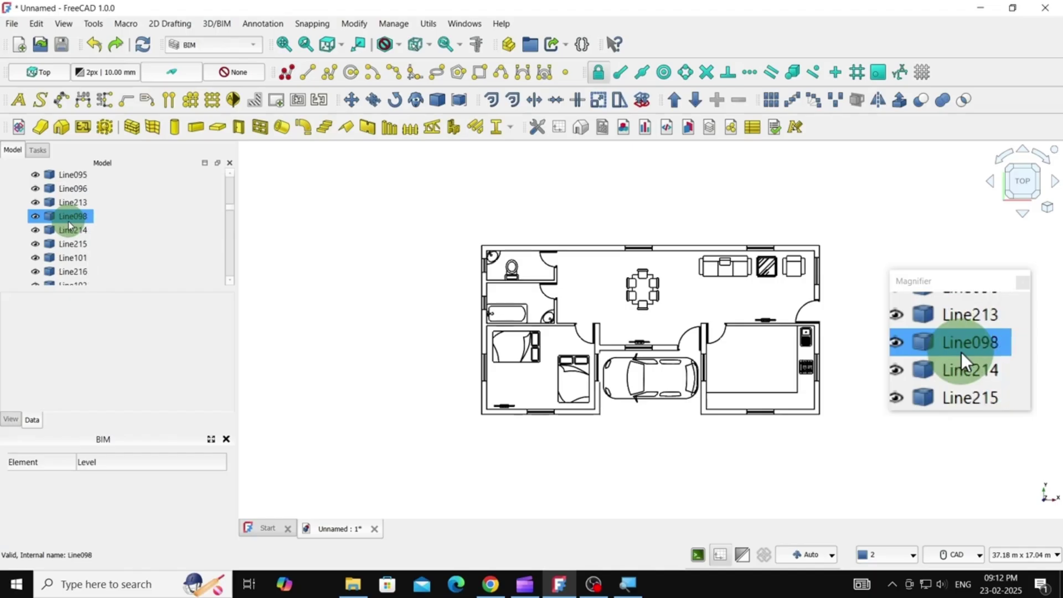
key("Up")
key("Up")
key("Up")
key("Up")
key("Up")
key("Up")
key("Up")
key("Up")
key("Up")
key("Up")
key("Up")
key("Up")
key("Up")
key("Up")
key("Up")
key("Up")
key("Up")
key("Up")
key("Up")
key("Up")
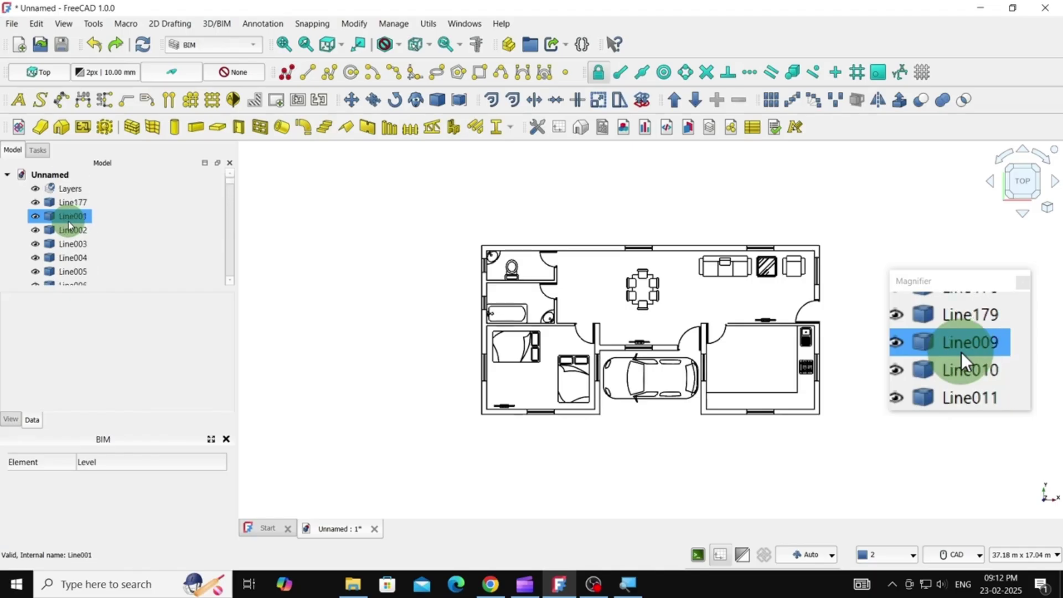
Step: Add a new layer to the Layers group and name it Impoted drawing
left_click(70, 188)
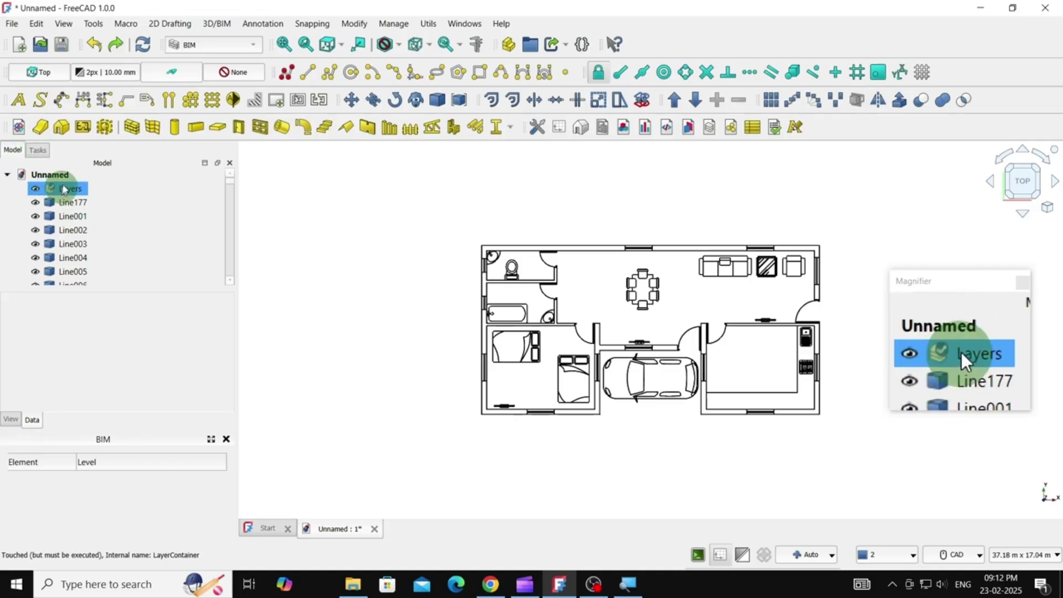
right_click(62, 188)
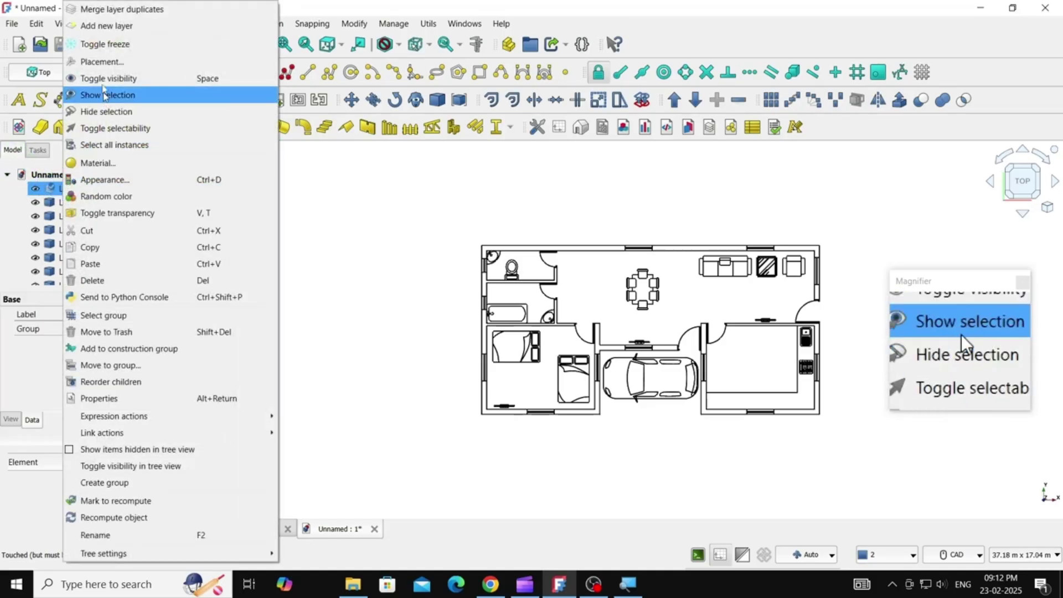
left_click(97, 26)
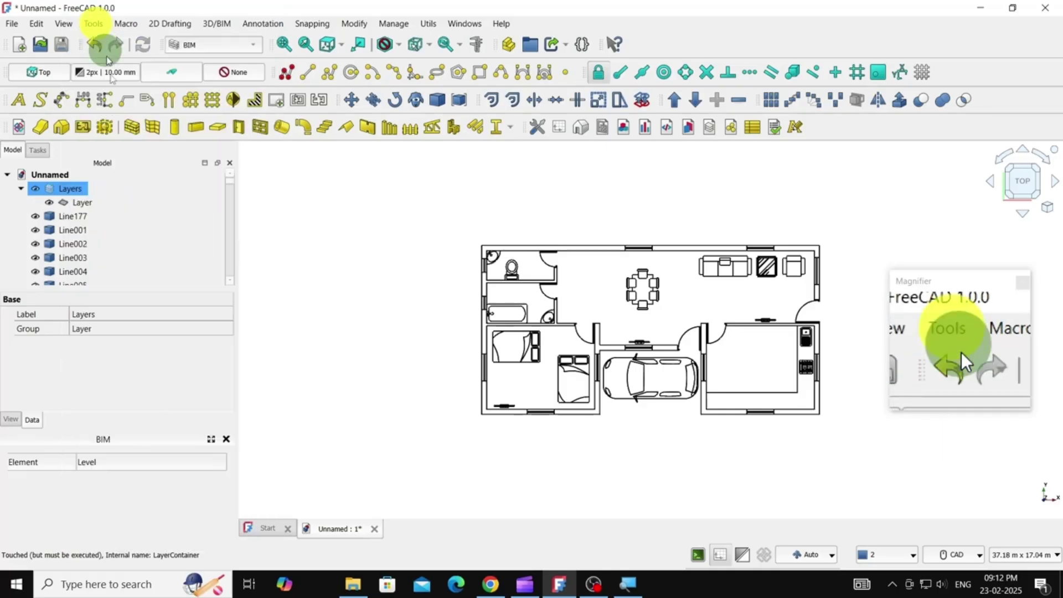
left_click(82, 205)
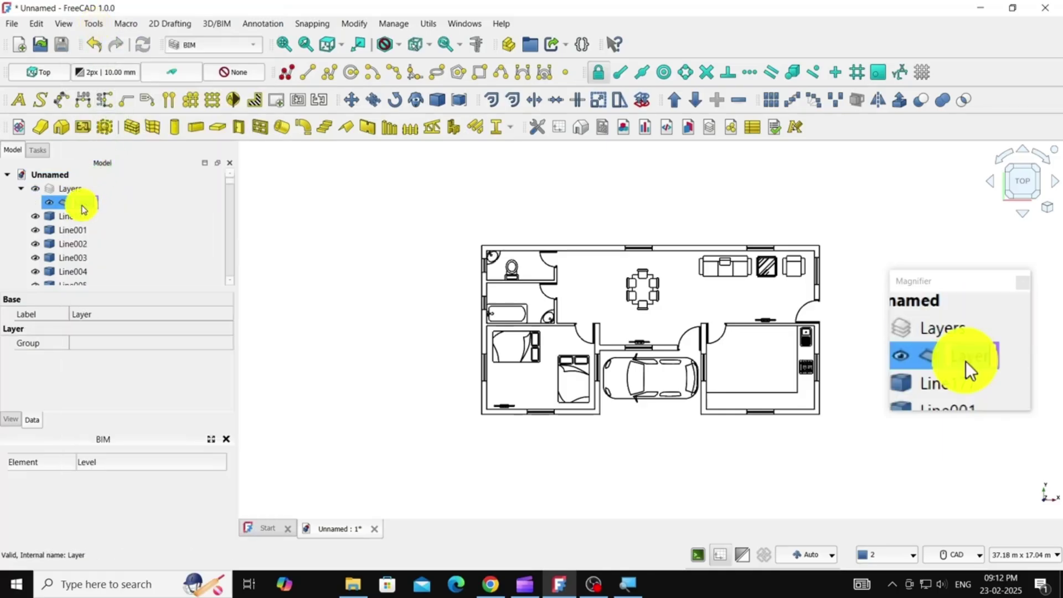
left_click(82, 205)
type("Imported dr")
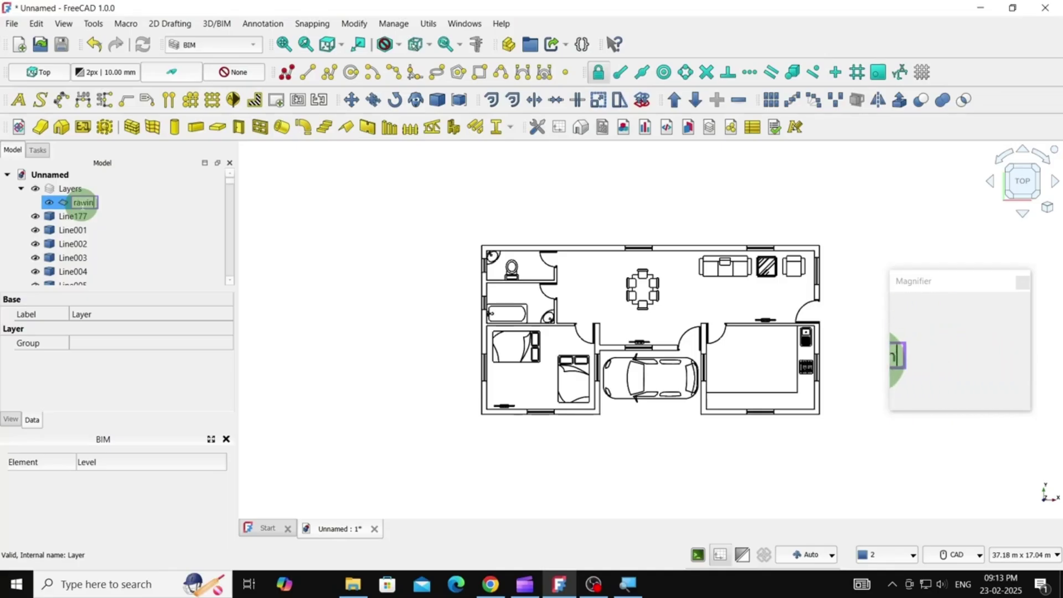
type("awing")
key("Return")
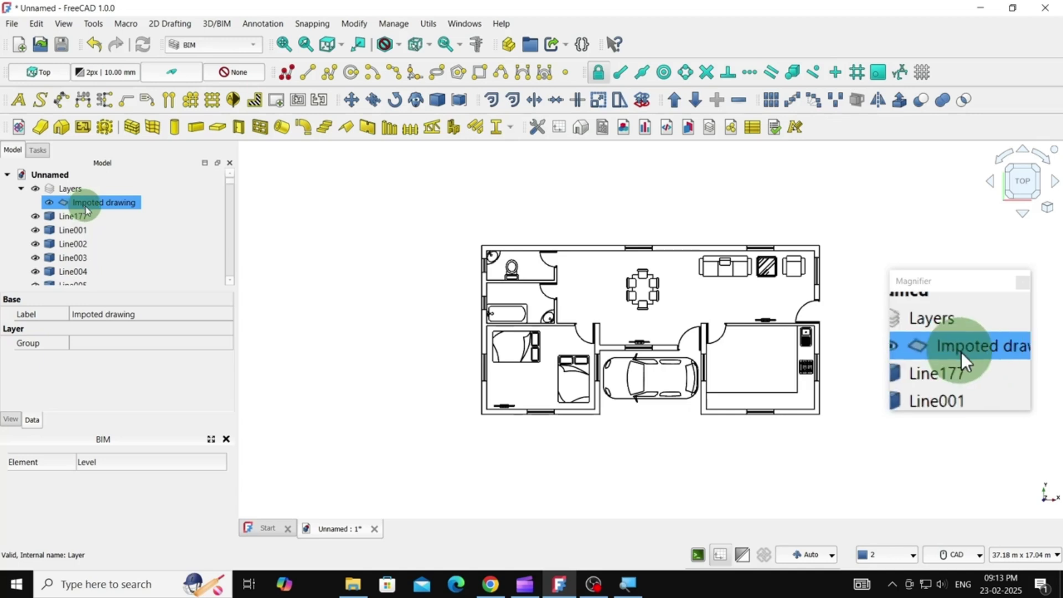
Step: Box-select the whole floor plan and move all its objects into the Impoted drawing layer
key("ctrl+a")
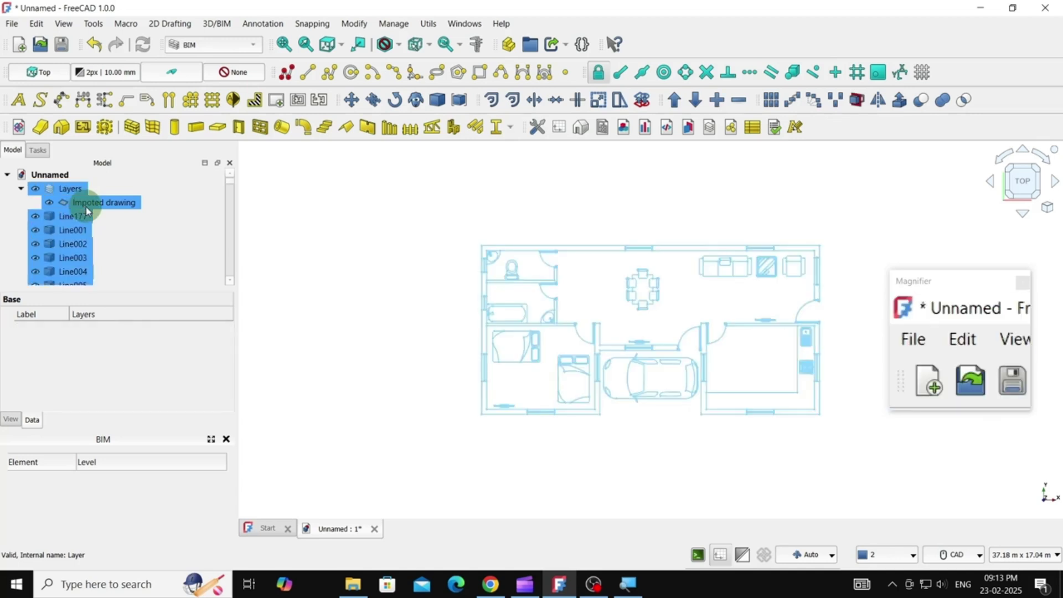
left_click(37, 24)
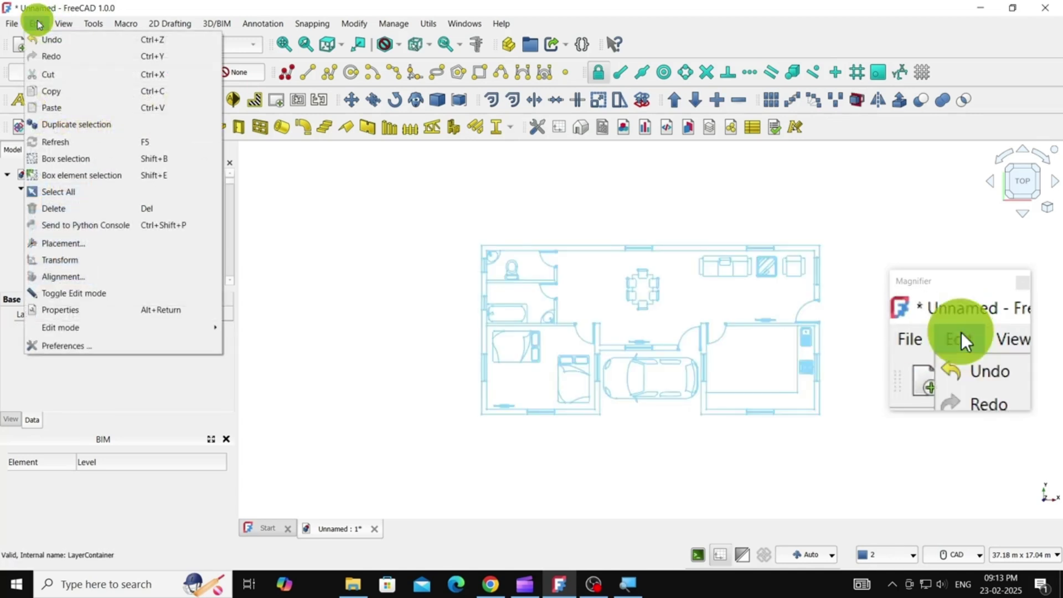
left_click(59, 159)
left_click_drag(441, 197, 865, 452)
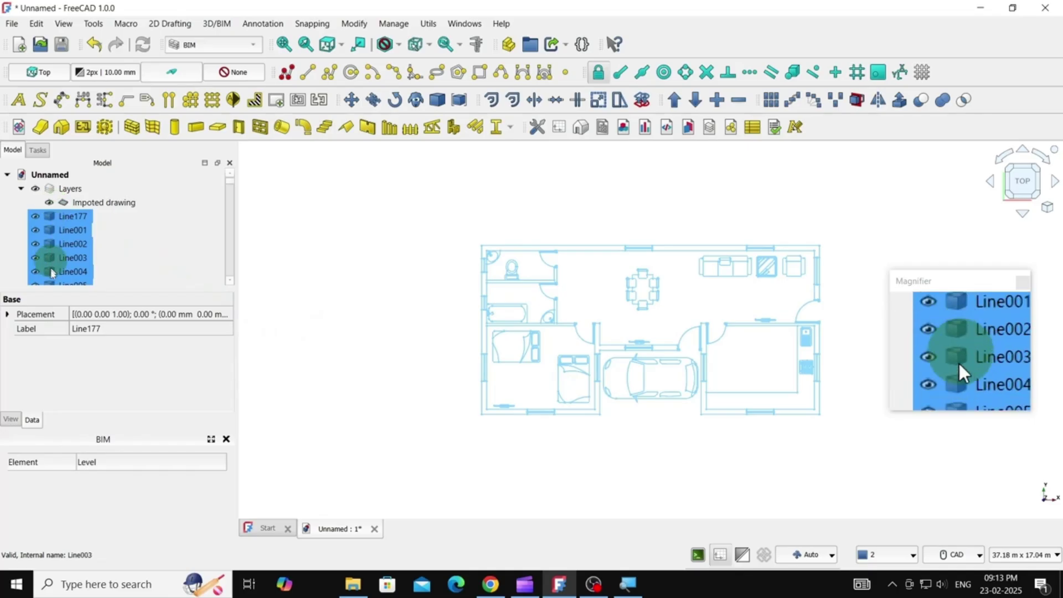
mouse_move(61, 232)
left_mouse_down()
mouse_move(60, 244)
mouse_move(94, 204)
mouse_move(114, 202)
left_mouse_up()
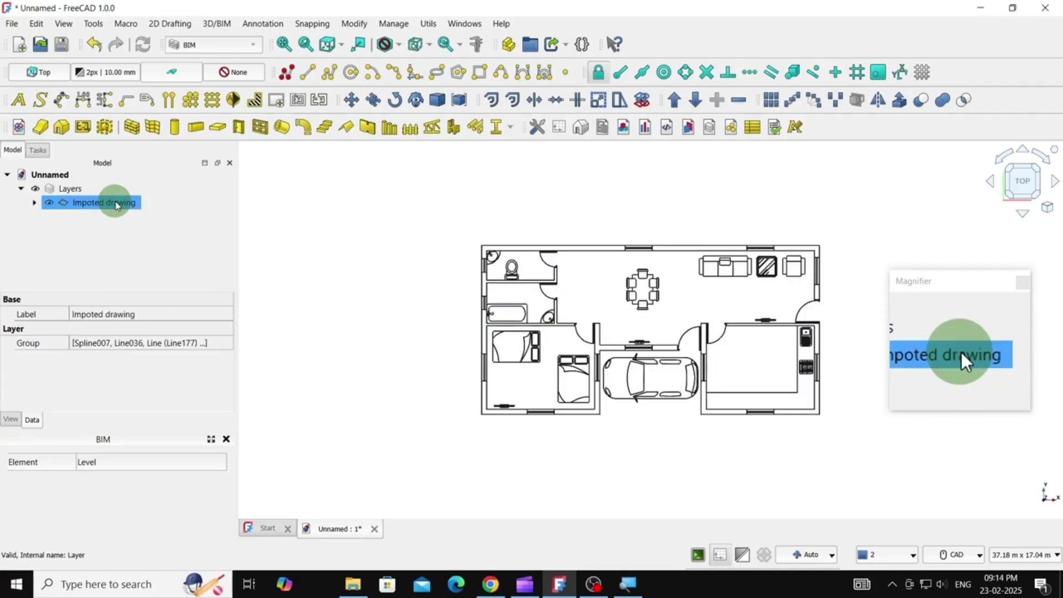
Step: Check the contents of the Impoted drawing layer and test its visibility by hiding and showing it
left_click(34, 203)
left_click(34, 204)
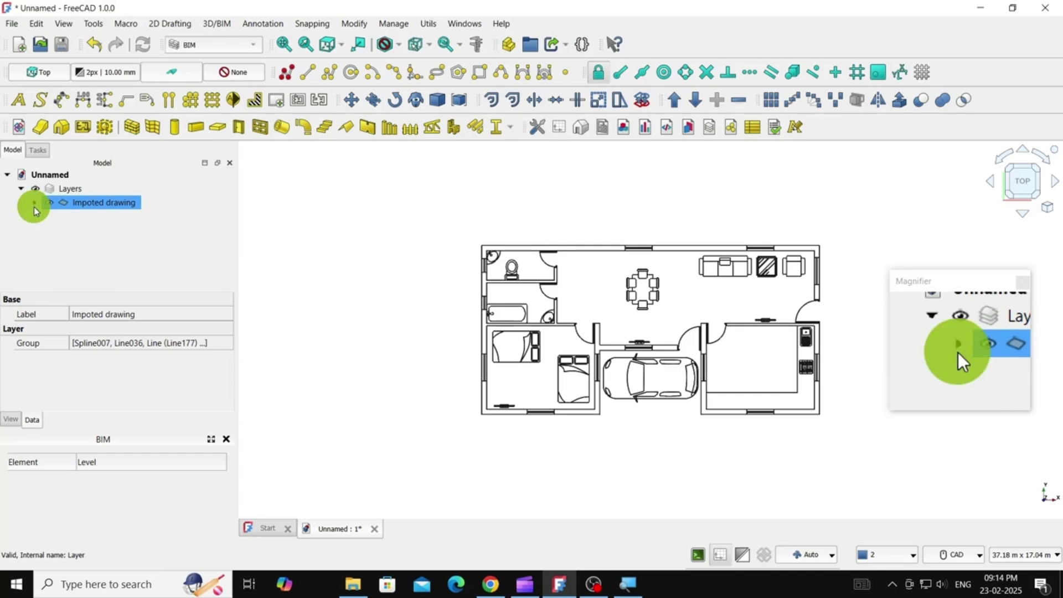
left_click(49, 203)
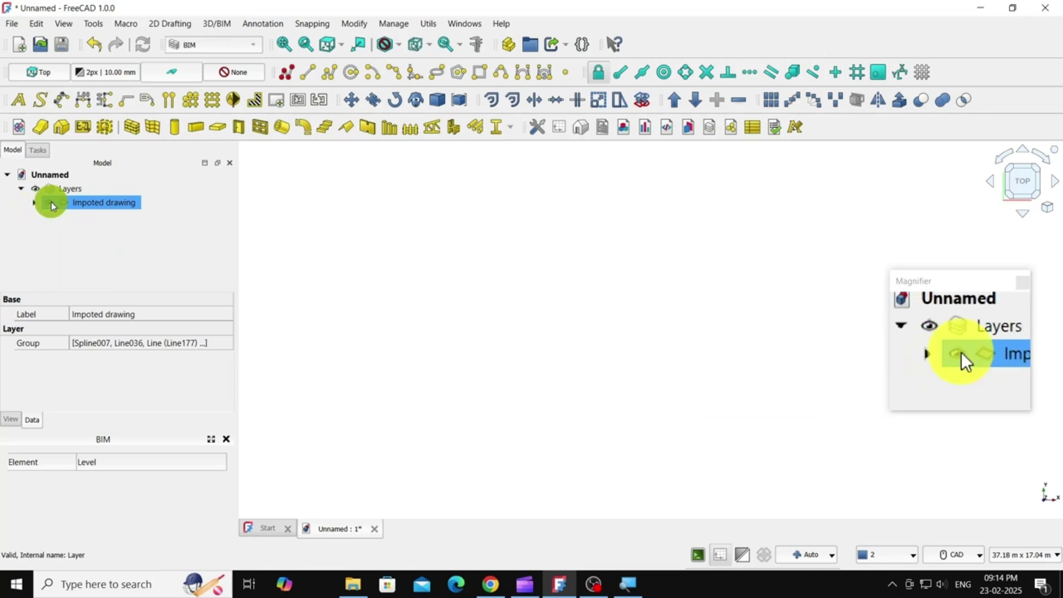
left_click(50, 203)
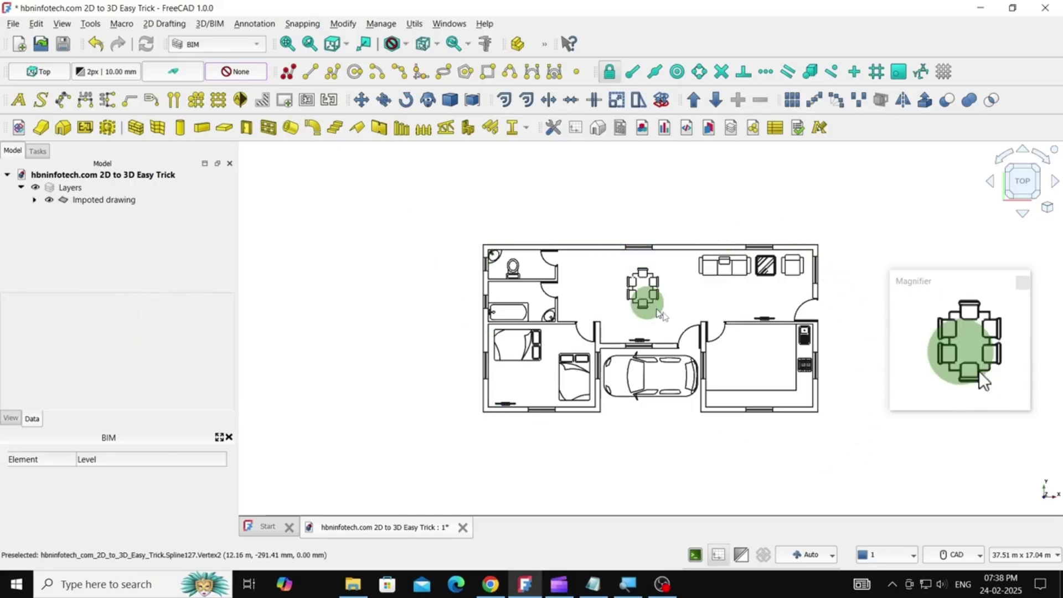
Step: Add another layer to the Layers group and name it Wall Ref
scroll(709, 313, "up", 2)
middle_click_drag(694, 305, 662, 261)
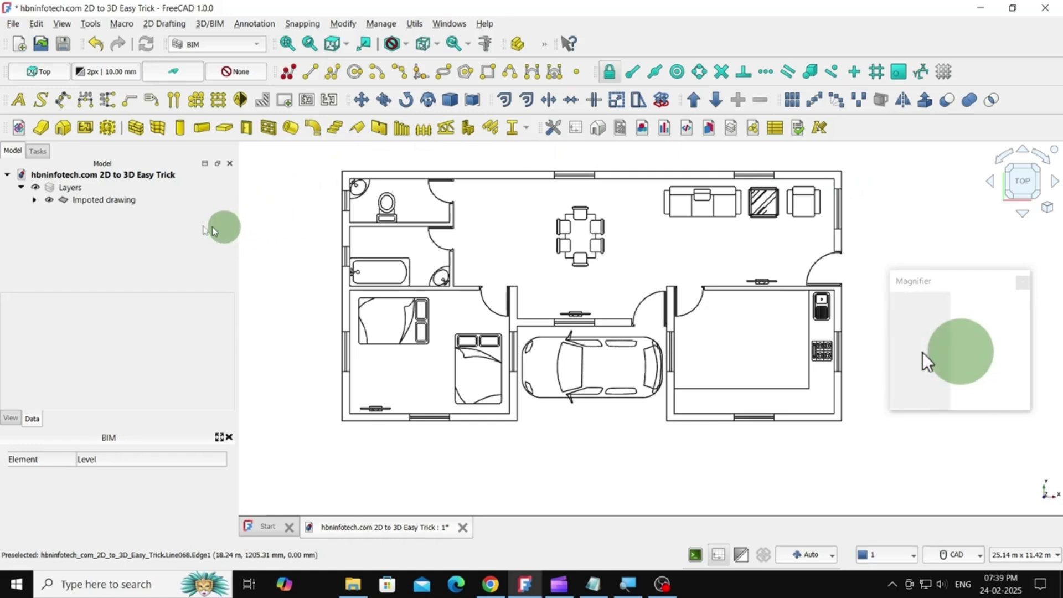
left_click(66, 187)
right_click(71, 188)
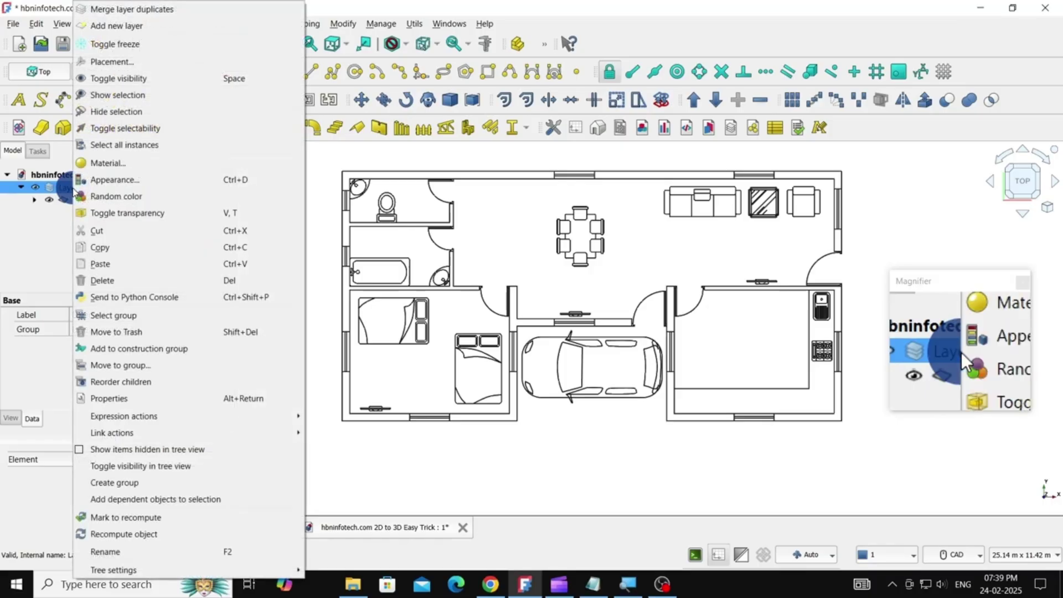
left_click(119, 26)
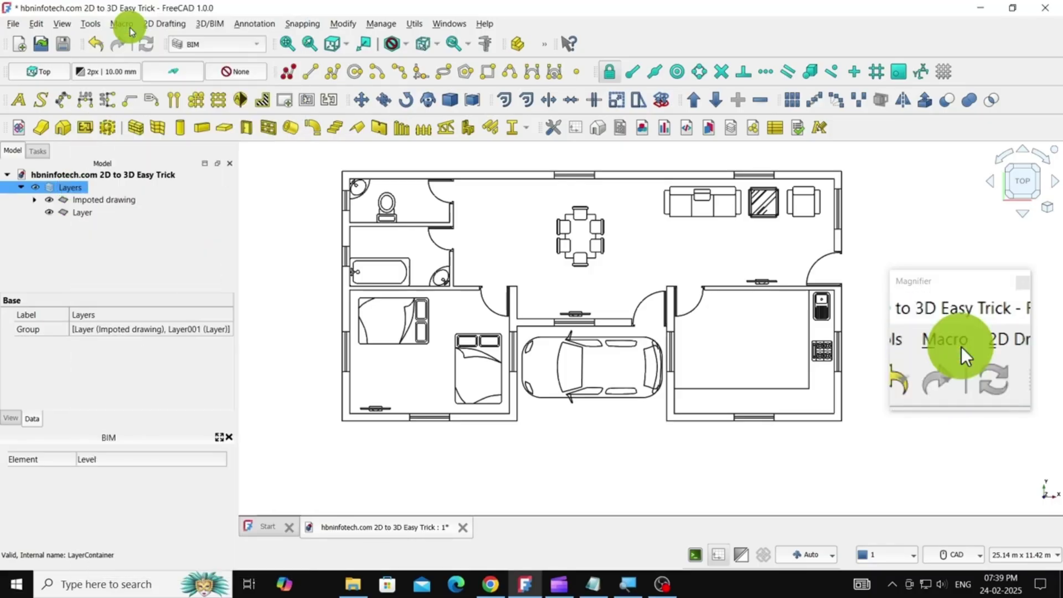
left_click(89, 212)
left_click(91, 214)
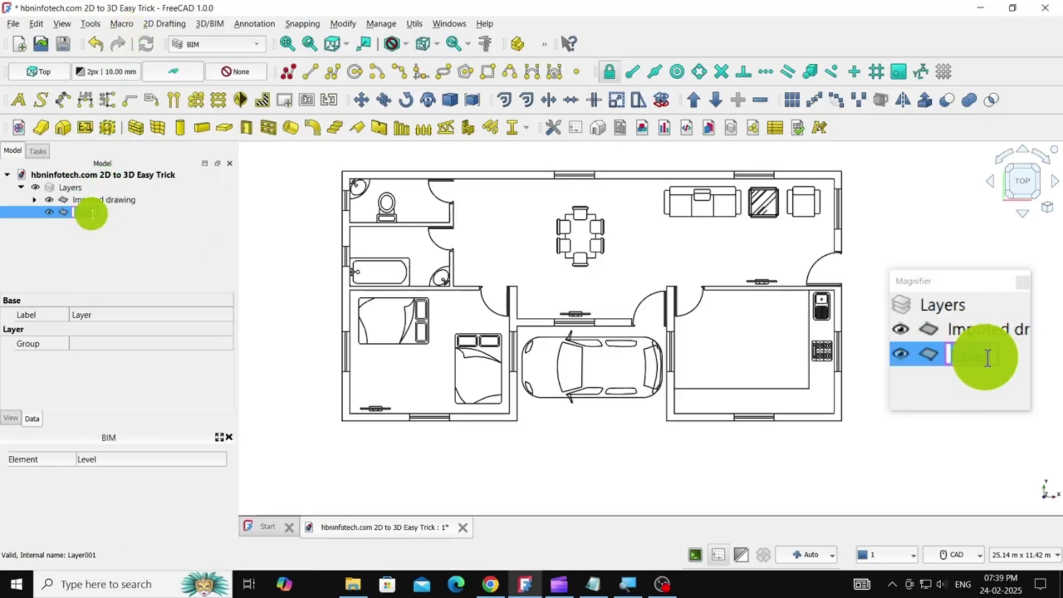
type("Wall")
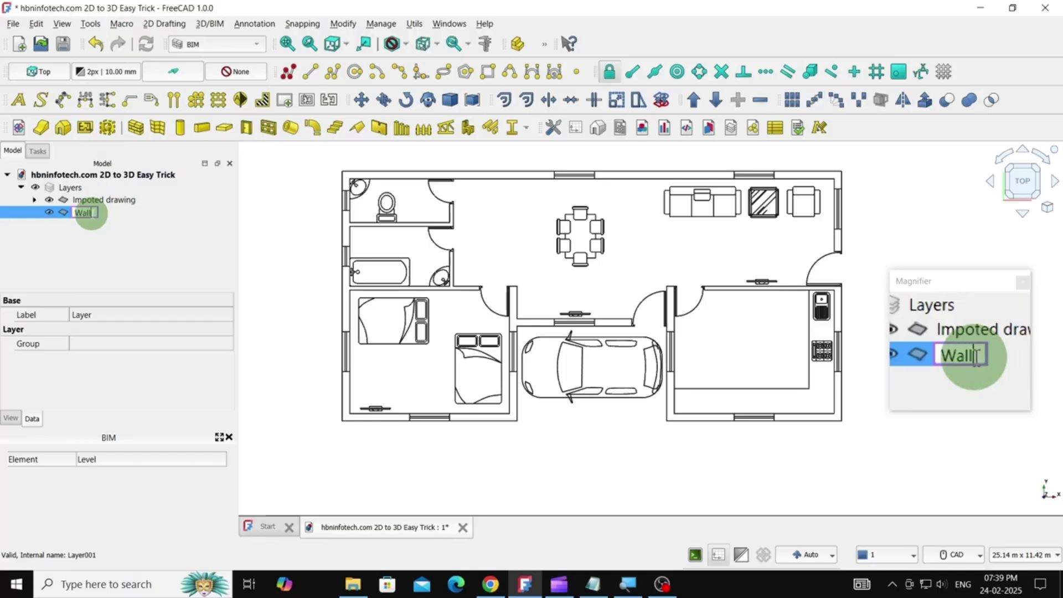
type(" Ref")
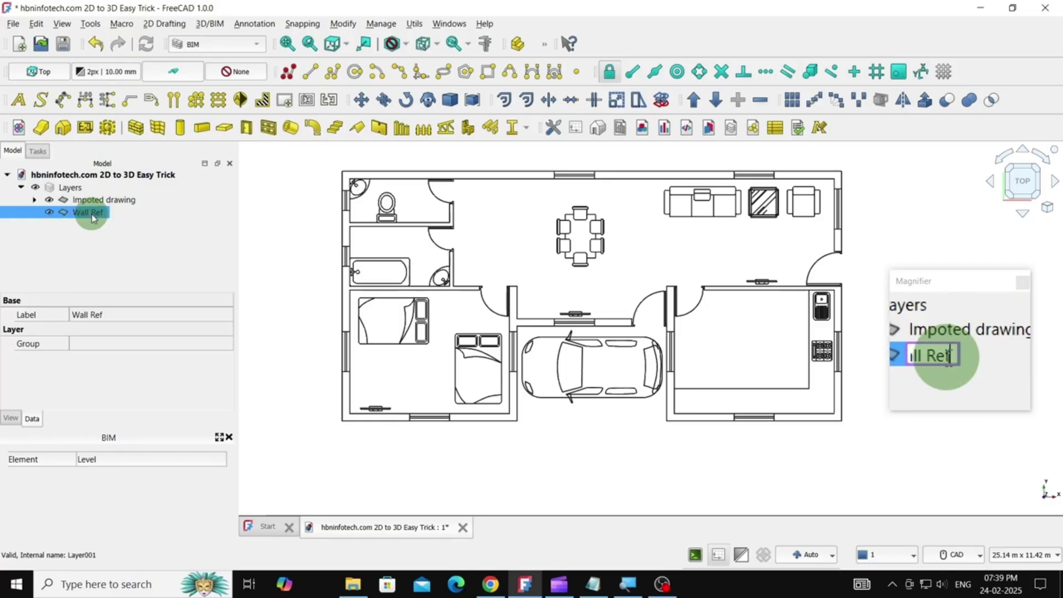
key("Return")
Step: Activate the Wall Ref layer and start a polyline with endpoint snapping enabled
right_click(93, 218)
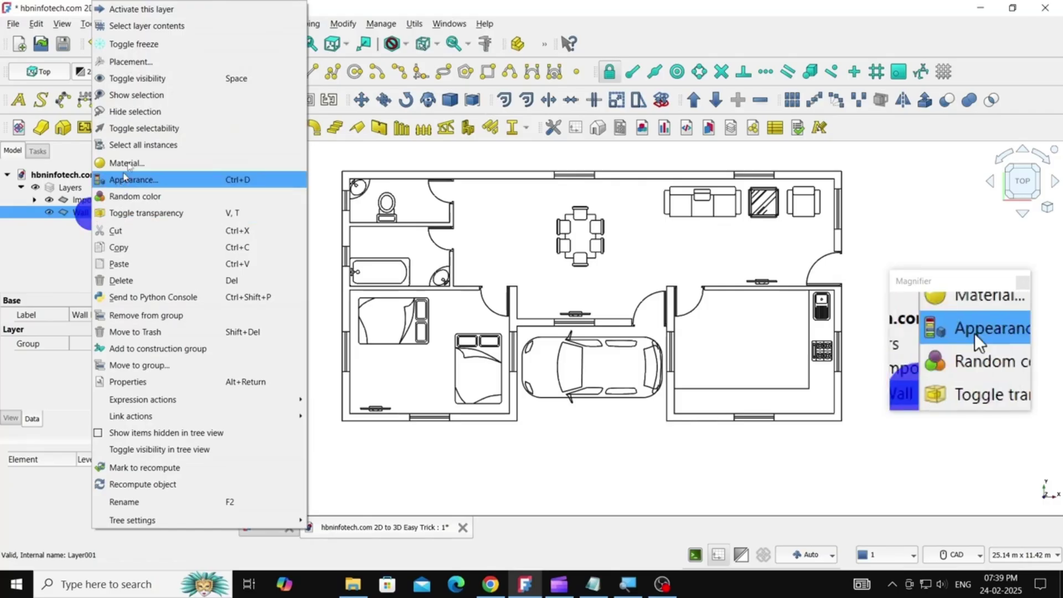
left_click(173, 11)
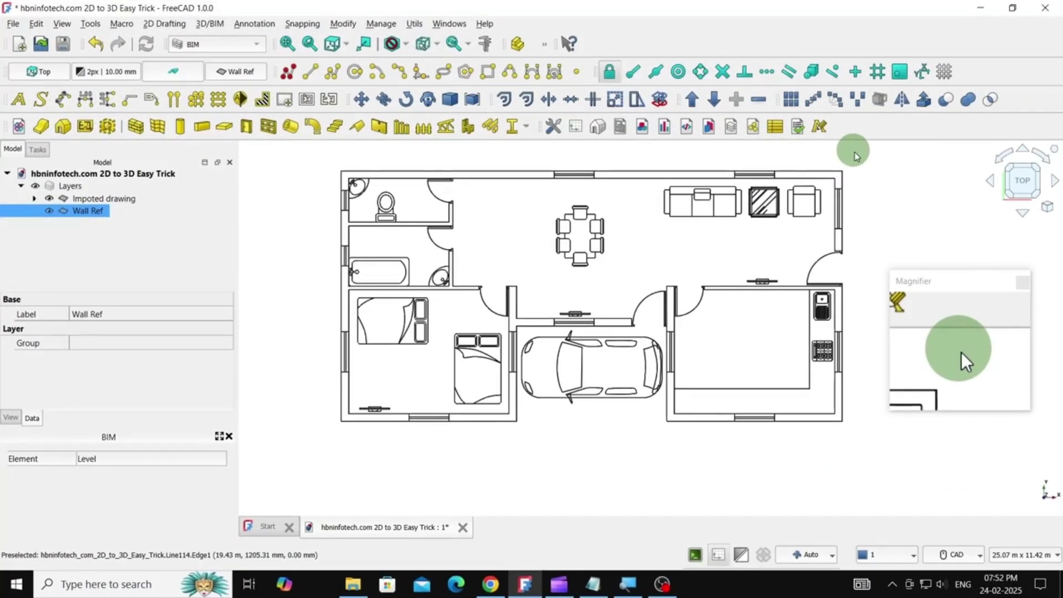
left_click(335, 73)
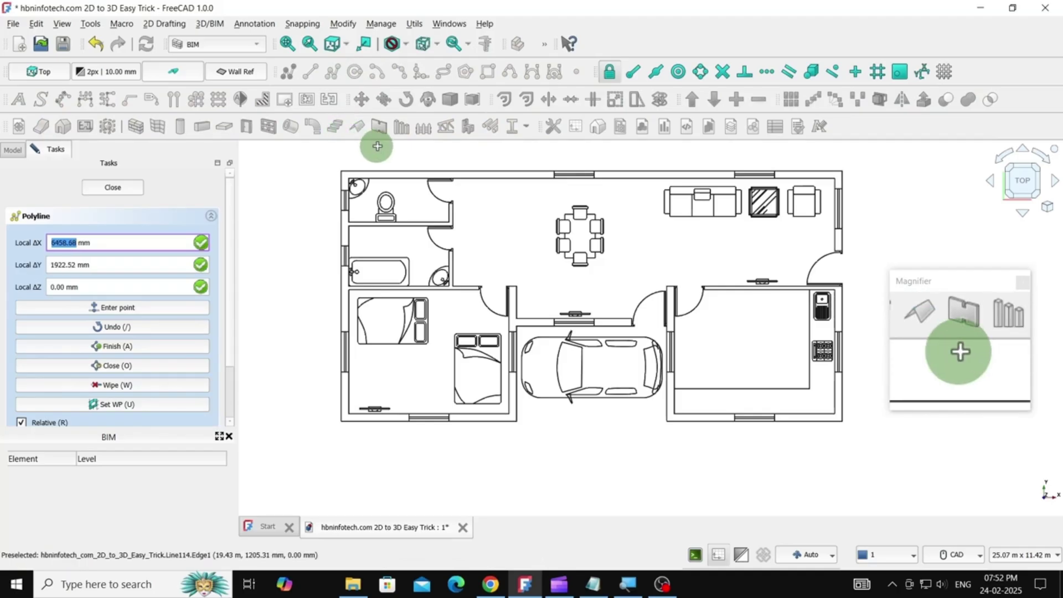
left_click(630, 73)
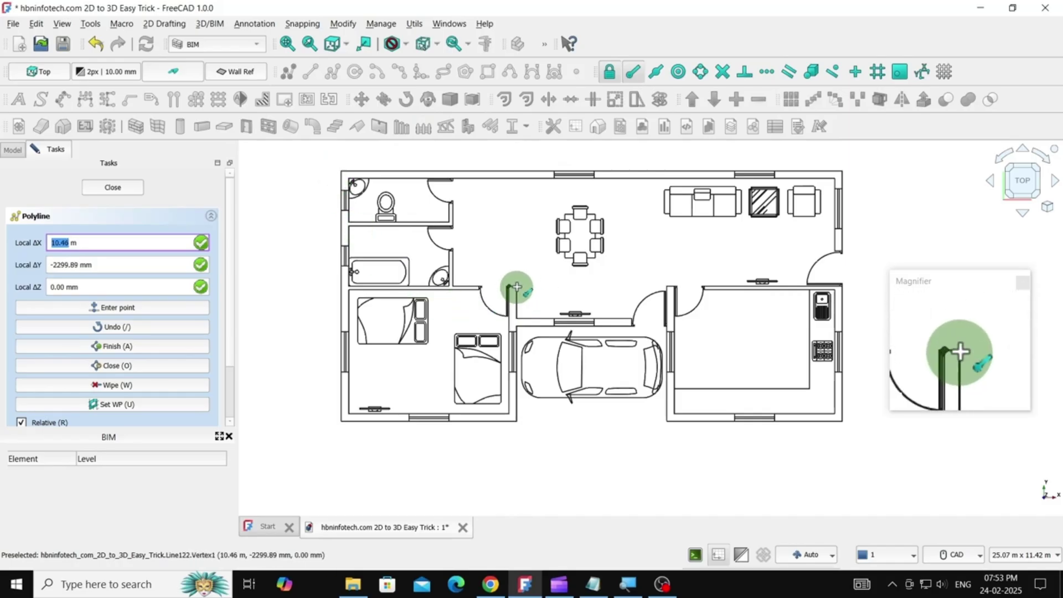
Step: Trace the outer wall outline from the bedroom-side wall end beside the car, around the bedroom's outer corners, to the upper-right corner of the house
scroll(523, 289, "up", 1)
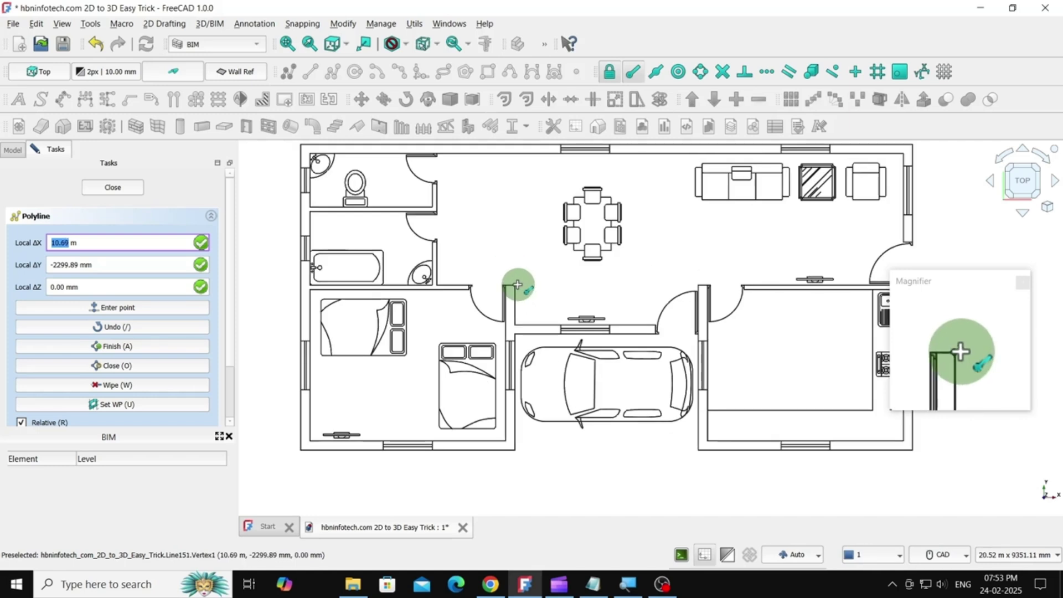
left_click(517, 288)
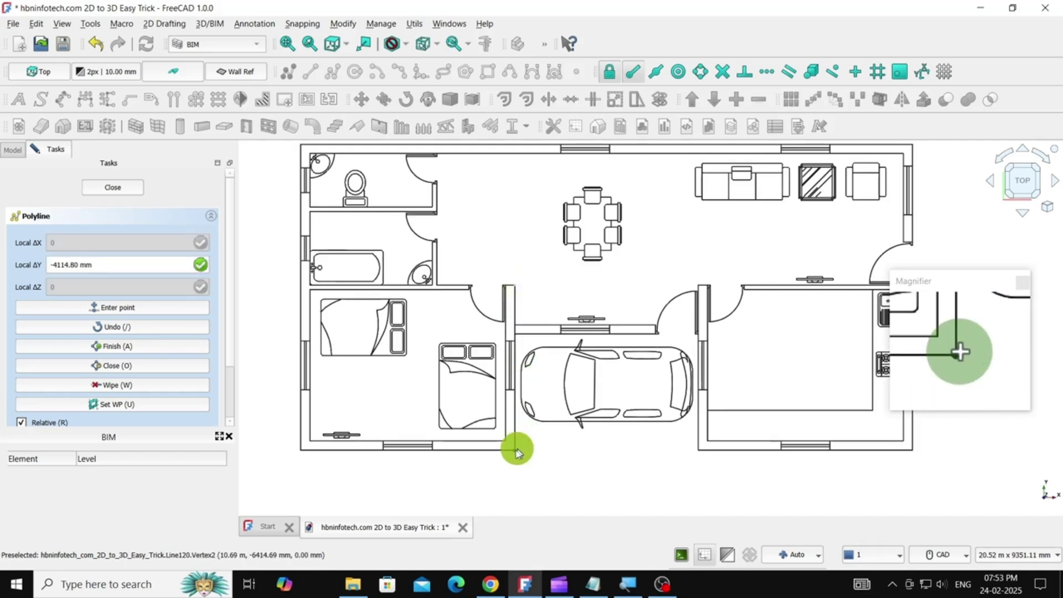
left_click(518, 449)
left_click(303, 450)
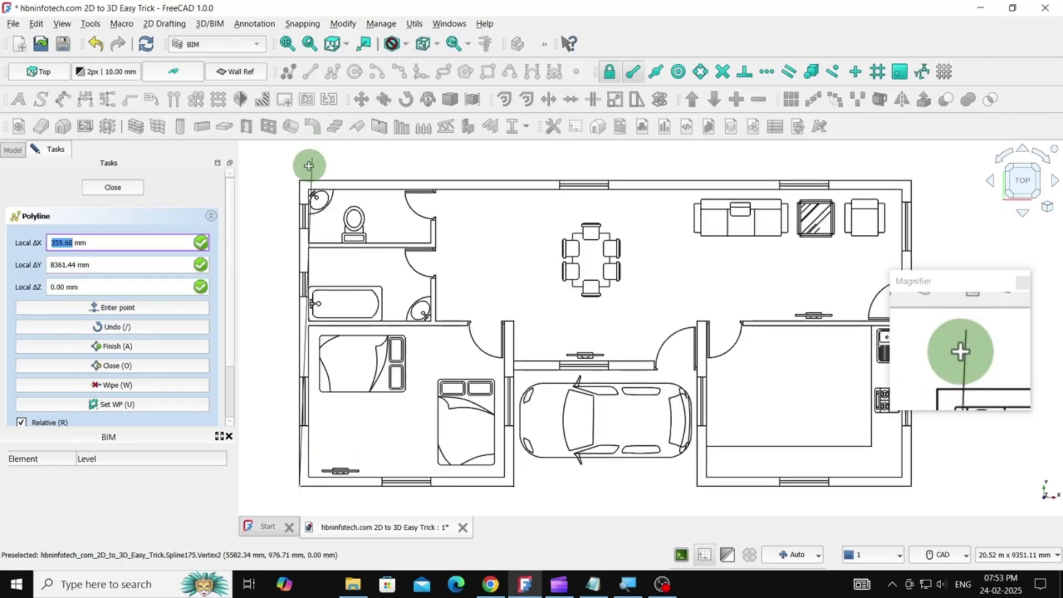
key("shift")
left_click(298, 182)
scroll(800, 147, "down", 1)
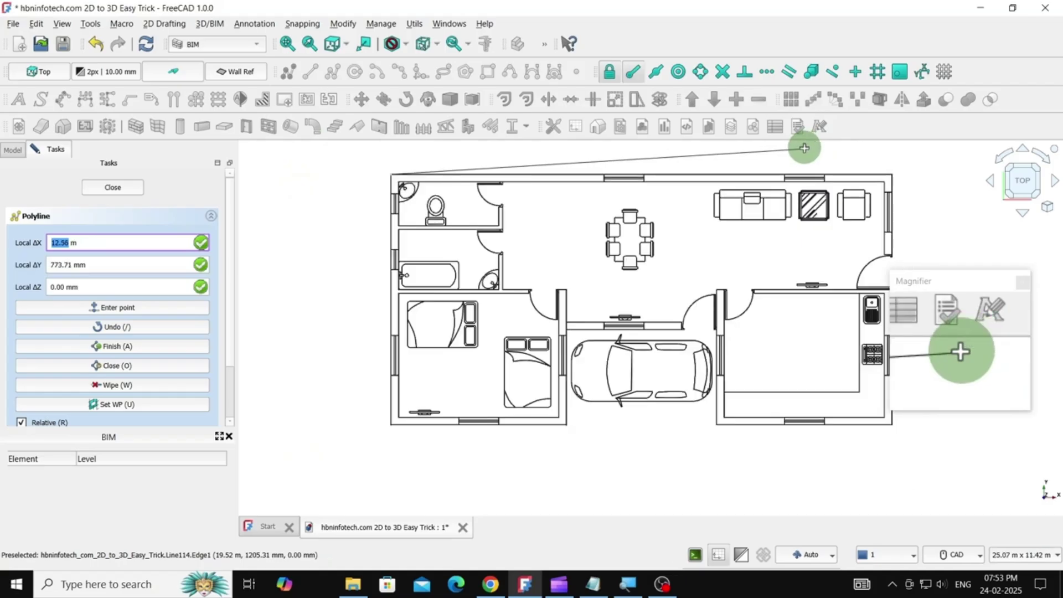
left_click(890, 173)
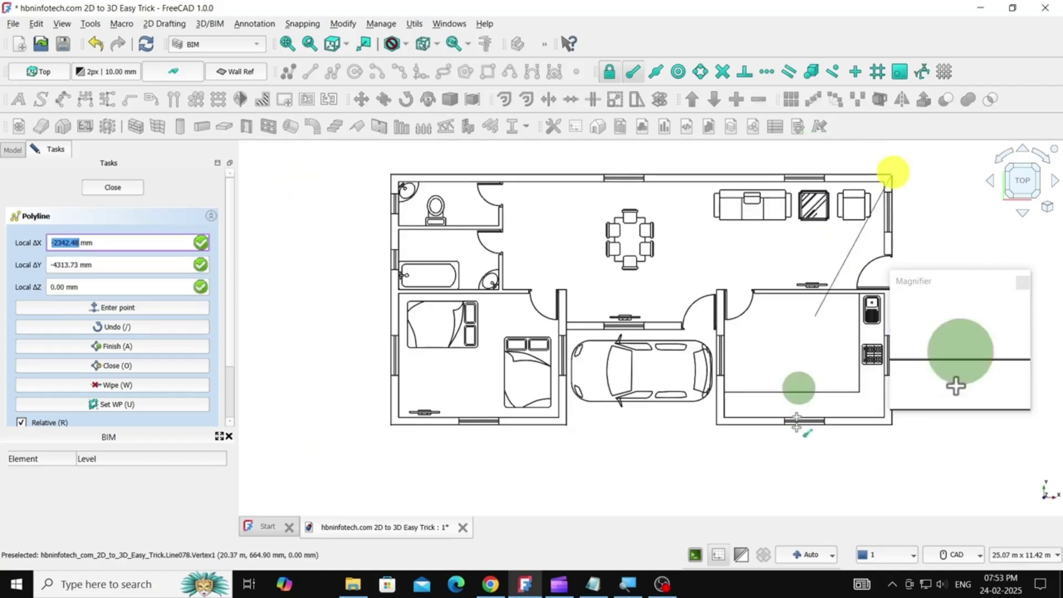
Step: Continue the polyline around the kitchen's outer corners to the kitchen-side wall end beside the car, and end it there as an open wire
scroll(919, 450, "up", 2)
key("shift")
left_click(868, 404)
scroll(831, 448, "down", 2)
scroll(813, 448, "down", 1)
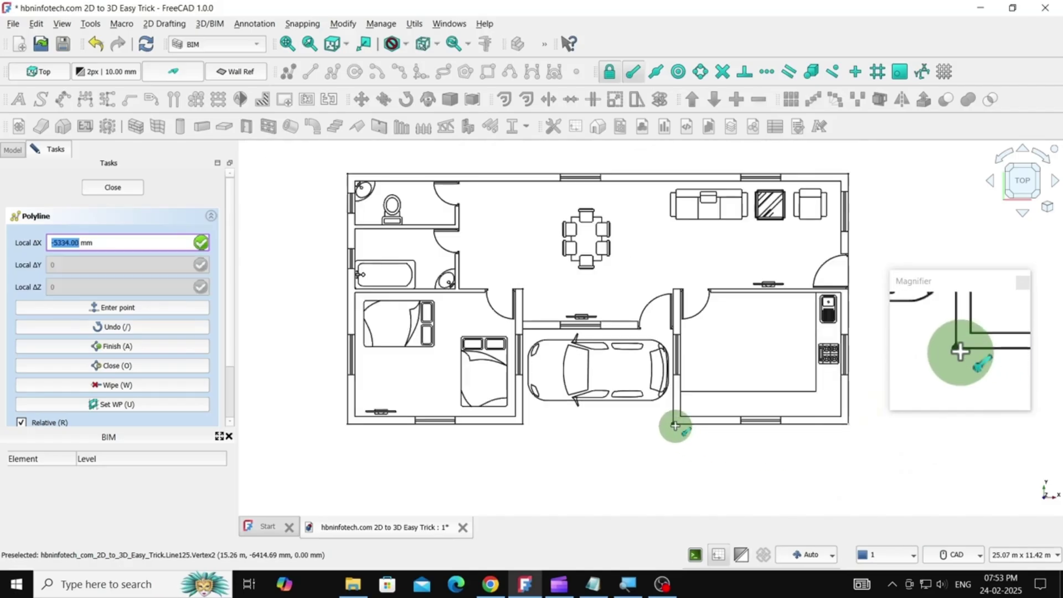
left_click(676, 426)
scroll(679, 295, "up", 2)
left_click(677, 291)
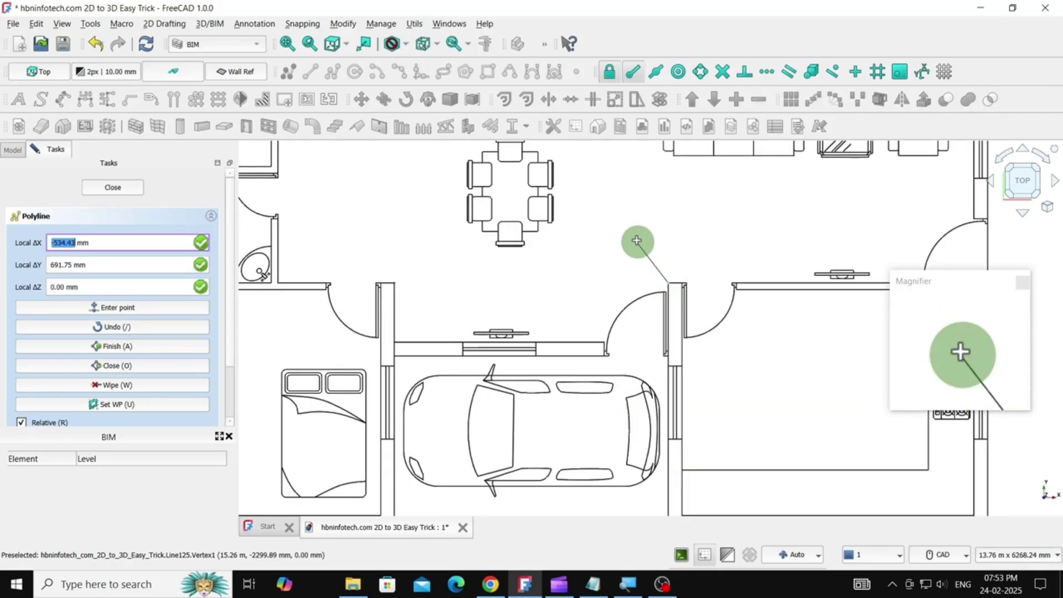
left_click(125, 188)
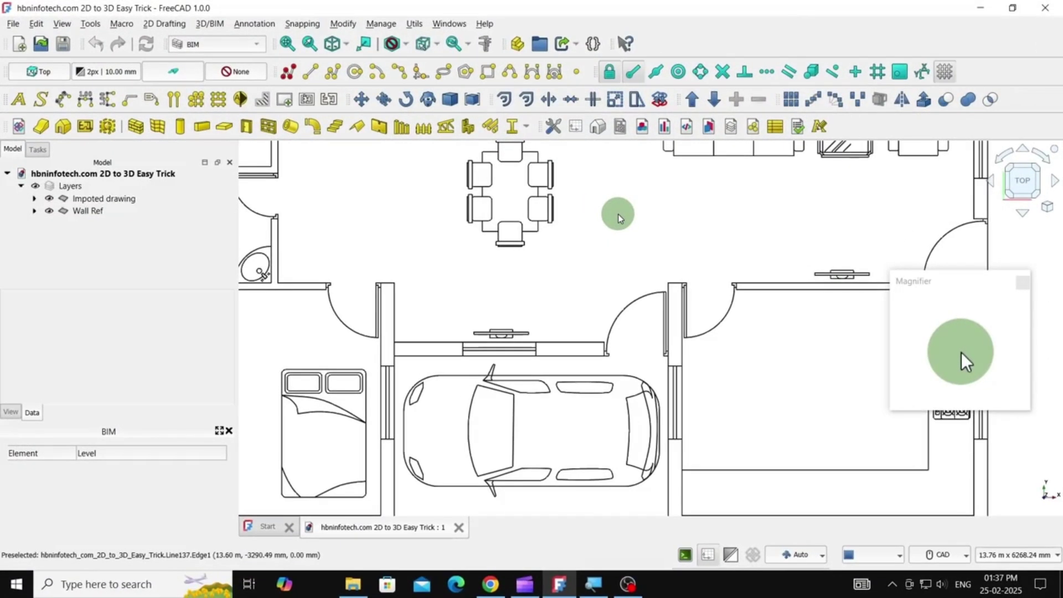
scroll(618, 217, "down", 2)
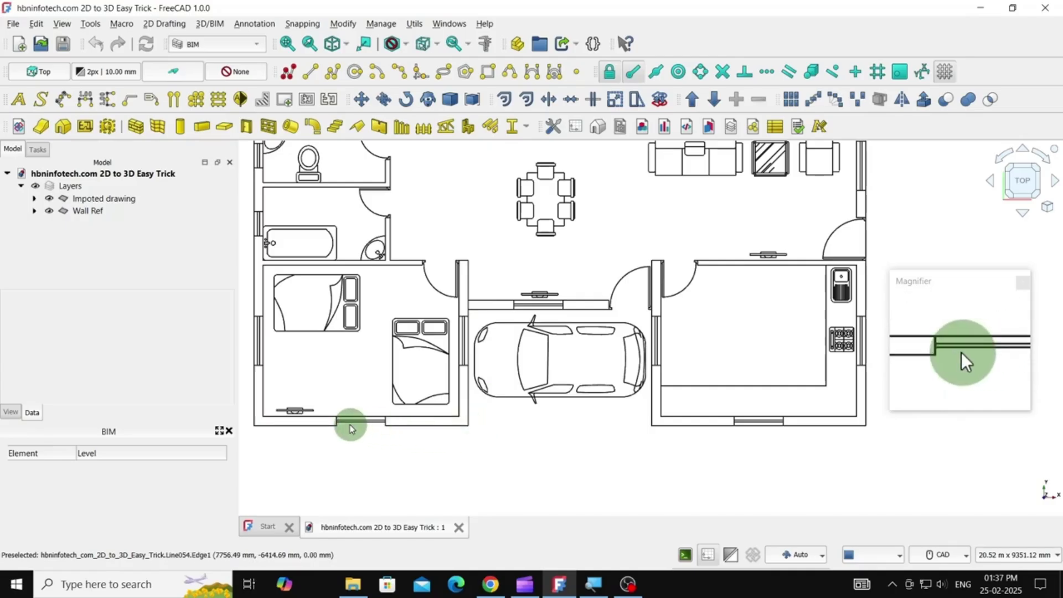
scroll(523, 306, "down", 2)
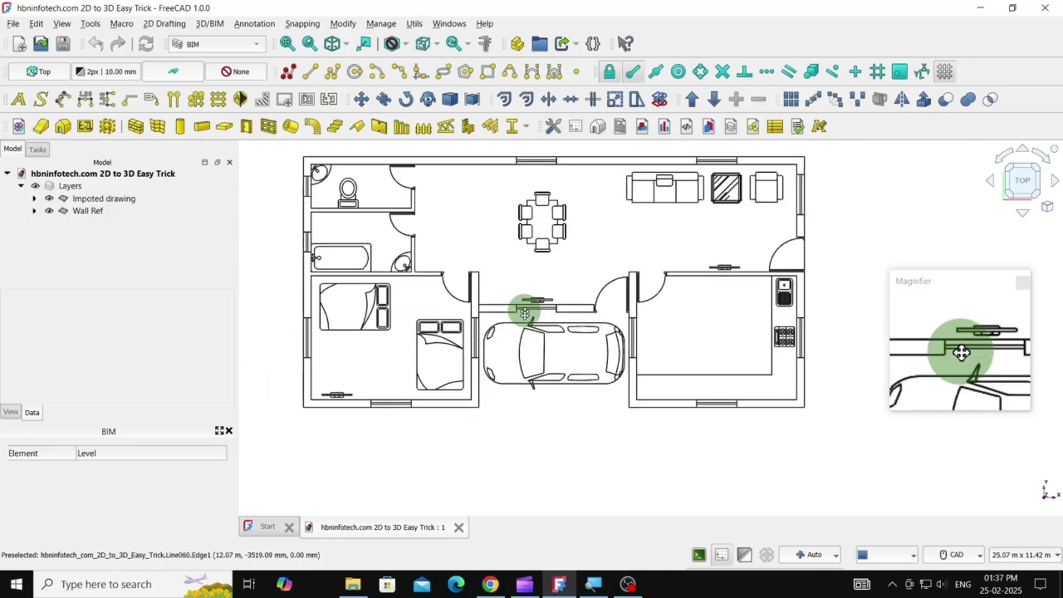
middle_click_drag(527, 308, 522, 368)
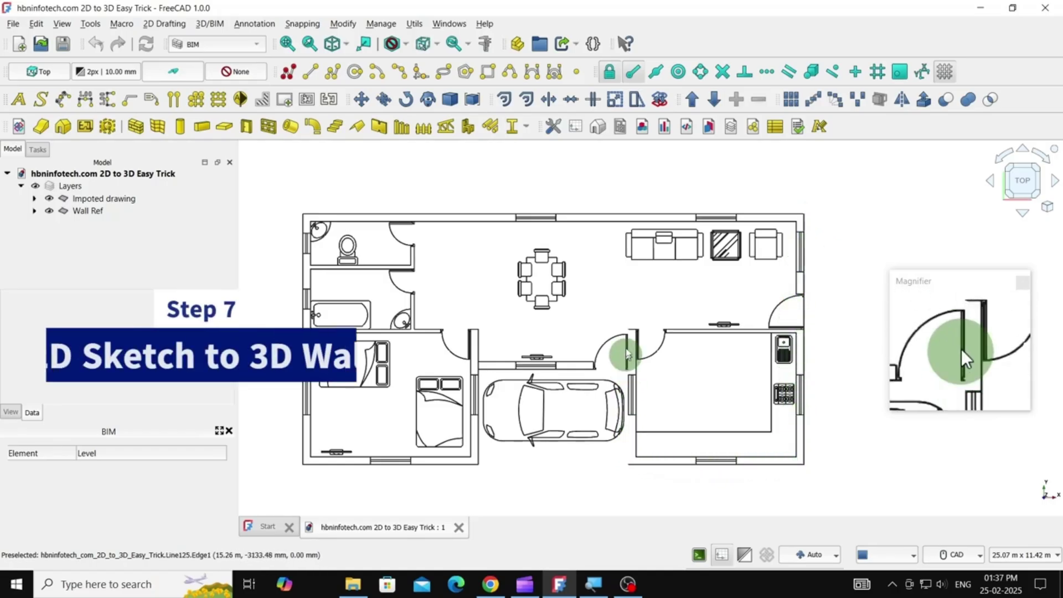
scroll(508, 326, "up", 1)
middle_click_drag(508, 327, 501, 288)
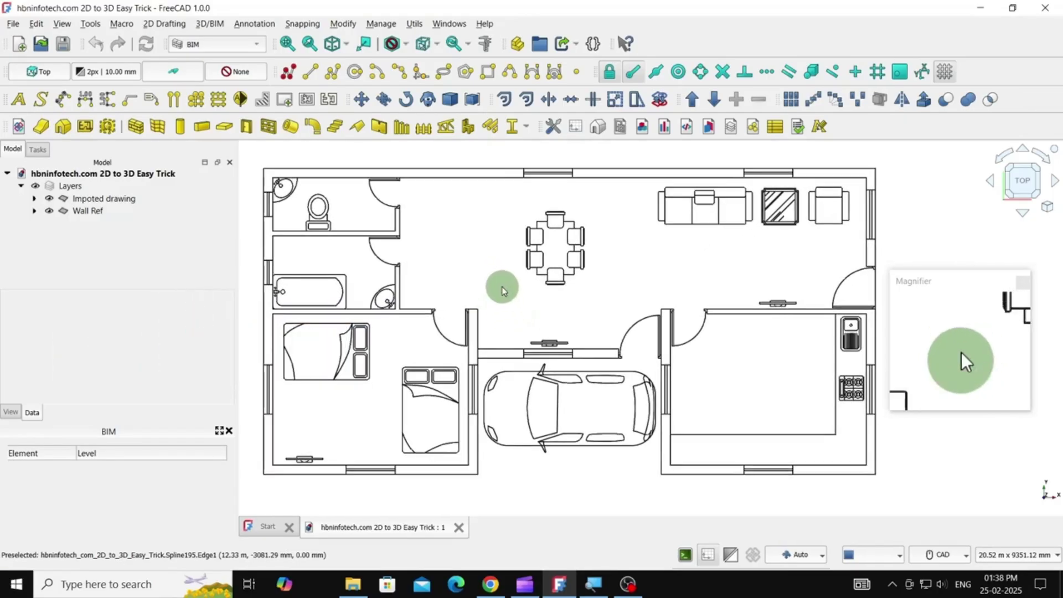
Step: Switch to an isometric view and create a 3D wall from the wire in the Wall Ref layer
left_click(346, 43)
left_click(350, 64)
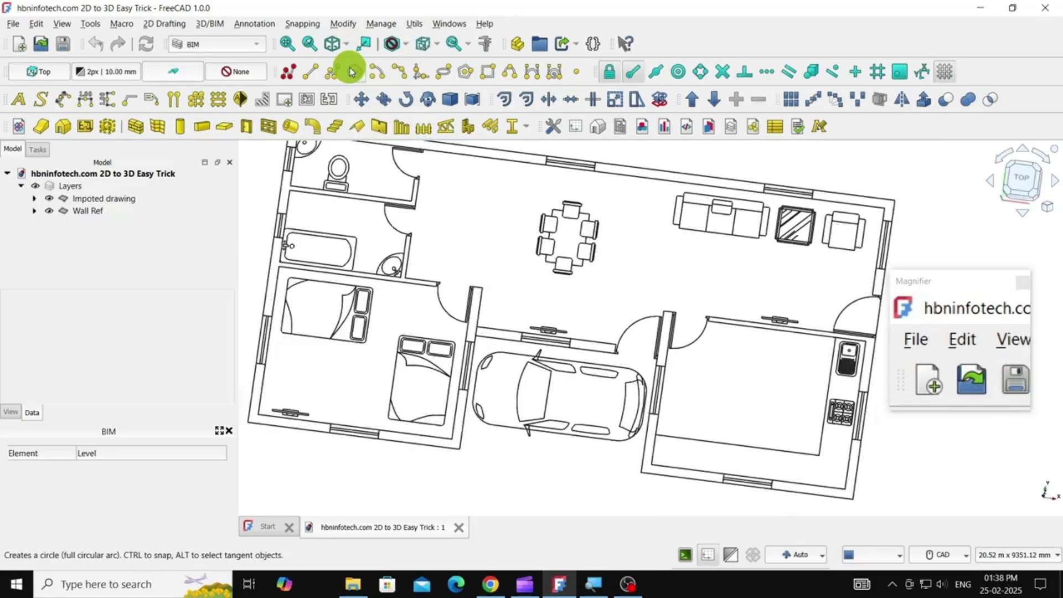
left_click(95, 212)
left_click(40, 215)
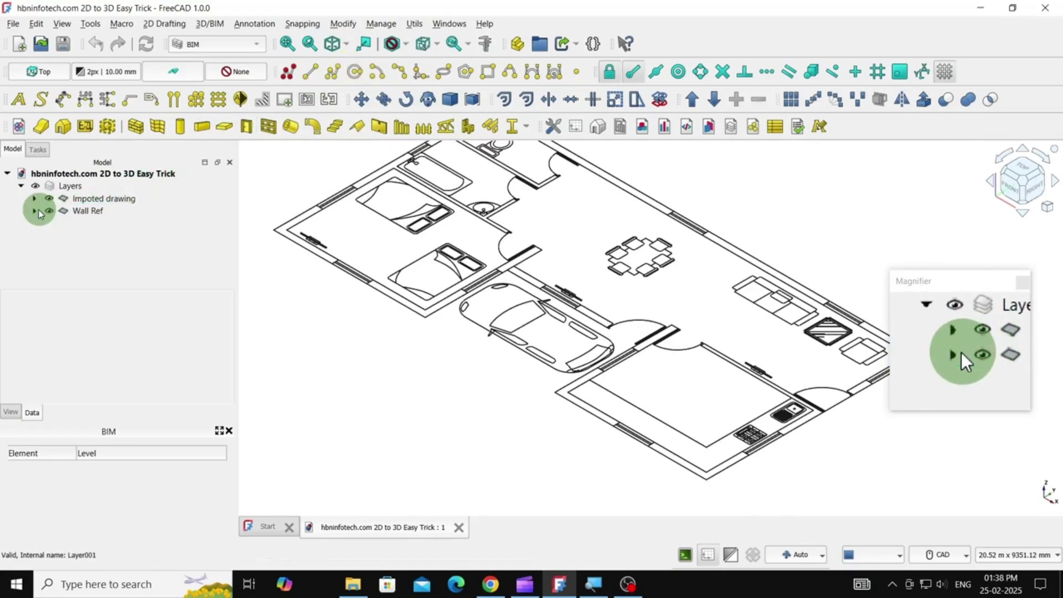
left_click(89, 224)
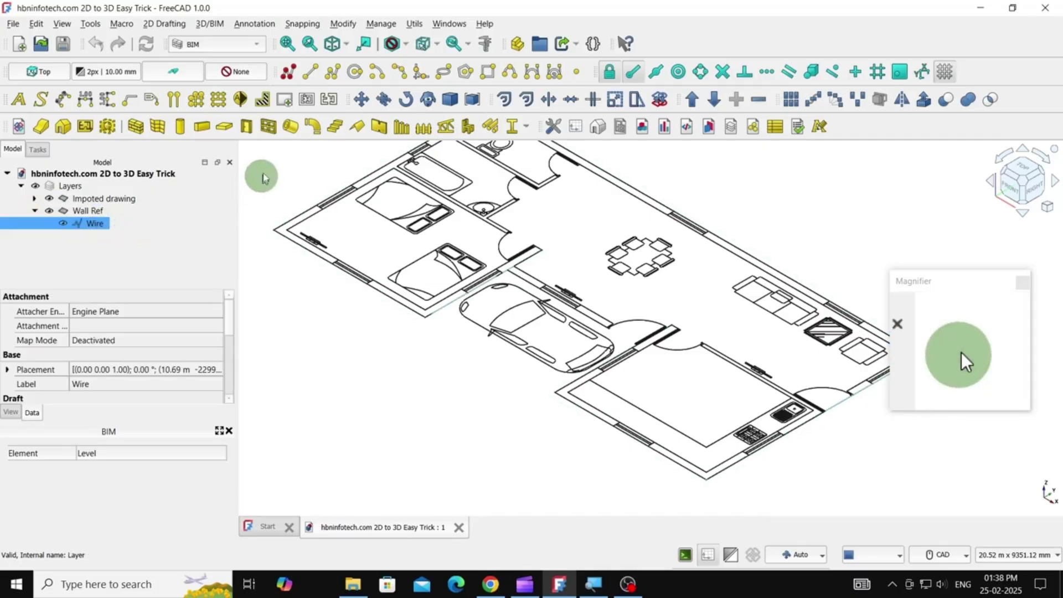
left_click(134, 127)
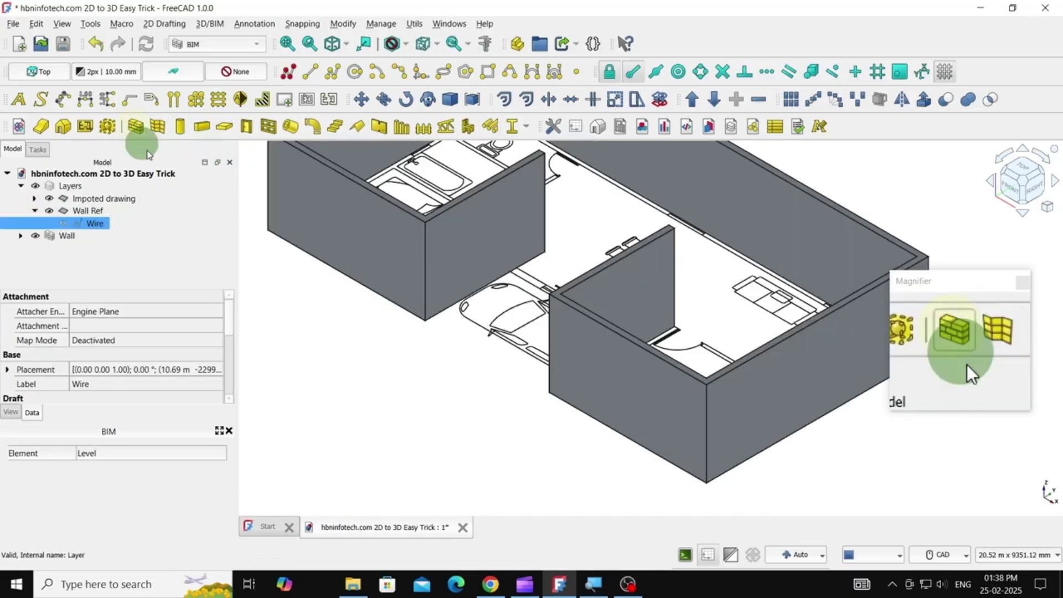
Step: Try the Right alignment for the new wall, checking it against the plan lines from below
middle_click_drag(387, 327, 393, 370)
scroll(393, 354, "down", 2)
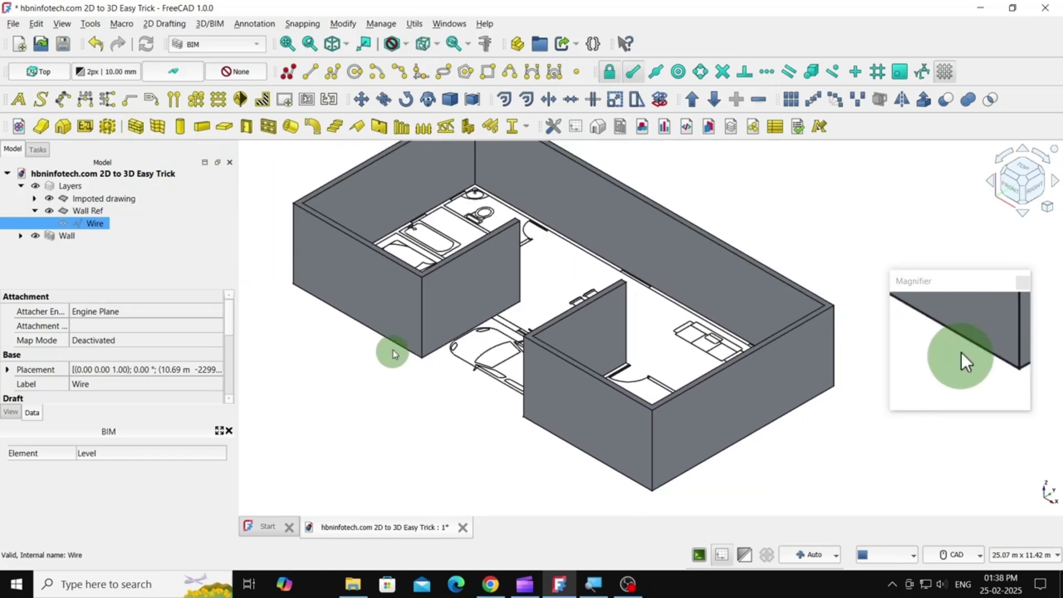
scroll(597, 265, "up", 2)
scroll(597, 264, "down", 1)
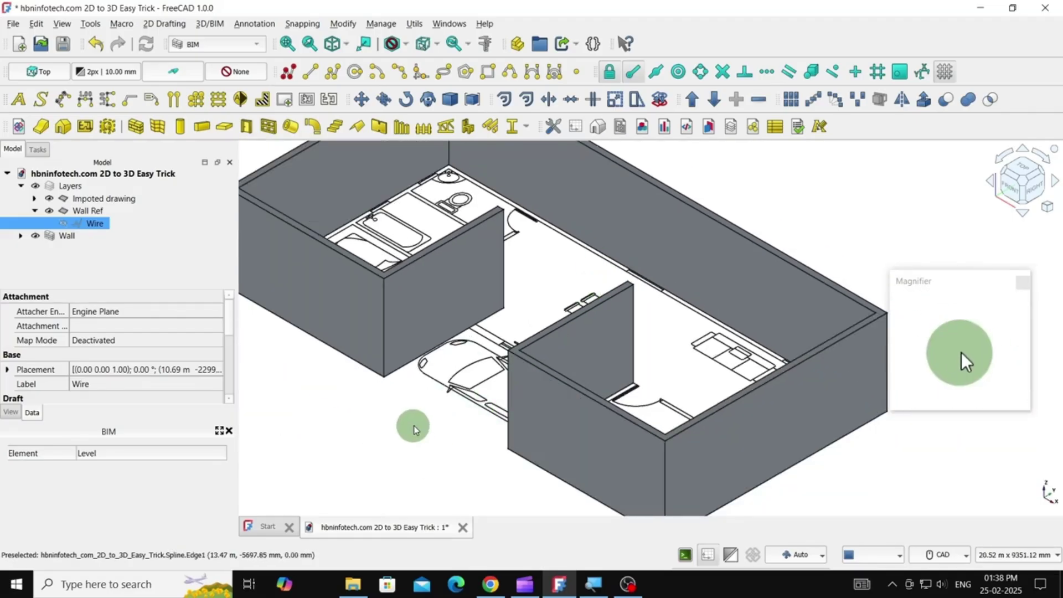
middle_click_drag(416, 430, 459, 299)
scroll(600, 294, "up", 4)
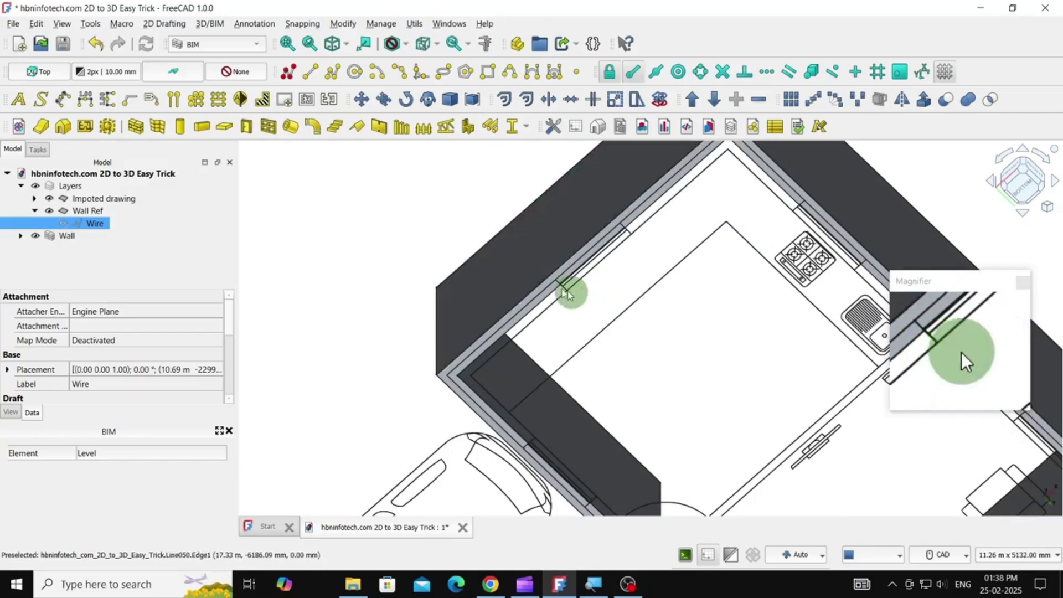
left_click(65, 237)
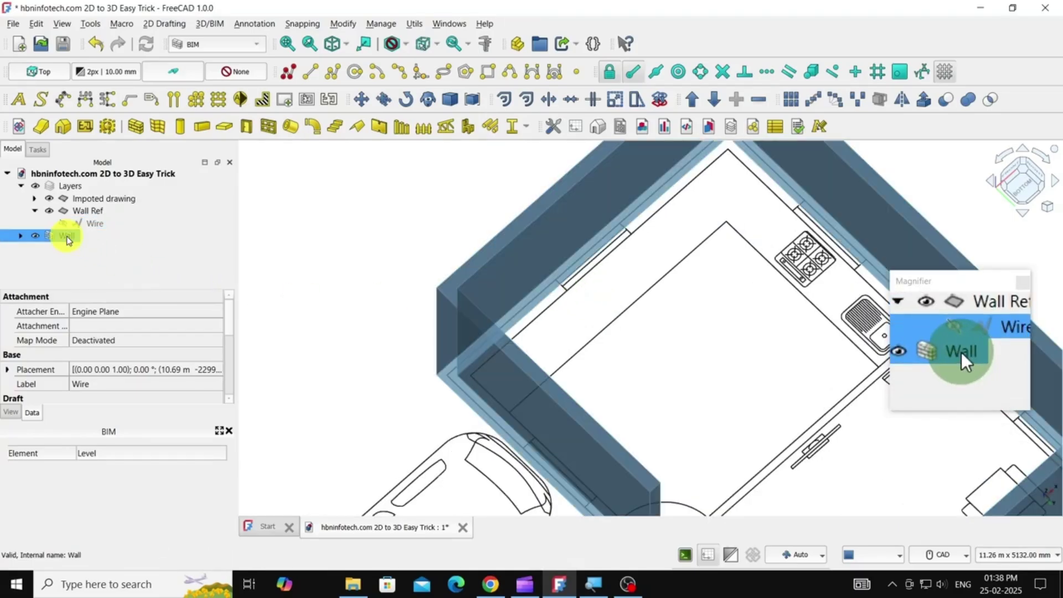
left_click(28, 397)
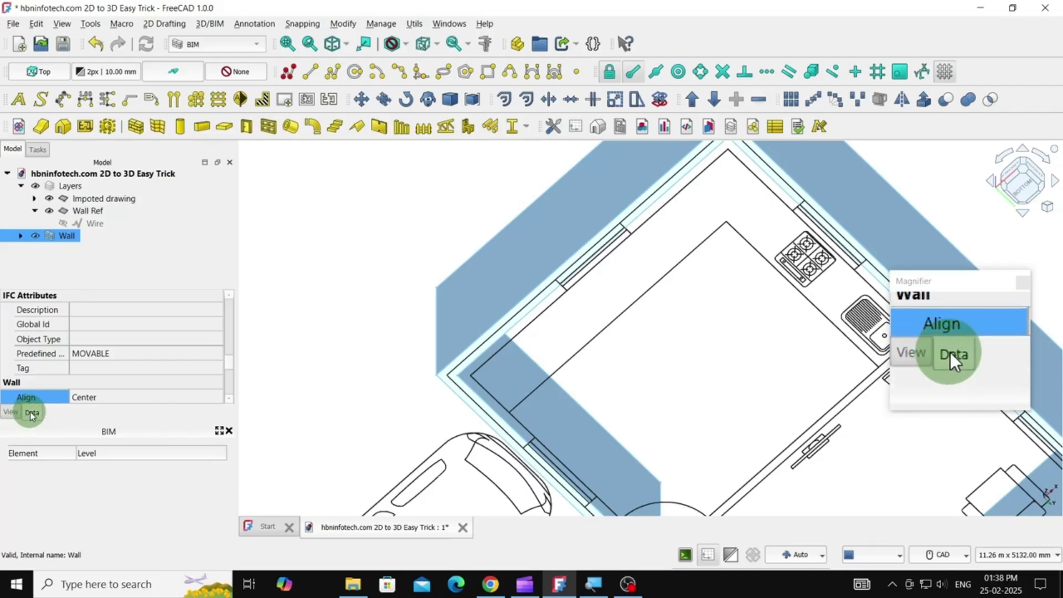
scroll(108, 365, "down", 1)
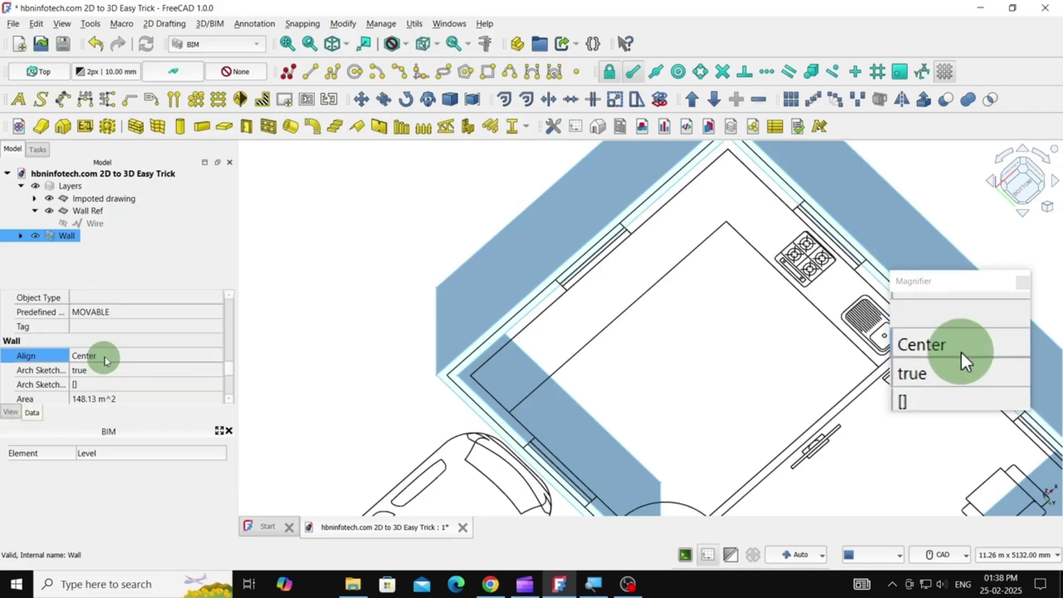
left_click(106, 355)
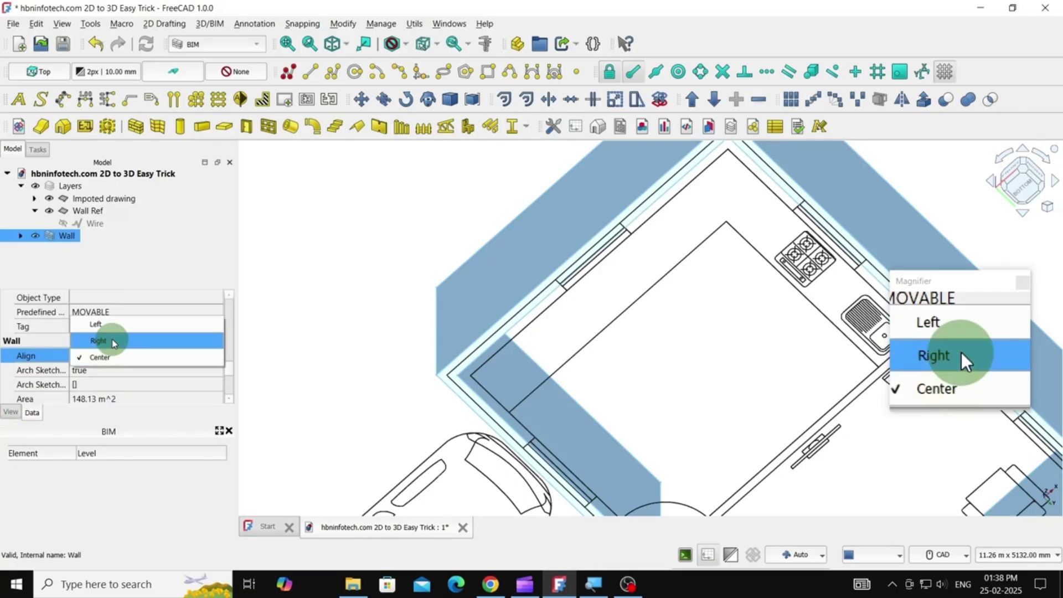
left_click(112, 339)
left_click(390, 277)
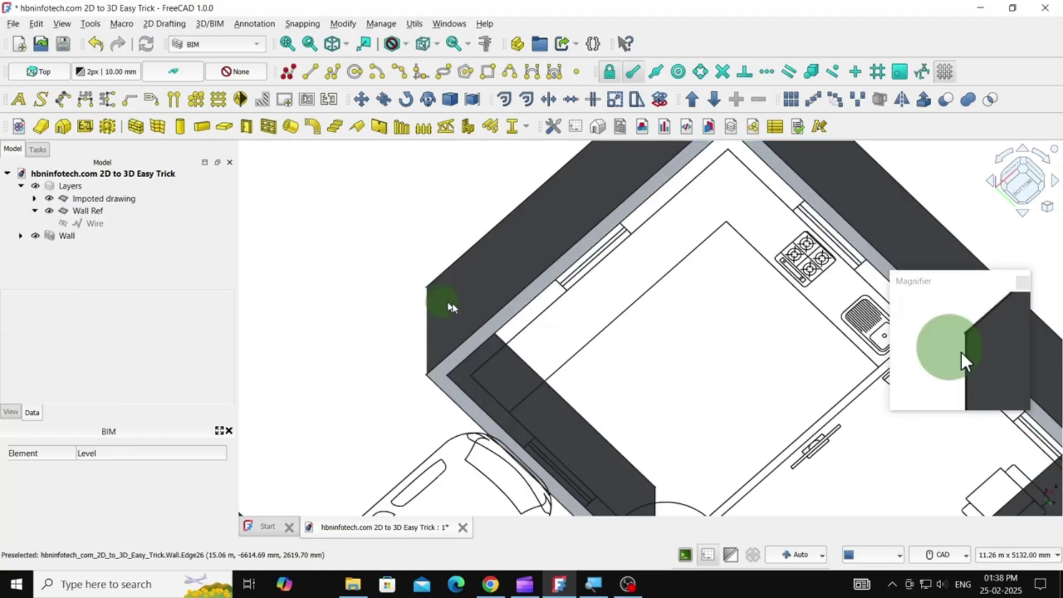
Step: Set the outer wall's alignment to Left
left_click(480, 301)
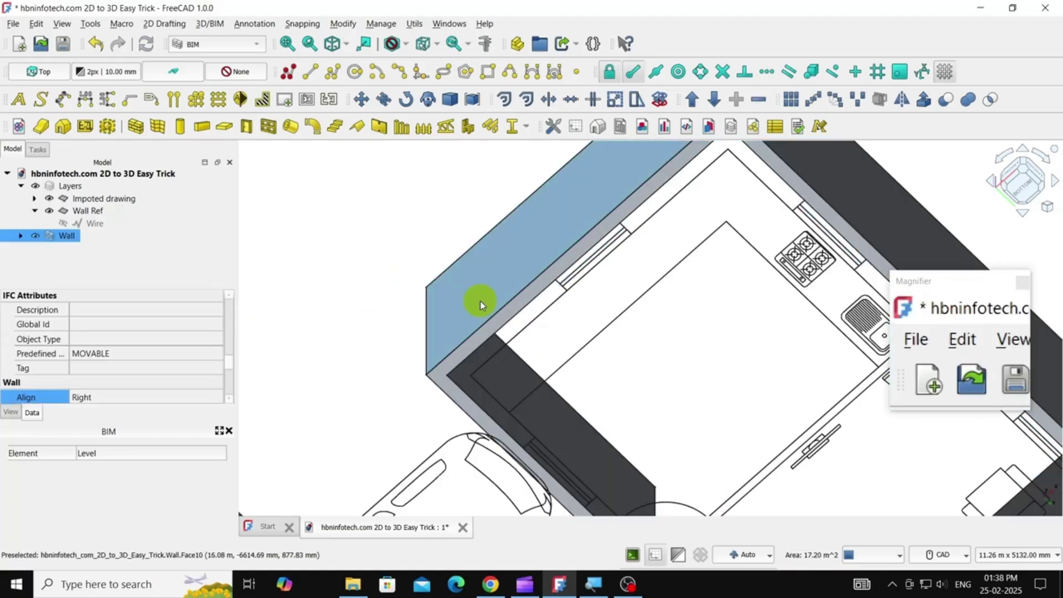
left_click(108, 400)
left_click(112, 382)
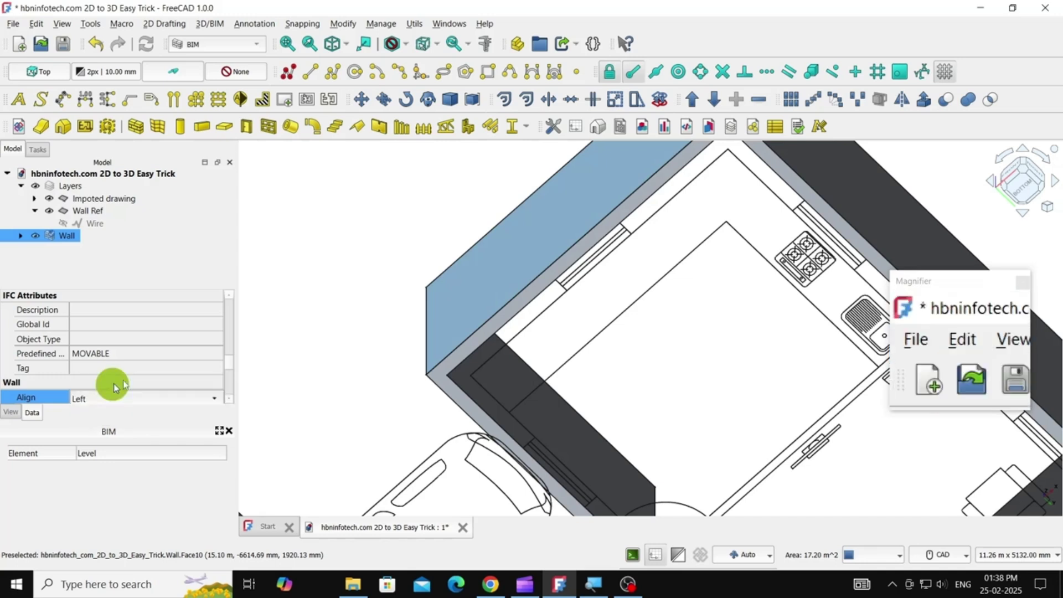
left_click(431, 244)
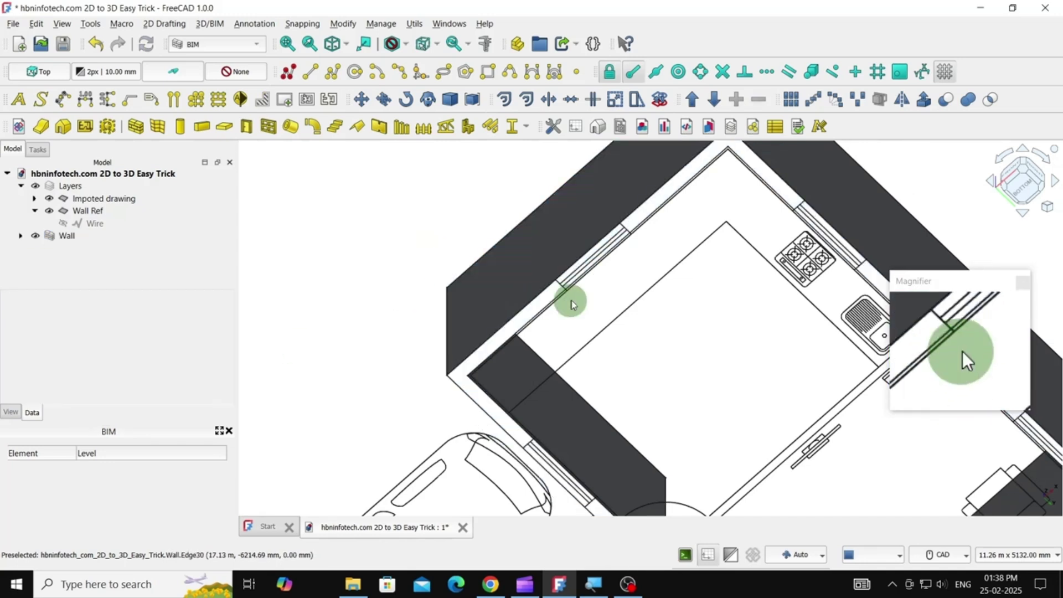
Step: Check the outer wall's thickness against the plan lines from below, and select the wall to show its width
scroll(573, 301, "up", 2)
scroll(573, 301, "up", 1)
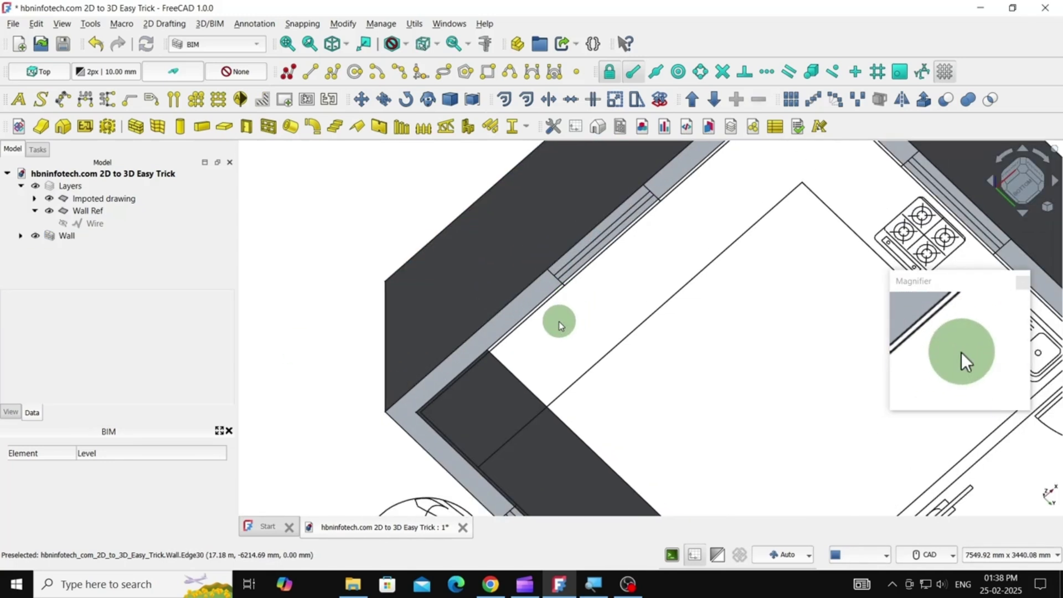
scroll(561, 326, "up", 3)
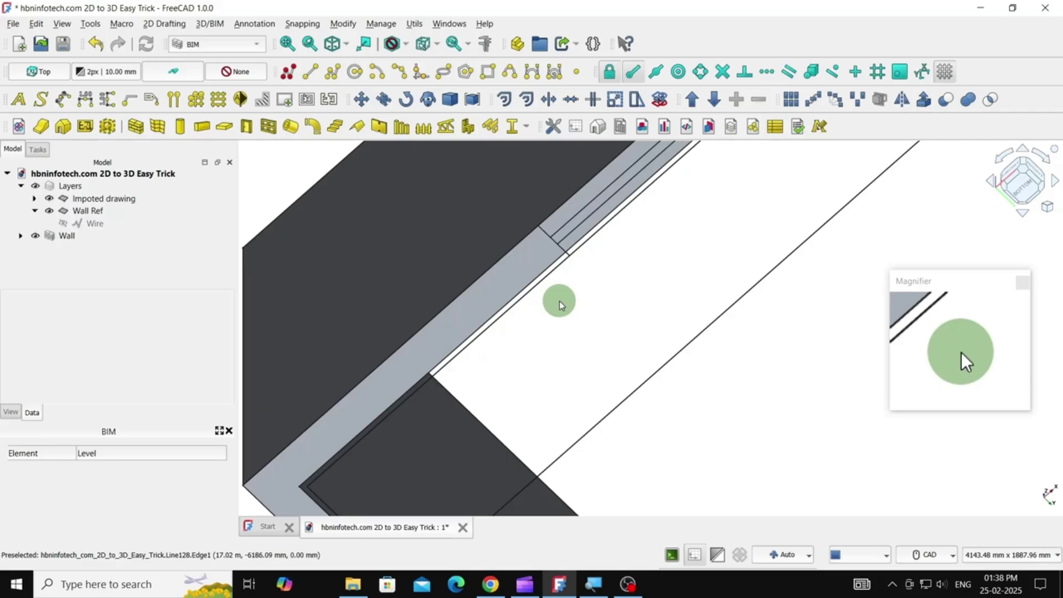
left_click(500, 274)
scroll(145, 370, "down", 5)
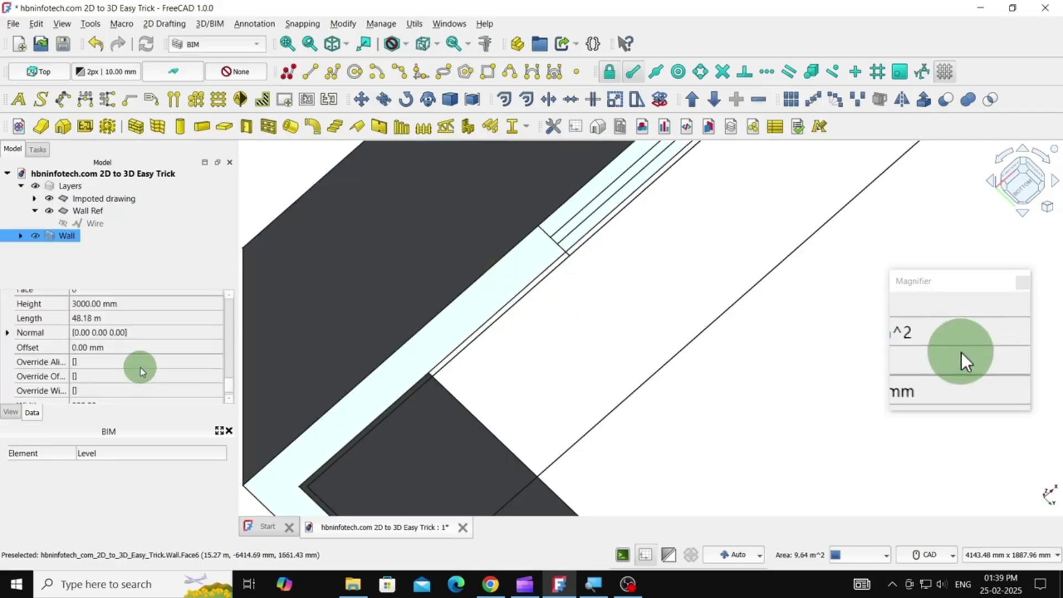
scroll(127, 390, "down", 1)
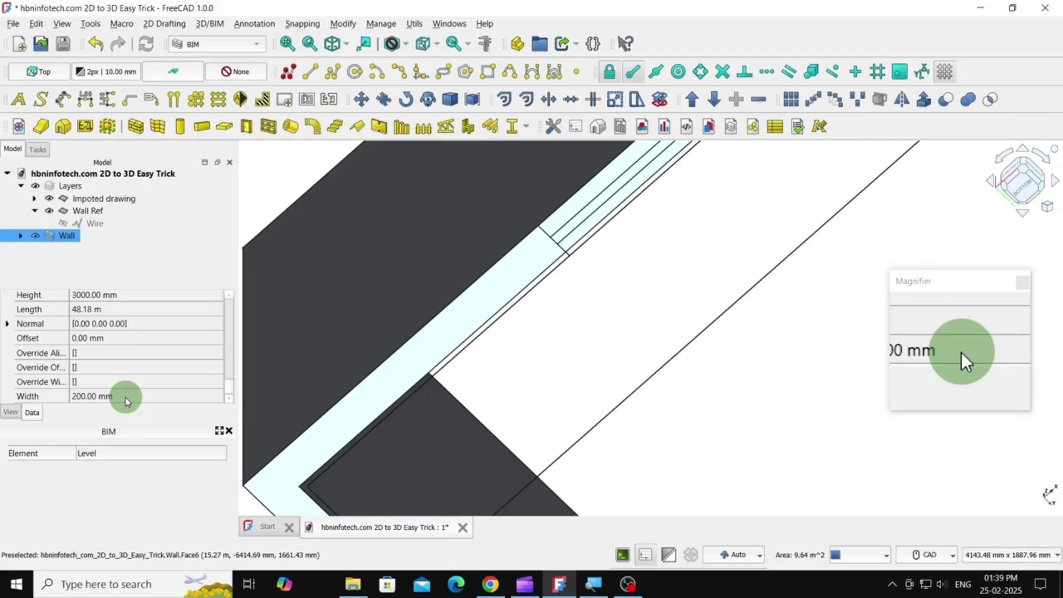
Step: Switch to the Chrome unit converter, convert 9 inches to millimetres and copy the result
left_click(489, 584)
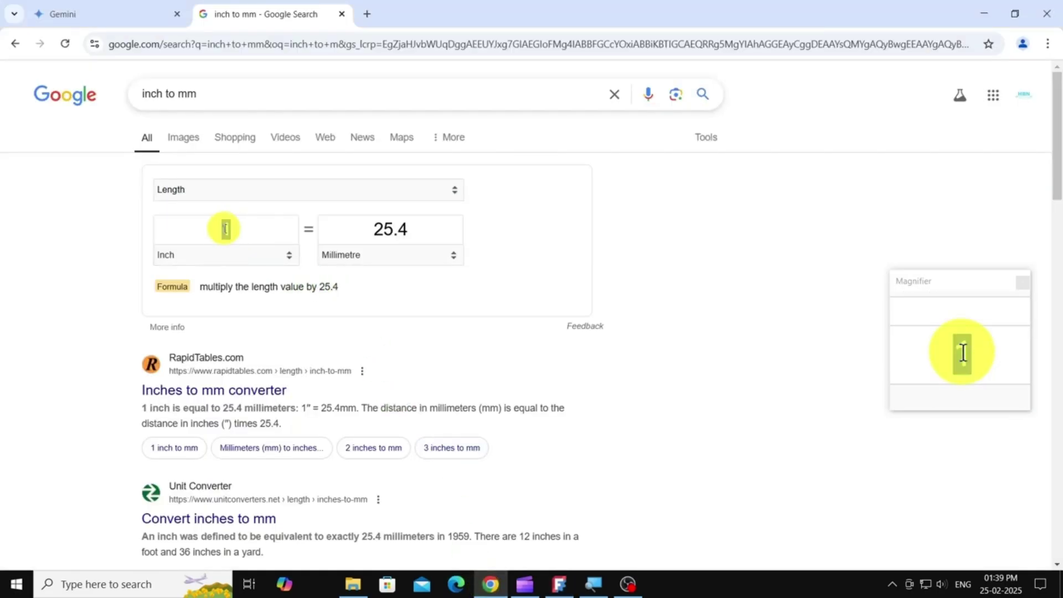
type("9")
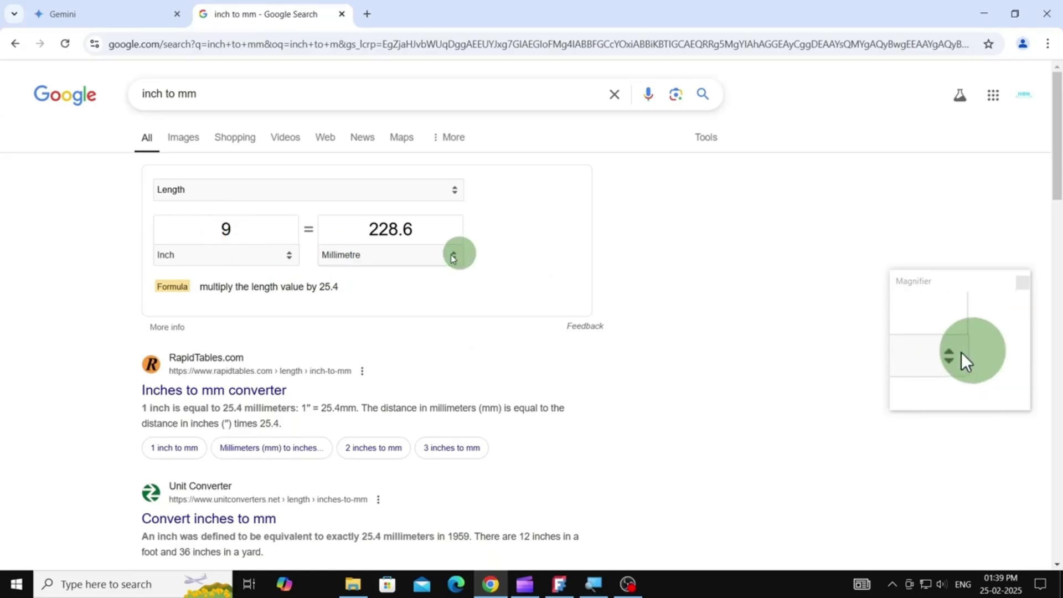
left_click_drag(432, 231, 375, 237)
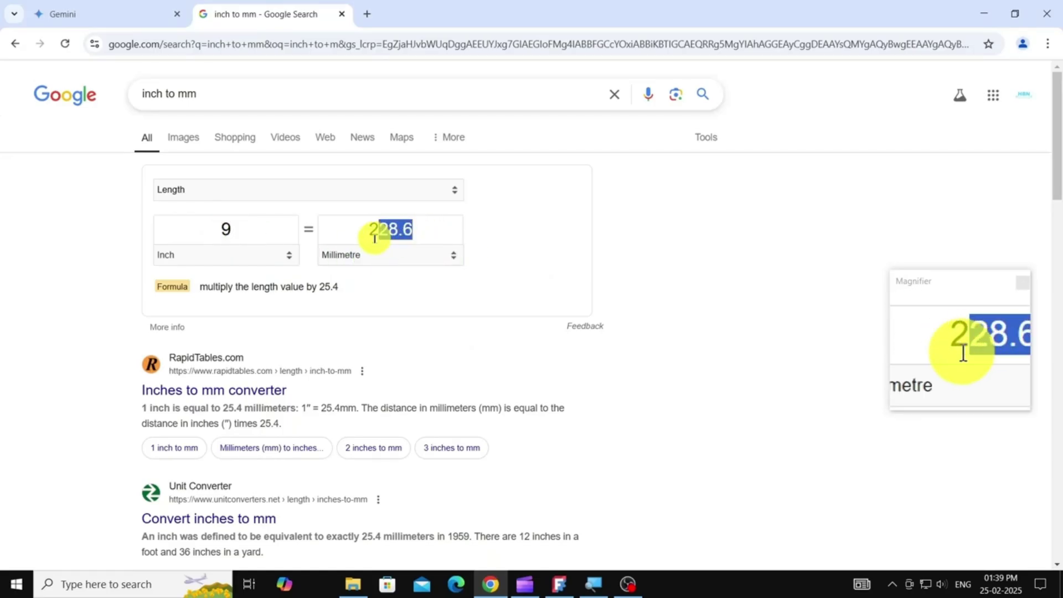
right_click(390, 231)
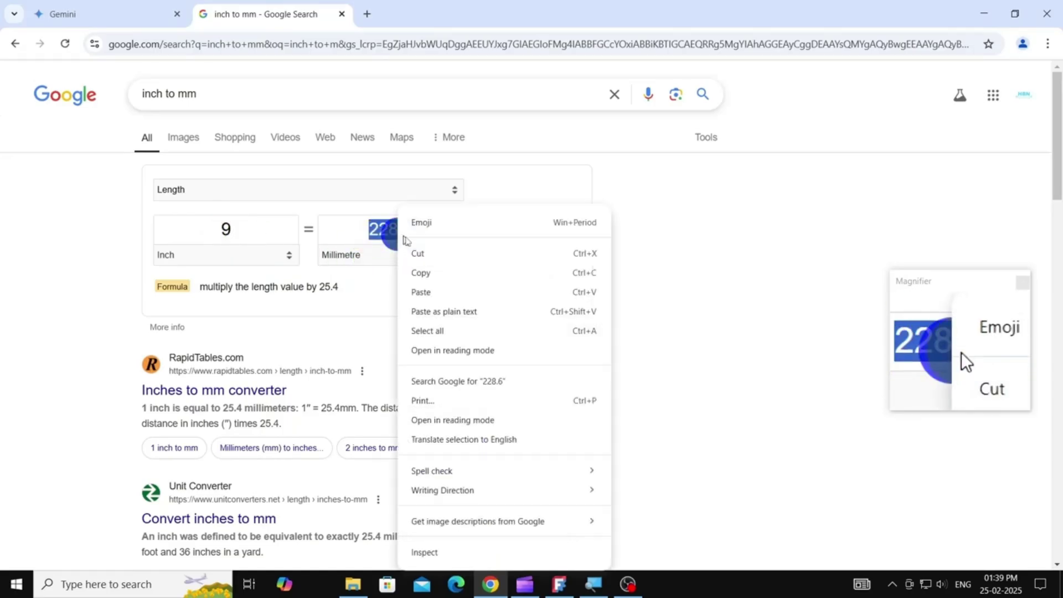
left_click(420, 281)
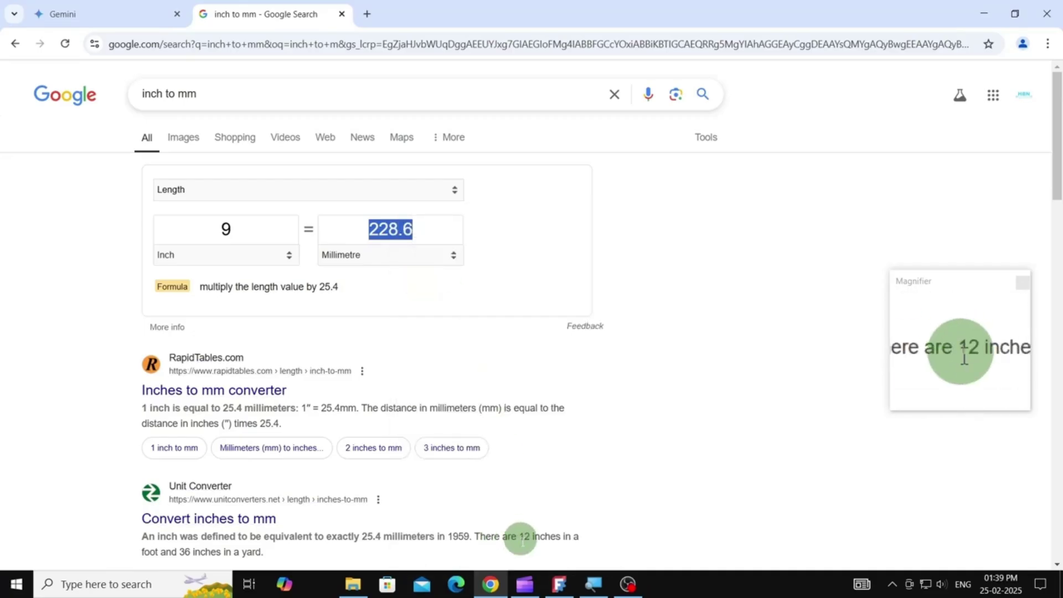
Step: Return to FreeCAD and set the outer wall's width to 228.6 mm
left_click(559, 585)
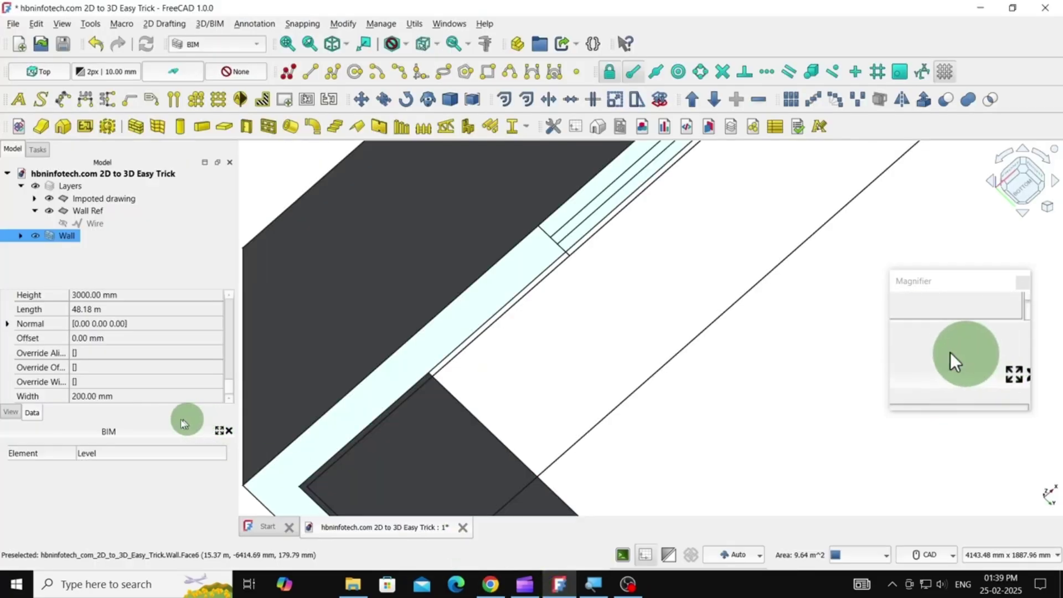
left_click(122, 395)
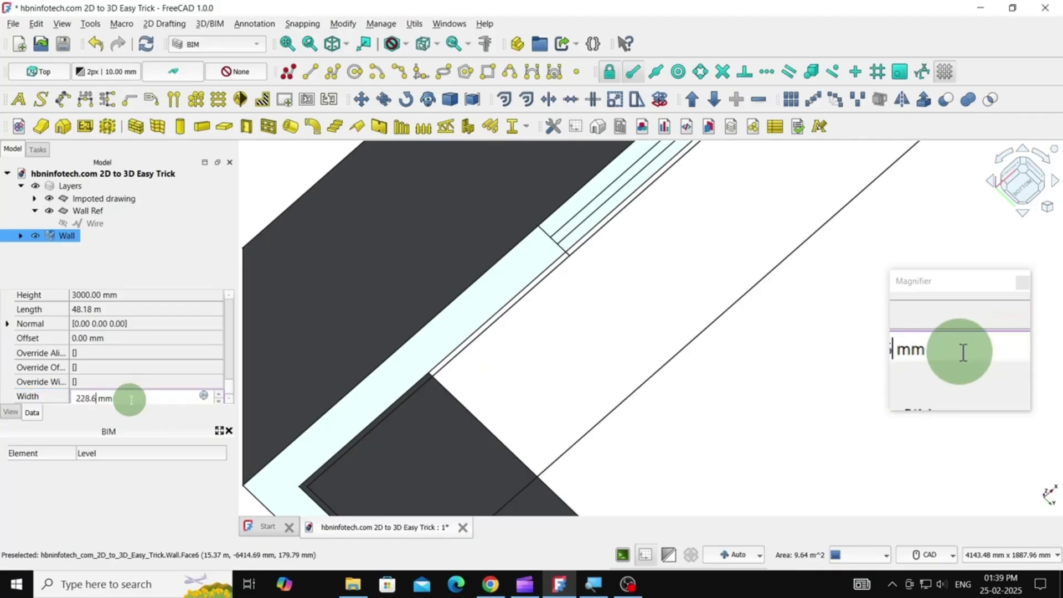
type("228.6")
key("Return")
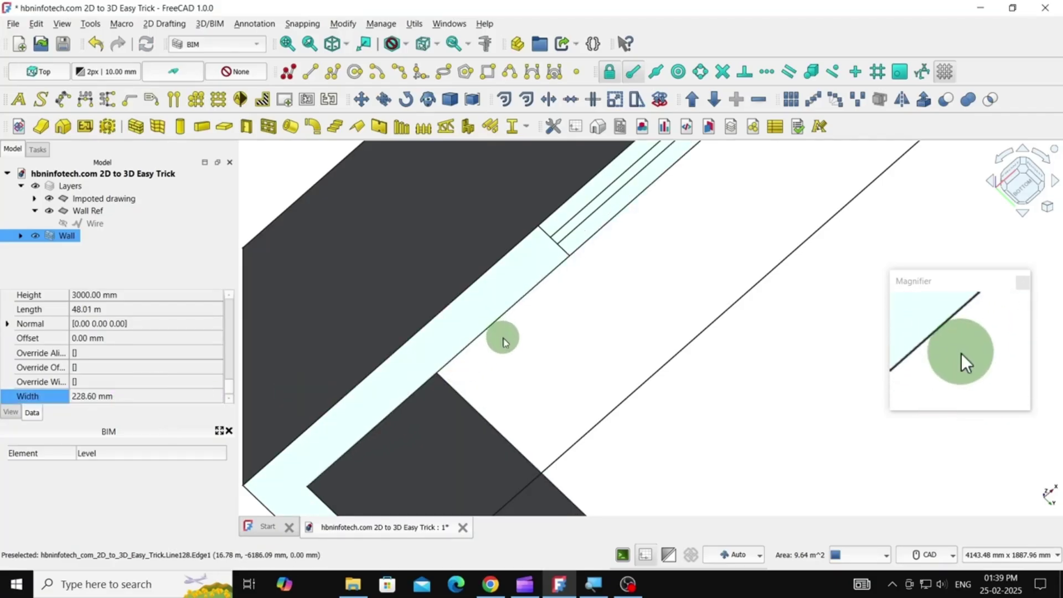
scroll(503, 335, "down", 4)
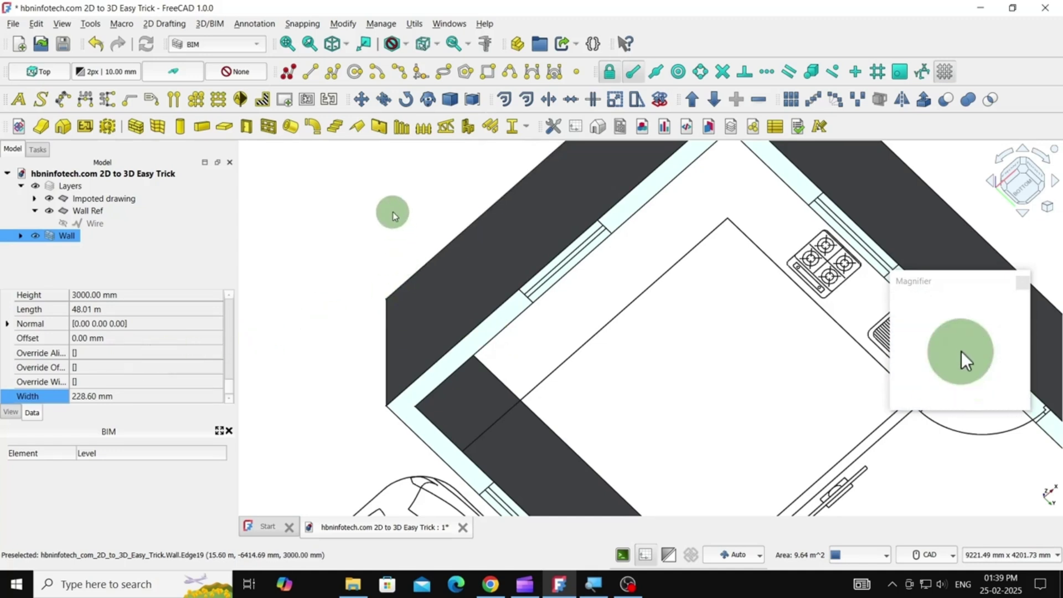
Step: Switch to the Chrome unit converter, convert 9 feet to millimetres and copy the result for the wall height
scroll(133, 368, "up", 1)
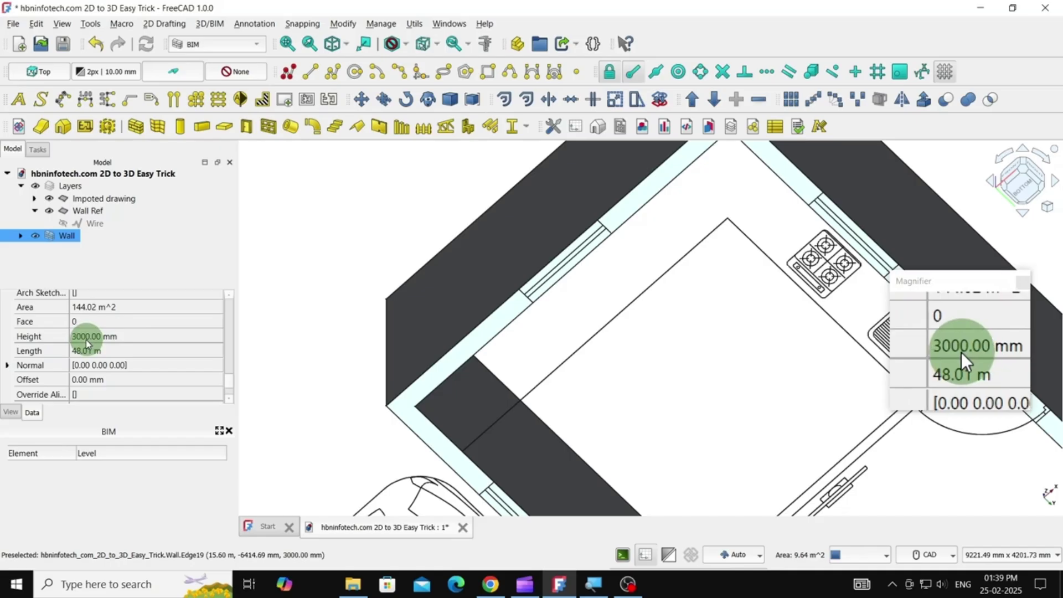
left_click(491, 584)
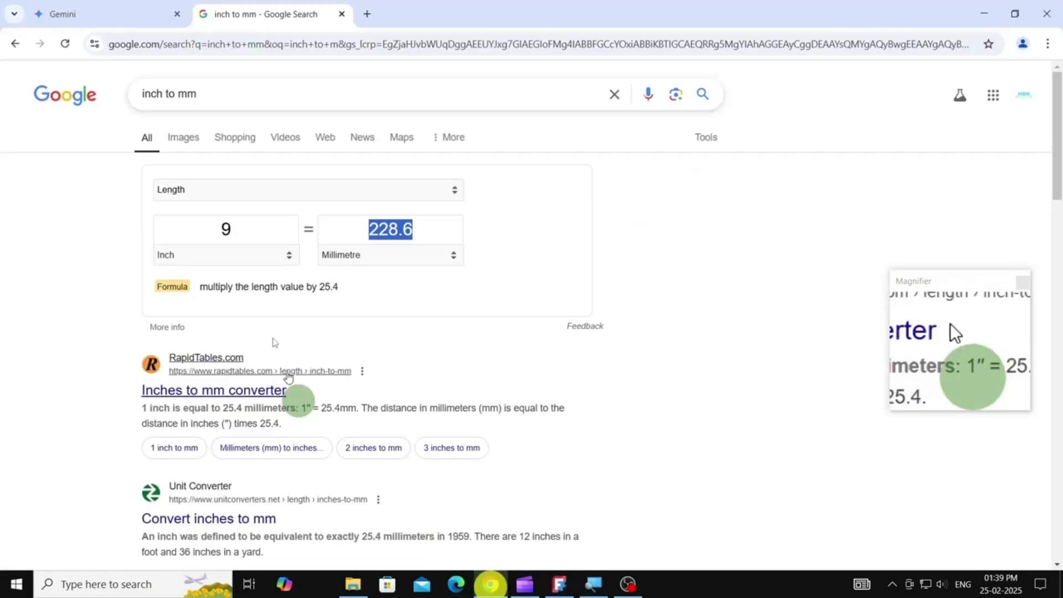
left_click(227, 253)
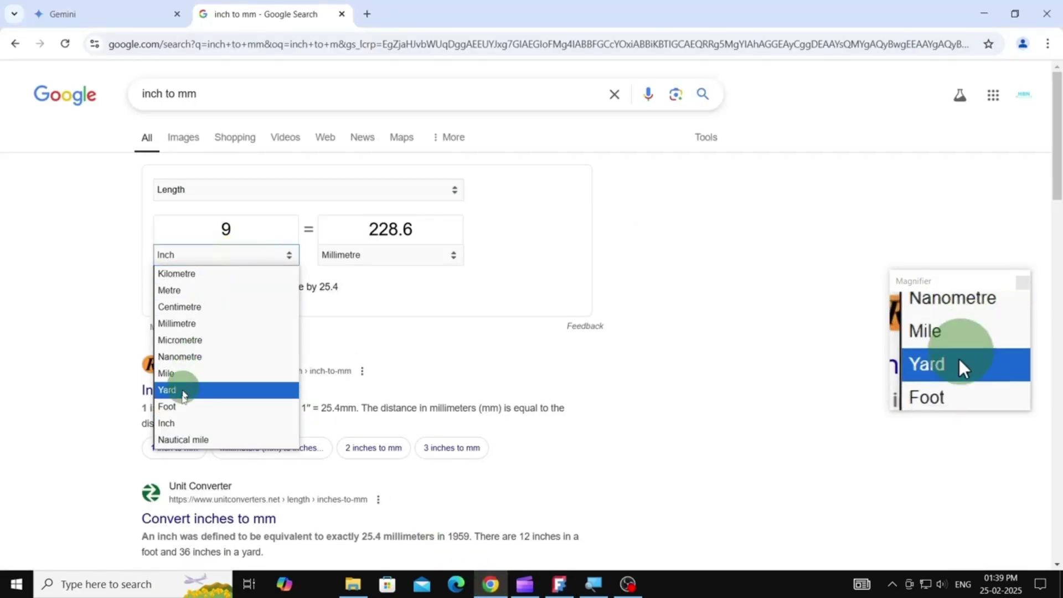
left_click(167, 406)
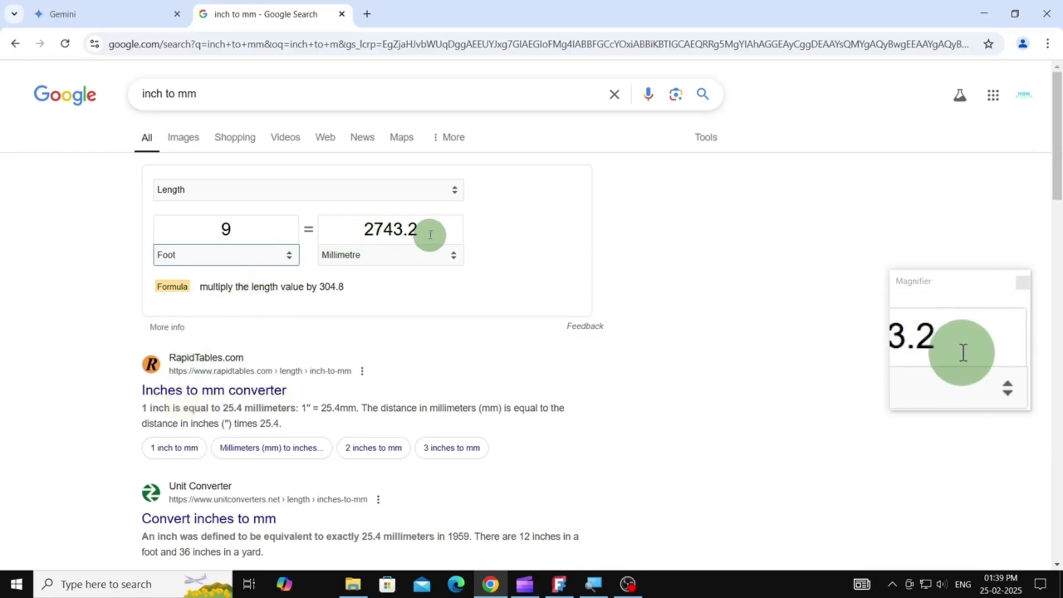
left_click_drag(429, 231, 375, 229)
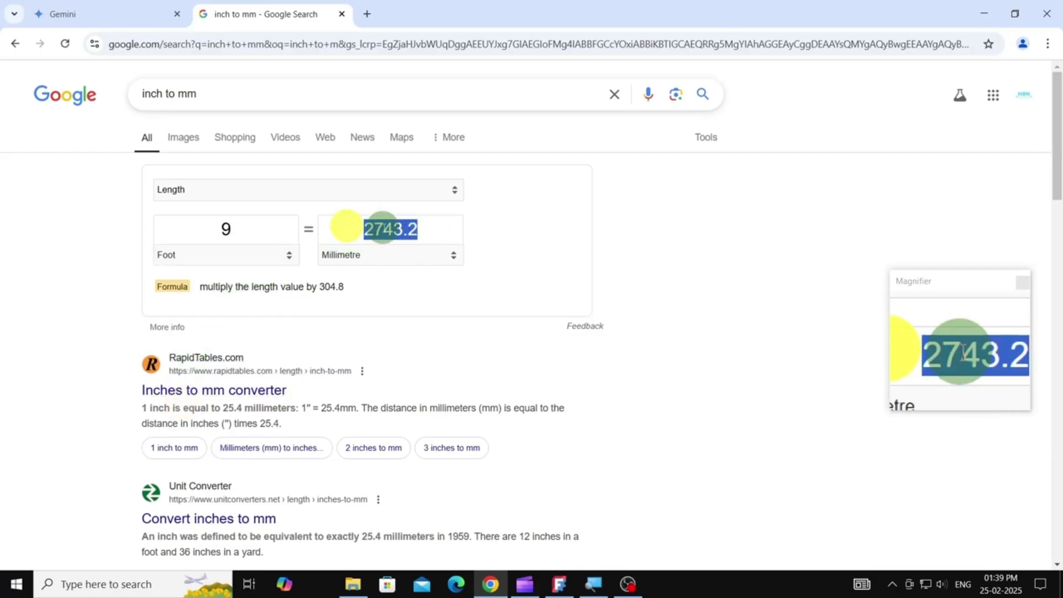
right_click(390, 229)
left_click(406, 273)
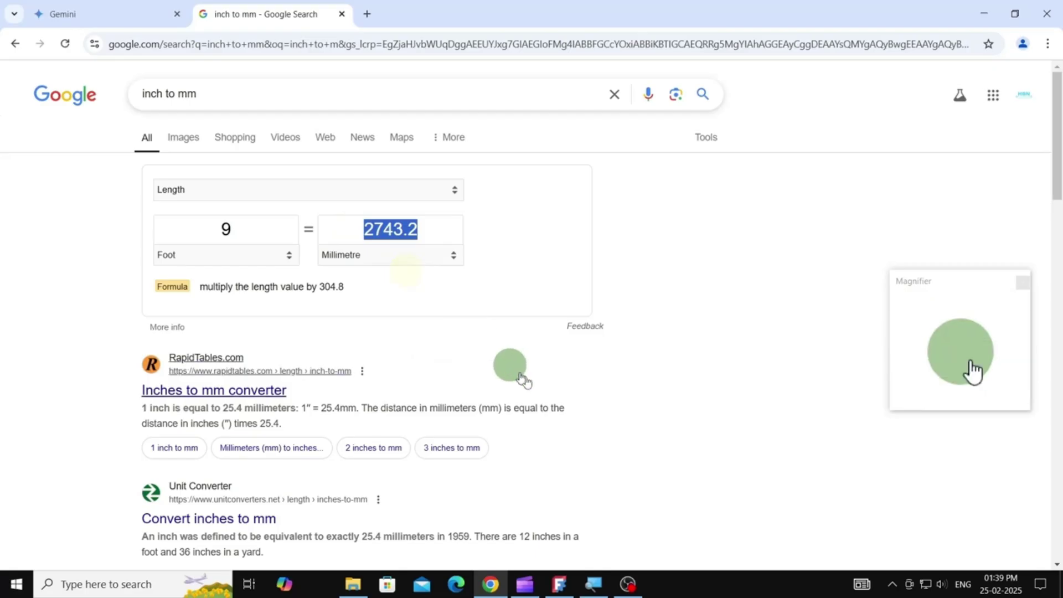
Step: Return to FreeCAD and set the outer wall's height to 2743.2 mm
left_click(559, 585)
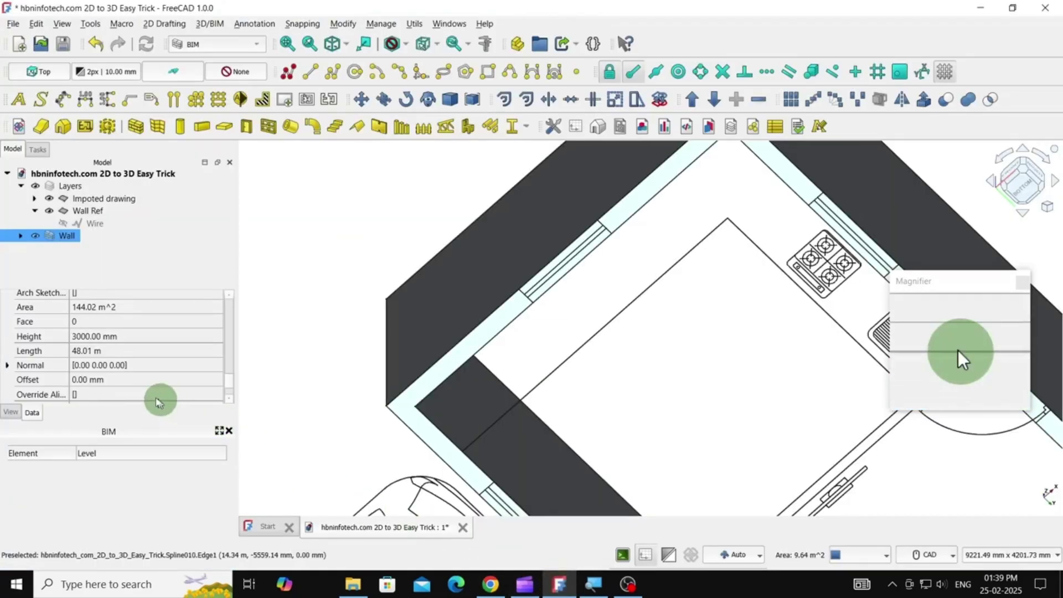
left_click(125, 336)
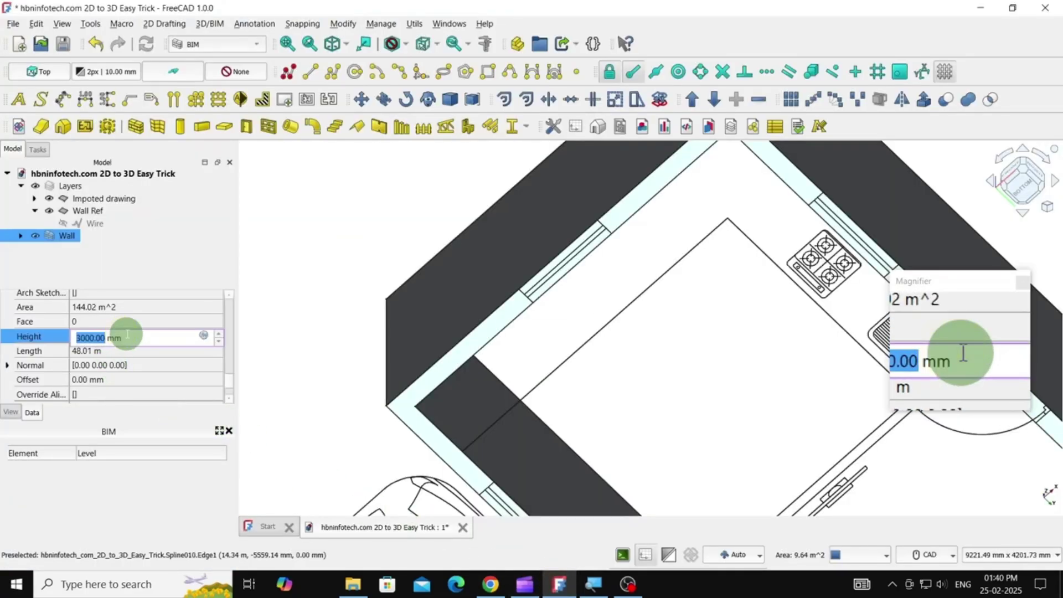
key("ctrl+v")
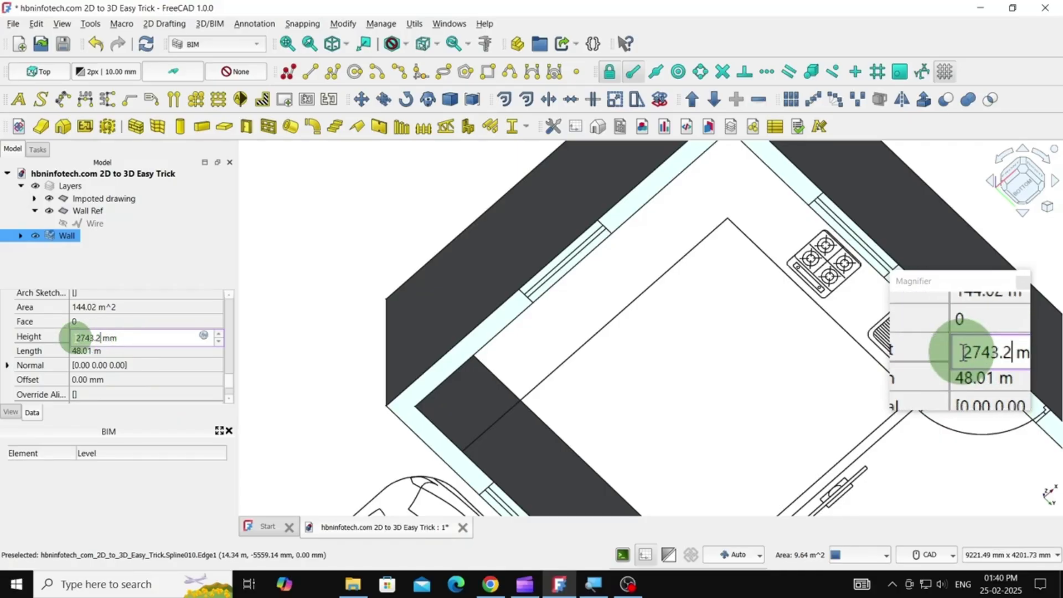
key("Return")
middle_click_drag(358, 255, 421, 378)
scroll(451, 382, "down", 6)
scroll(430, 221, "up", 2)
scroll(562, 238, "up", 2)
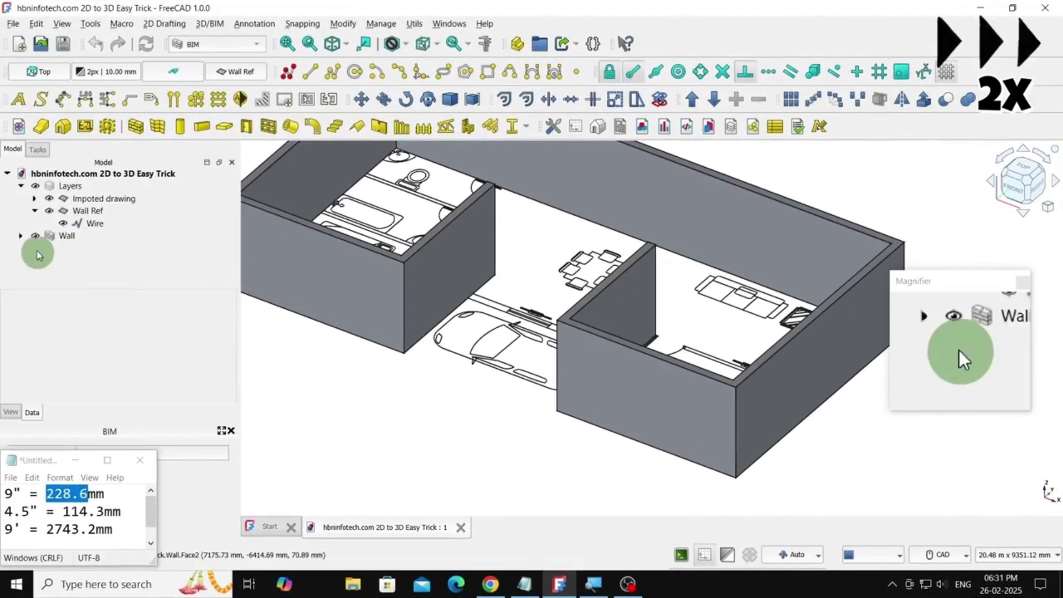
Step: Rename the outer wall object as OuterWall1
left_click(35, 236)
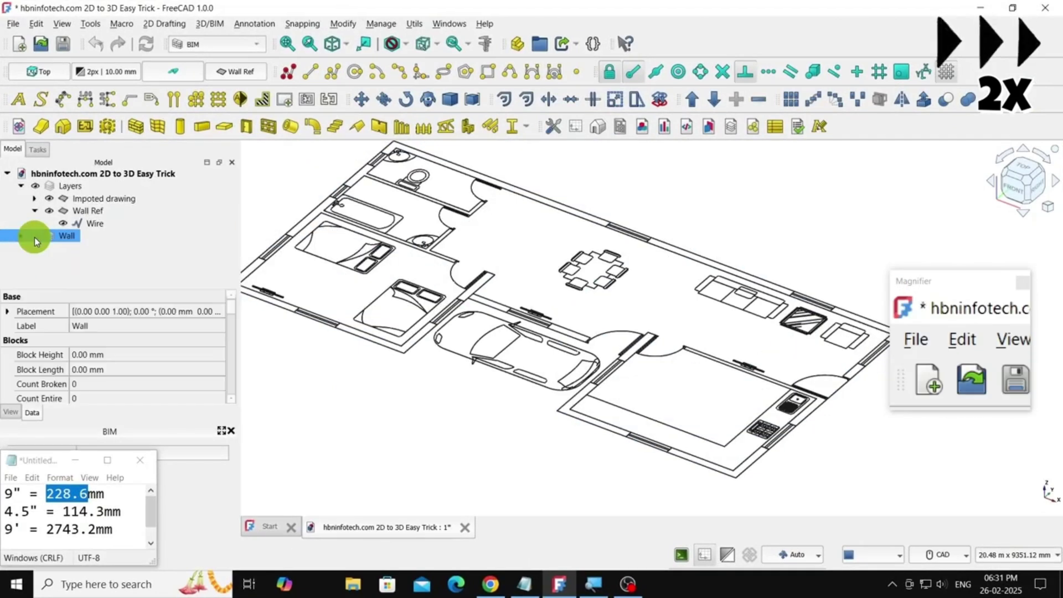
right_click(71, 236)
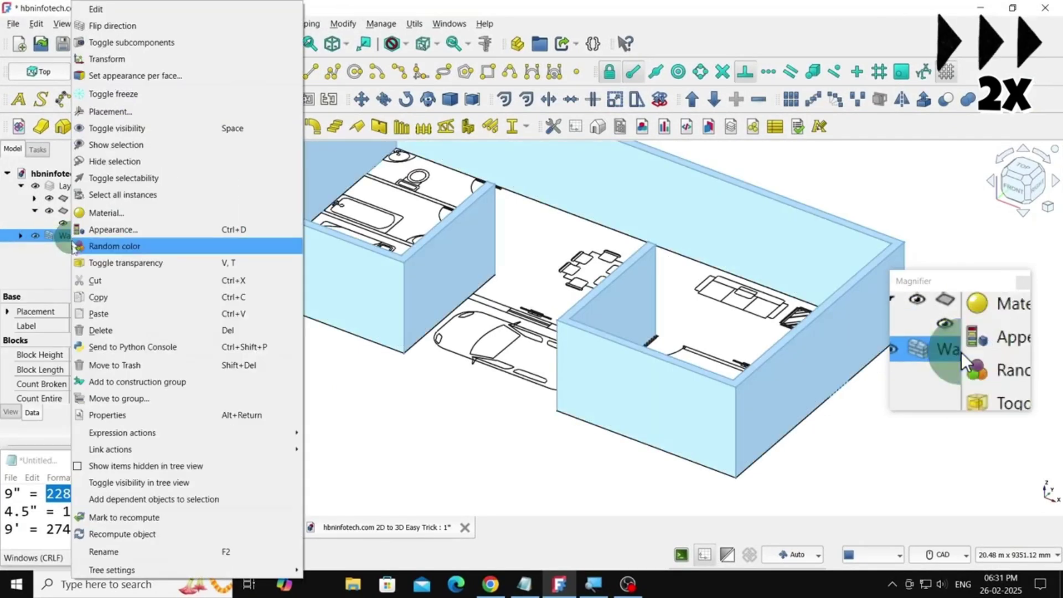
left_click(120, 553)
type("Oute")
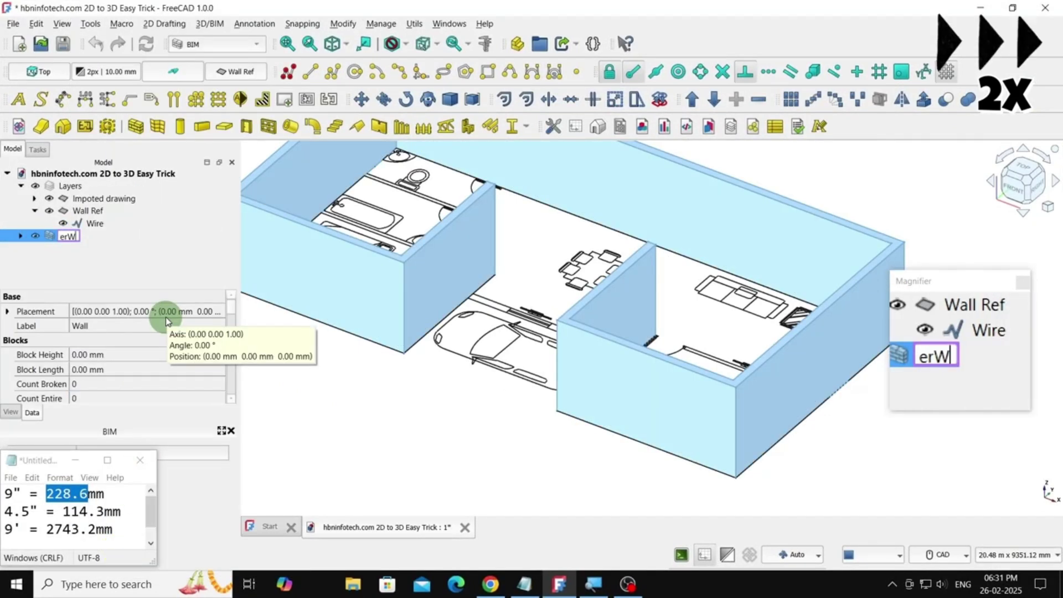
type("rWall")
key("Return")
Step: Add a new layer named 3D Walls and move OuterWall1 into it
right_click(69, 187)
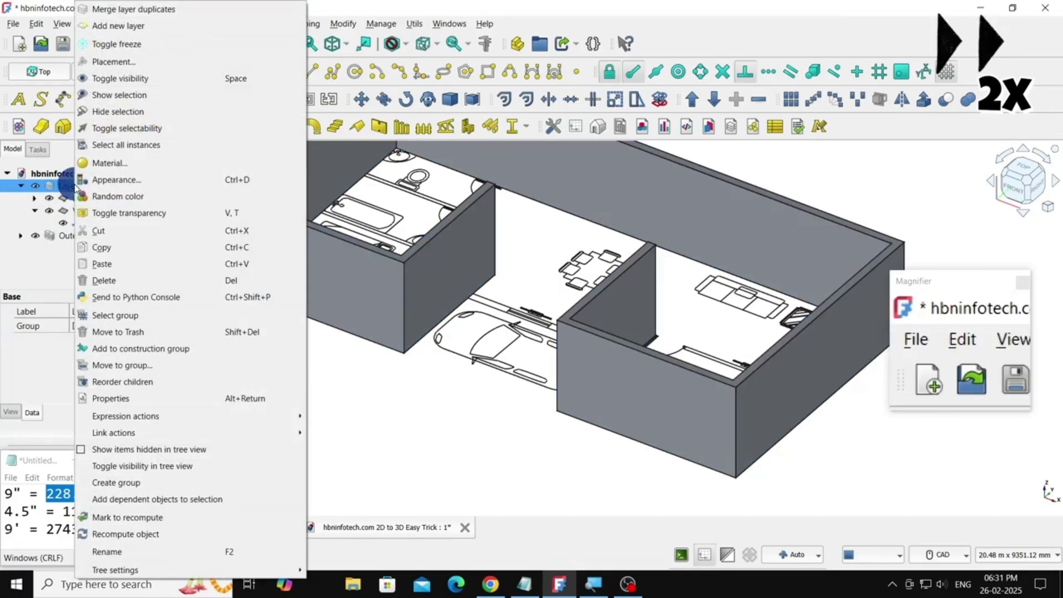
left_click(123, 24)
left_click(105, 211)
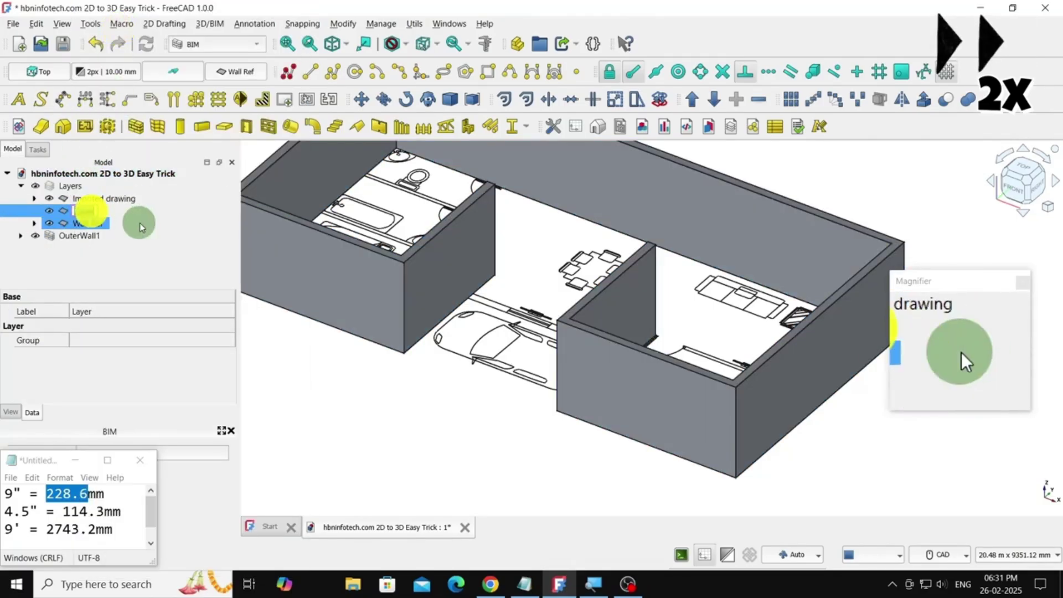
type("3D Walls")
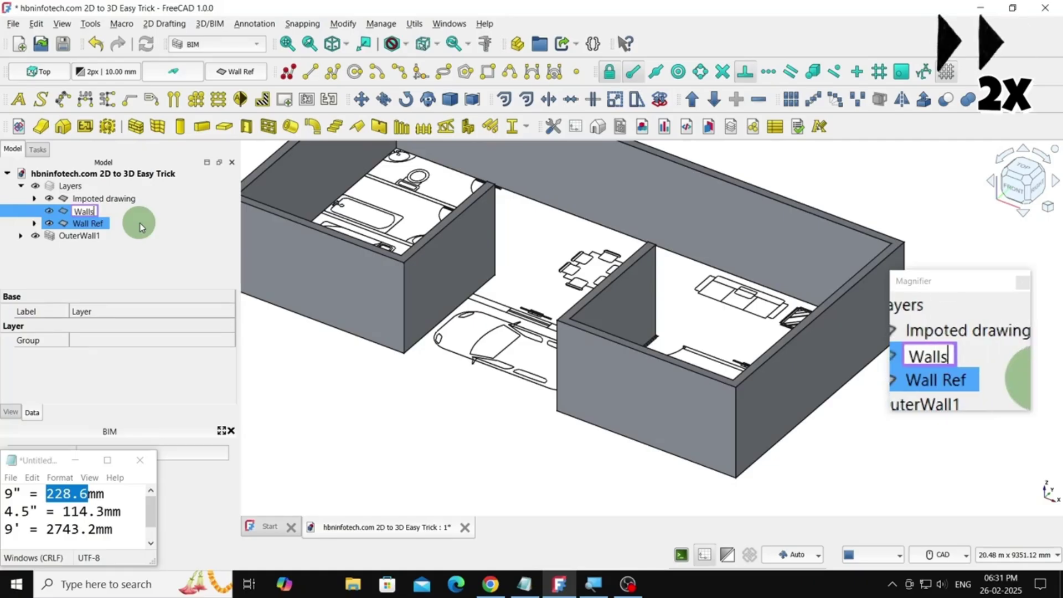
key("Return")
left_click_drag(77, 235, 83, 211)
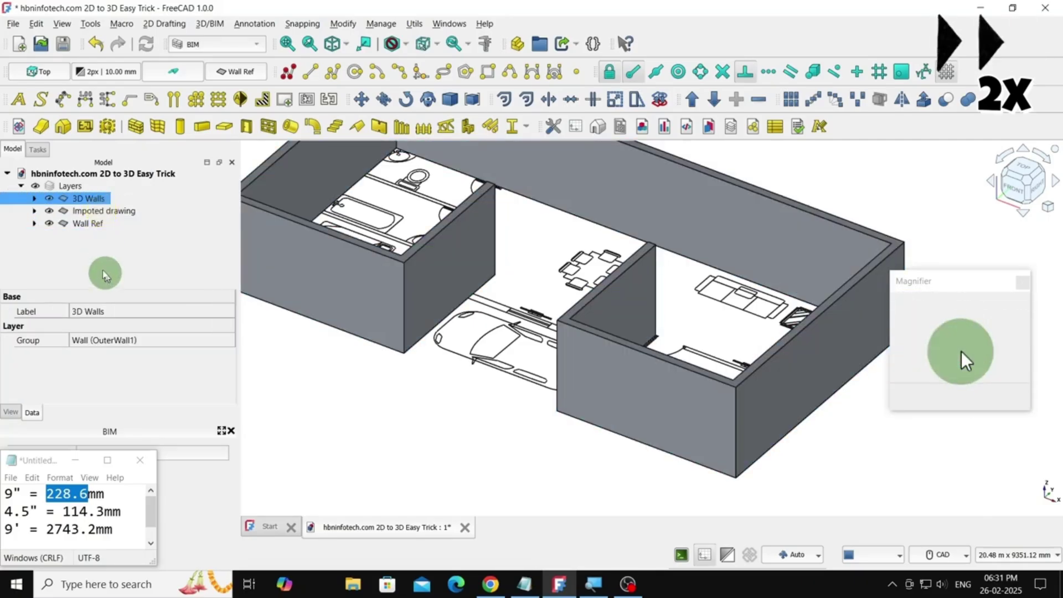
Step: Hide the 3D Walls layer and make Wall Ref the active layer
left_click(49, 199)
left_click(84, 225)
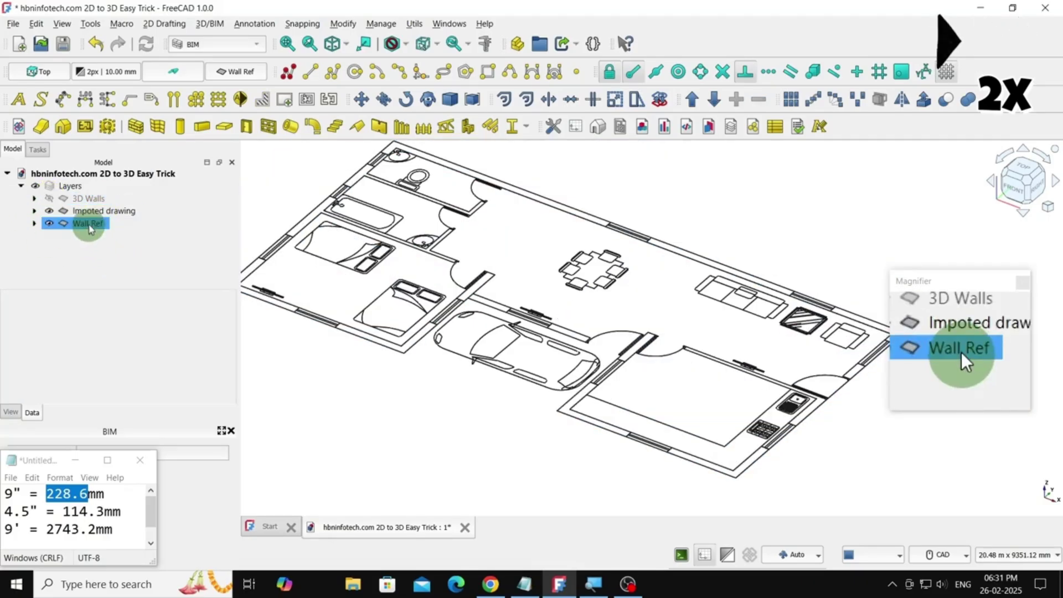
right_click(89, 226)
left_click(138, 9)
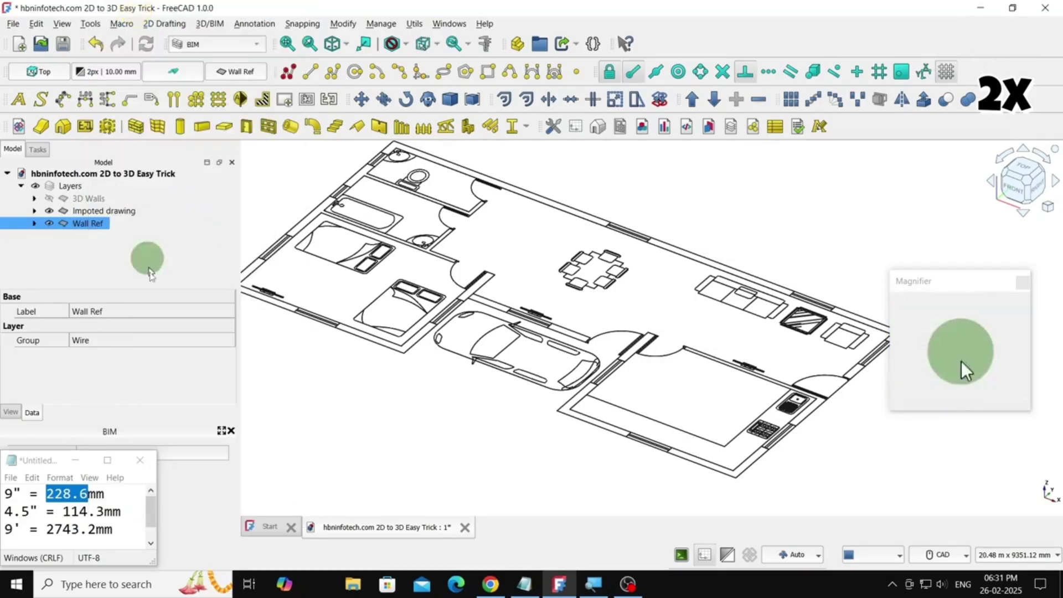
Step: Draw a 4572 mm line along the wall between the dining area and the car, from the bedroom-side wall to the kitchen-side wall
left_click(312, 82)
scroll(487, 304, "up", 2)
left_click(451, 287)
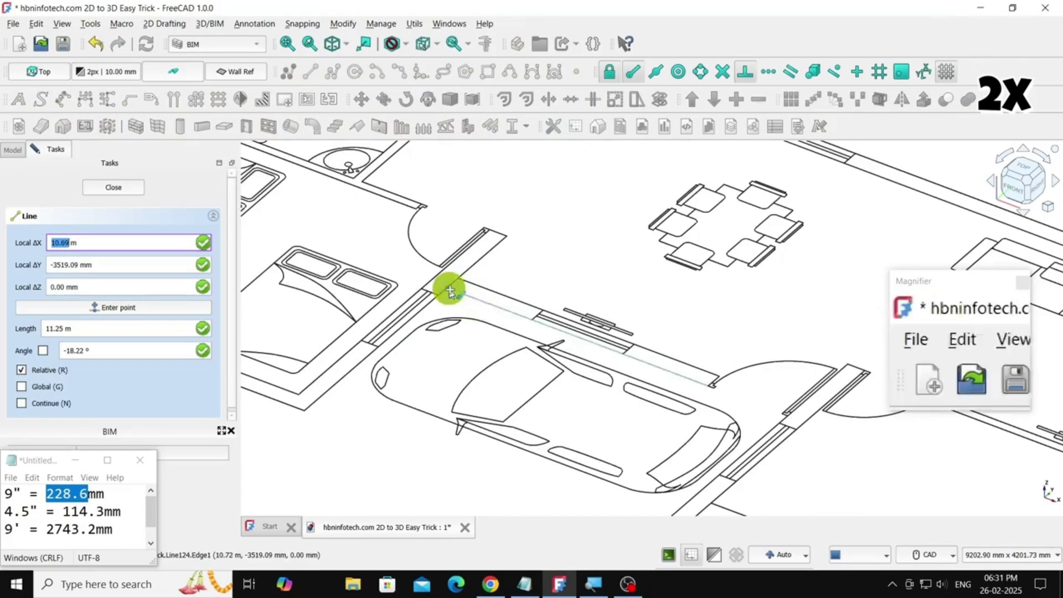
scroll(554, 332, "up", 1)
scroll(668, 386, "up", 2)
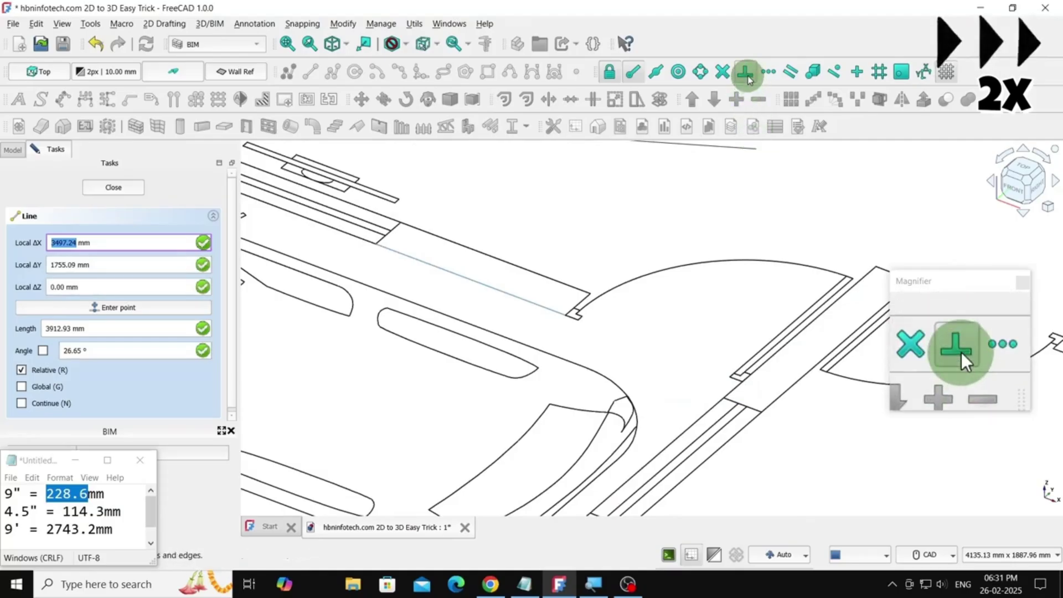
left_click(740, 381)
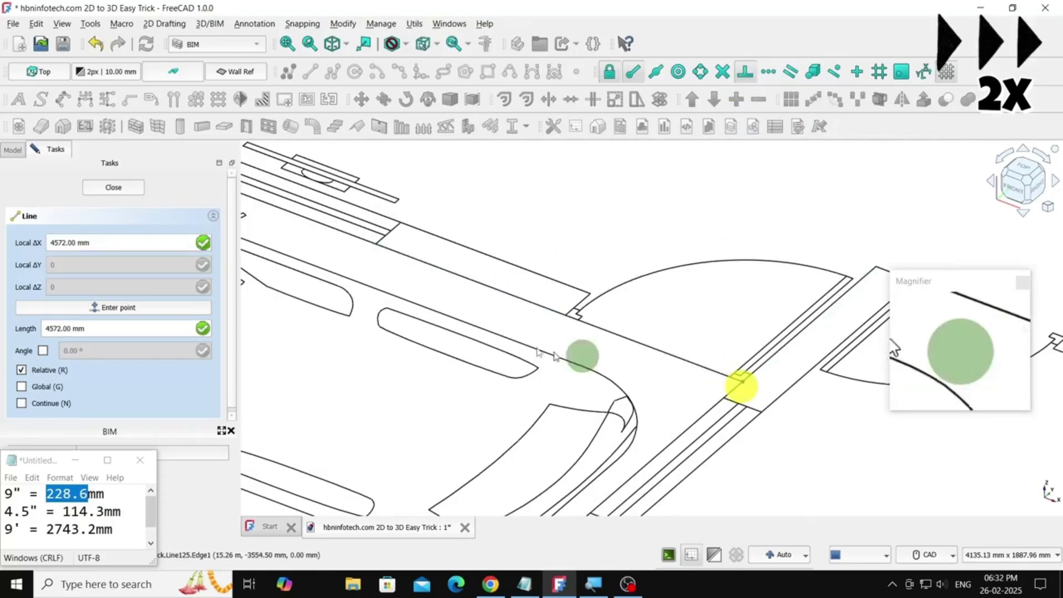
Step: Create a wall from the line between the dining area and the car
scroll(559, 347, "down", 2)
scroll(558, 347, "down", 2)
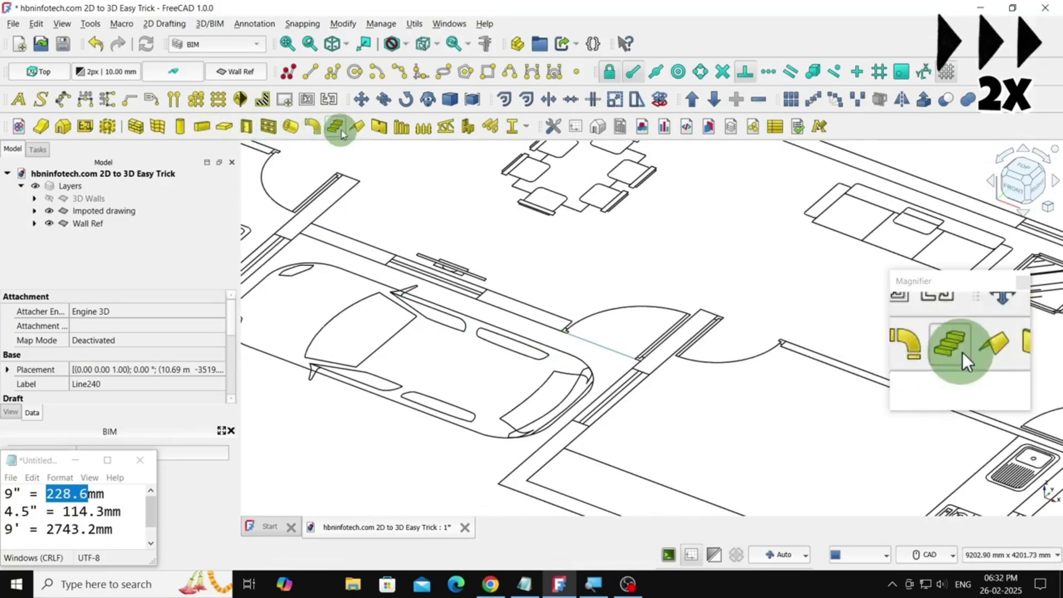
left_click(136, 127)
scroll(345, 363, "down", 1)
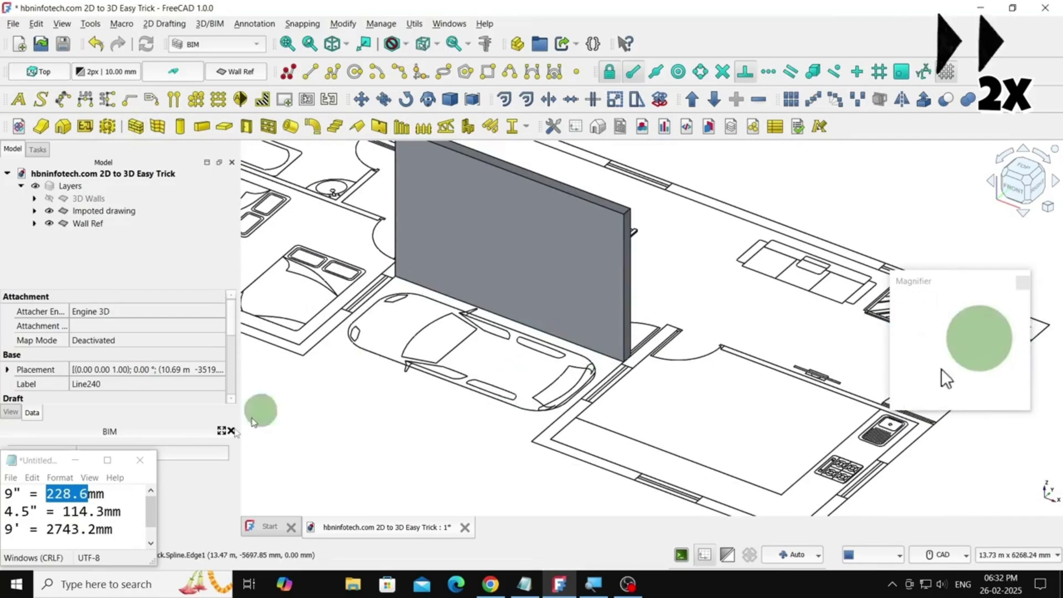
Step: Set the width of the new wall beside the car to 228.6 mm
right_click(60, 495)
left_click(83, 366)
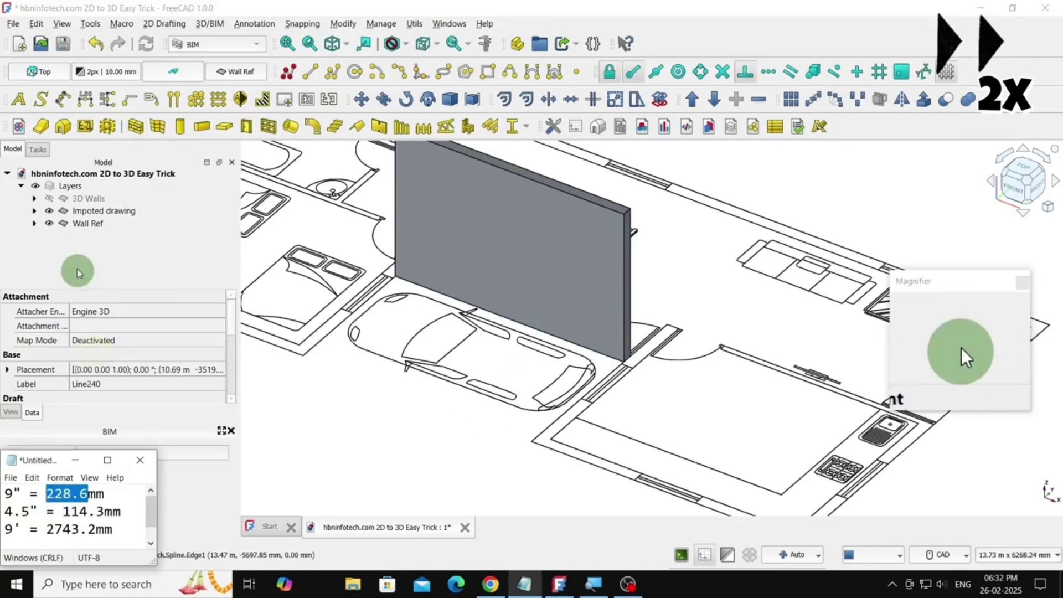
left_click(33, 227)
left_click(67, 261)
left_click(63, 261)
left_click(65, 261)
left_click_drag(231, 308, 230, 392)
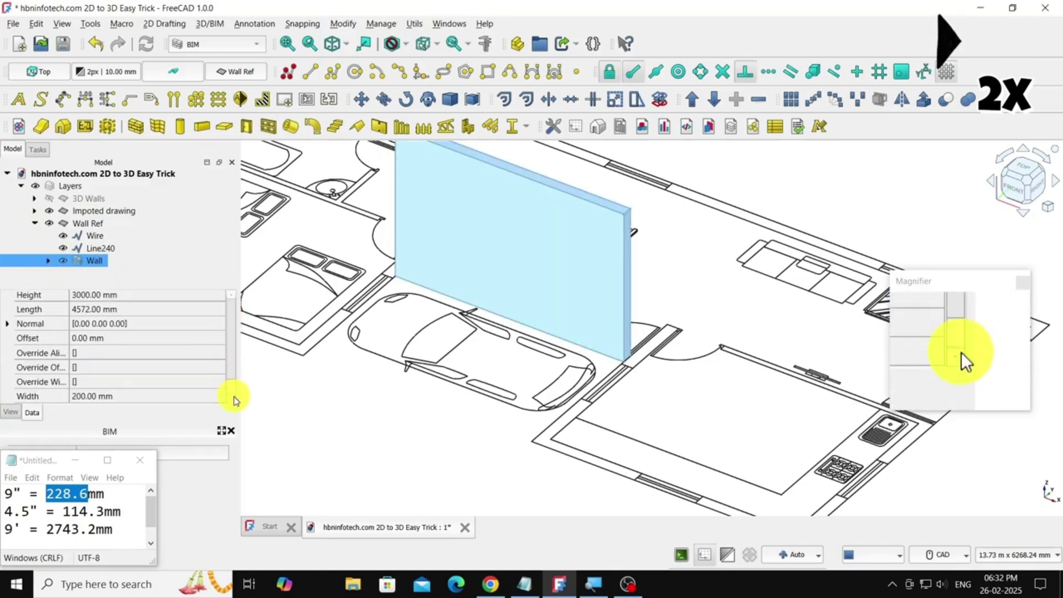
double_click(83, 396)
key("ctrl+z")
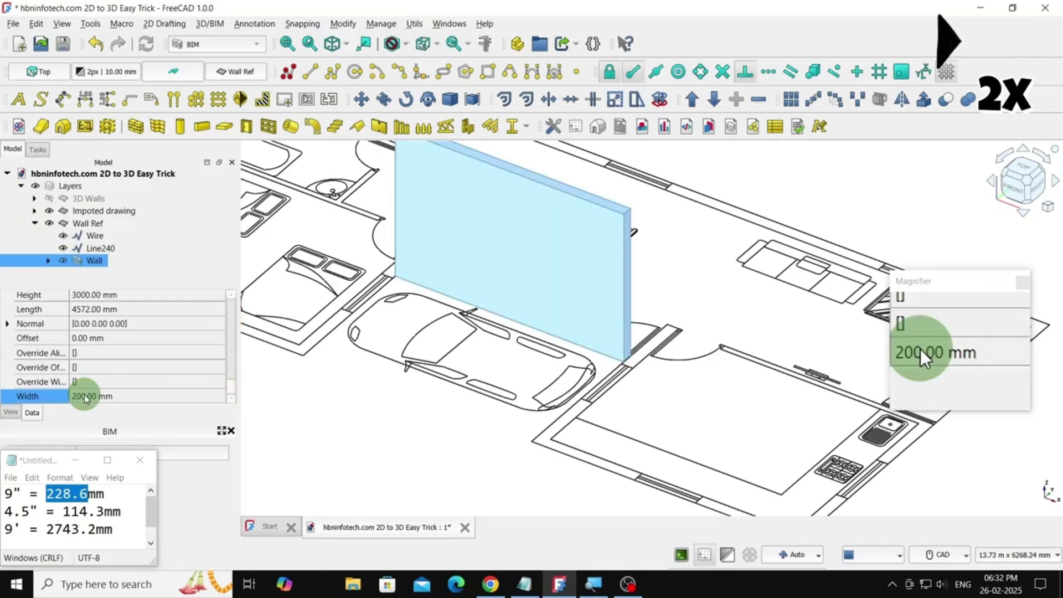
double_click(78, 397)
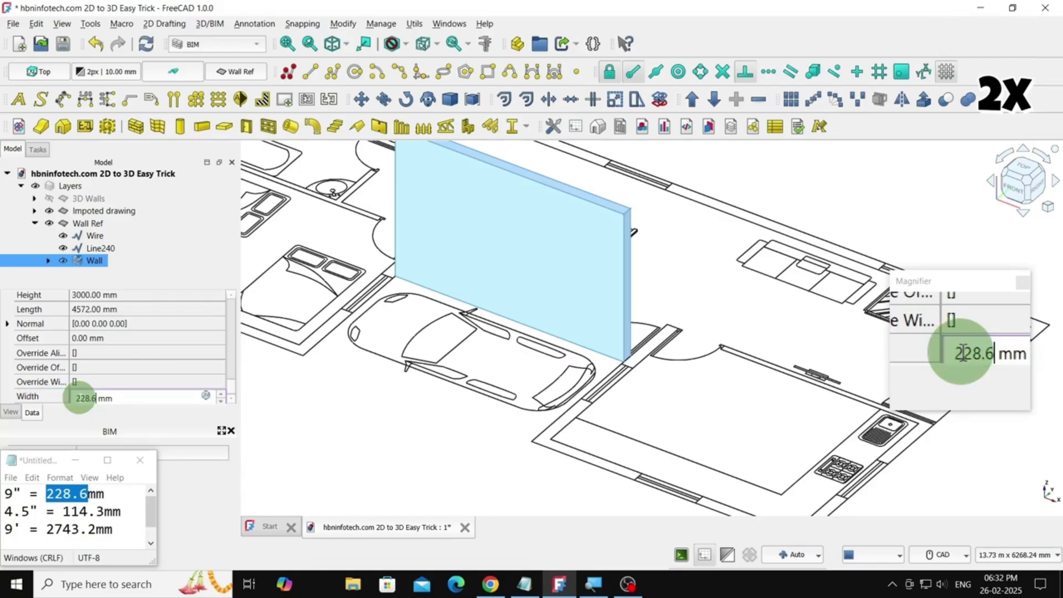
key("Return")
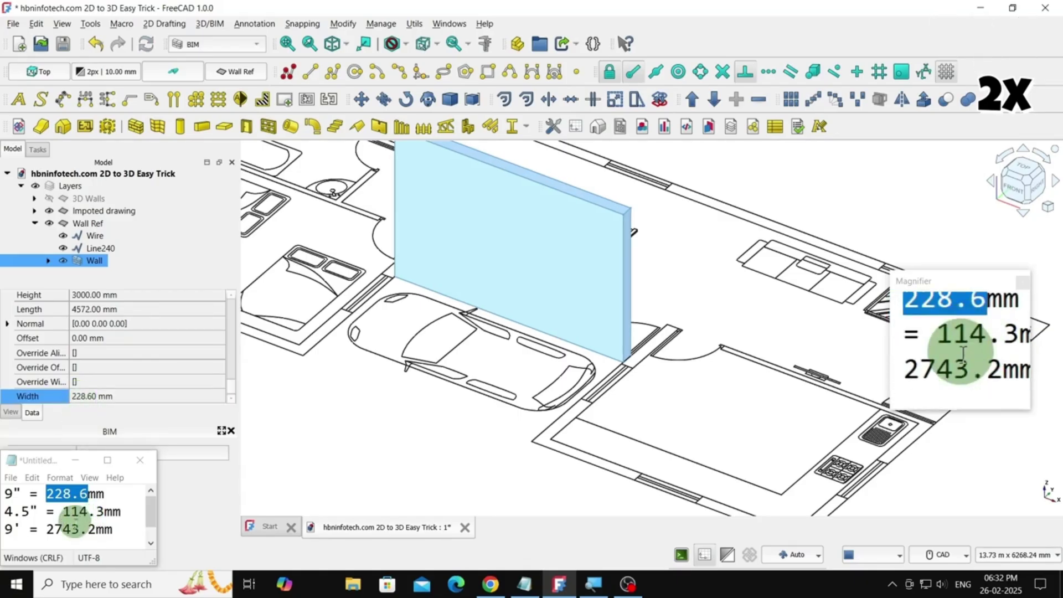
Step: Set the height of the wall beside the car to 2743.2 mm
double_click(62, 529)
right_click(51, 532)
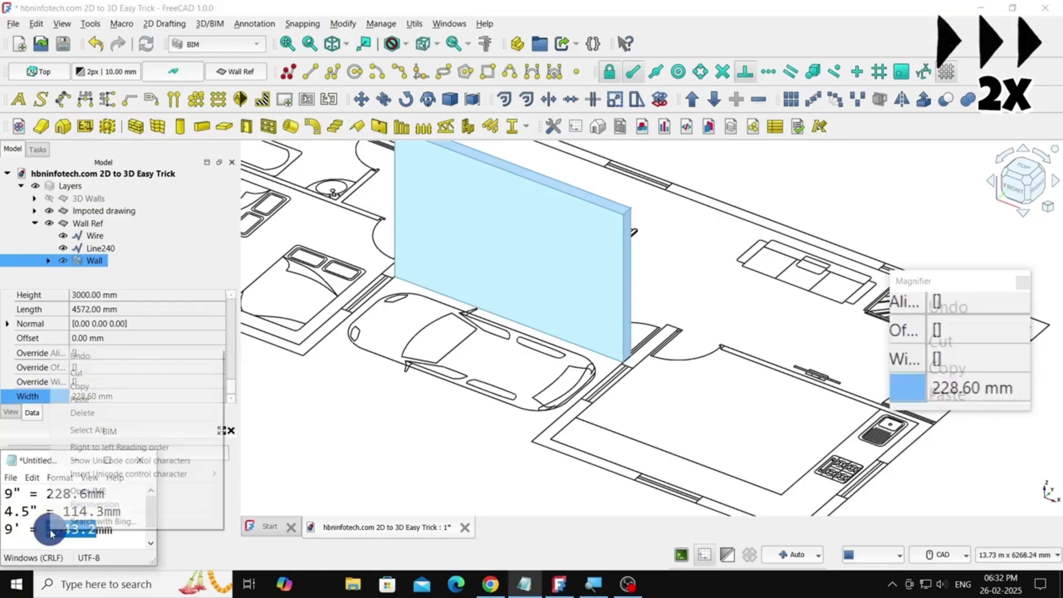
left_click(79, 386)
scroll(233, 381, "up", 2)
left_click_drag(233, 378, 232, 380)
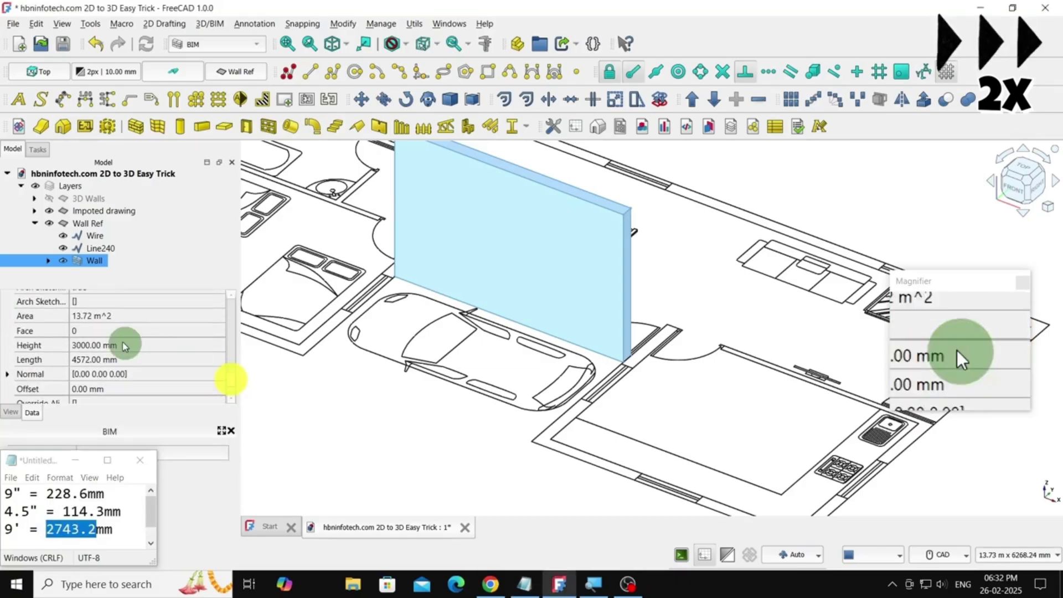
double_click(89, 343)
key("ctrl+v")
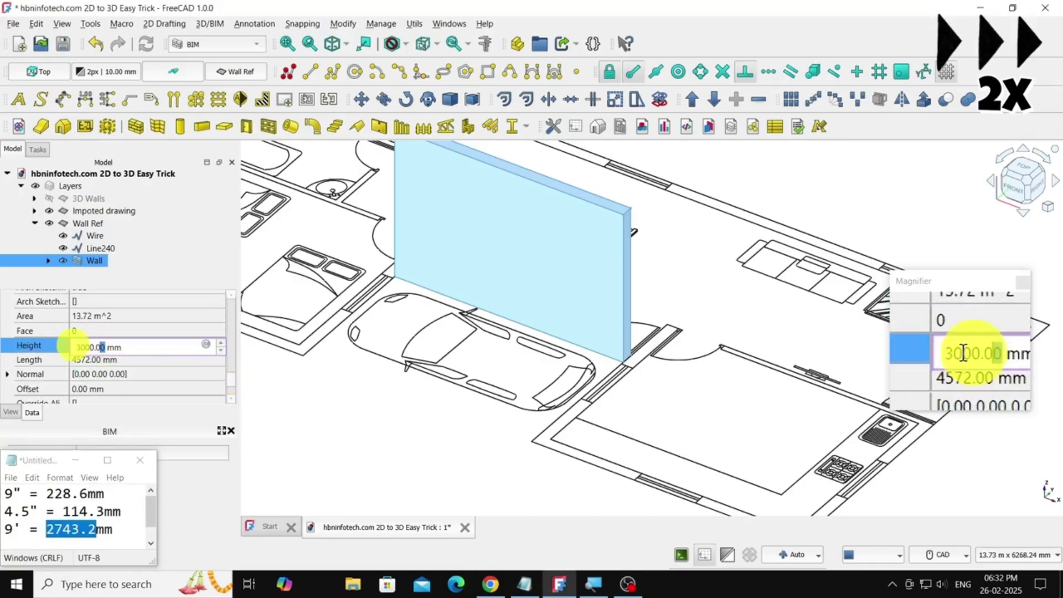
left_click(64, 345)
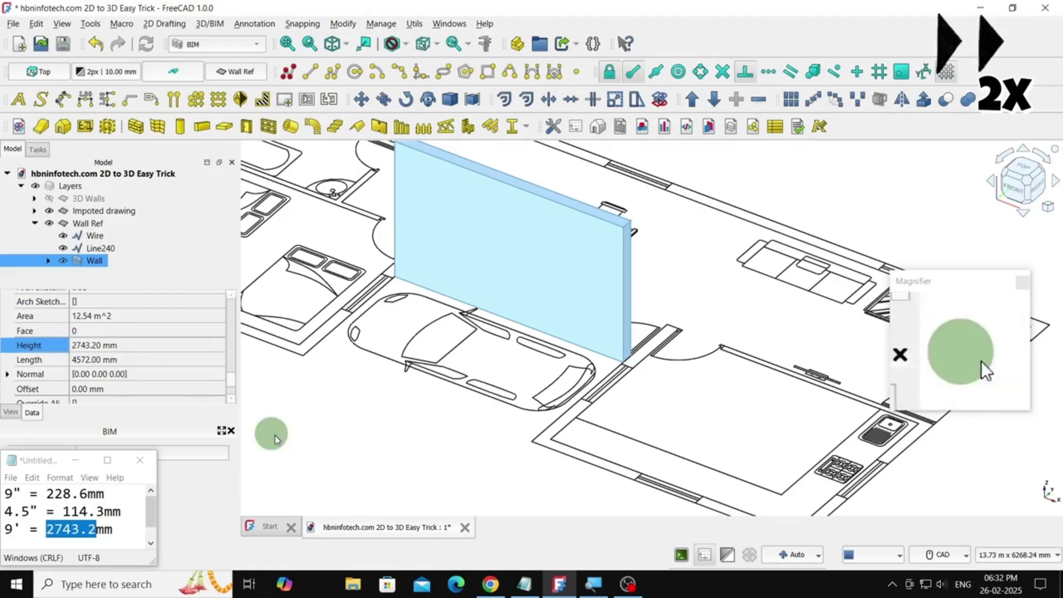
Step: Try the Left alignment for the wall beside the car to fit it onto the plan's wall lines
middle_click_drag(697, 405, 693, 372)
scroll(582, 294, "up", 5)
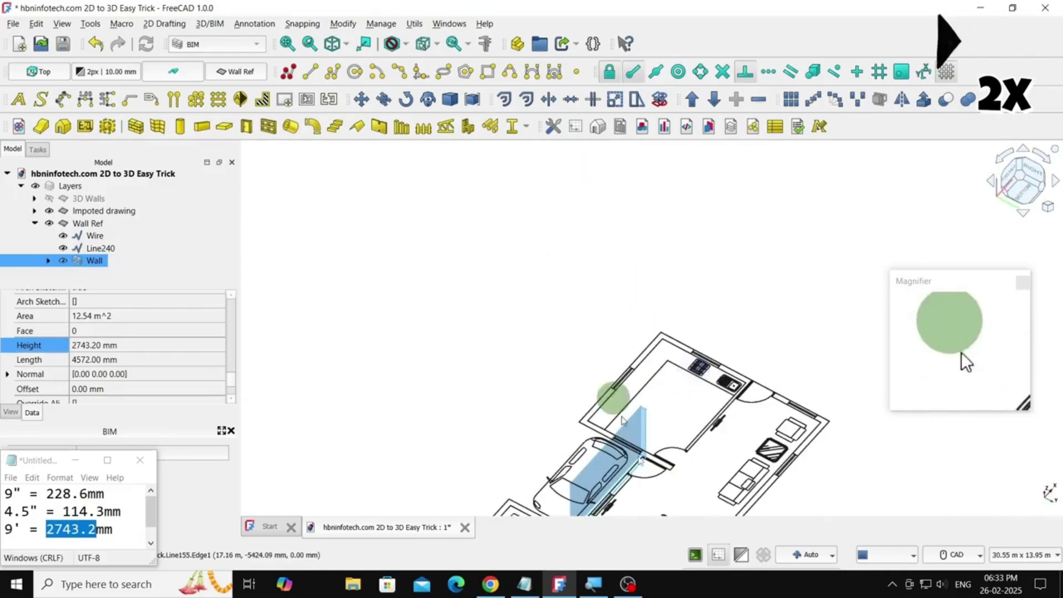
scroll(551, 456, "down", 2)
scroll(388, 437, "up", 3)
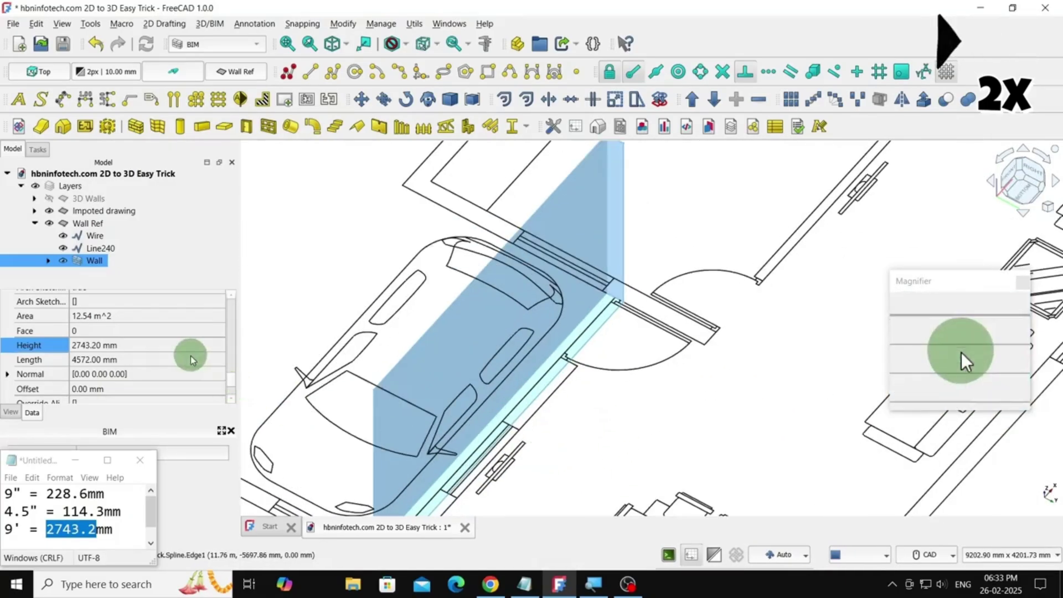
scroll(200, 348, "up", 2)
left_click(126, 356)
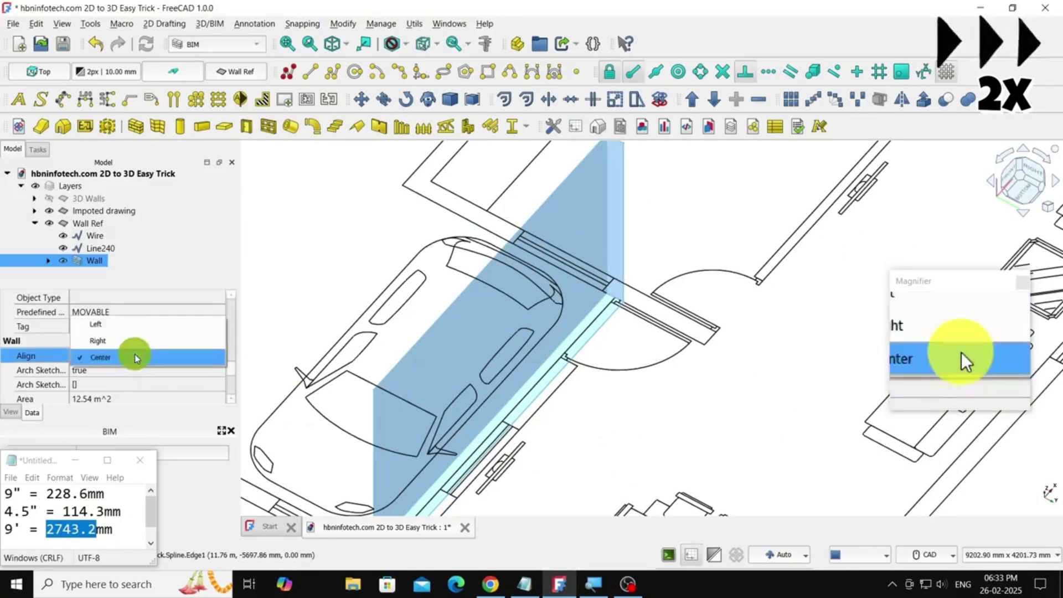
left_click(119, 312)
left_click(243, 256)
left_click(586, 204)
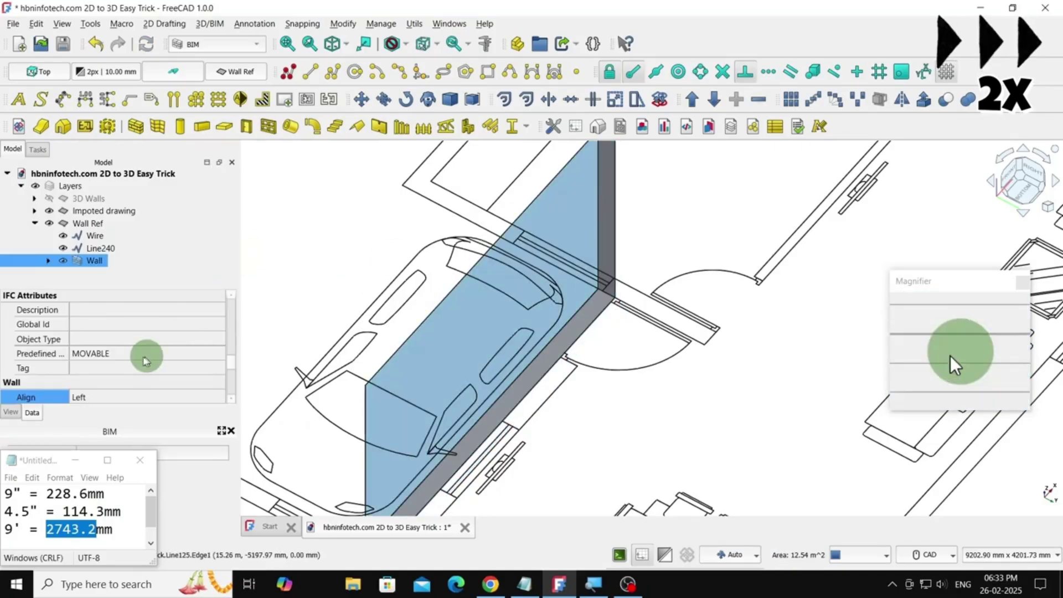
Step: Set the alignment of the wall beside the car to Right and return to the isometric view
left_click(101, 373)
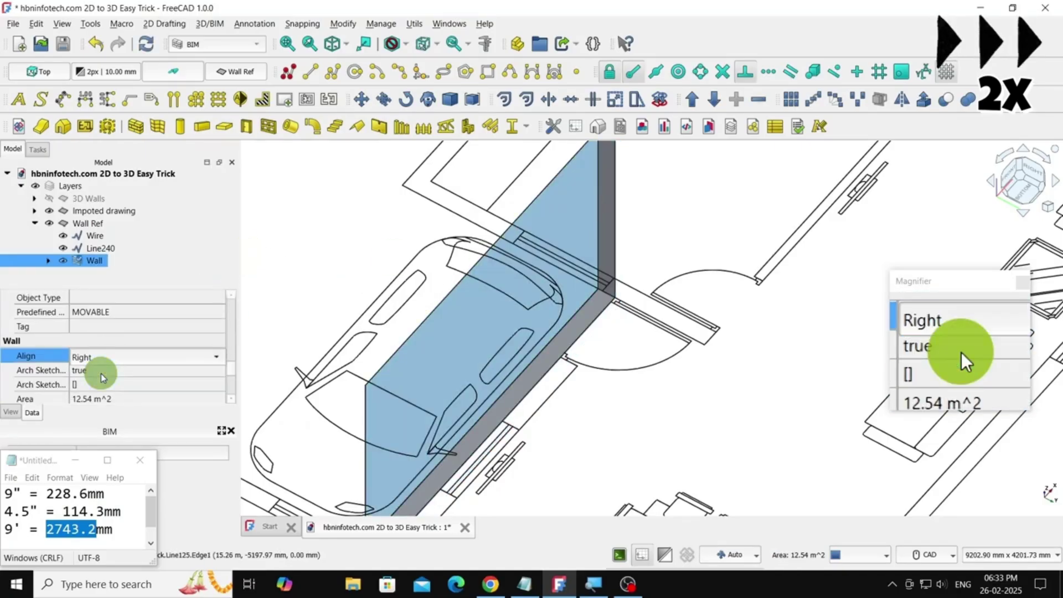
left_click(314, 204)
scroll(607, 418, "down", 2)
left_click(334, 47)
scroll(513, 375, "down", 3)
scroll(334, 216, "up", 2)
middle_click_drag(395, 329, 418, 392)
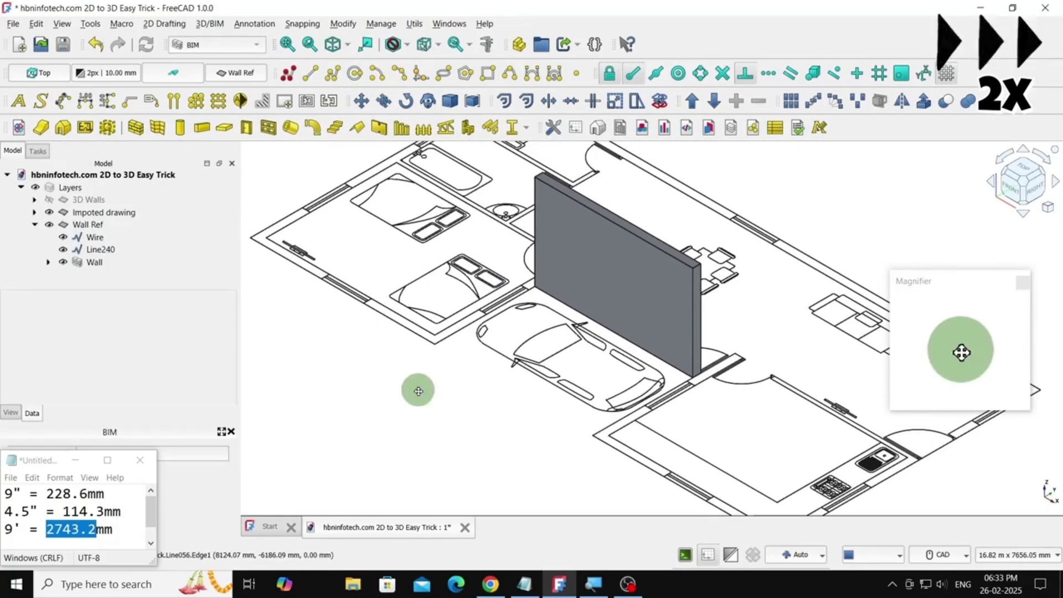
Step: Rename the wall beside the car as OuterWall2 and move it into the 3D Walls layer
right_click(94, 262)
left_click(135, 554)
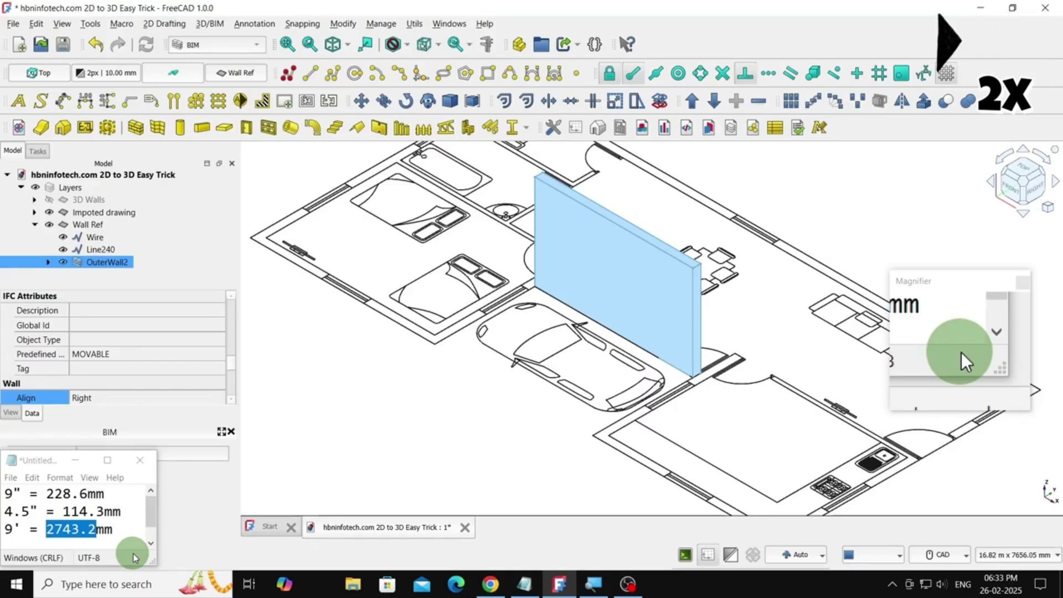
left_click_drag(97, 262, 88, 200)
Step: Draw a 4876.8 mm line along the bedroom side of the bathroom wall, from the bedroom's outer corner across the door opening to the wall end
left_click(311, 76)
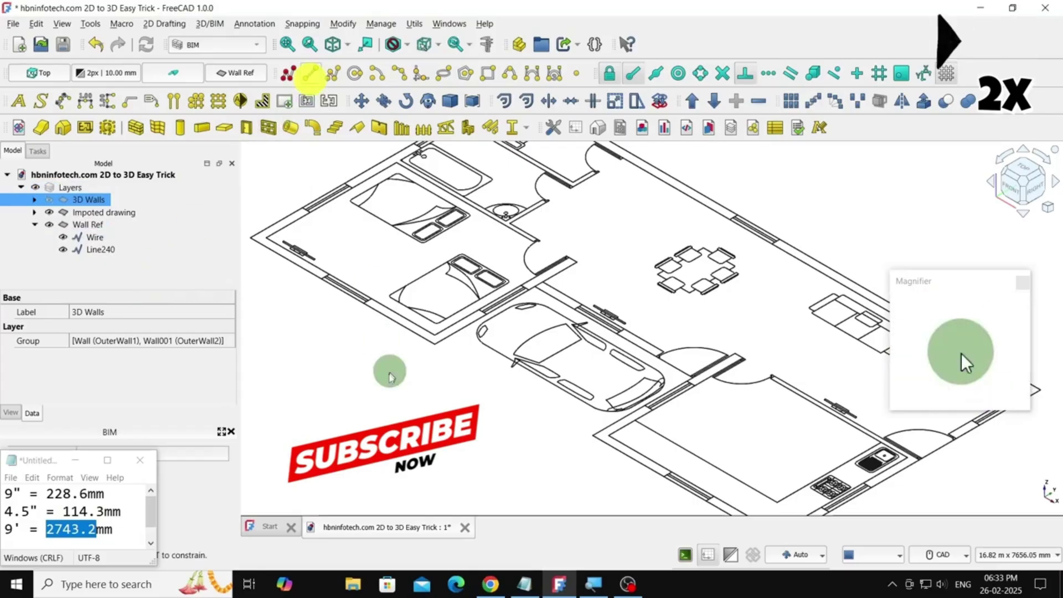
scroll(397, 359, "down", 1)
scroll(454, 194, "up", 4)
scroll(335, 244, "up", 1)
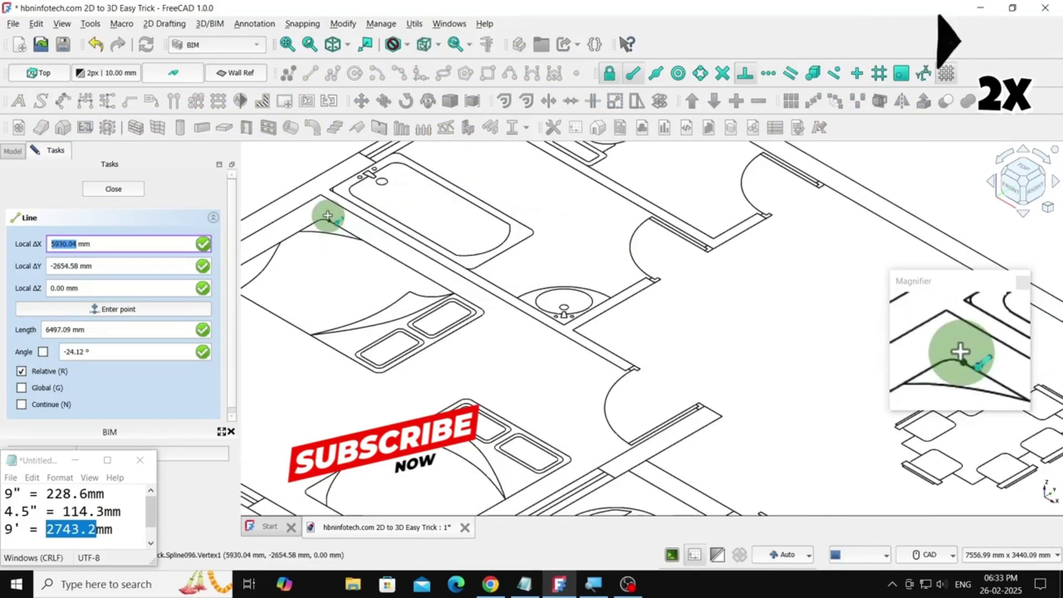
scroll(293, 181, "up", 1)
left_click(304, 184)
scroll(756, 467, "up", 5)
left_click(766, 420, "shift")
scroll(322, 244, "down", 2)
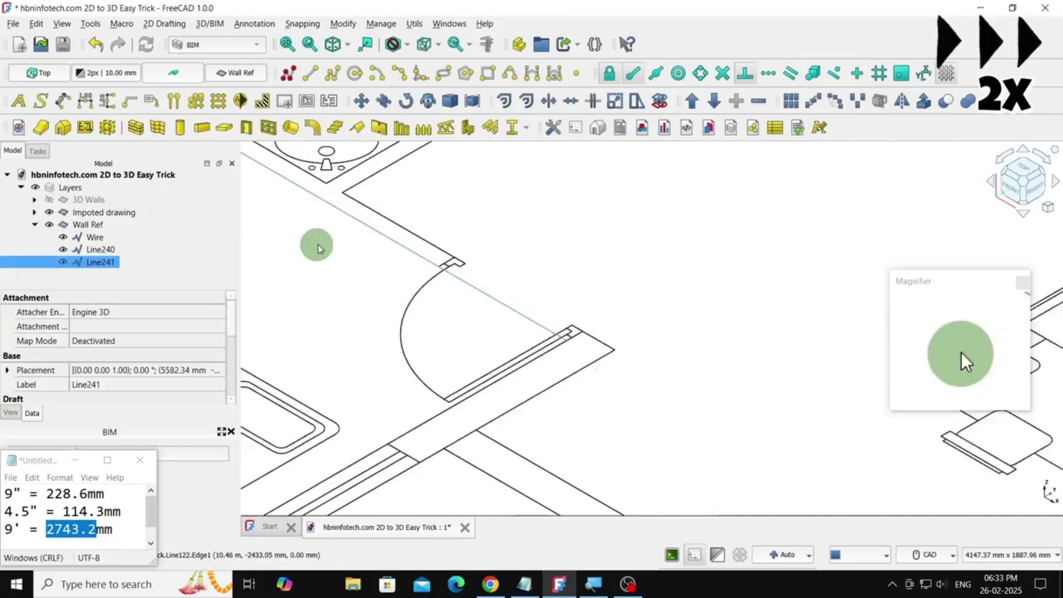
Step: Draw a 4876.8 mm line along the wall between the kitchen and living area, from the outer wall across the door opening to the car-side wall
scroll(424, 252, "down", 8)
scroll(659, 409, "up", 2)
left_click(310, 73)
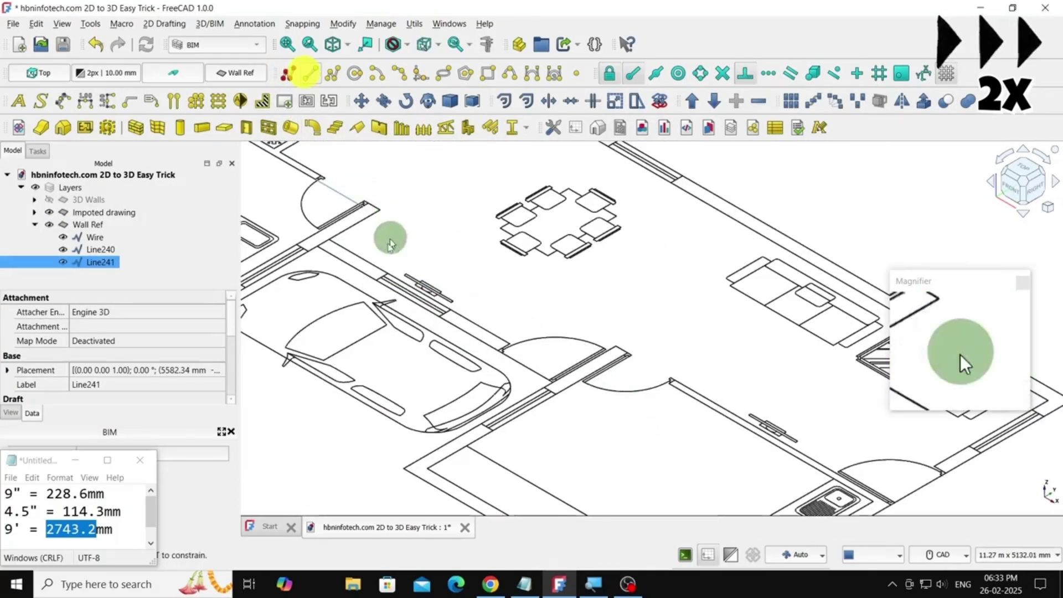
scroll(403, 305, "down", 3)
scroll(633, 407, "up", 4)
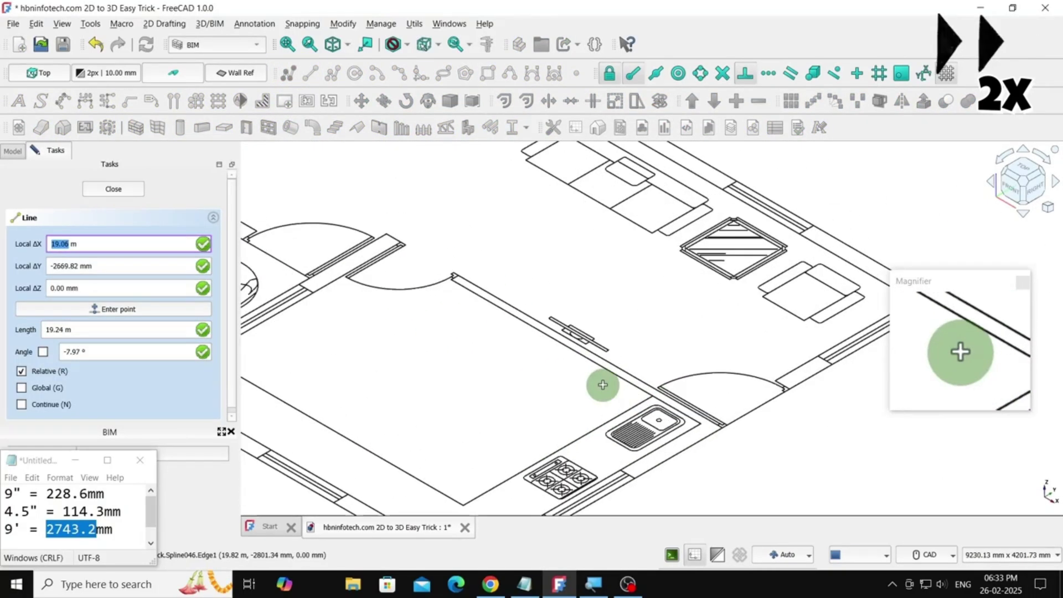
left_click(701, 423)
scroll(384, 255, "up", 4)
left_click(391, 236)
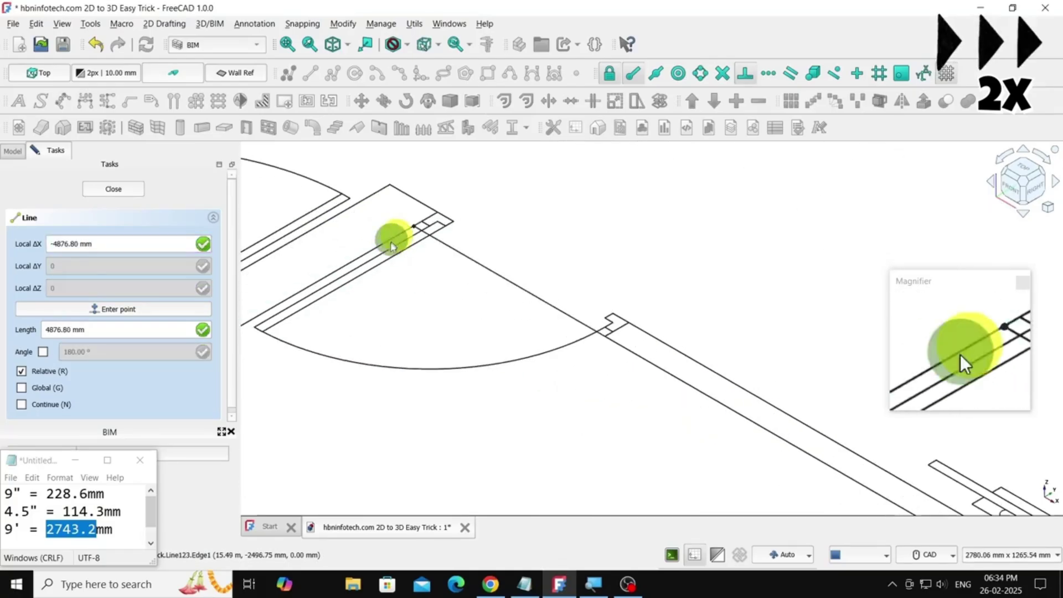
scroll(491, 304, "down", 5)
Step: Create walls from both the bedroom and kitchen partition lines
left_click(91, 261, "ctrl")
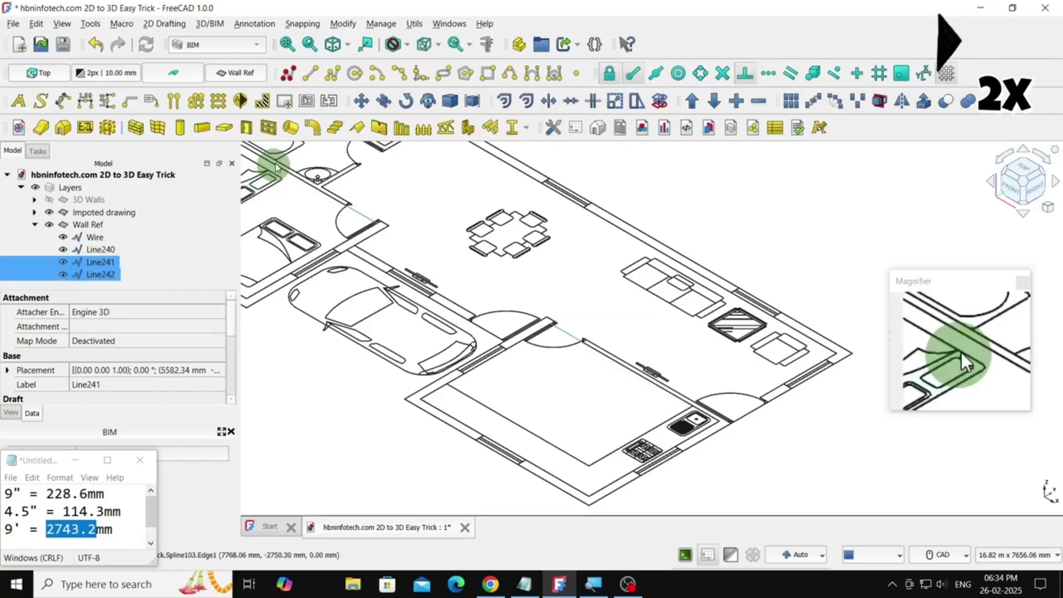
left_click(138, 128)
scroll(707, 389, "down", 2)
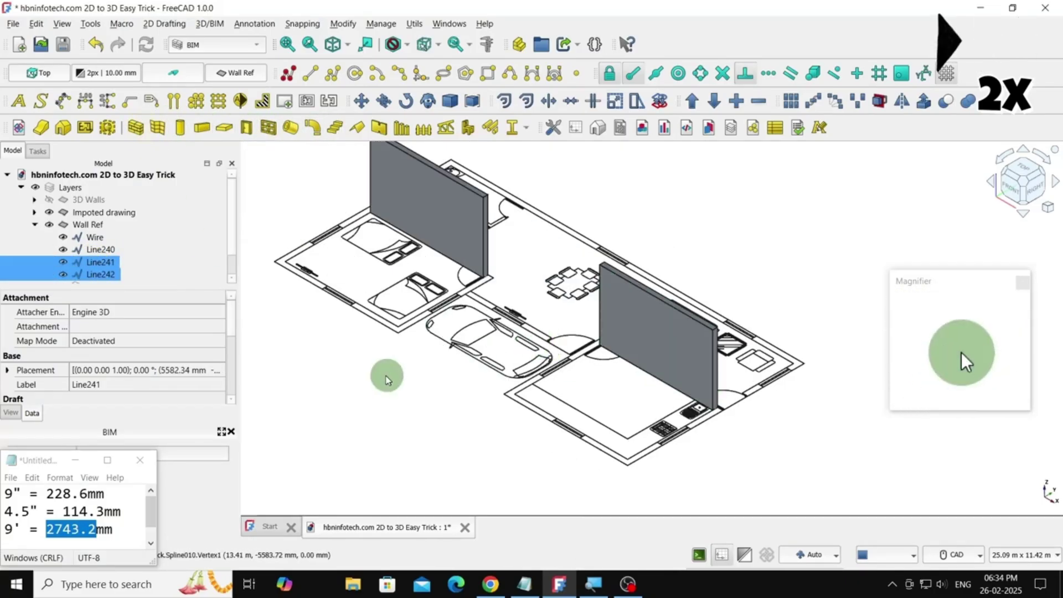
Step: Set the width of the bedroom partition wall to 114.3 mm
left_click_drag(63, 512, 105, 511)
right_click(85, 510)
left_click(116, 367)
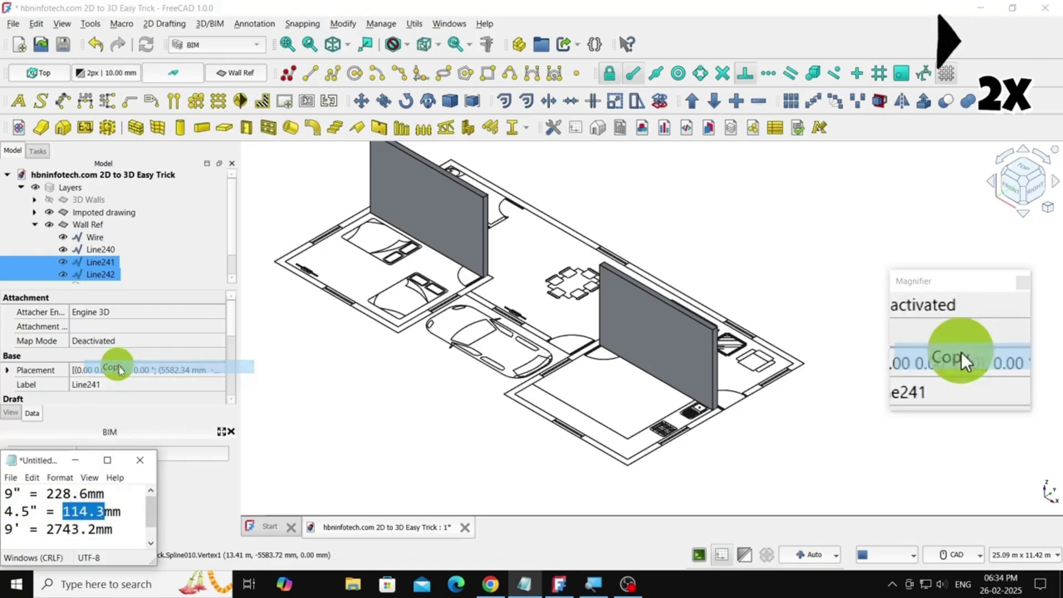
left_click_drag(229, 246, 231, 272)
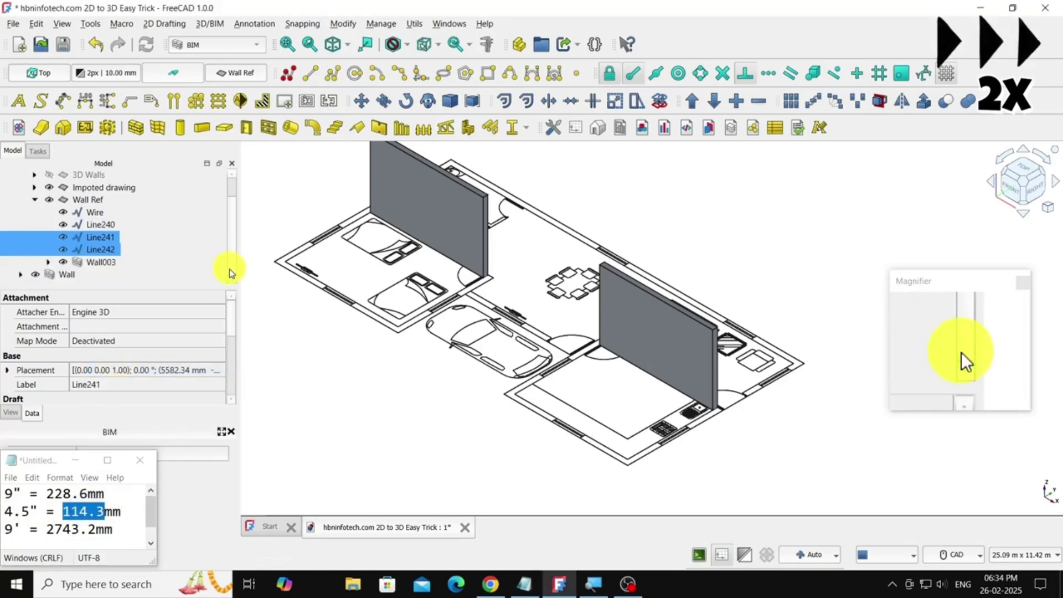
left_click(33, 274)
left_click_drag(230, 366, 231, 404)
double_click(89, 398)
key("ctrl+v")
key("Return")
Step: Set the height of the bedroom partition wall to 2743.2 mm
left_click_drag(47, 530, 95, 530)
right_click(58, 530)
left_click(89, 394)
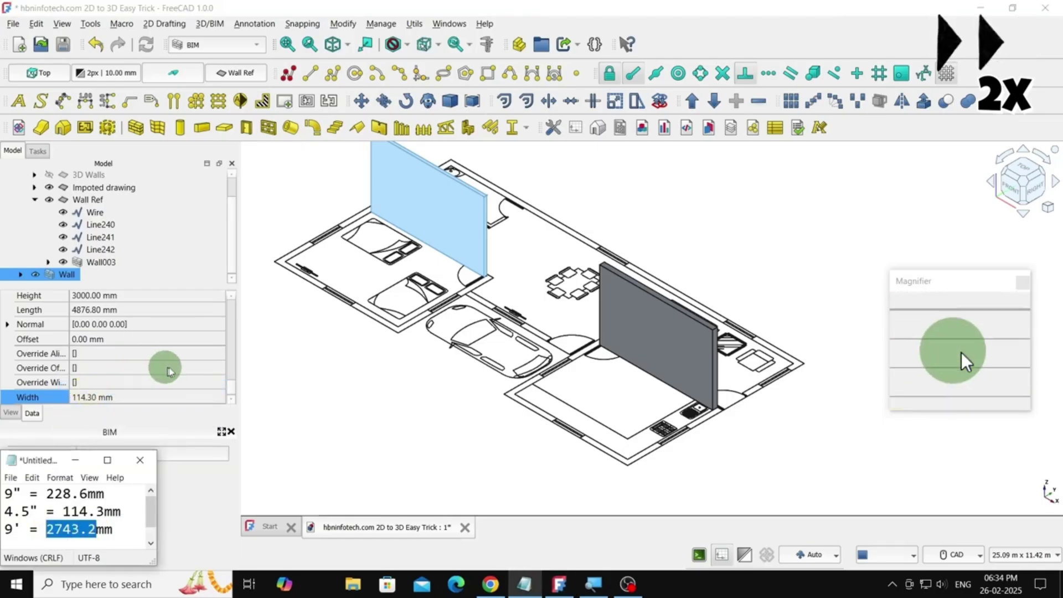
scroll(149, 365, "up", 6)
scroll(147, 367, "down", 5)
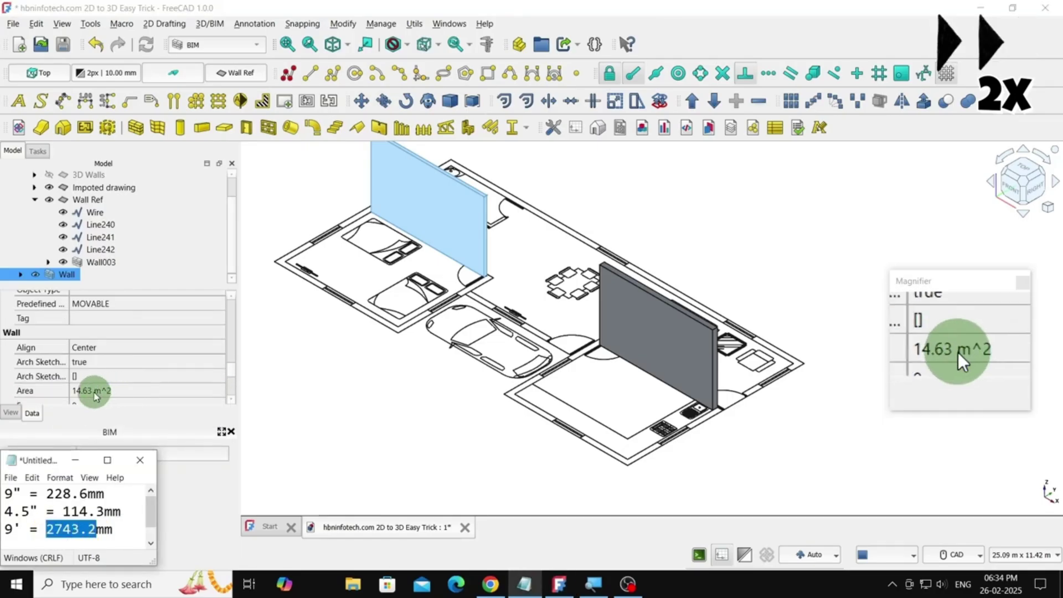
left_click(126, 378)
key("ctrl+v")
key("Return")
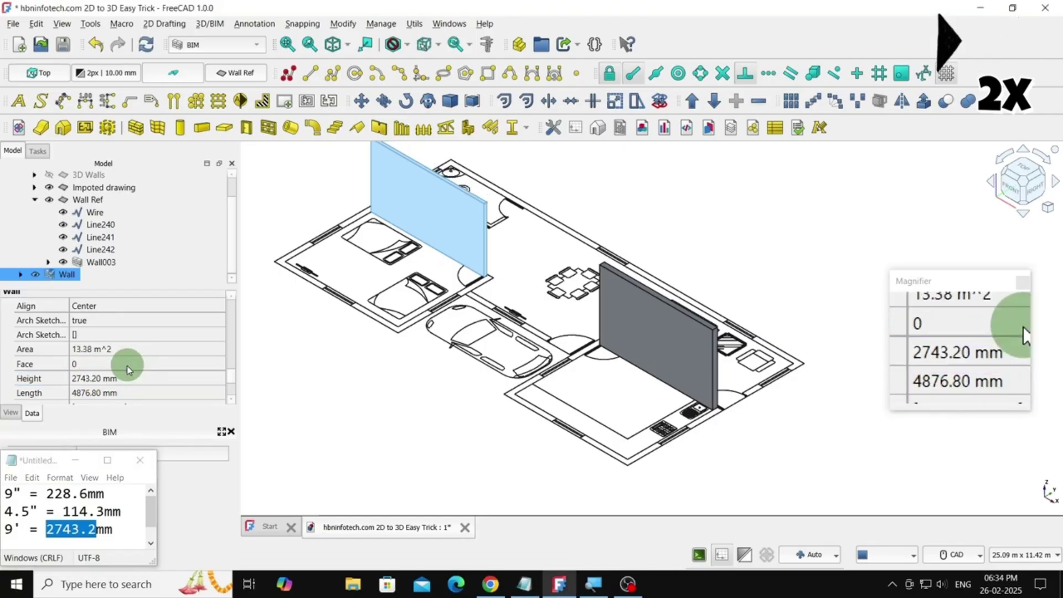
Step: Set the height of the kitchen partition wall to 2743.2 mm
left_click(641, 313)
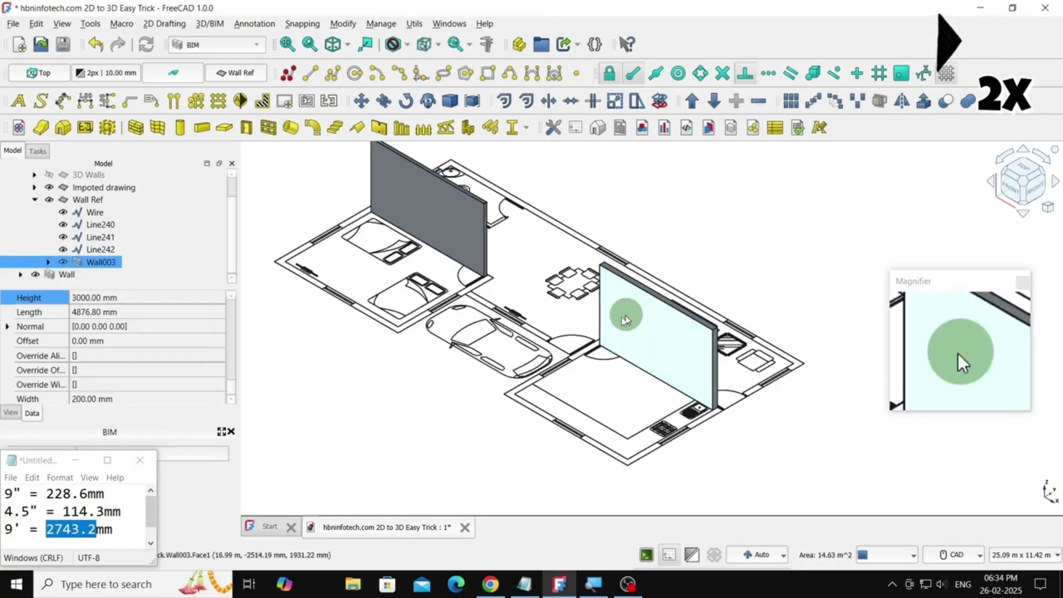
right_click(79, 531)
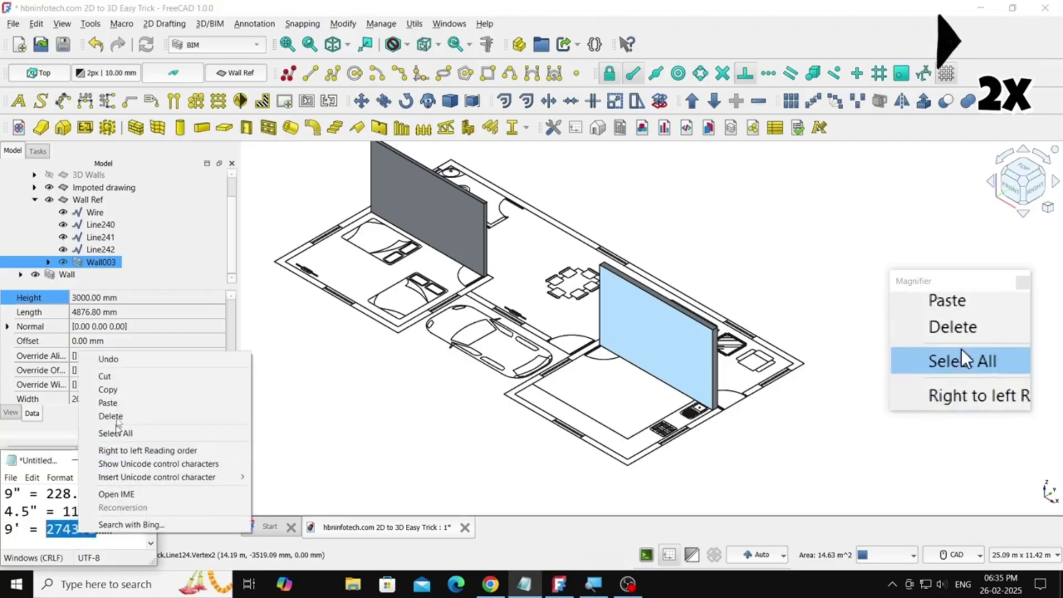
left_click(107, 388)
scroll(158, 371, "up", 1)
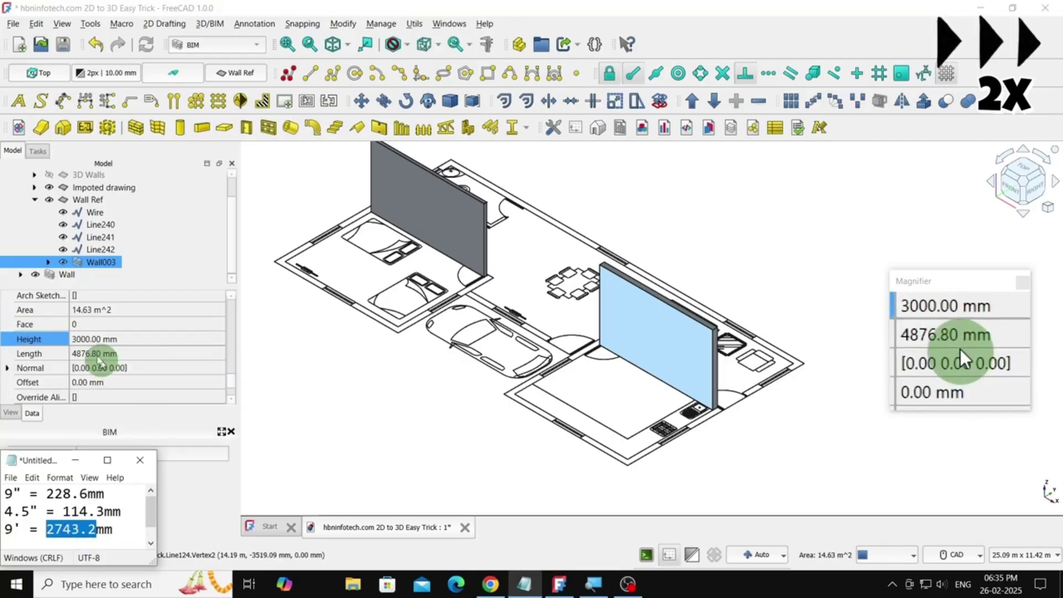
double_click(91, 340)
key("ctrl+v")
key("Return")
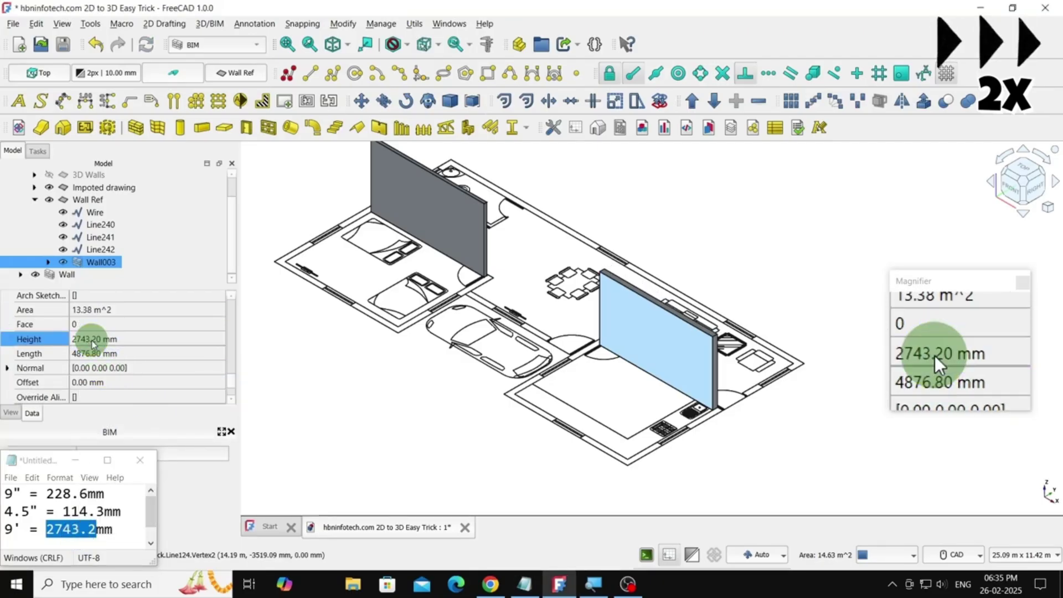
Step: Set the width of the kitchen partition wall to 114.3 mm, using the 4.5" value from the notes
left_click_drag(105, 511, 62, 512)
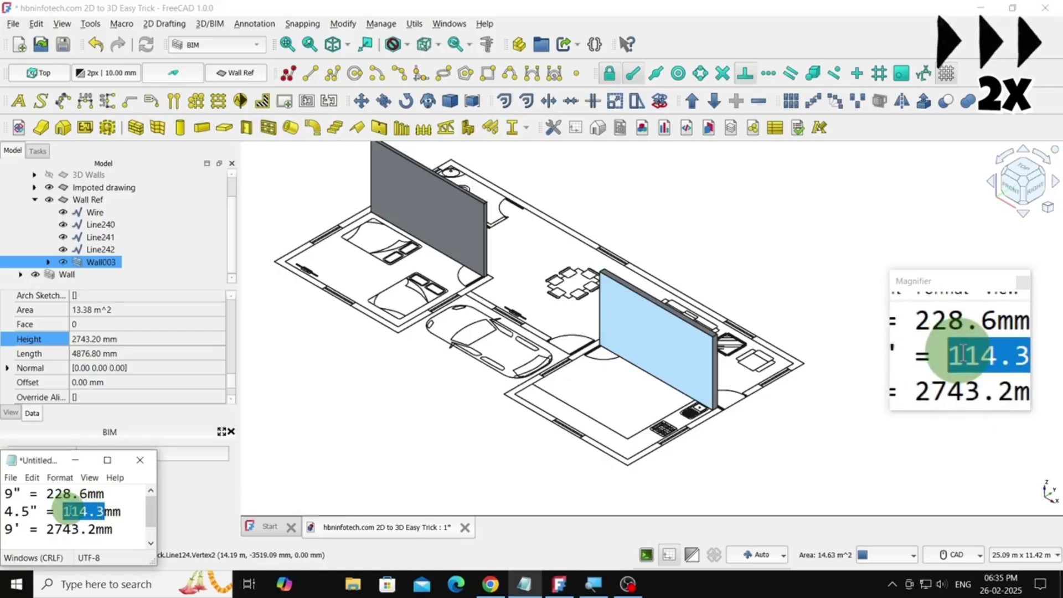
right_click(62, 511)
left_click(108, 370)
scroll(193, 370, "down", 1)
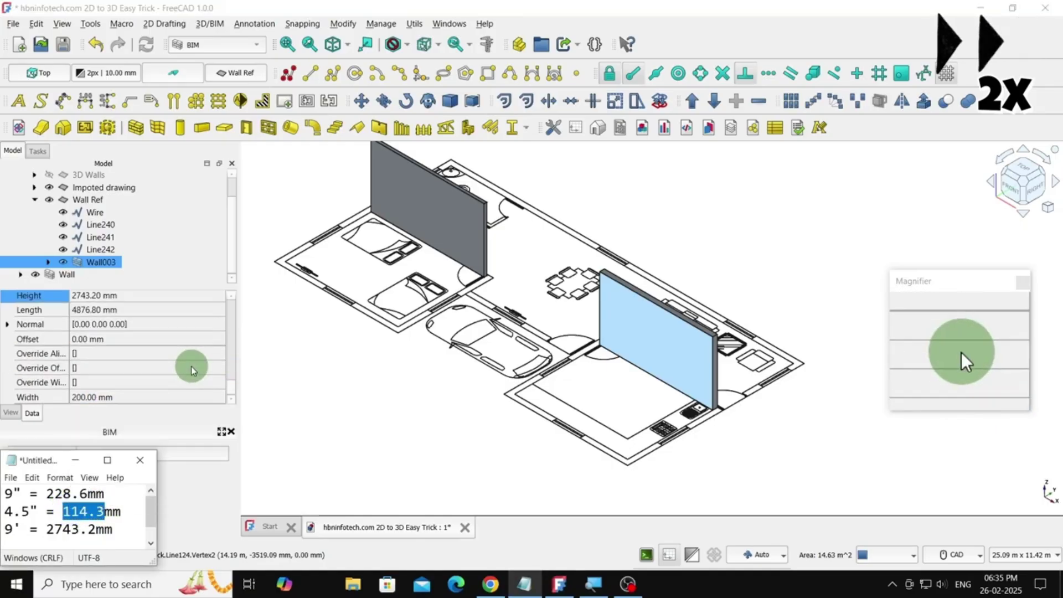
double_click(83, 397)
right_click(83, 398)
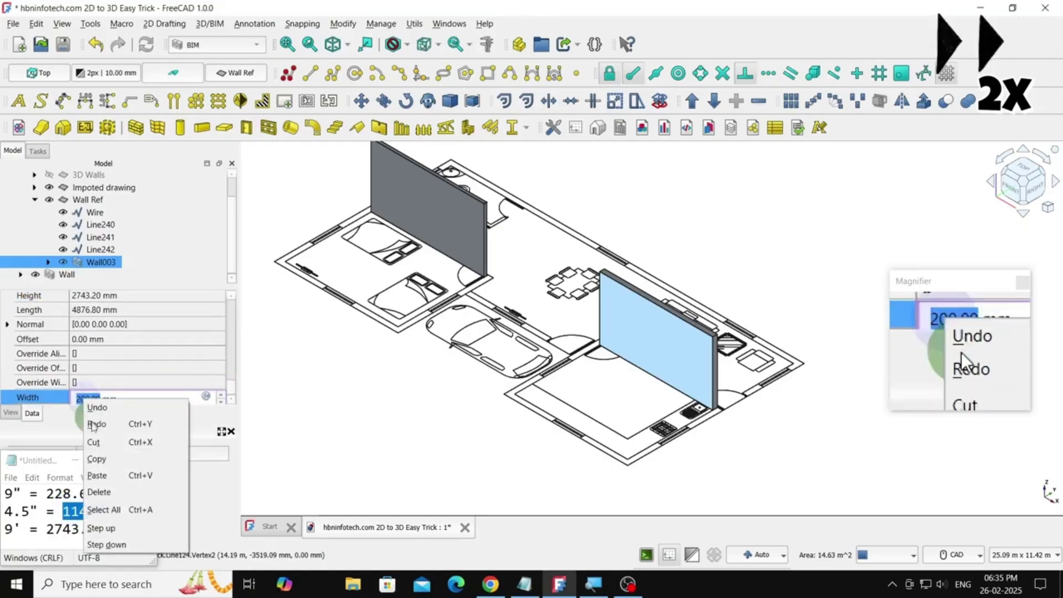
left_click(108, 471)
key("Return")
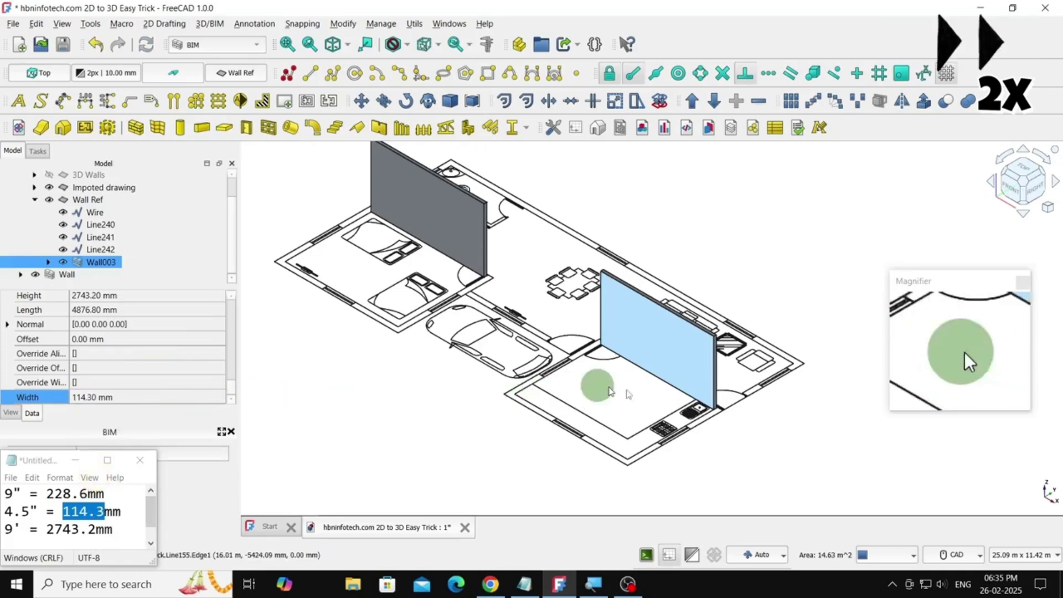
Step: Try the Right alignment for the kitchen partition wall
scroll(714, 409, "up", 3)
middle_click_drag(746, 463, 674, 347)
scroll(106, 372, "up", 2)
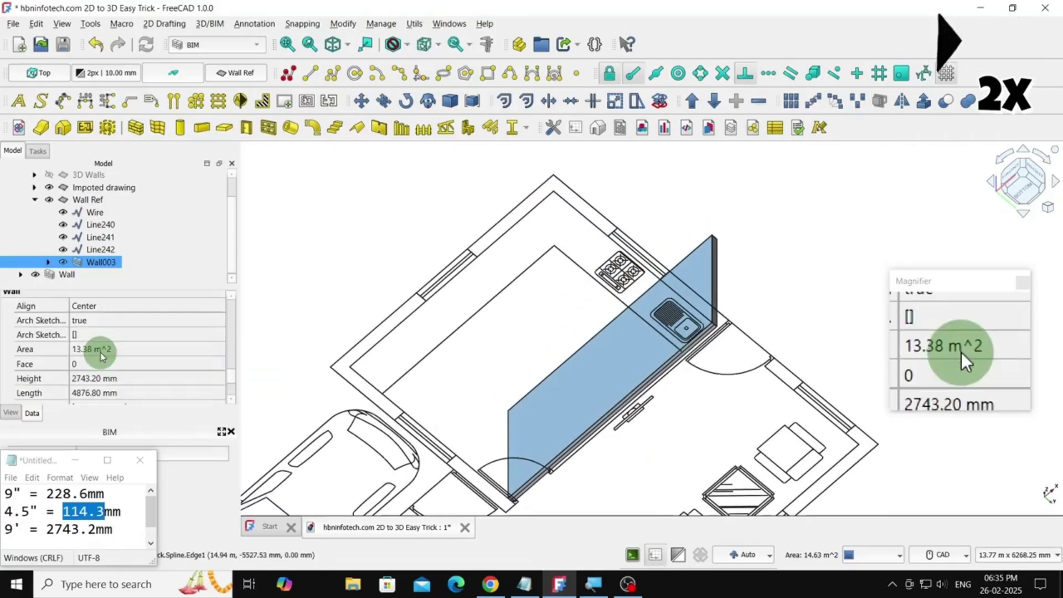
left_click(122, 295)
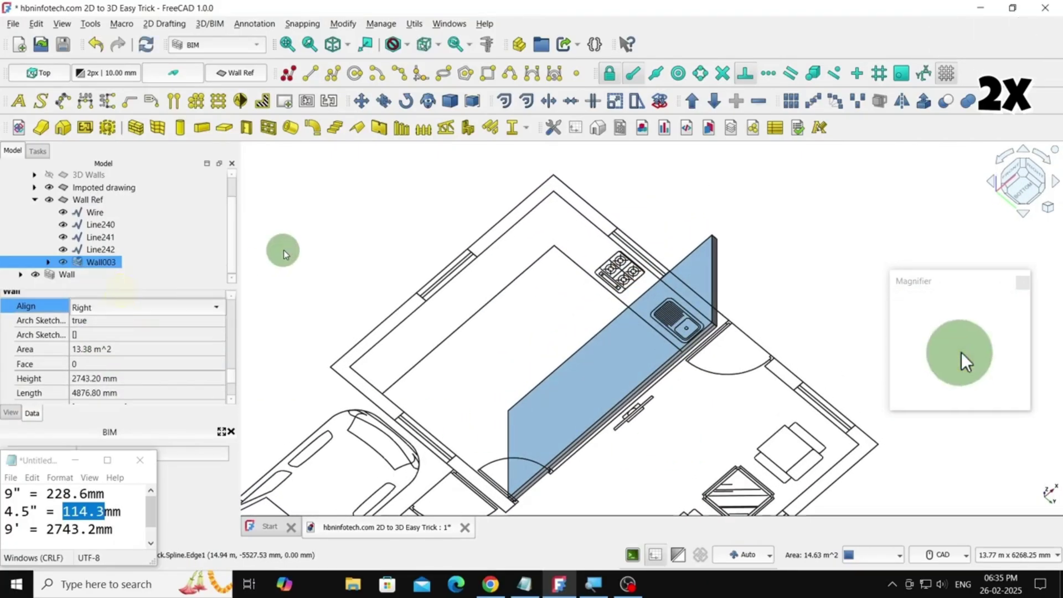
left_click(383, 270)
Step: Set the kitchen partition wall's alignment to Left
left_click(712, 240)
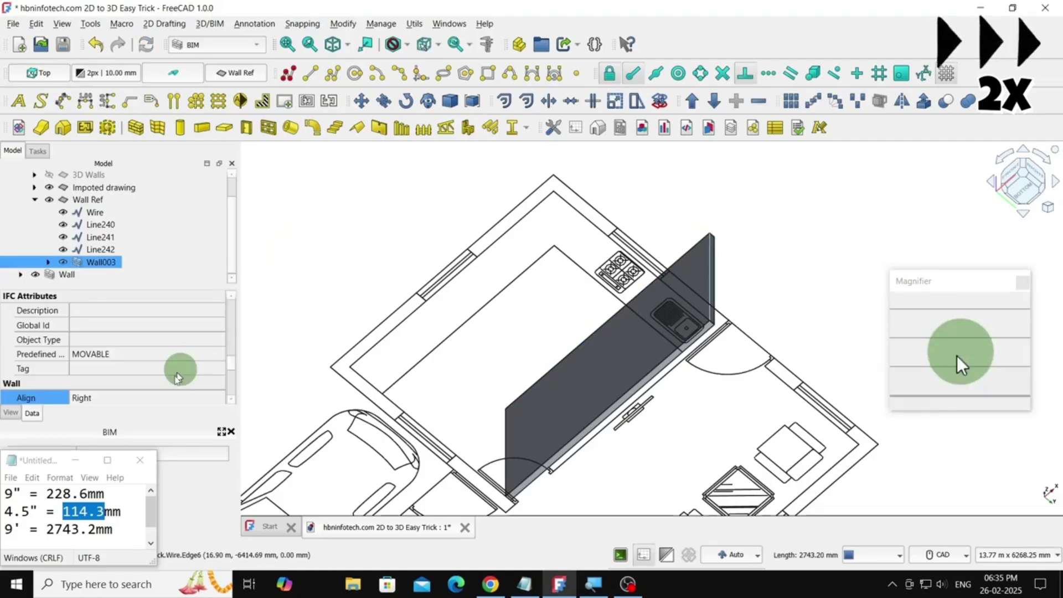
scroll(126, 392, "down", 1)
left_click(114, 357)
left_click(110, 345)
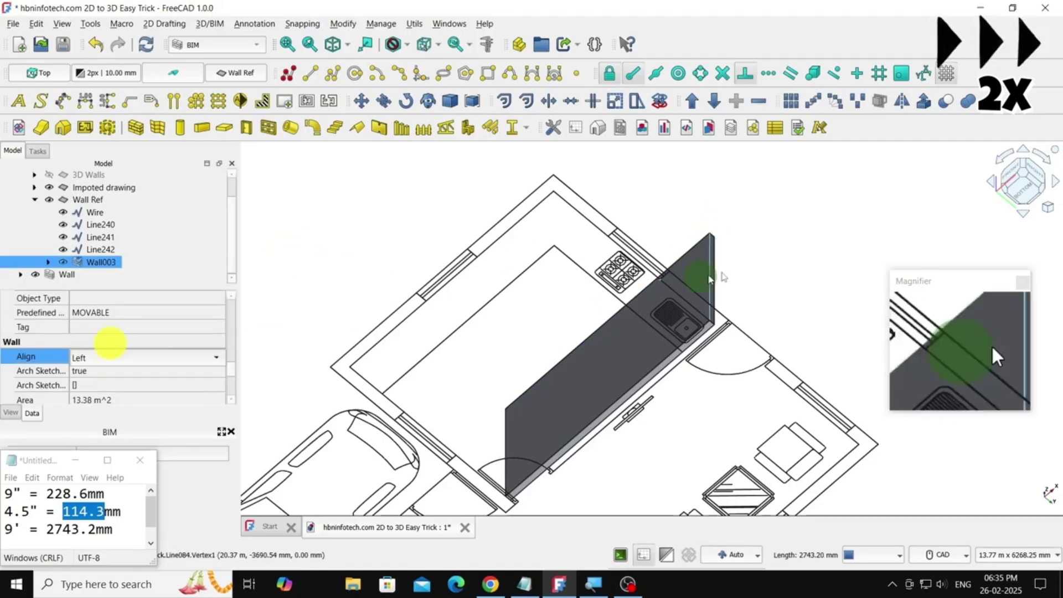
left_click(804, 243)
Step: Try the Left alignment for the bedroom partition wall
scroll(783, 337, "down", 3)
scroll(646, 487, "up", 5)
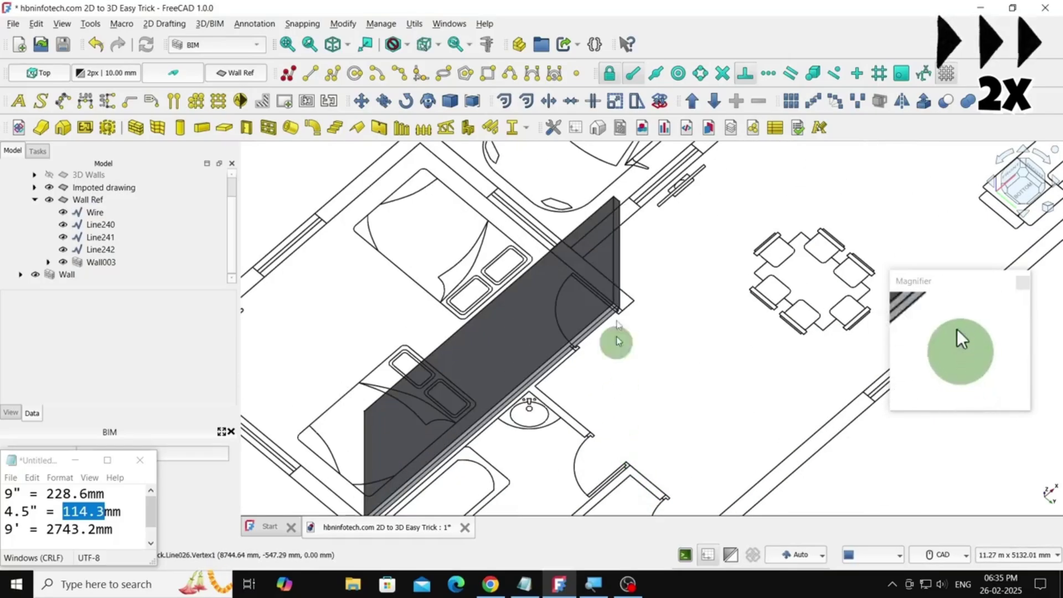
left_click(525, 311)
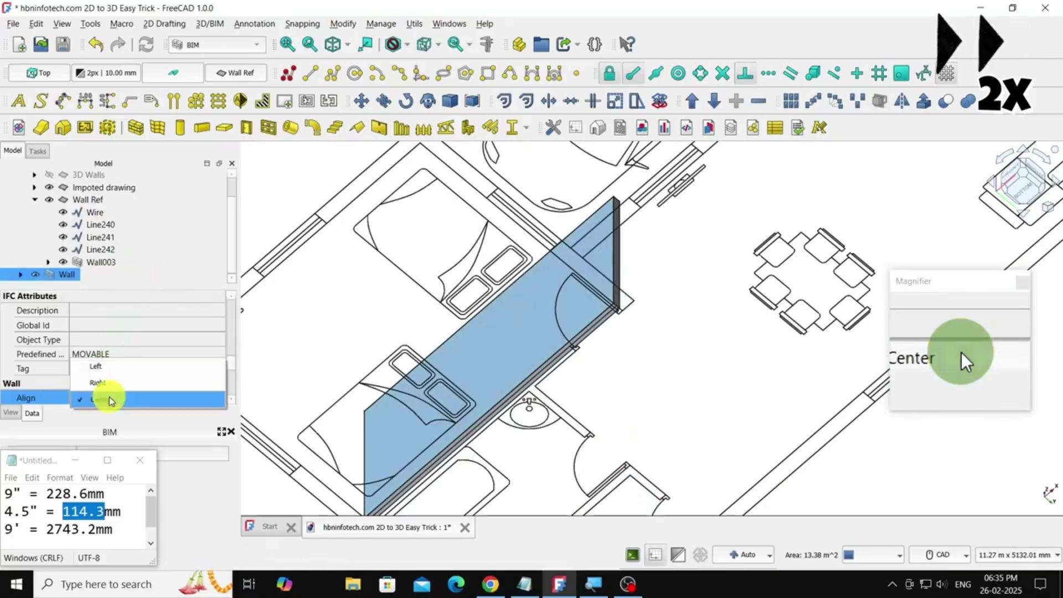
left_click(109, 397)
left_click(106, 359)
left_click(308, 300)
Step: Set the bedroom partition wall's alignment to Right
left_click(515, 322)
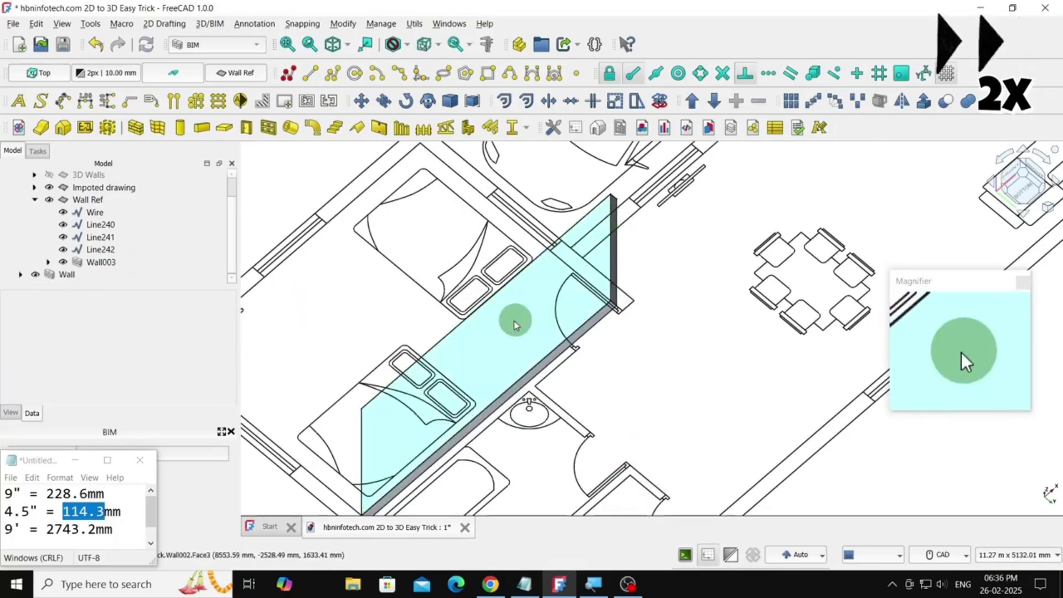
left_click(109, 378)
left_click(106, 398)
left_click(107, 413)
left_click(304, 325)
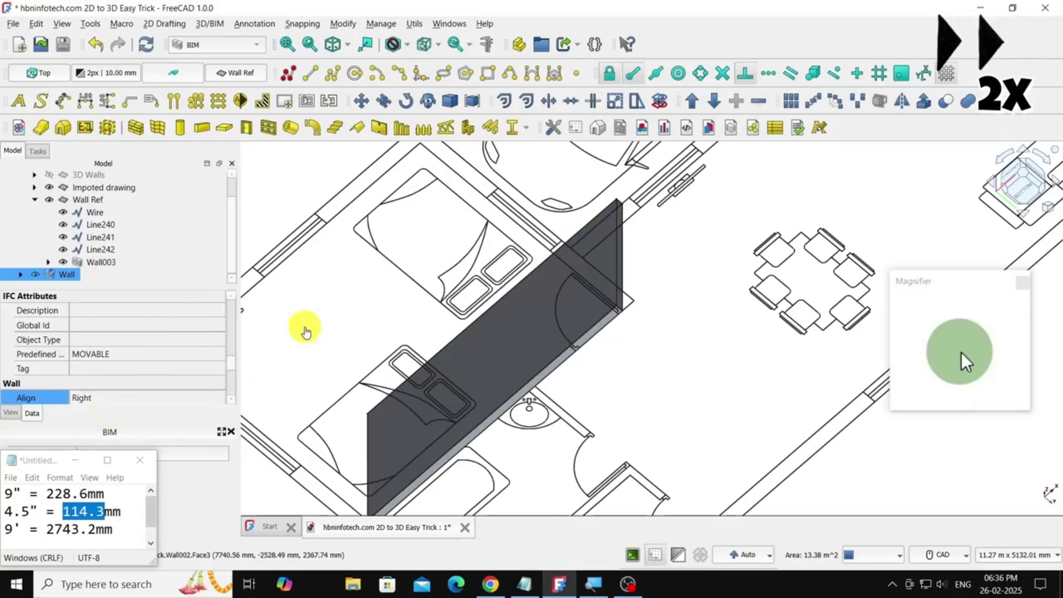
Step: Rename the kitchen partition wall to InnerWall1 and move it into the 3D Walls layer
scroll(593, 328, "down", 5)
left_click(333, 44)
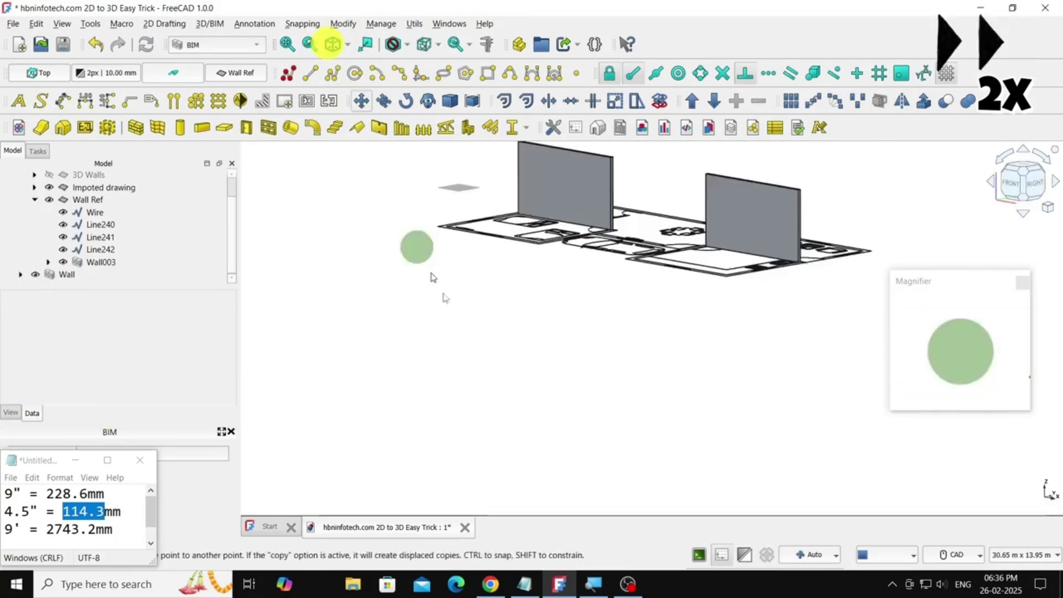
left_click(97, 262)
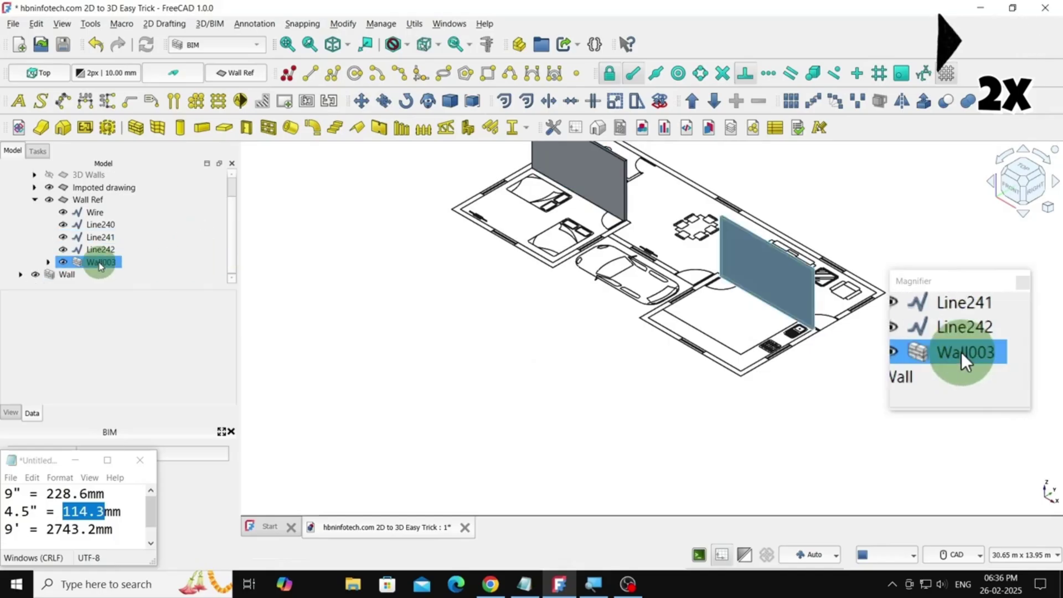
right_click(97, 262)
left_click(128, 552)
type("Inn")
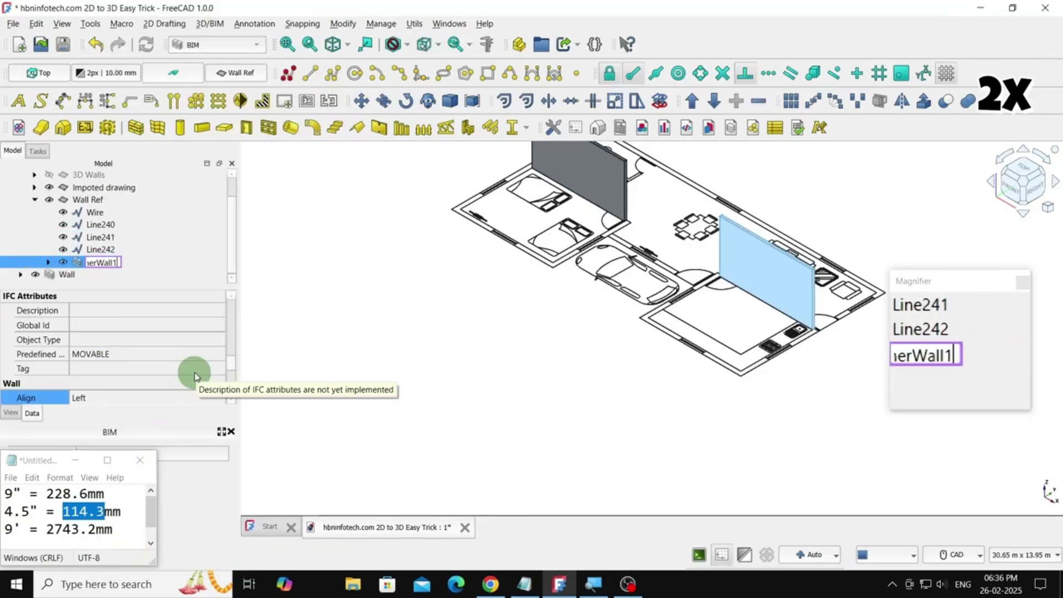
type("erWall1")
key("Return")
left_click_drag(97, 262, 97, 177)
left_click_drag(166, 260, 118, 202)
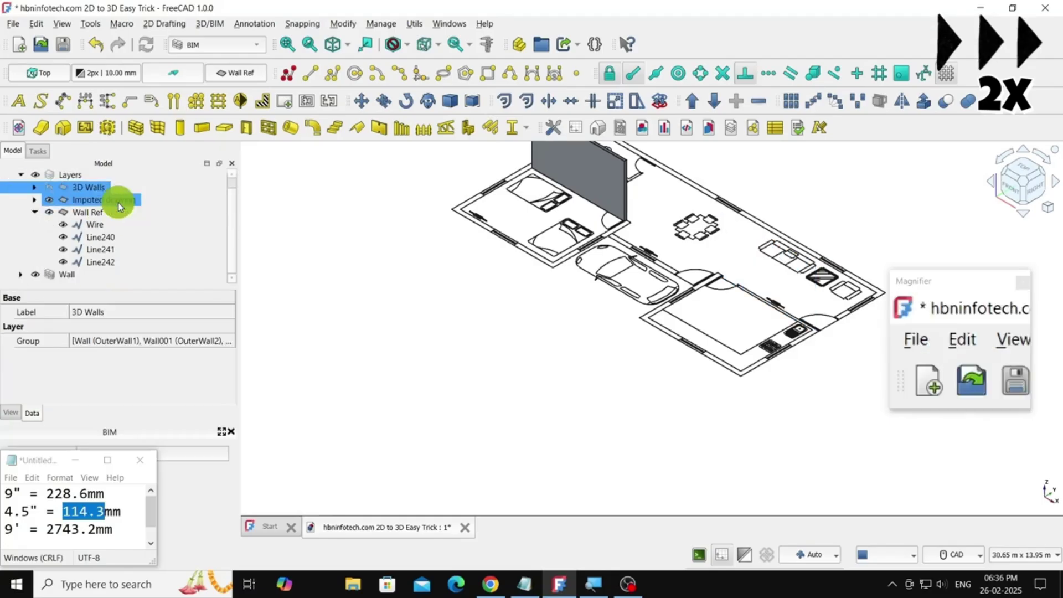
Step: Rename the bedroom partition wall to InnerWall2 and move it into the 3D Walls layer
left_click(63, 277)
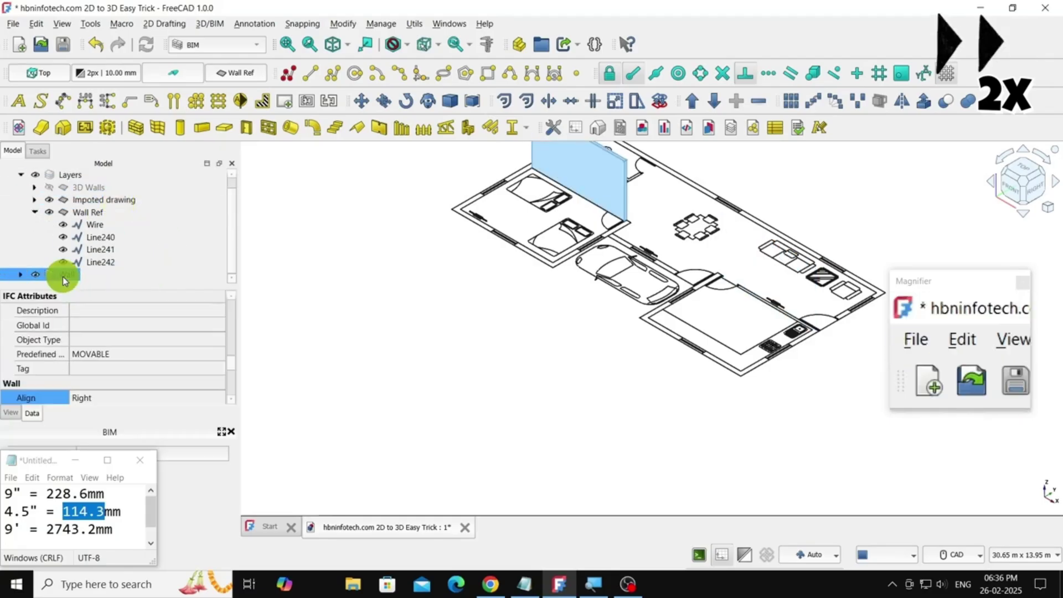
right_click(65, 275)
left_click(106, 551)
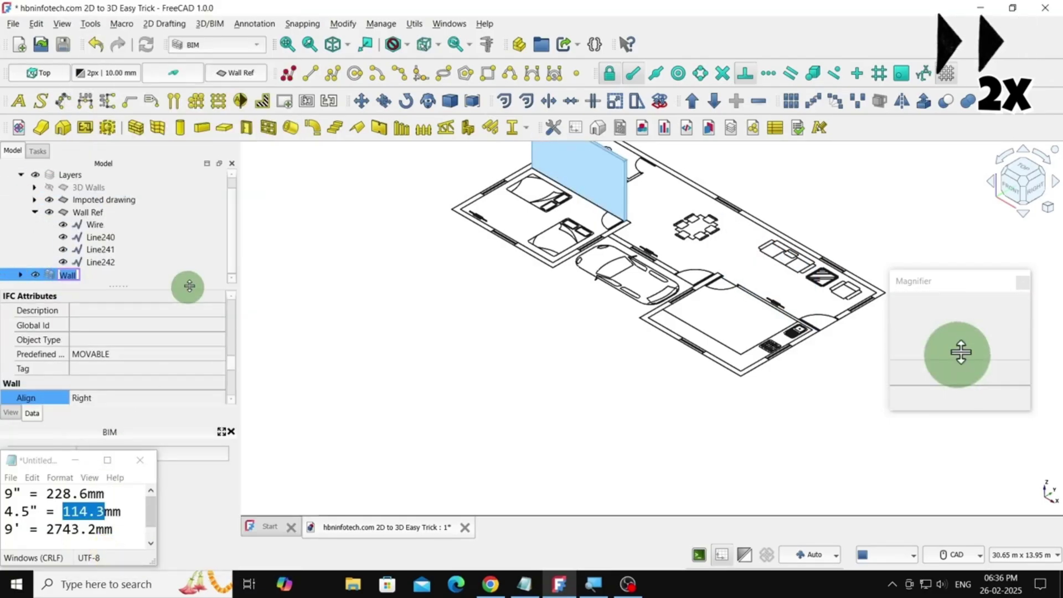
type("InnerWall2")
key("Return")
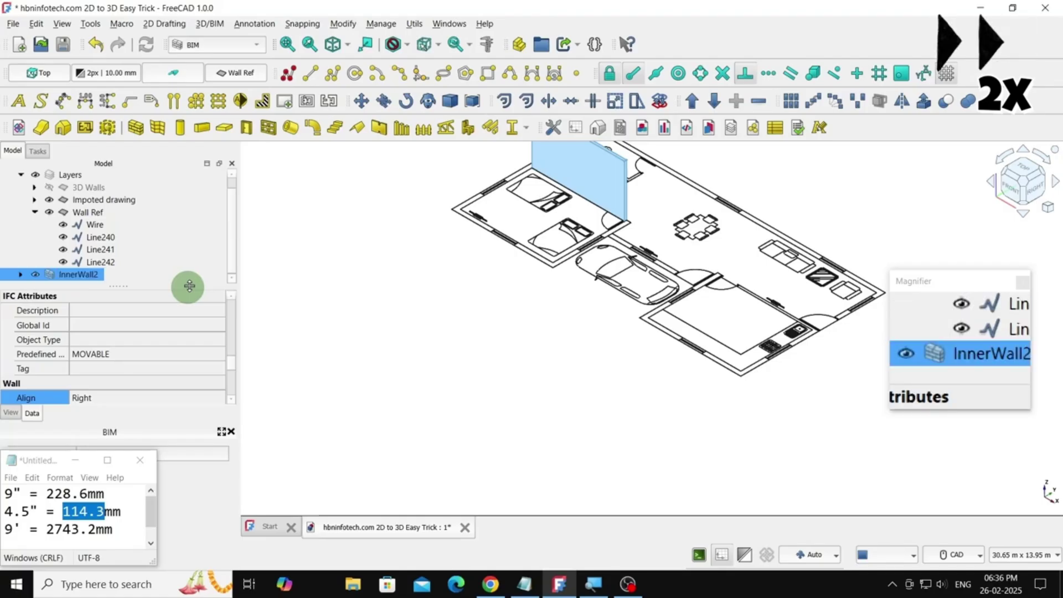
left_click_drag(88, 275, 95, 190)
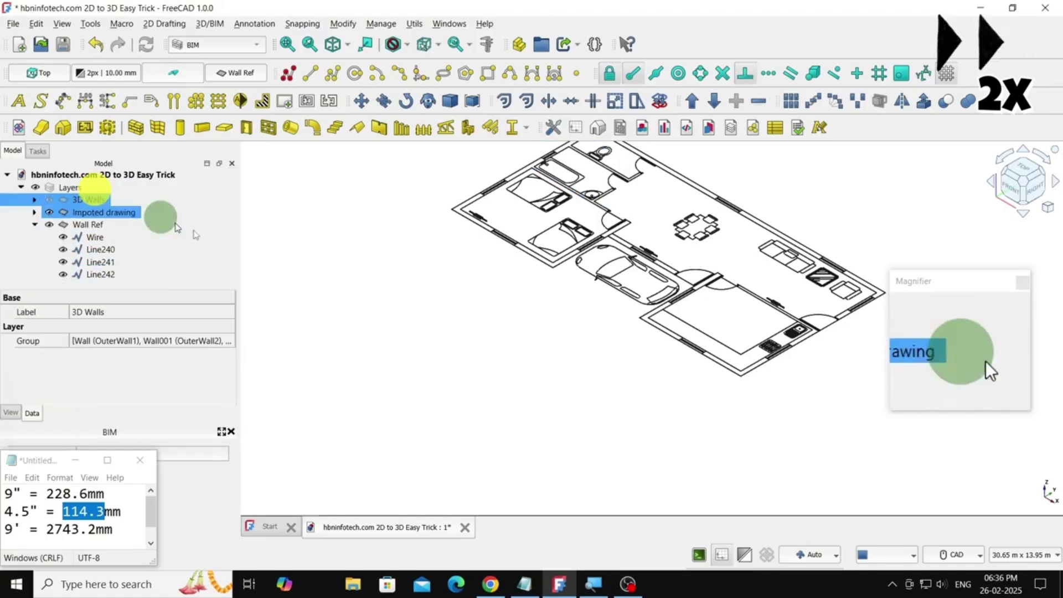
Step: Draw a reference line about 3276.6 mm long across the bathroom doorways, from the bedroom-side partition to the outer wall
scroll(628, 185, "up", 3)
scroll(504, 319, "down", 1)
scroll(571, 184, "up", 1)
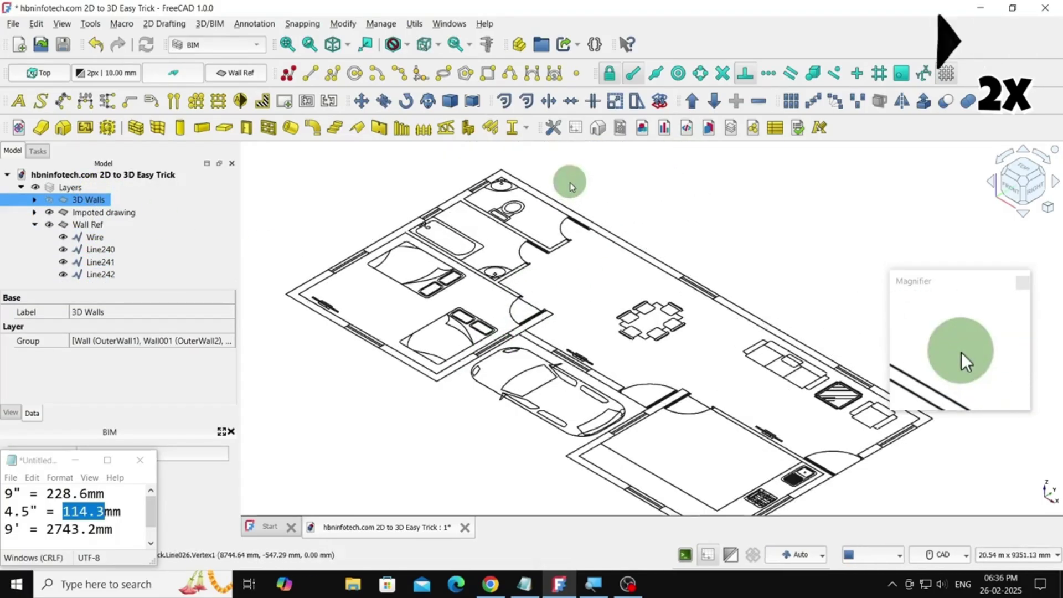
left_click(307, 78)
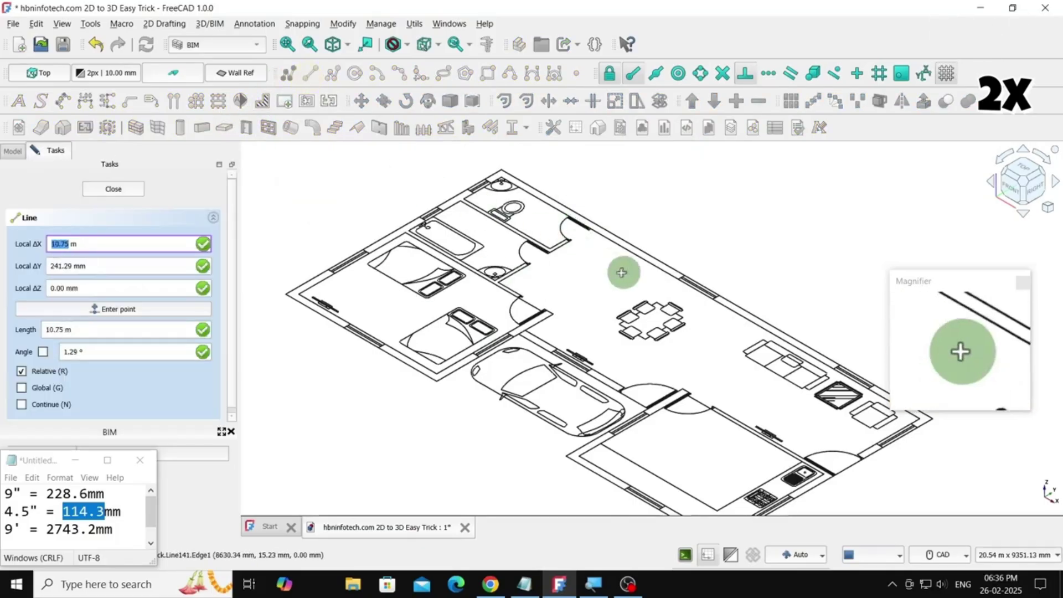
scroll(552, 256, "up", 3)
left_click(371, 294)
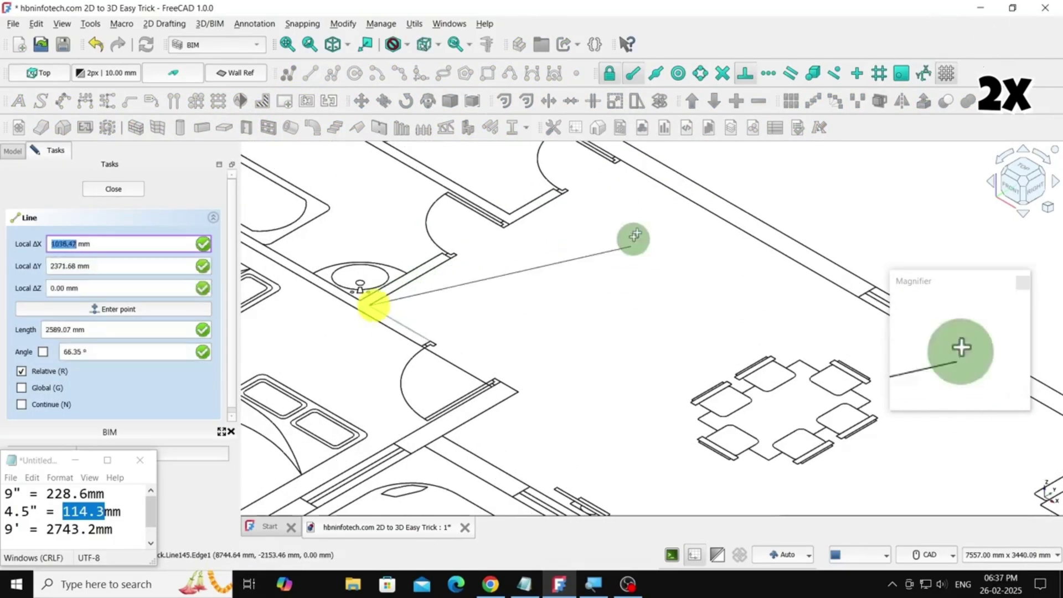
scroll(659, 152, "up", 5)
left_click(530, 240)
scroll(533, 284, "down", 5)
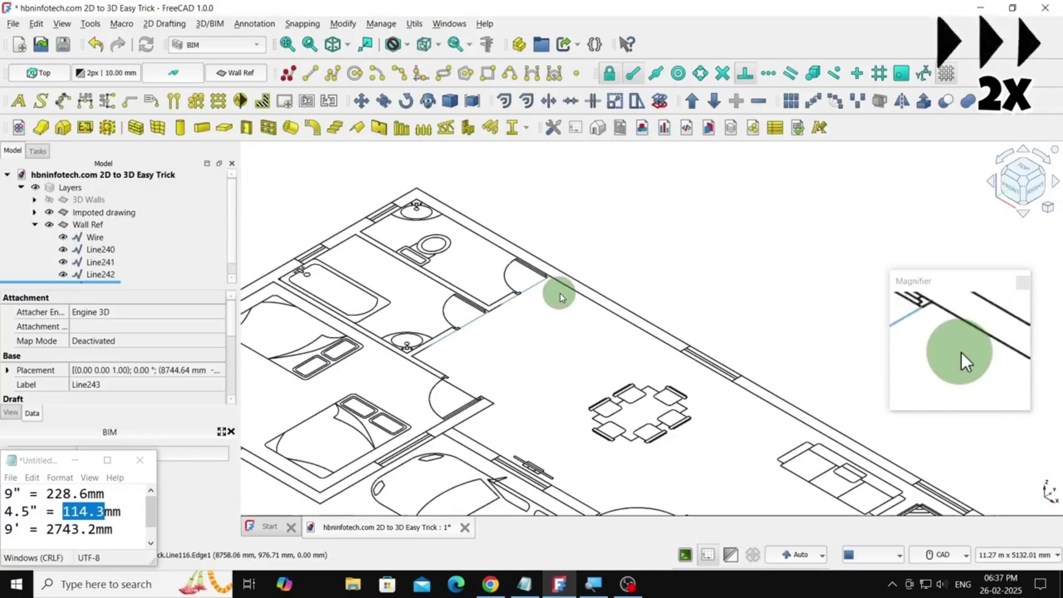
Step: Draw a 3048 mm reference line along the partition between the two bathrooms, from the doorway side to the outer wall
left_click(311, 73)
scroll(326, 236, "up", 3)
scroll(409, 272, "up", 2)
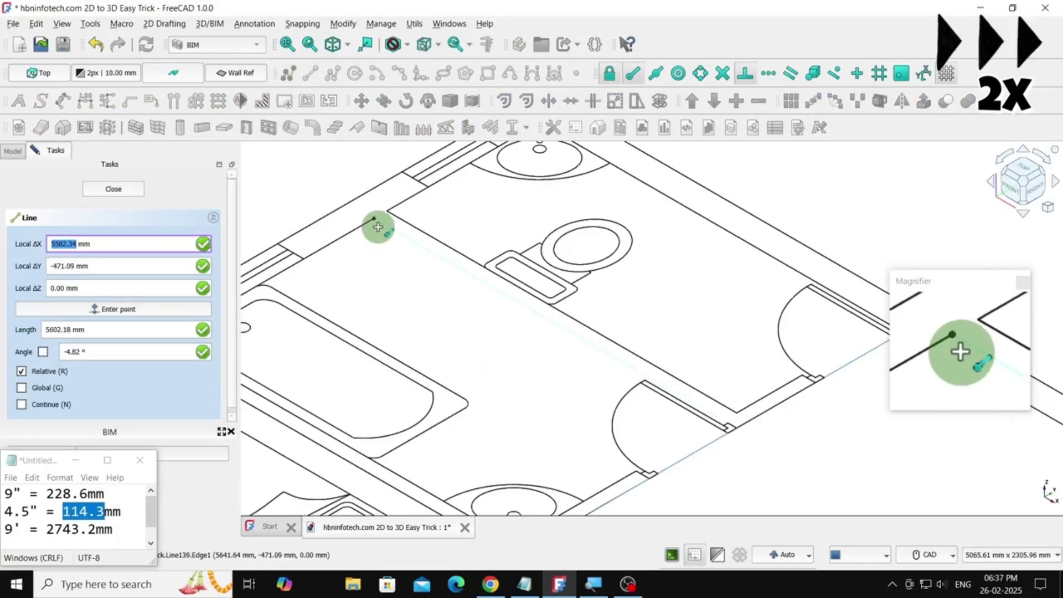
scroll(378, 227, "down", 2)
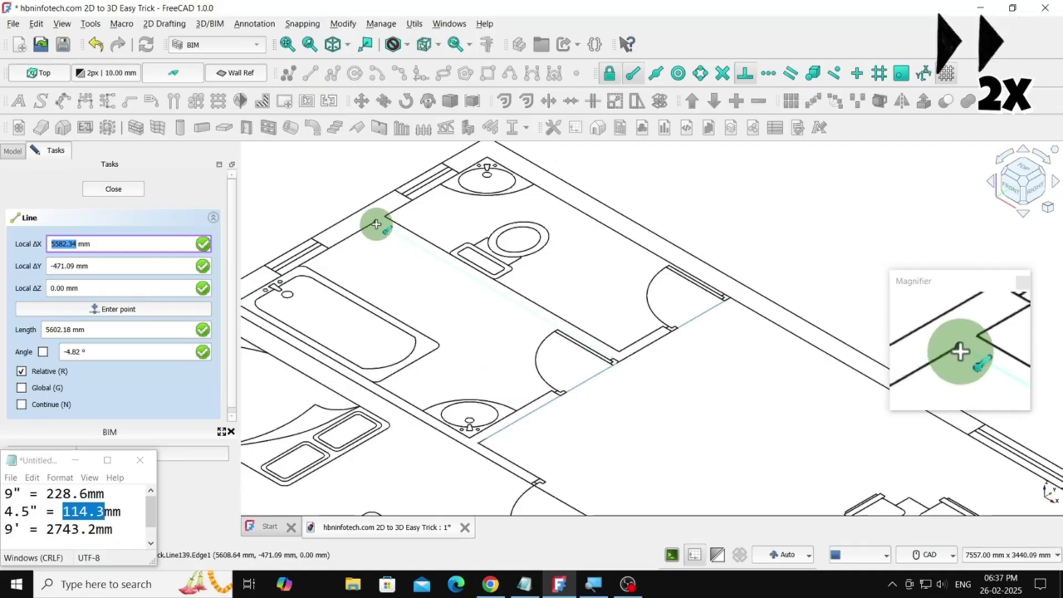
scroll(493, 290, "up", 2)
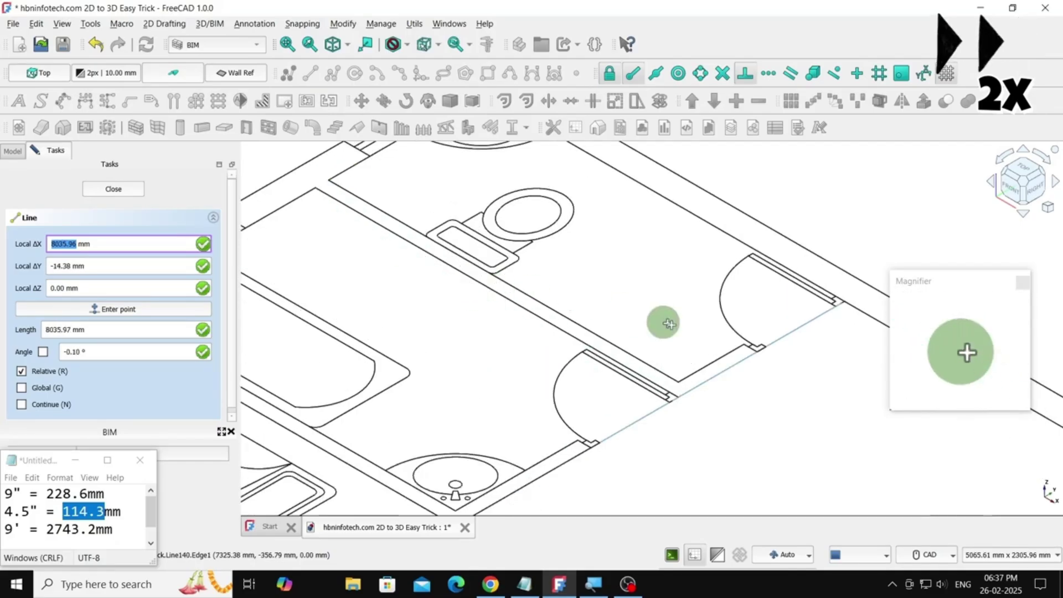
left_click(680, 380)
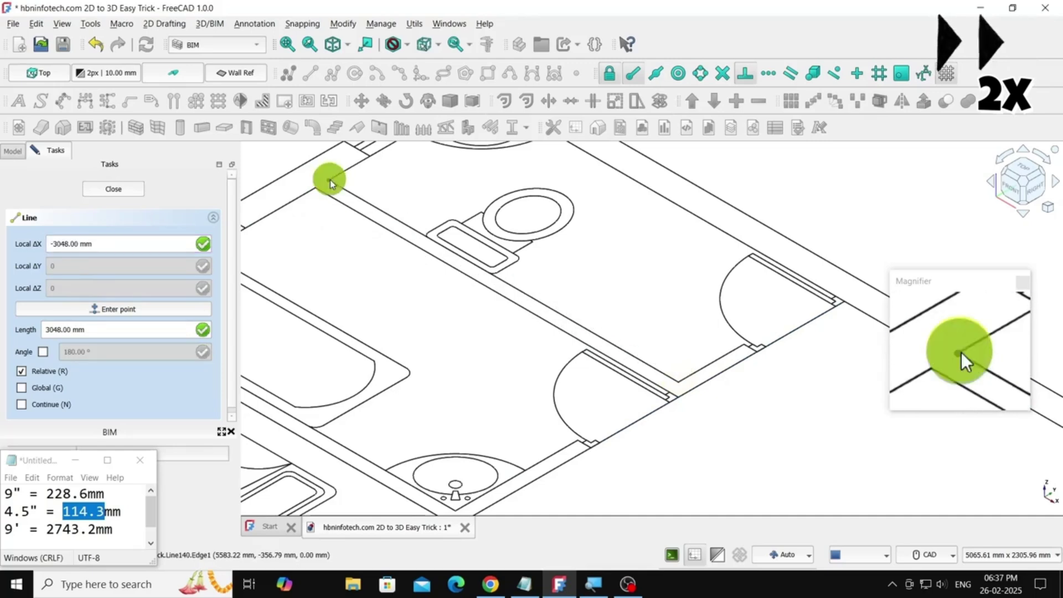
left_click(330, 180)
Step: Create walls from the two bathroom reference lines, Line243 and Line244
scroll(593, 281, "down", 4)
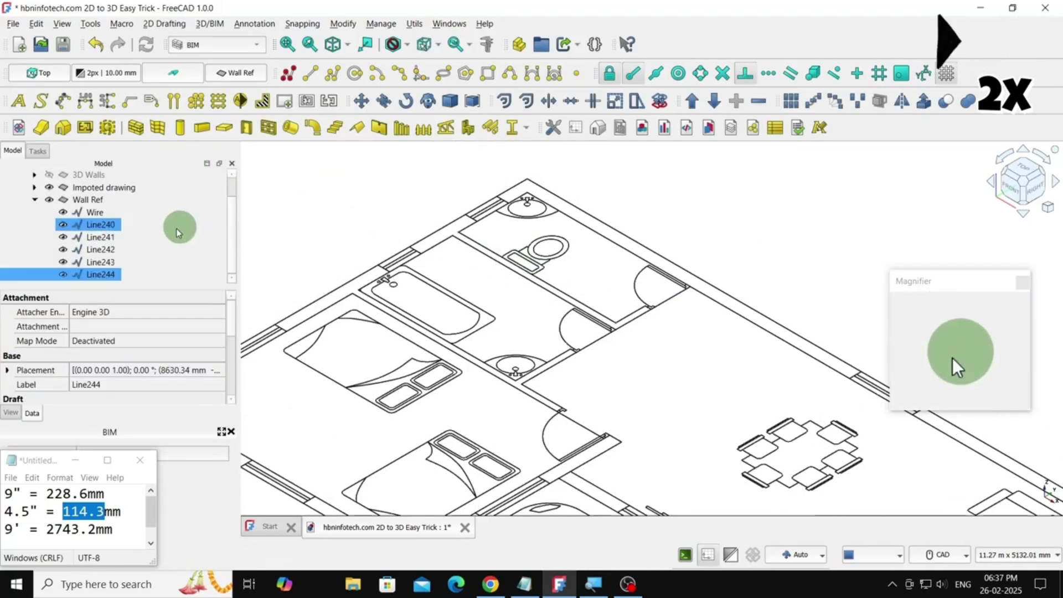
left_click(99, 263, "shift")
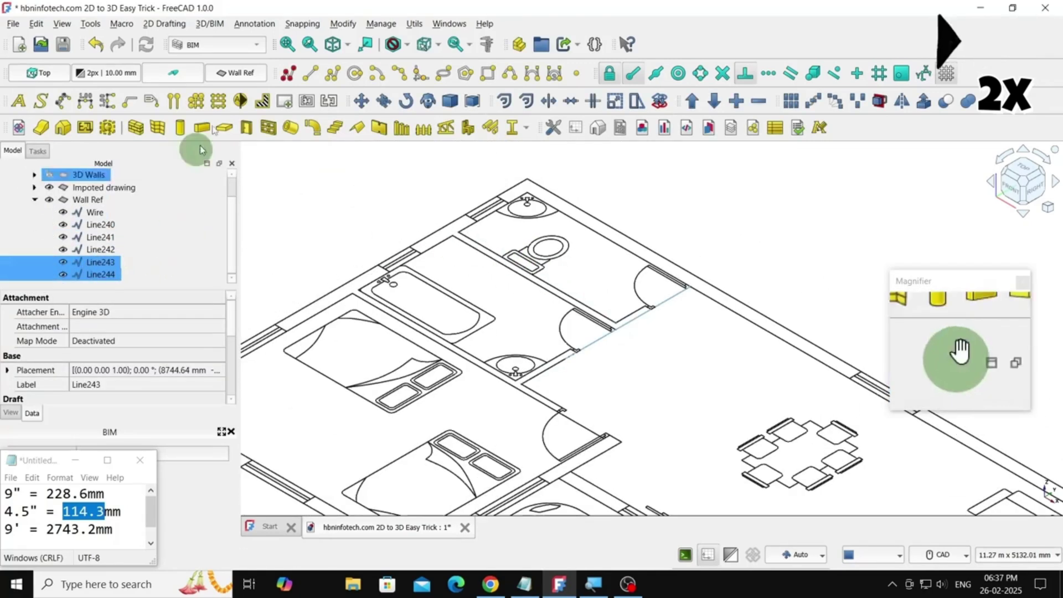
left_click(139, 129)
scroll(592, 374, "down", 2)
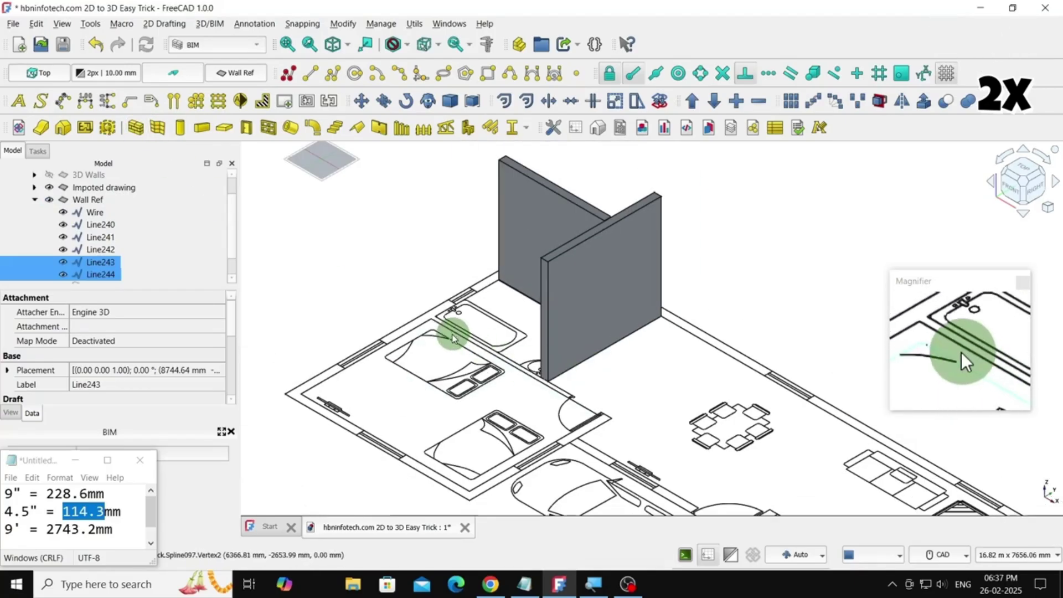
Step: Set the width of the wall across the bathroom doorways to 114.3 mm
left_click(586, 308)
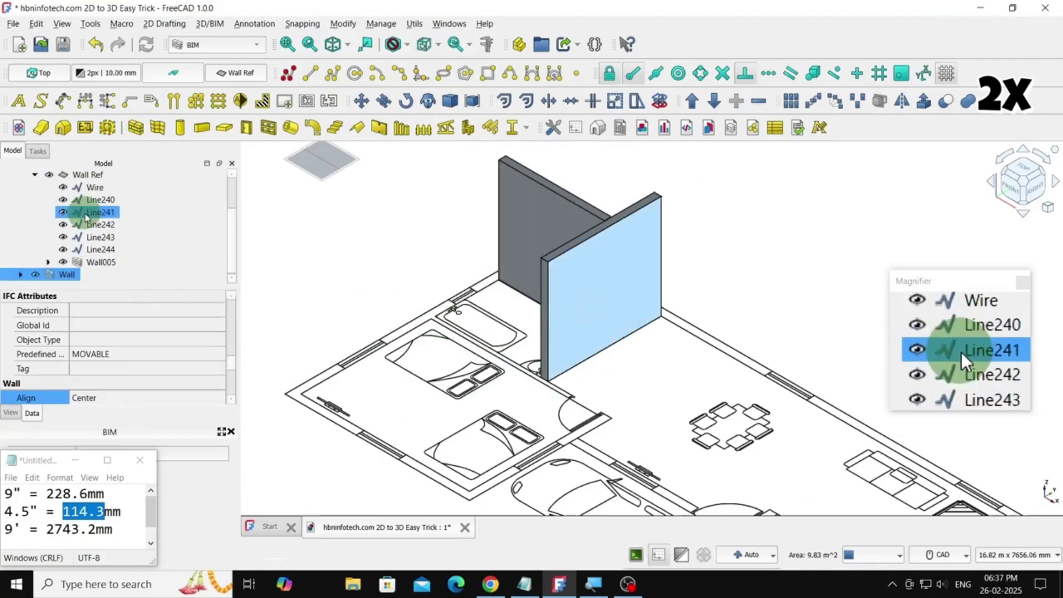
scroll(180, 371, "down", 5)
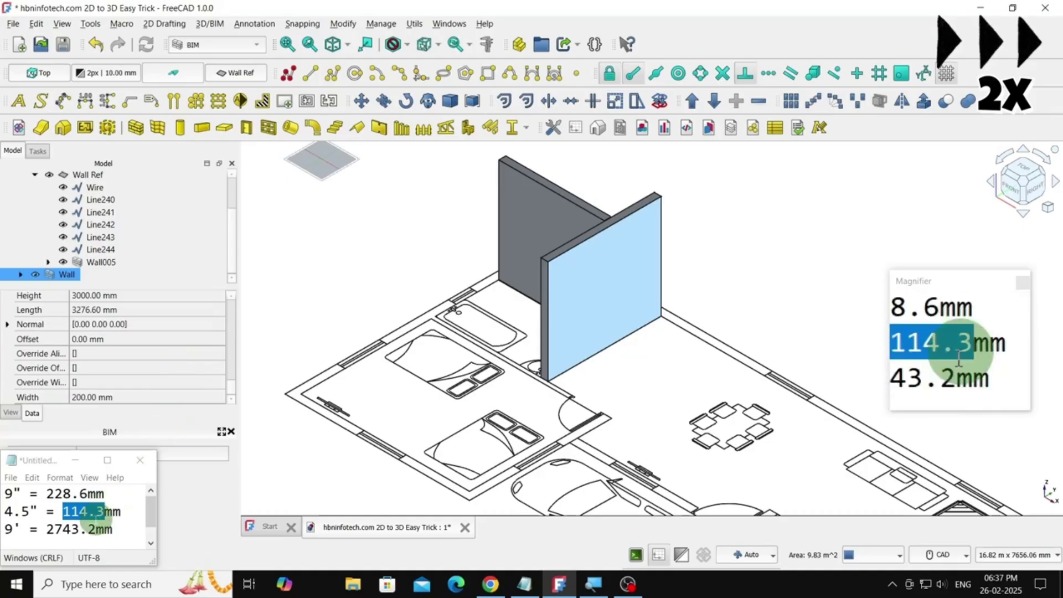
right_click(90, 514)
left_click(127, 370)
double_click(87, 397)
right_click(88, 399)
left_click(106, 477)
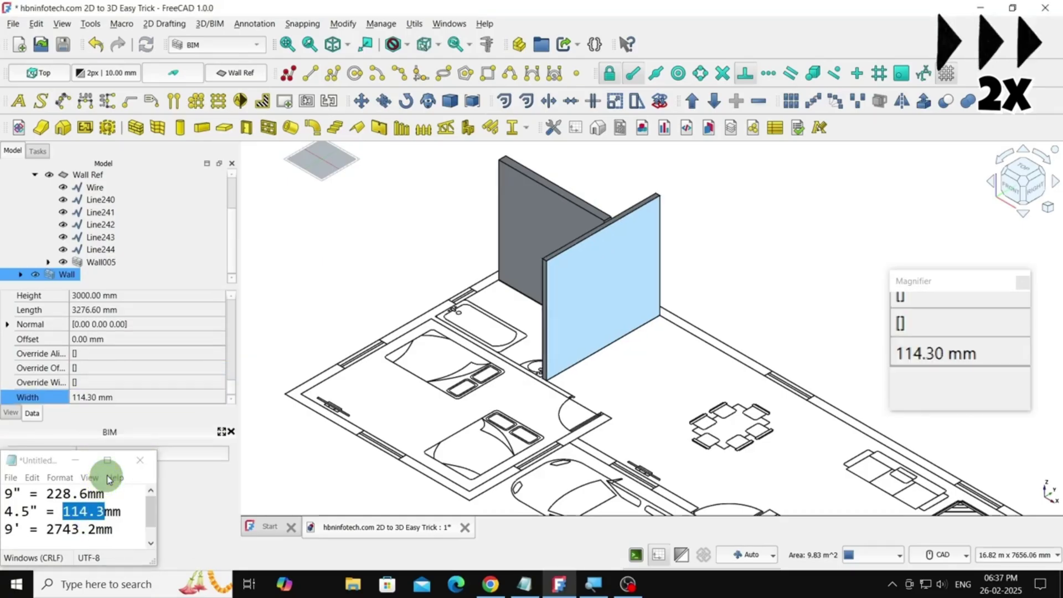
Step: Set the height of the wall across the bathroom doorways to 2743.2 mm, copying the value from the notes
left_click_drag(96, 529, 71, 529)
right_click(63, 529)
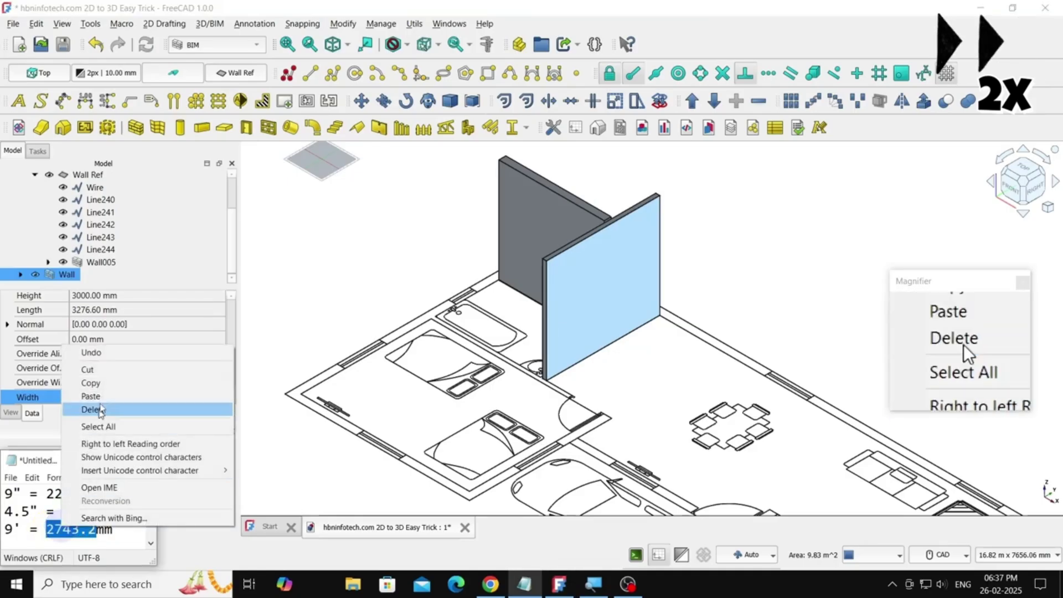
left_click(91, 383)
scroll(127, 360, "up", 3)
double_click(86, 338)
right_click(86, 338)
left_click(114, 414)
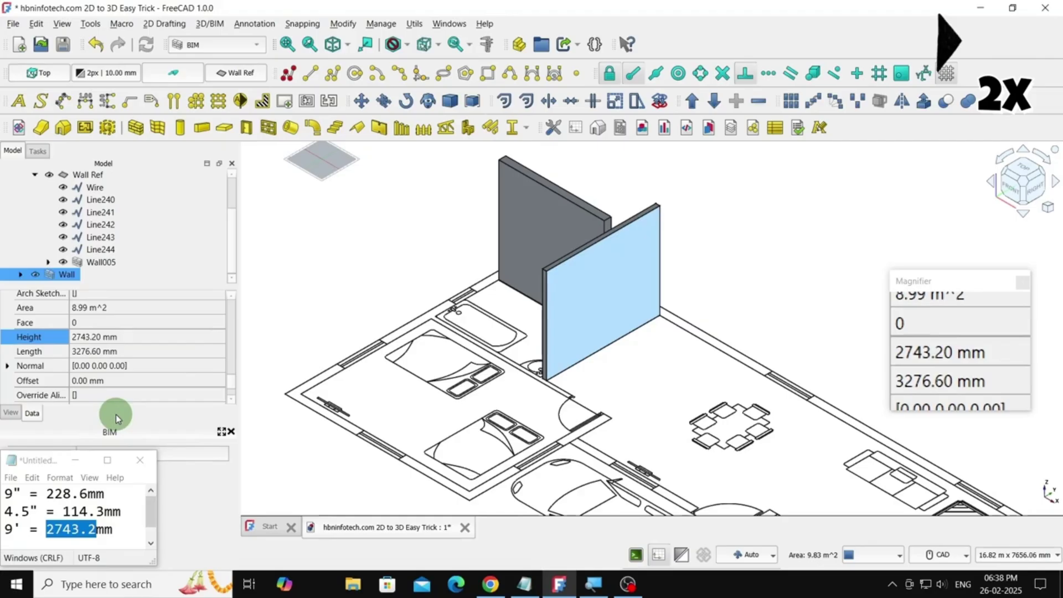
scroll(183, 333, "down", 1)
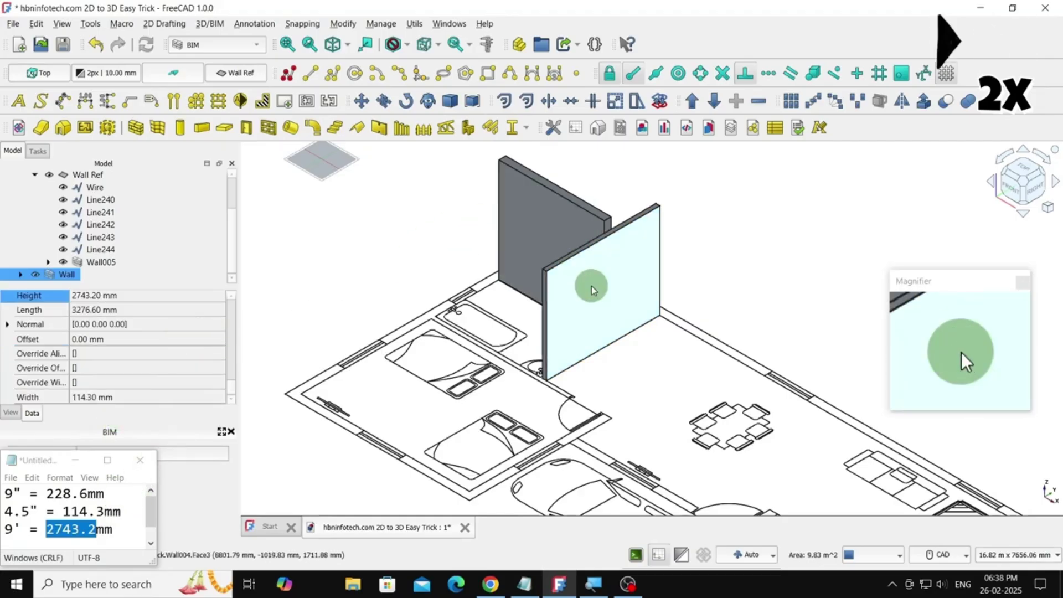
Step: Set the height of the partition wall between the two bathrooms to 2743.2 mm
left_click(566, 213)
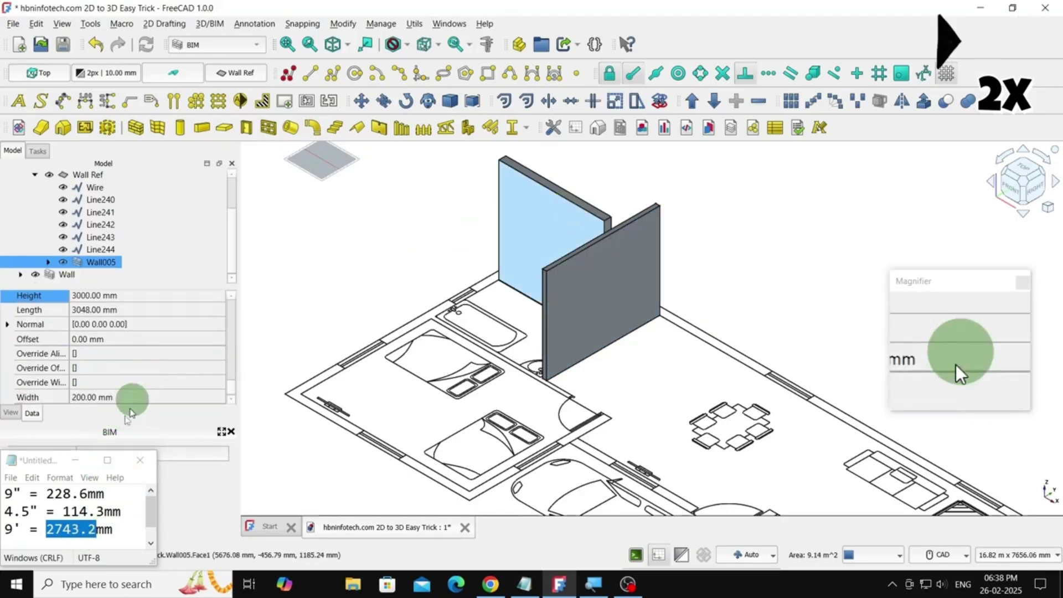
scroll(140, 369, "up", 2)
right_click(90, 380)
left_click(105, 448)
Step: Set the width of the partition wall between the two bathrooms to 114.3 mm, copying the value from the notes
left_click(106, 510)
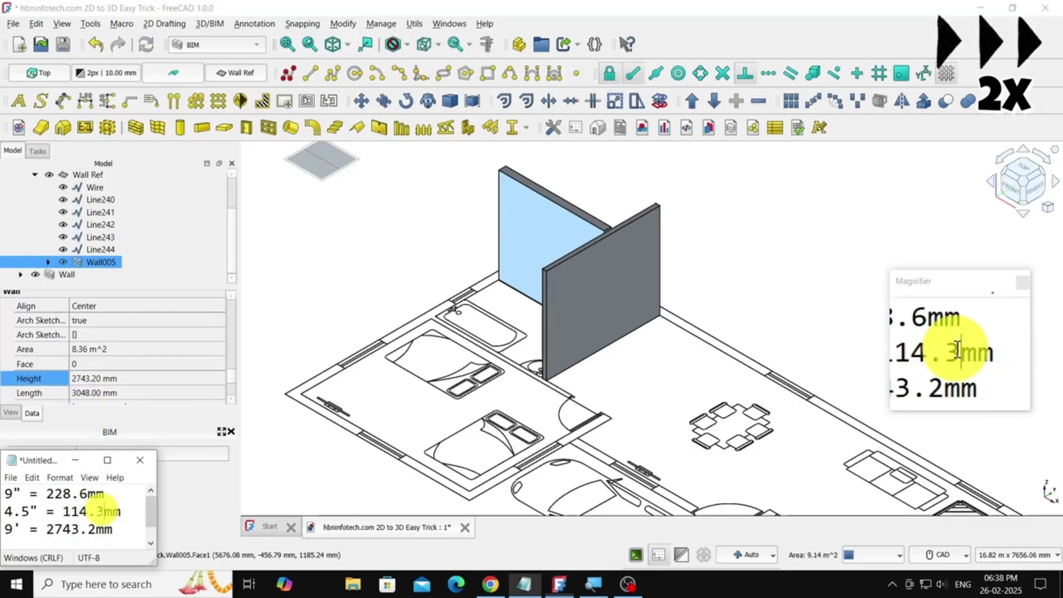
right_click(86, 510)
left_click(131, 361)
scroll(142, 377, "down", 3)
left_click(86, 396)
right_click(85, 397)
left_click(105, 468)
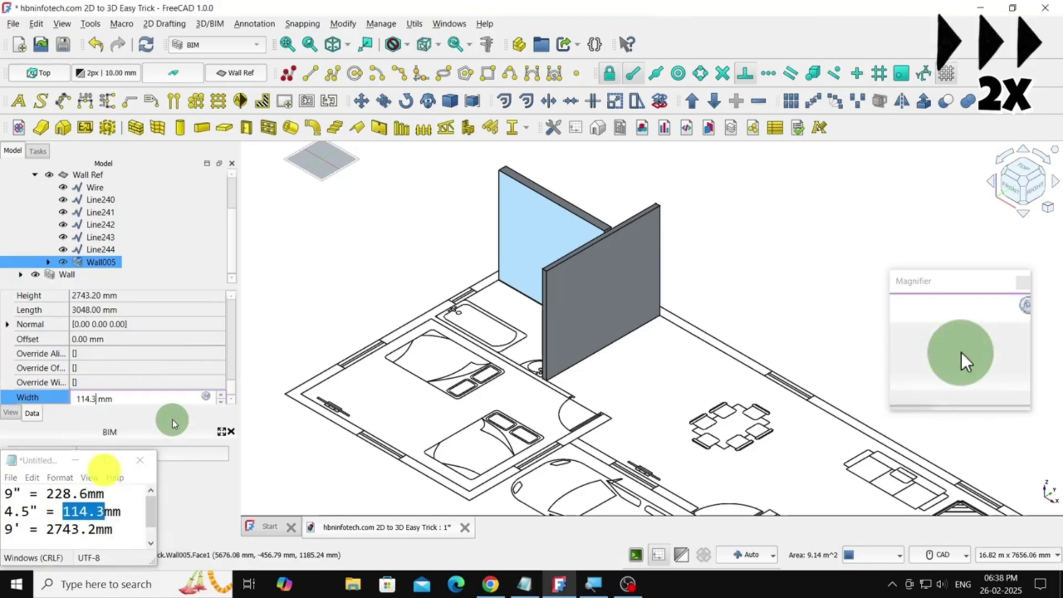
scroll(748, 223, "down", 1)
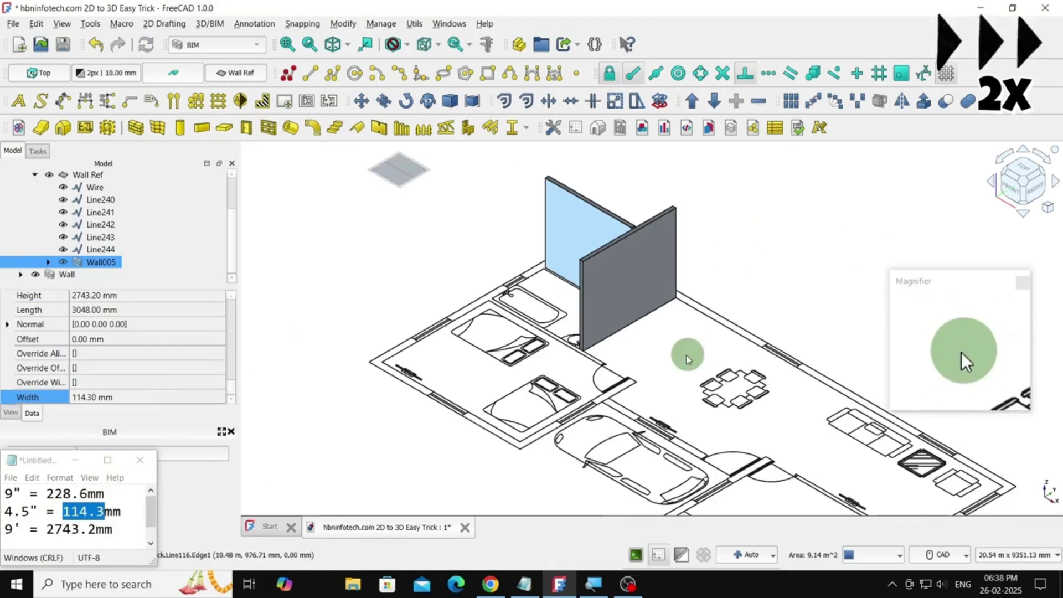
Step: Check the walls against the plan from below and set the alignment of the partition between the bathrooms to Right
scroll(683, 345, "up", 1)
middle_click_drag(671, 368, 663, 256)
scroll(662, 258, "down", 2)
scroll(655, 475, "up", 2)
scroll(162, 370, "up", 2)
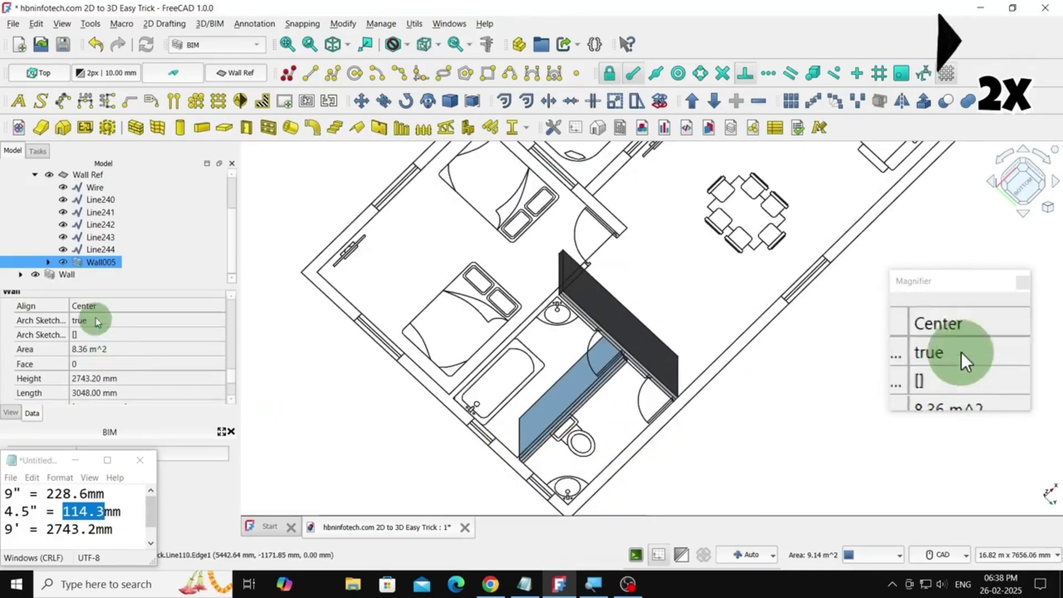
left_click(103, 307)
left_click(118, 294)
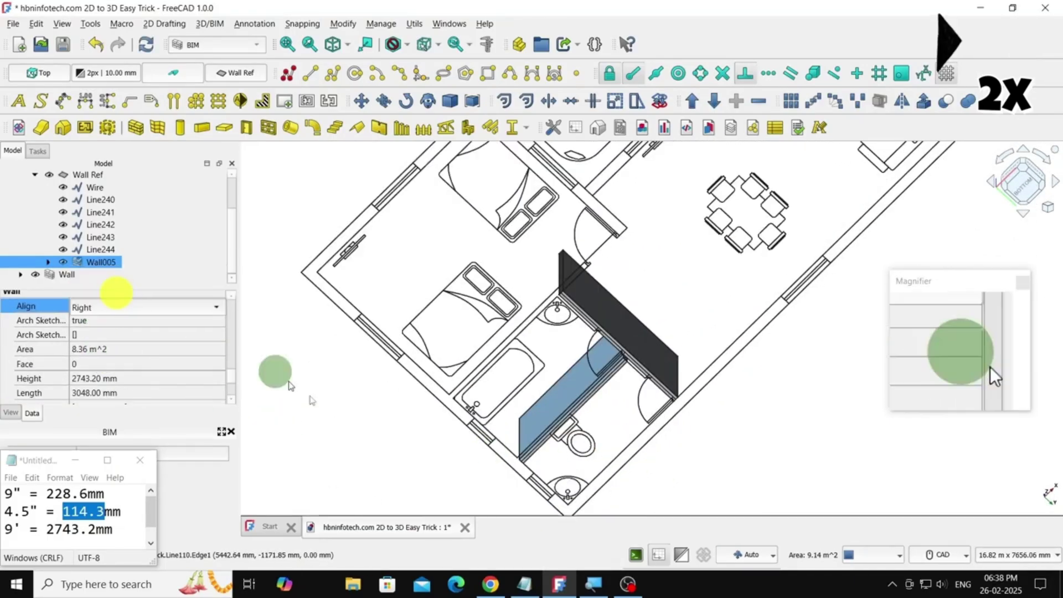
left_click(353, 427)
Step: Try the Left alignment for the wall across the bathroom doorways
left_click(625, 317)
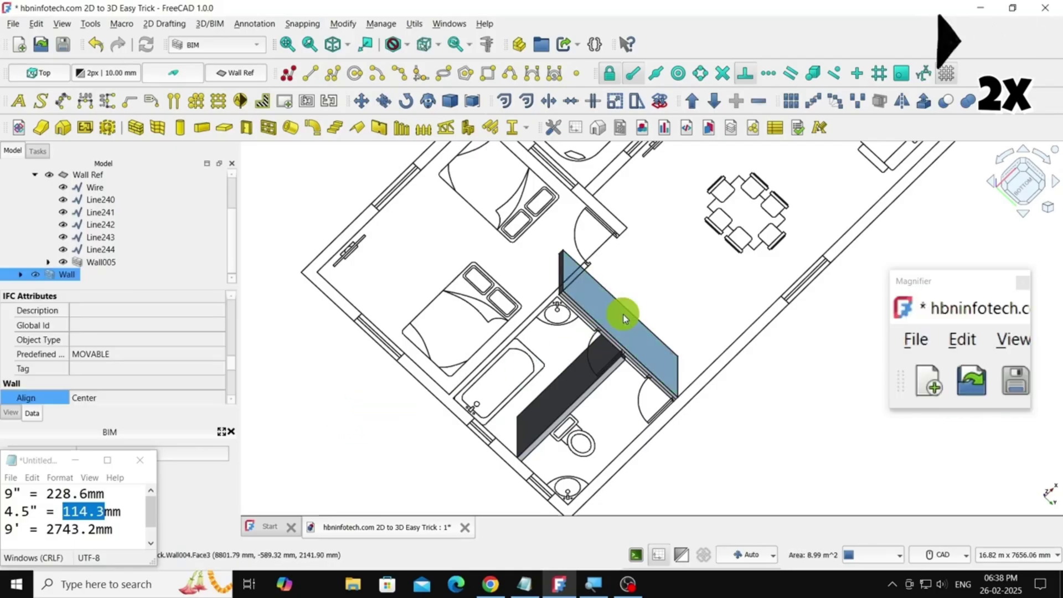
left_click(122, 400)
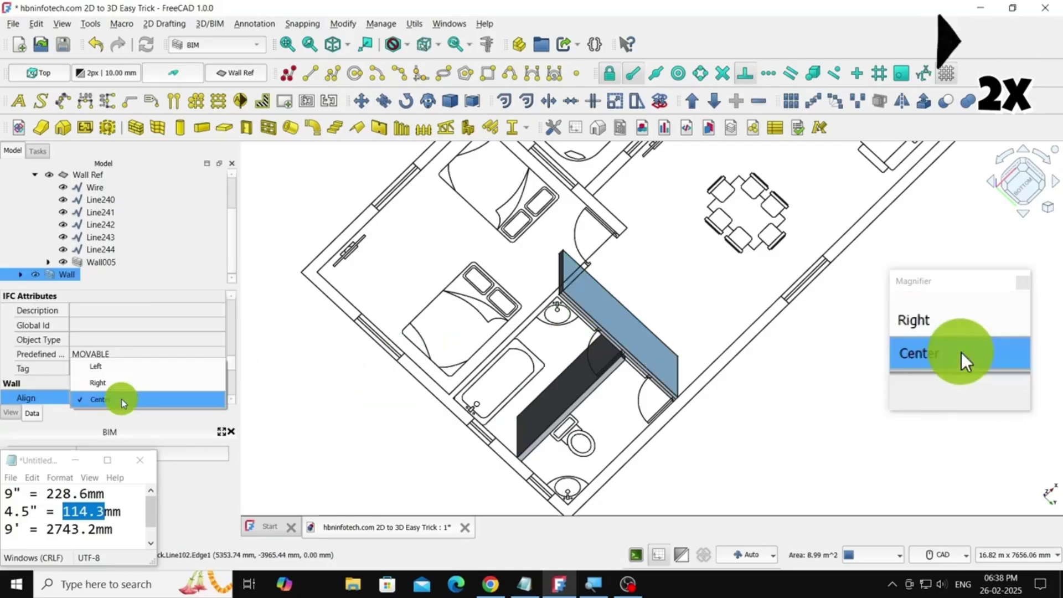
left_click(119, 368)
left_click(626, 318)
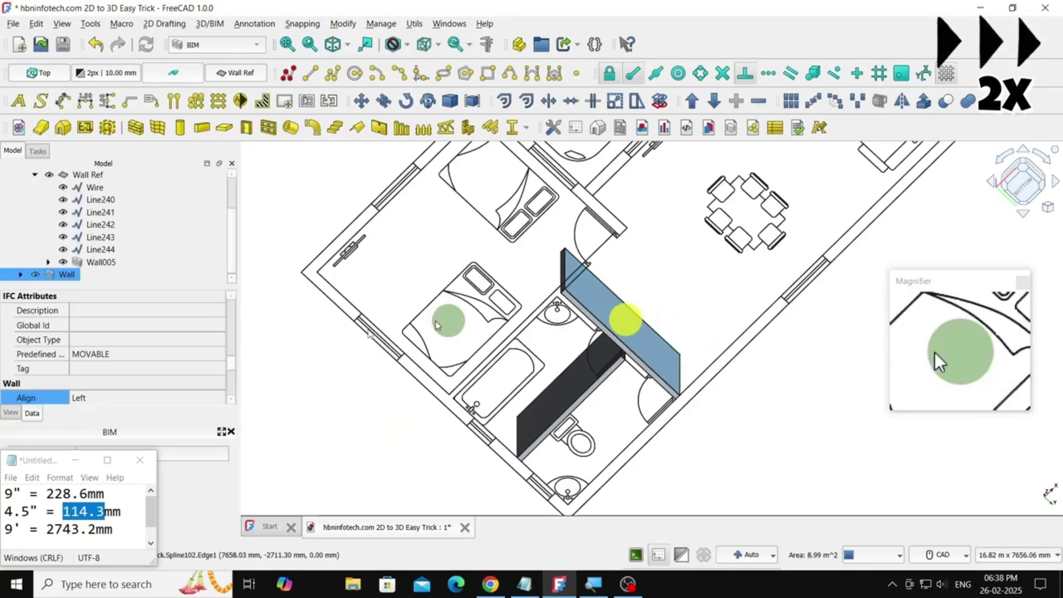
Step: Set the alignment of the wall across the bathroom doorways to Right and check its fit on the plan lines
left_click(89, 399)
left_click(88, 422)
left_click(396, 424)
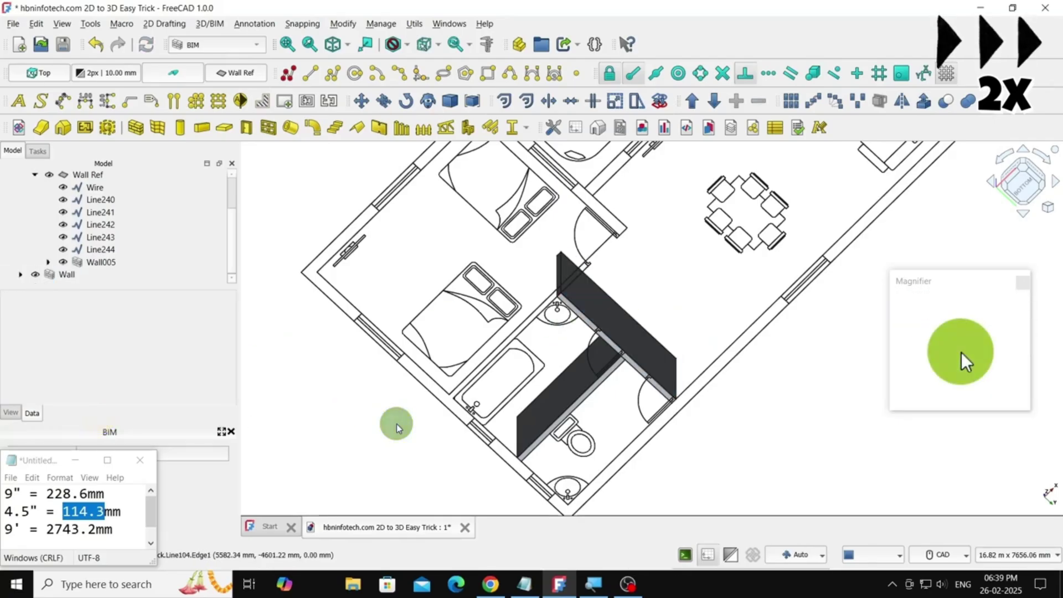
scroll(458, 468, "up", 3)
scroll(725, 400, "up", 2)
scroll(666, 374, "down", 4)
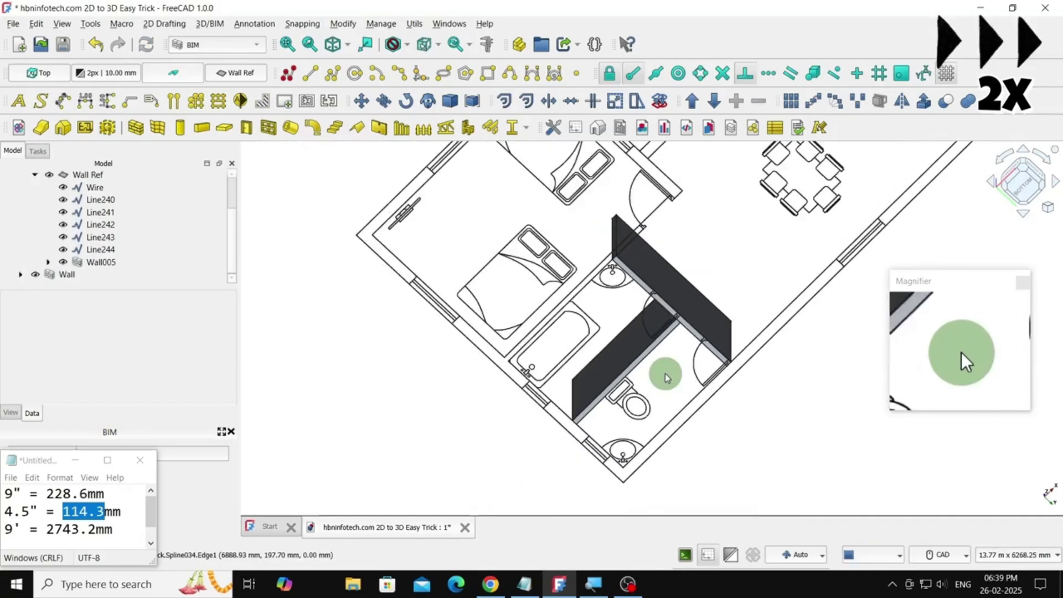
Step: Return to the isometric view and rename Wall005, the partition between the bathrooms, as InnerWall3
left_click(330, 45)
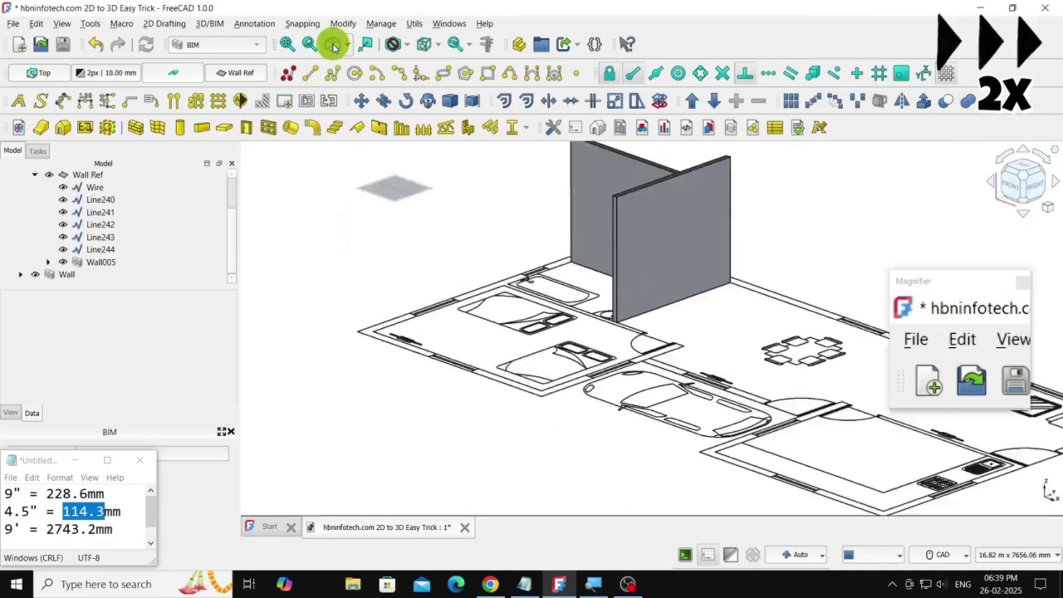
scroll(376, 191, "down", 2)
right_click(116, 268)
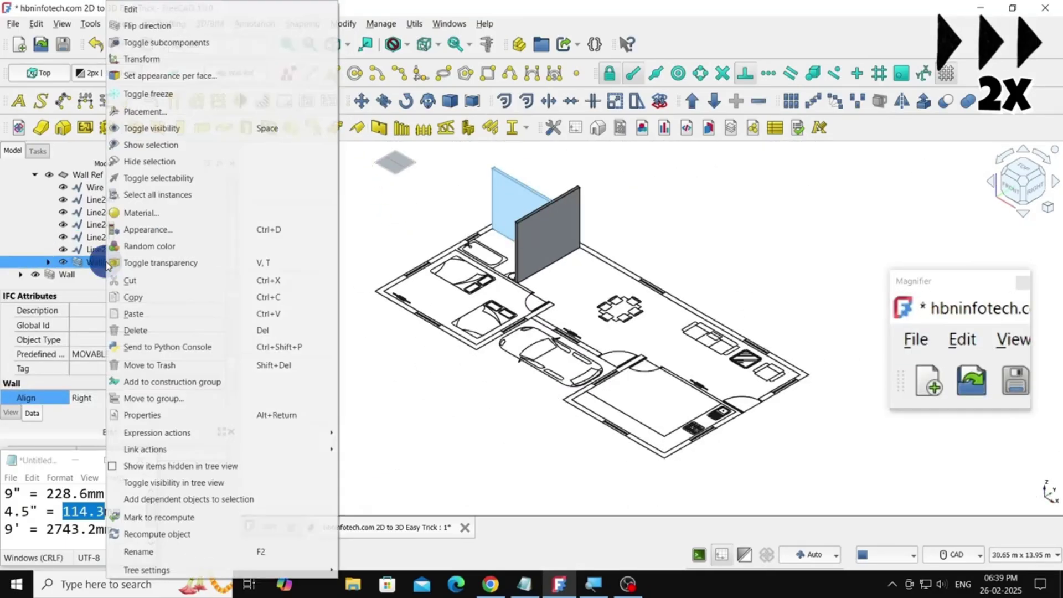
left_click(155, 544)
type("InnerWall3")
key("Return")
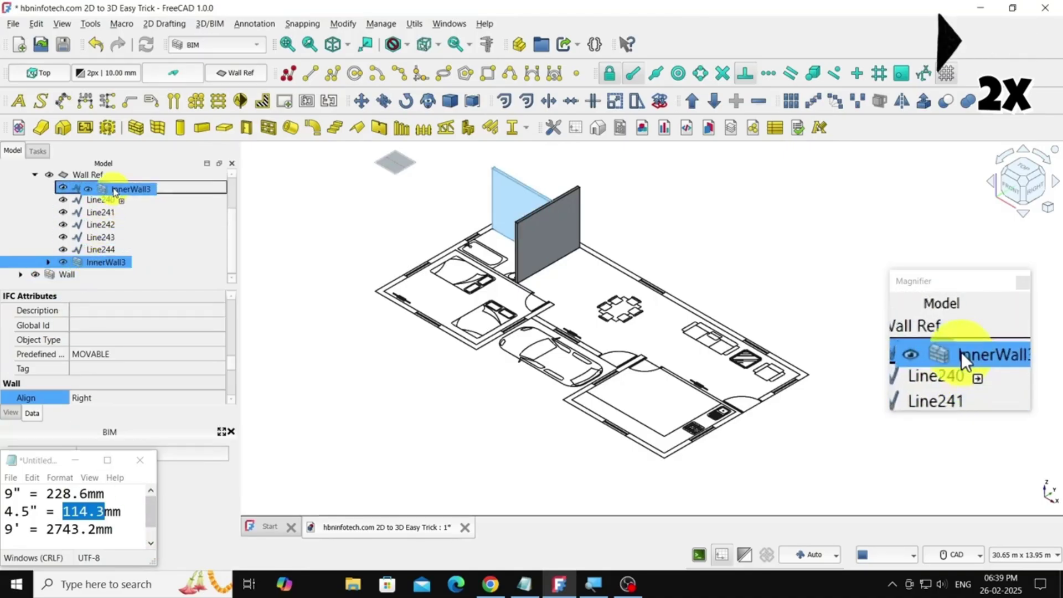
Step: Rename the newest inner wall InnerWall4 and move it and InnerWall3 into the 3D Walls layer
left_click_drag(122, 169, 116, 206)
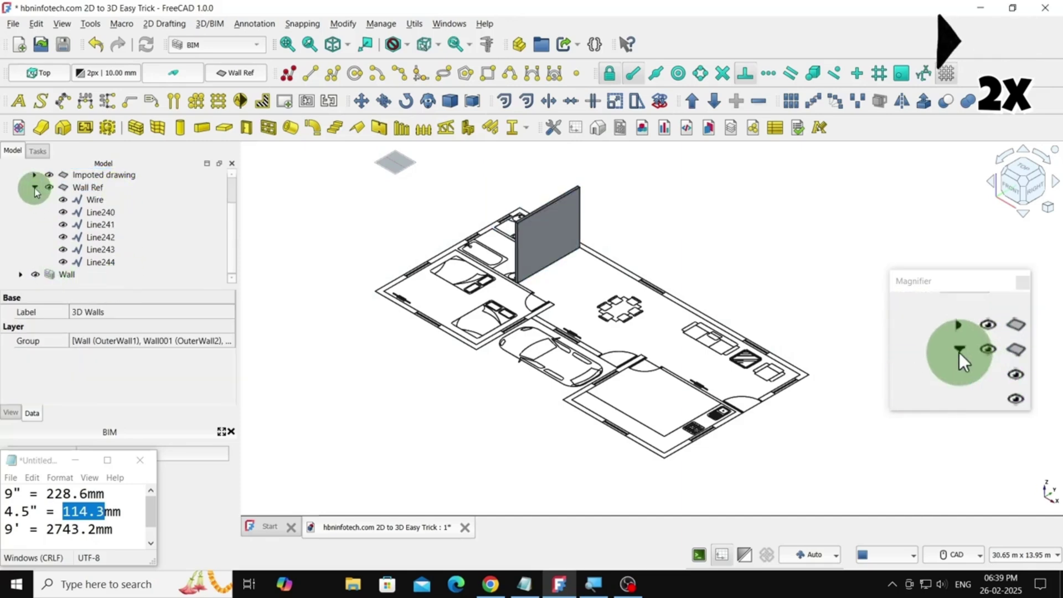
right_click(59, 240)
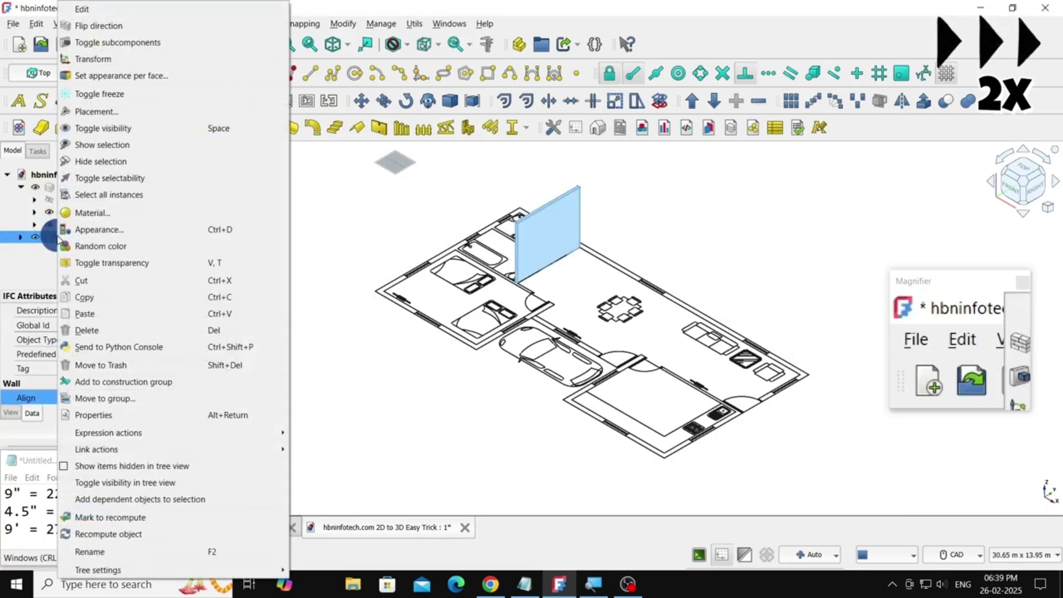
left_click(87, 553)
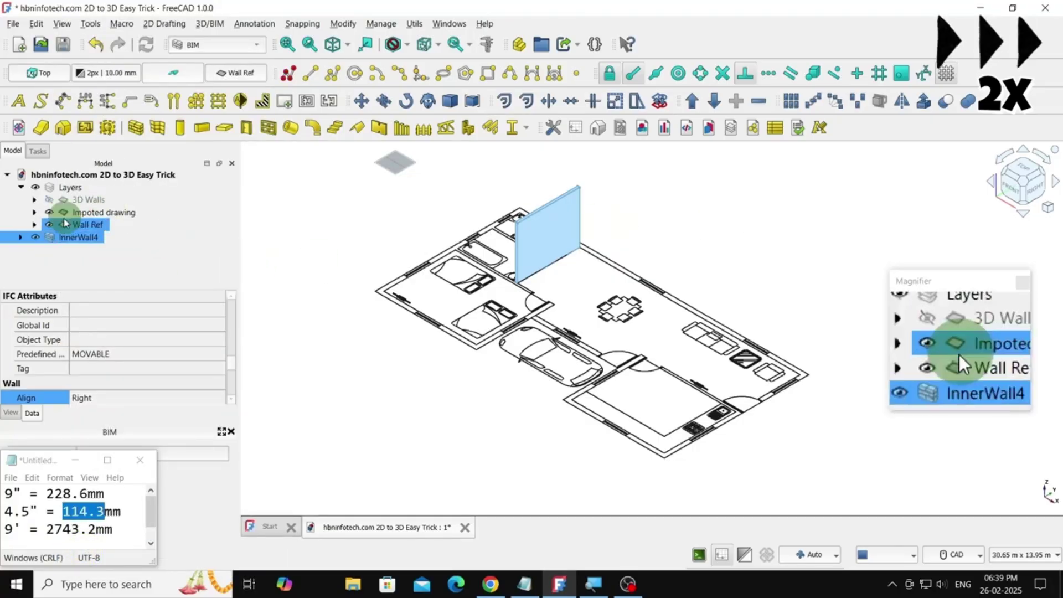
left_click_drag(72, 242, 89, 199)
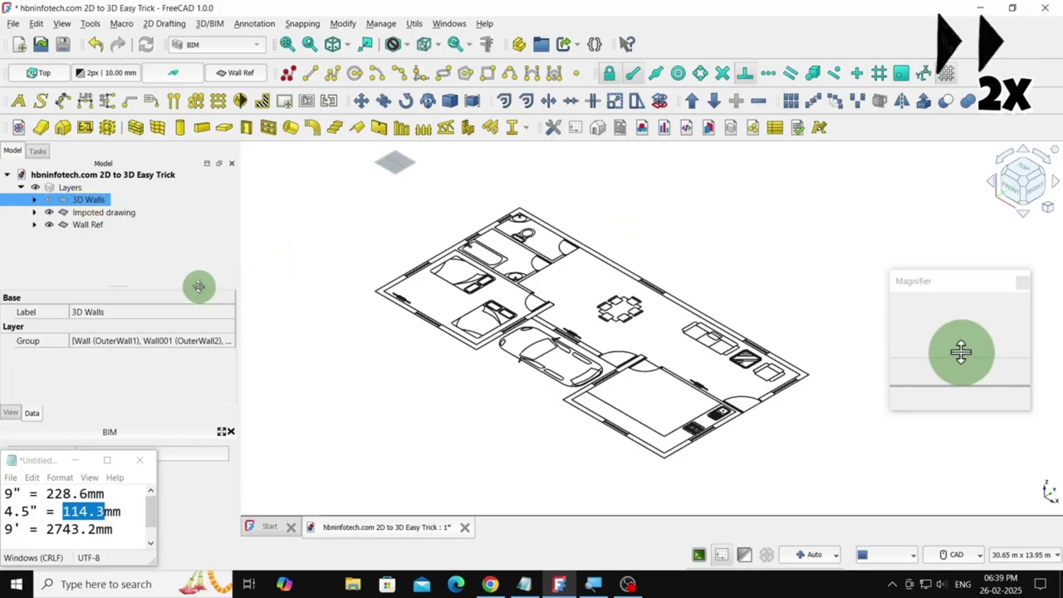
Step: Toggle the 3D Walls layer's visibility and leave all its walls shown over the floor plan
left_click(50, 200)
left_click(49, 200)
left_click(49, 200)
left_click(50, 200)
left_click(50, 200)
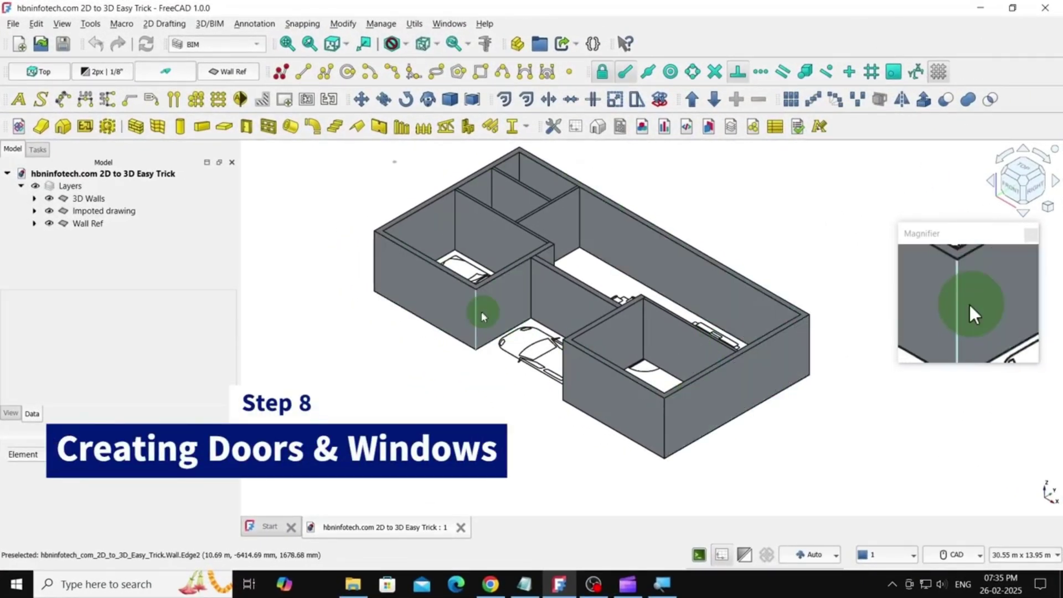
scroll(481, 316, "up", 4)
scroll(482, 316, "down", 4)
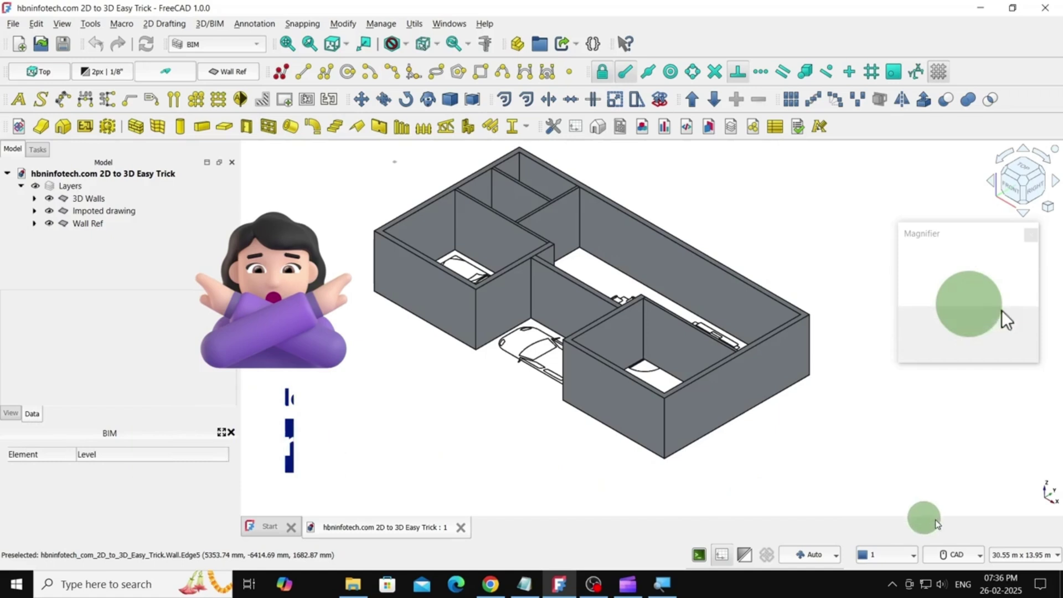
left_click(1010, 555)
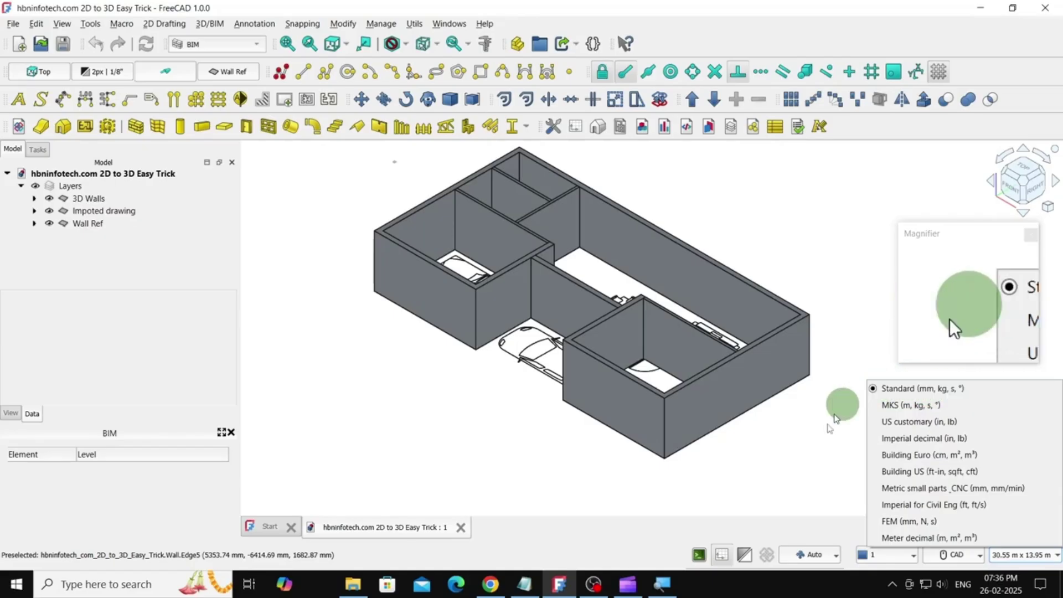
left_click(759, 479)
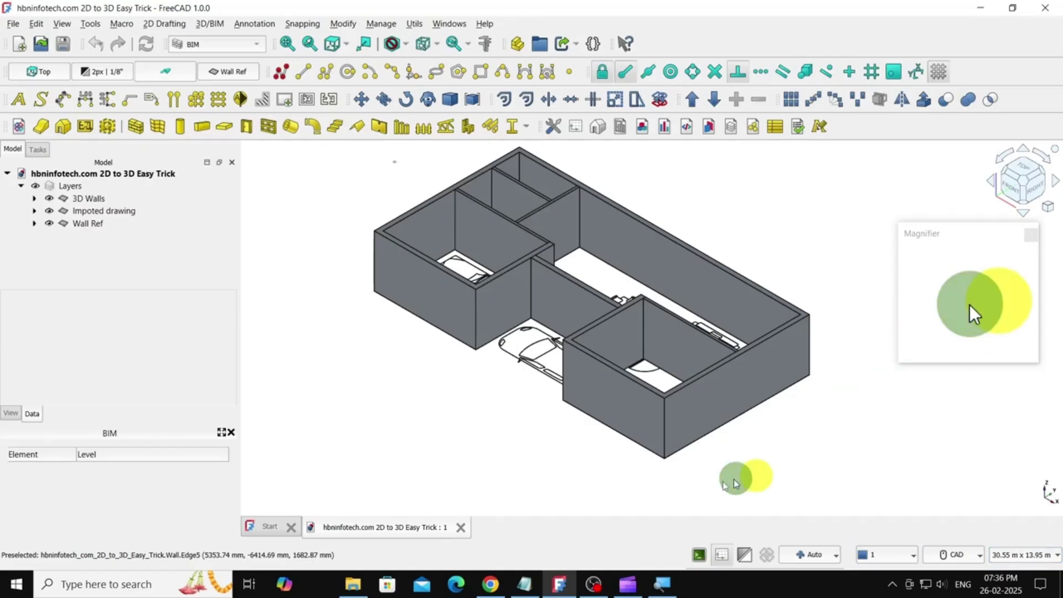
Step: Place a door with the default options in the open area outside the building
left_click(248, 128)
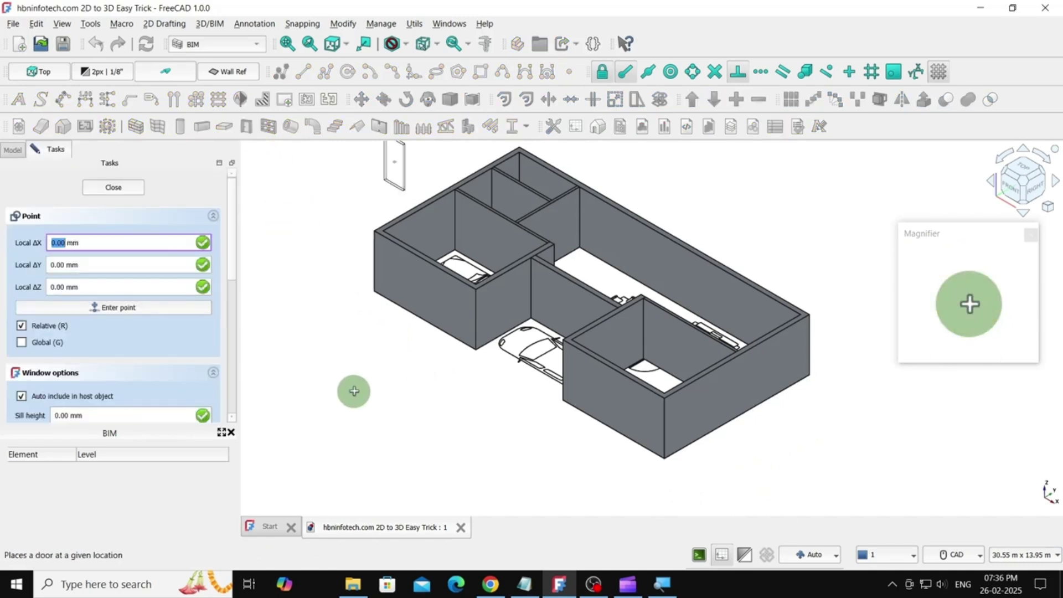
left_click(355, 386)
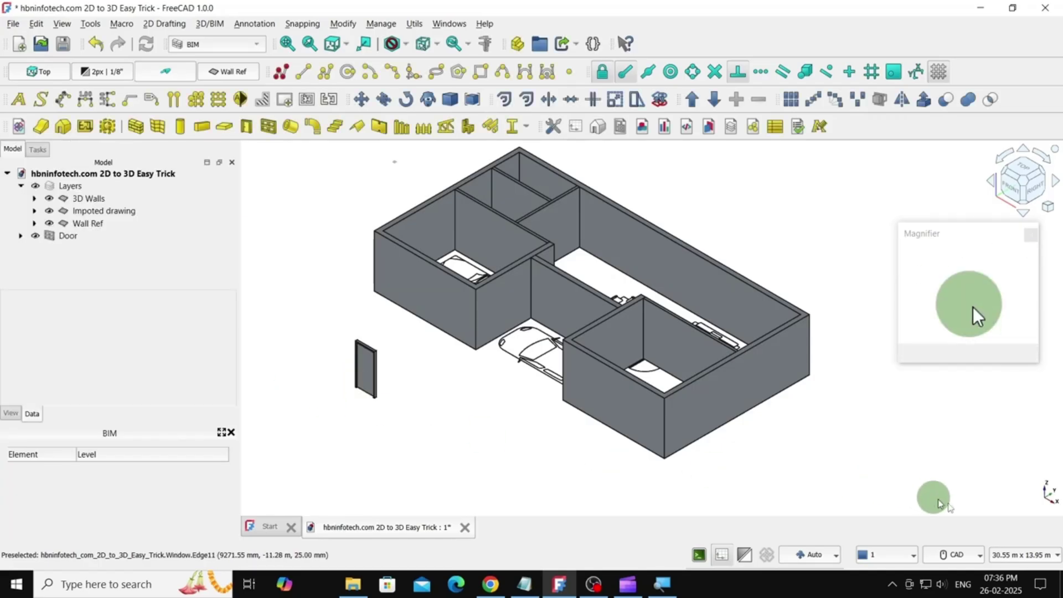
Step: Switch the unit system to Building US (ft-in, sqft, cft) and try to place a door and a window outside the building
left_click(1019, 553)
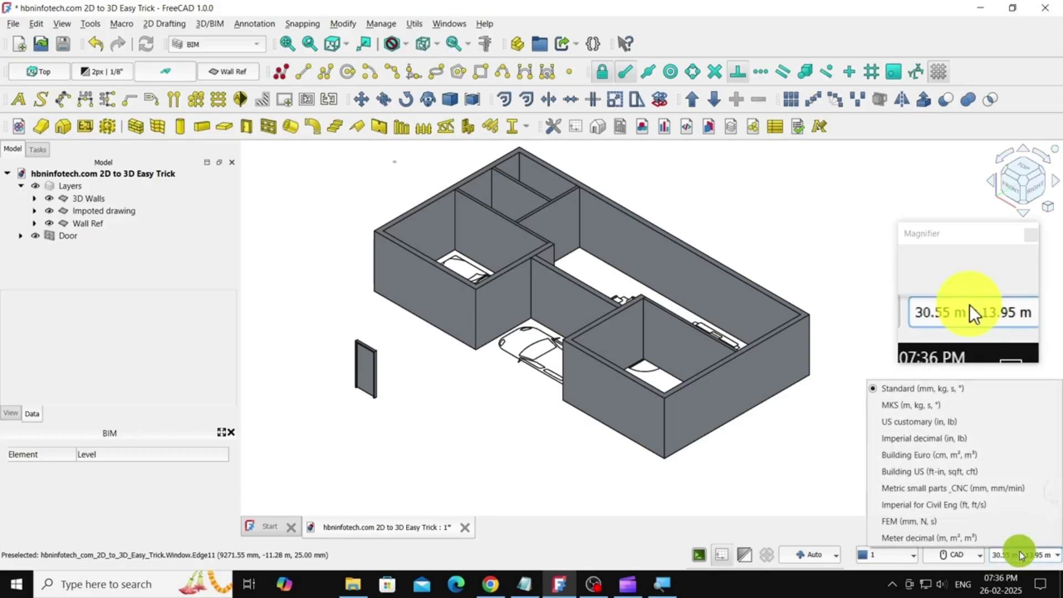
left_click(980, 471)
left_click(250, 127)
left_click(303, 303)
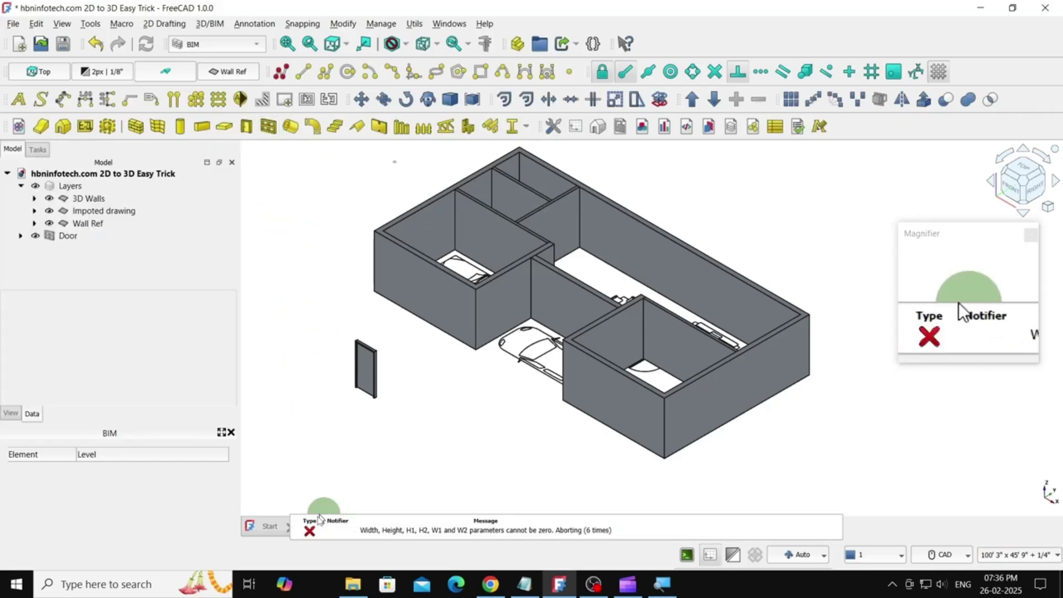
left_click(268, 133)
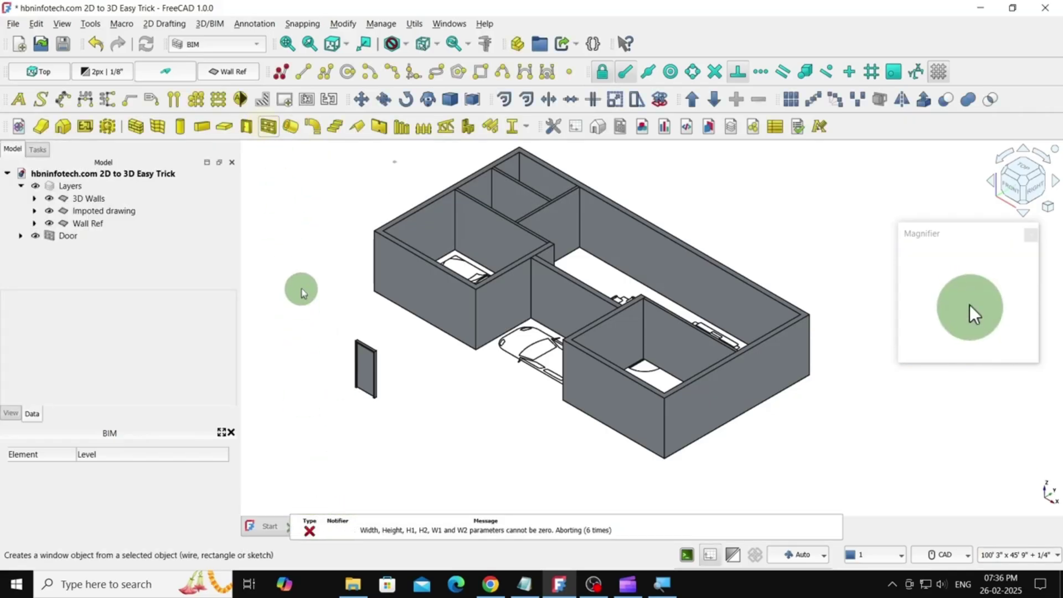
left_click(303, 293)
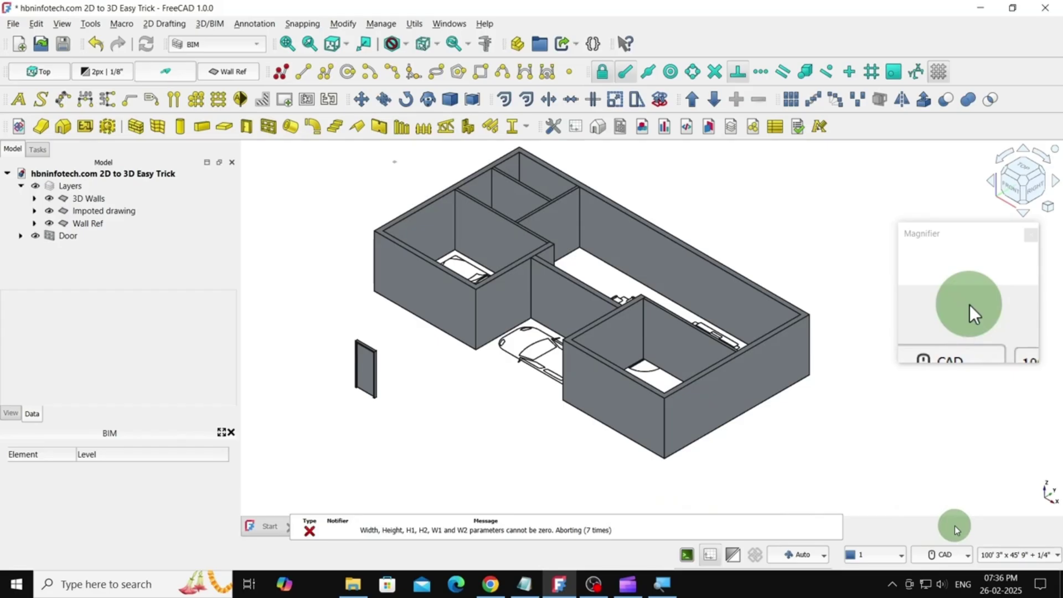
Step: Switch the unit system back to Standard (mm, kg, s, °) and try again to place a door and a window
left_click(994, 555)
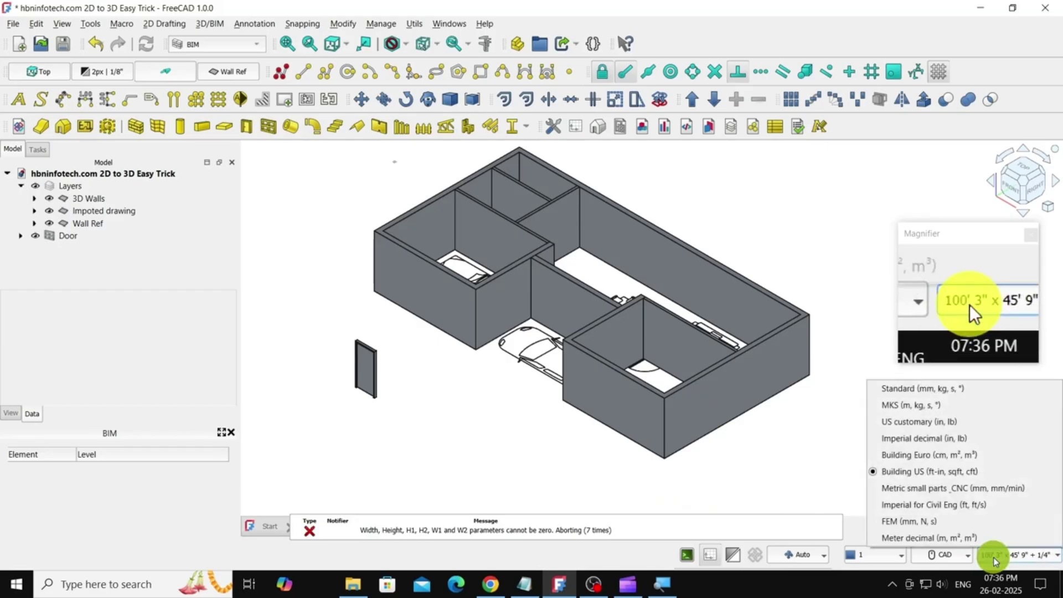
left_click(920, 388)
left_click(246, 127)
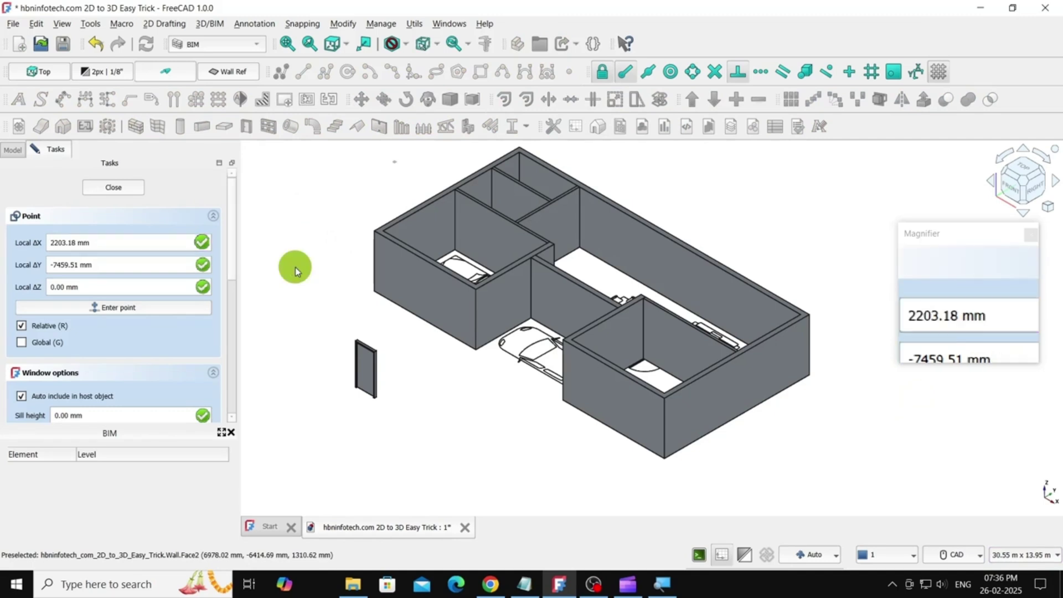
left_click(295, 267)
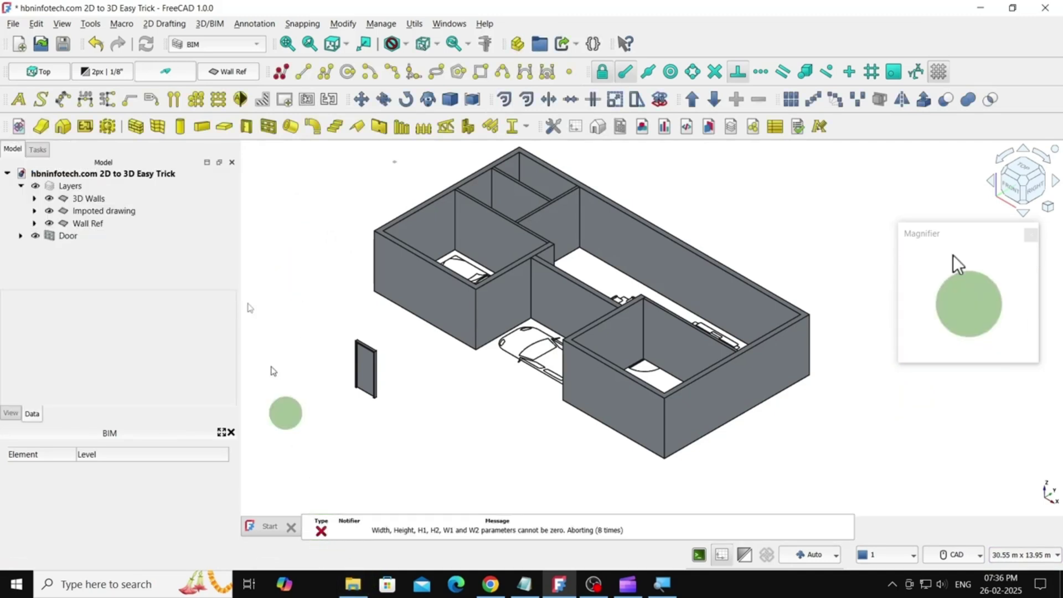
left_click(267, 126)
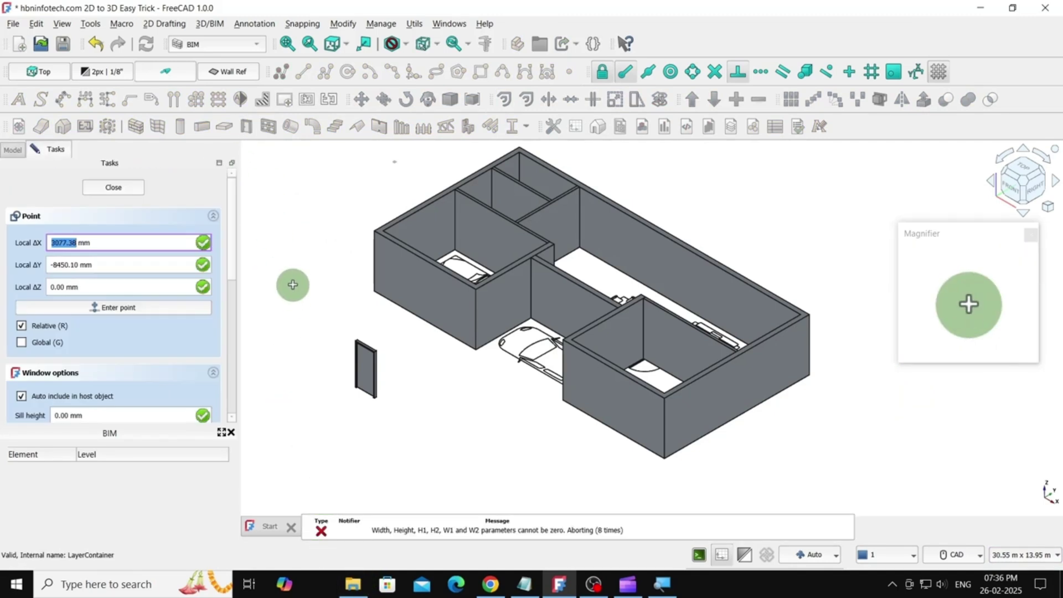
left_click(294, 287)
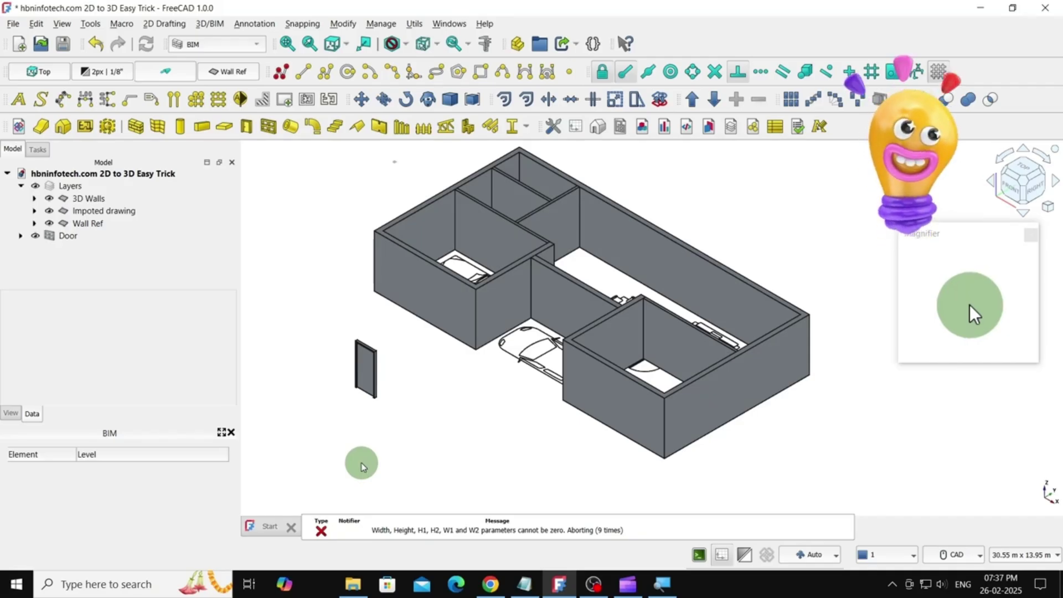
Step: Reset all program preferences to their default values
left_click(36, 24)
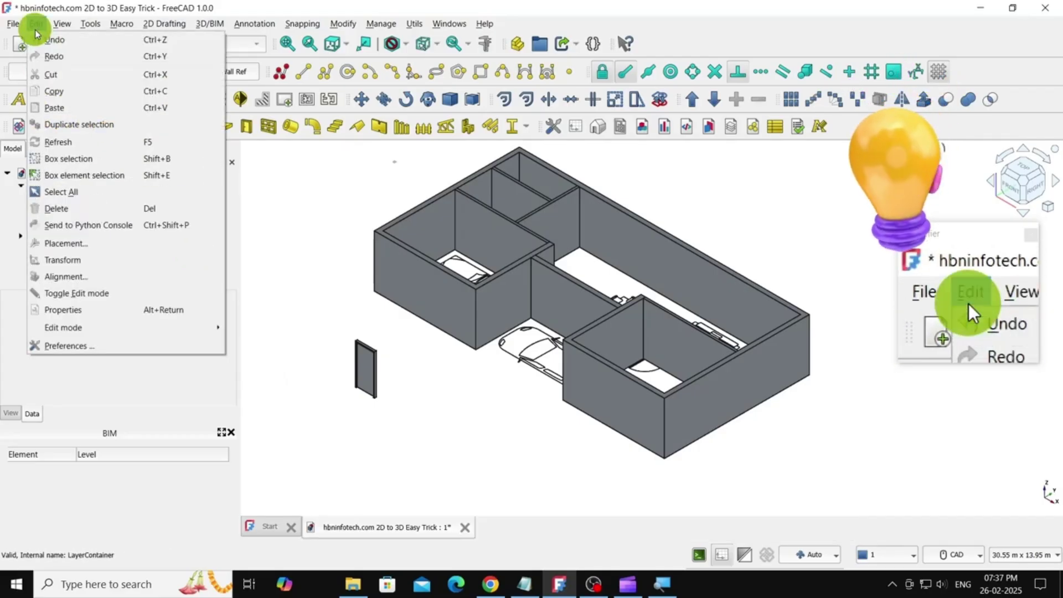
left_click(76, 346)
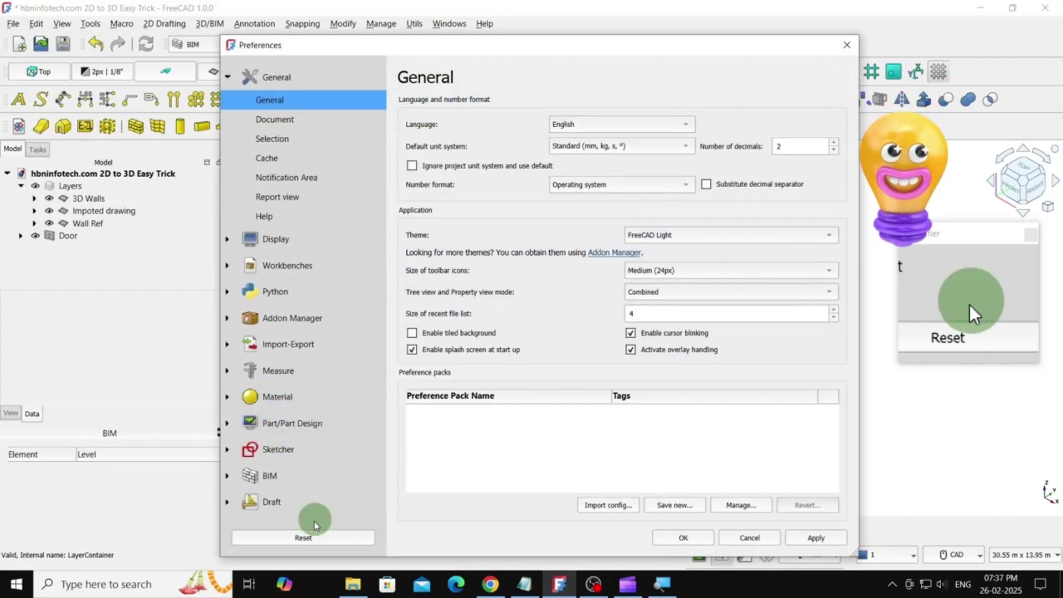
left_click(311, 537)
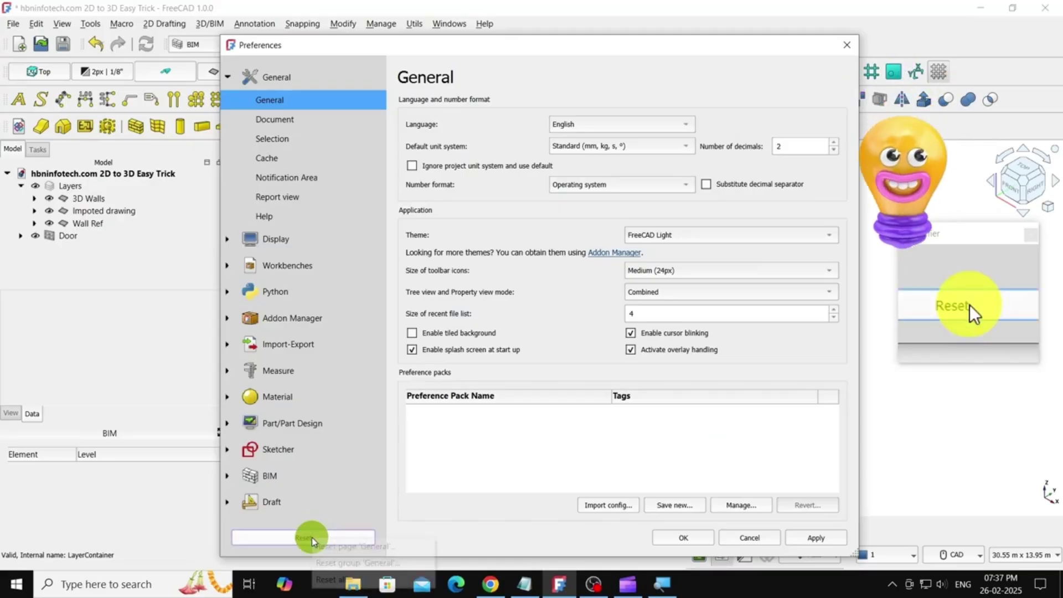
left_click(333, 579)
left_click(531, 332)
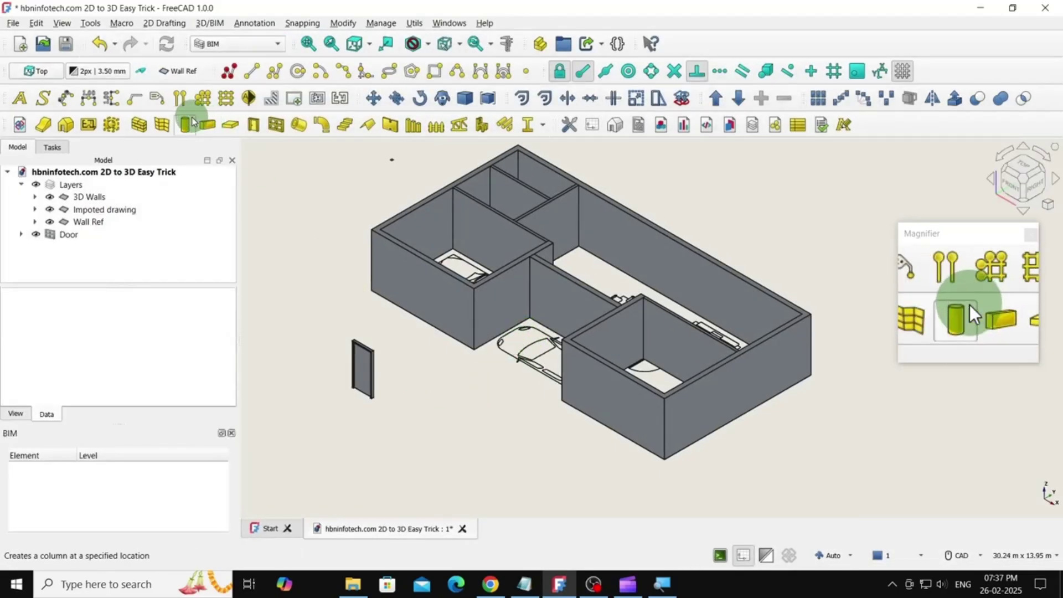
Step: Place a second door and a window in a row beside the first door, outside the building
left_click(253, 127)
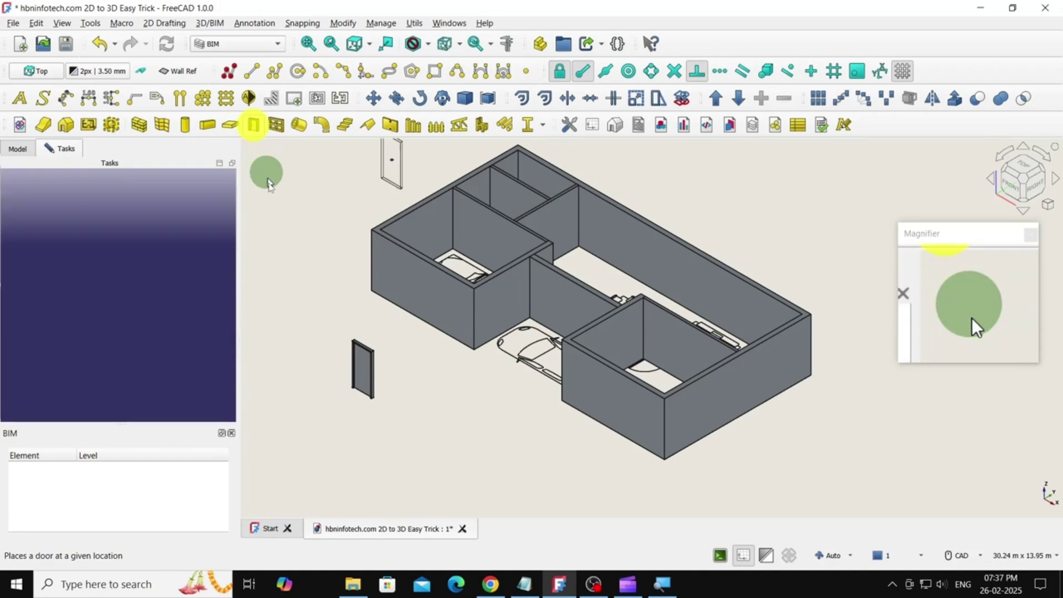
left_click(422, 430)
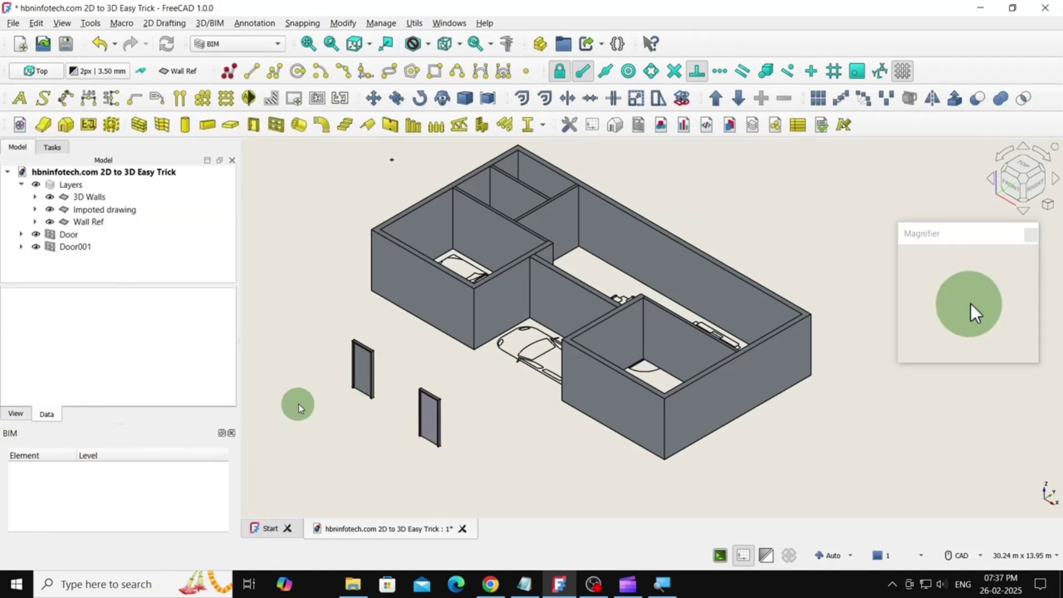
left_click(276, 126)
left_click(488, 443)
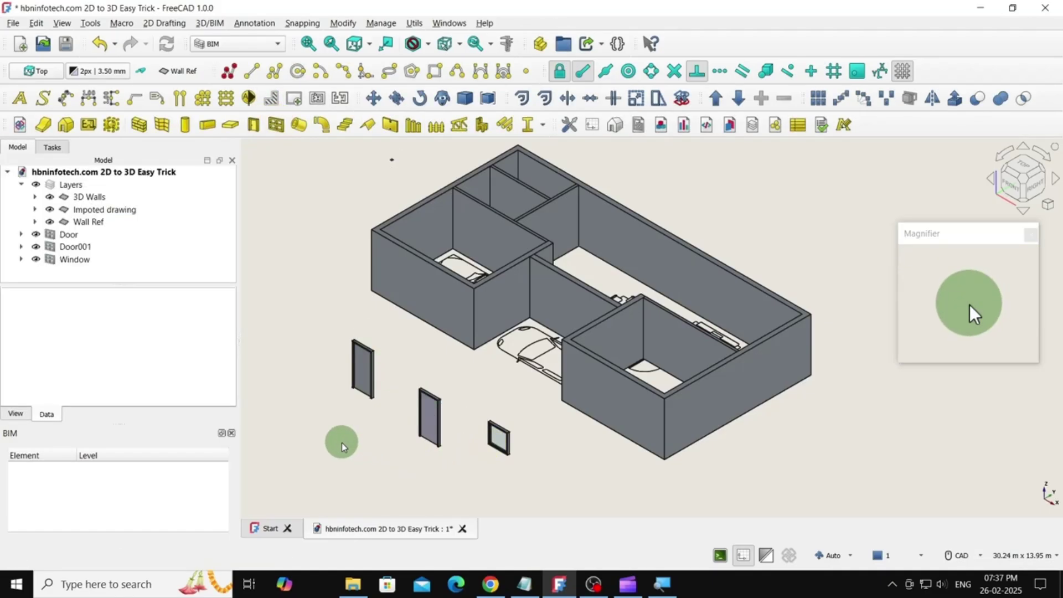
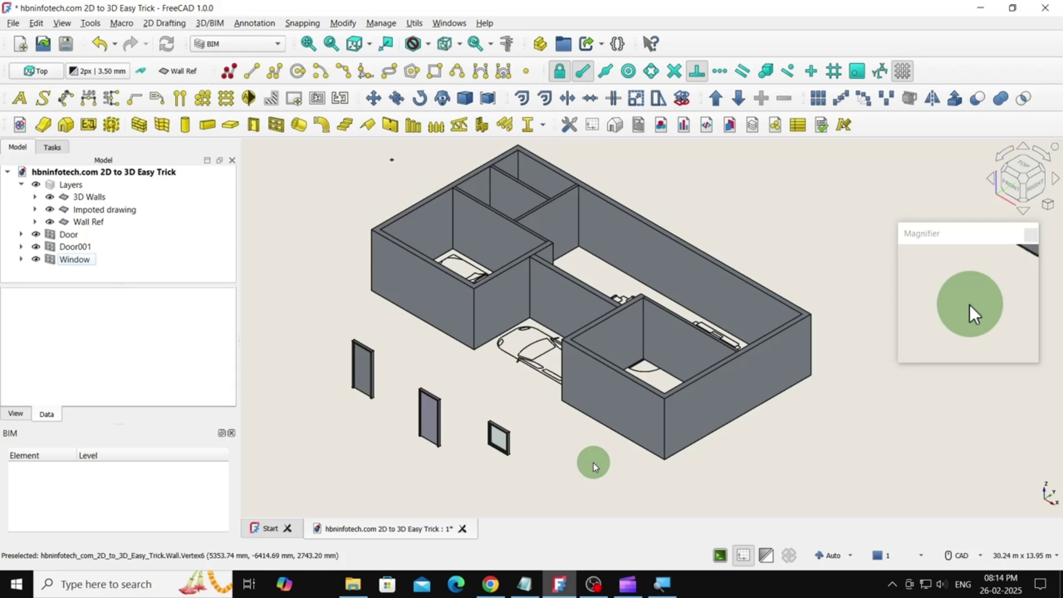
Step: Copy the first door using Move with the Copy option, placing the duplicate just behind it outside the building
left_click(359, 352)
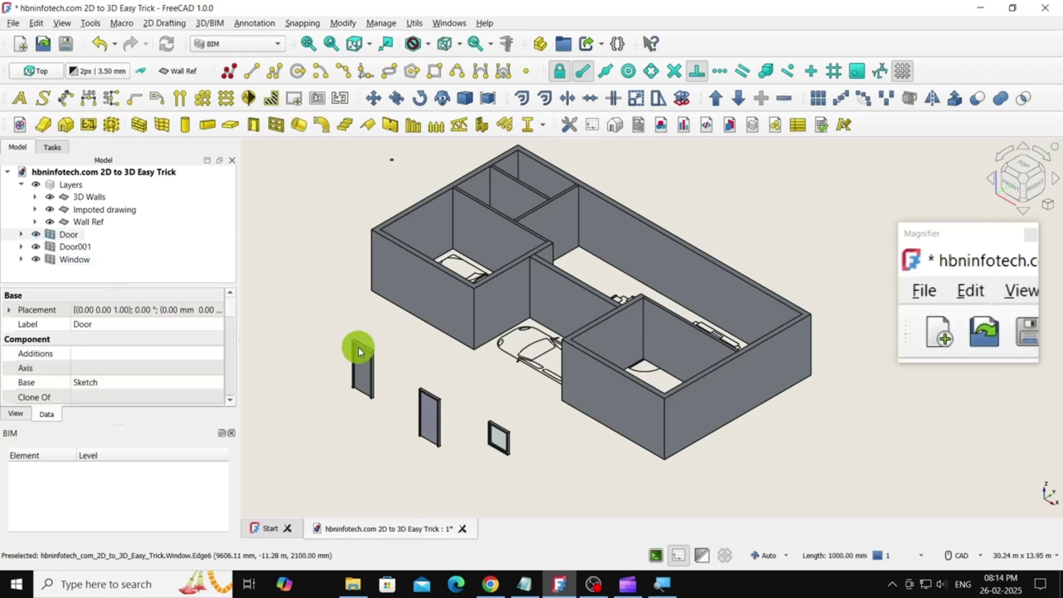
left_click(373, 104)
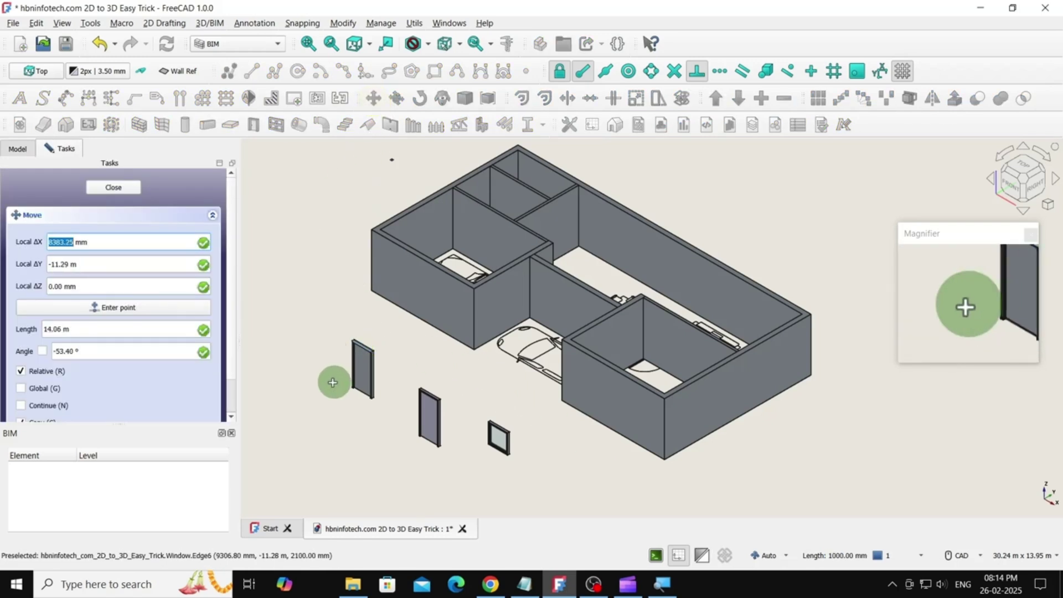
left_click(60, 384)
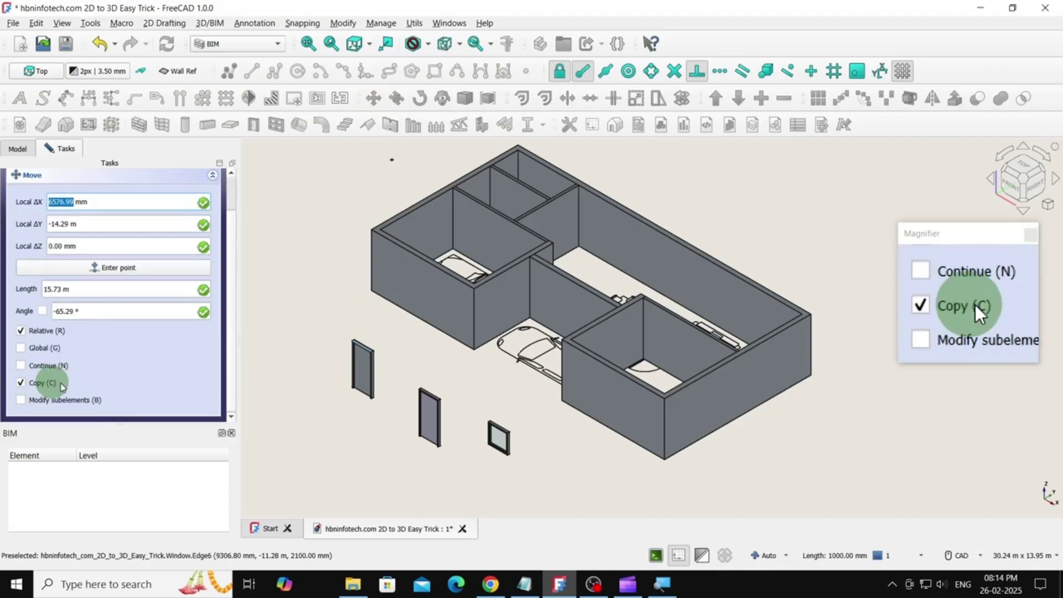
left_click(352, 387)
left_click(299, 333)
Step: Copy the duplicated door onward twice, placing the two new doors farther along the same side of the building
left_click(373, 108)
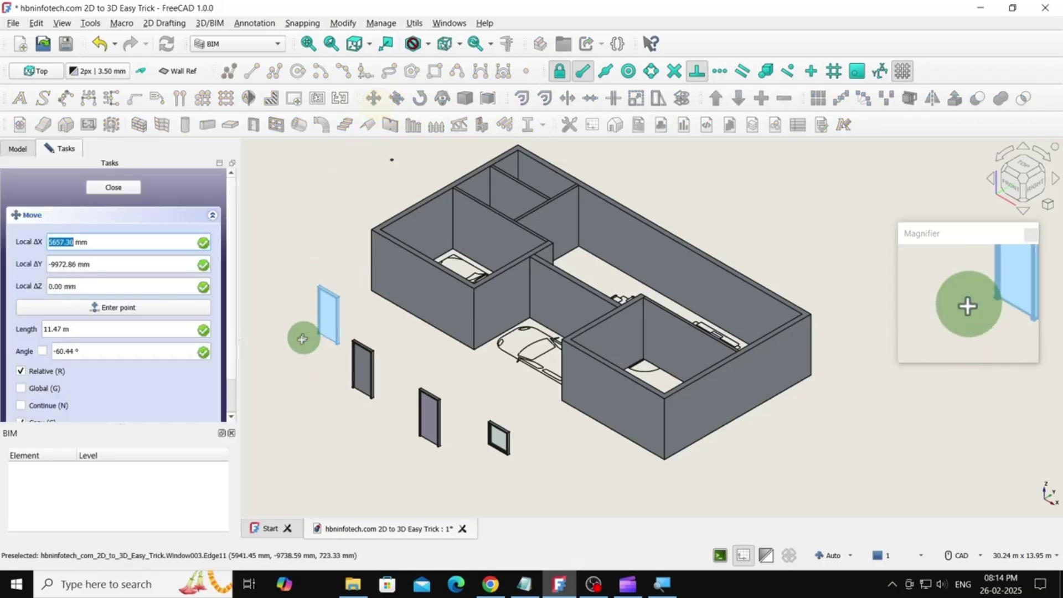
left_click(316, 323)
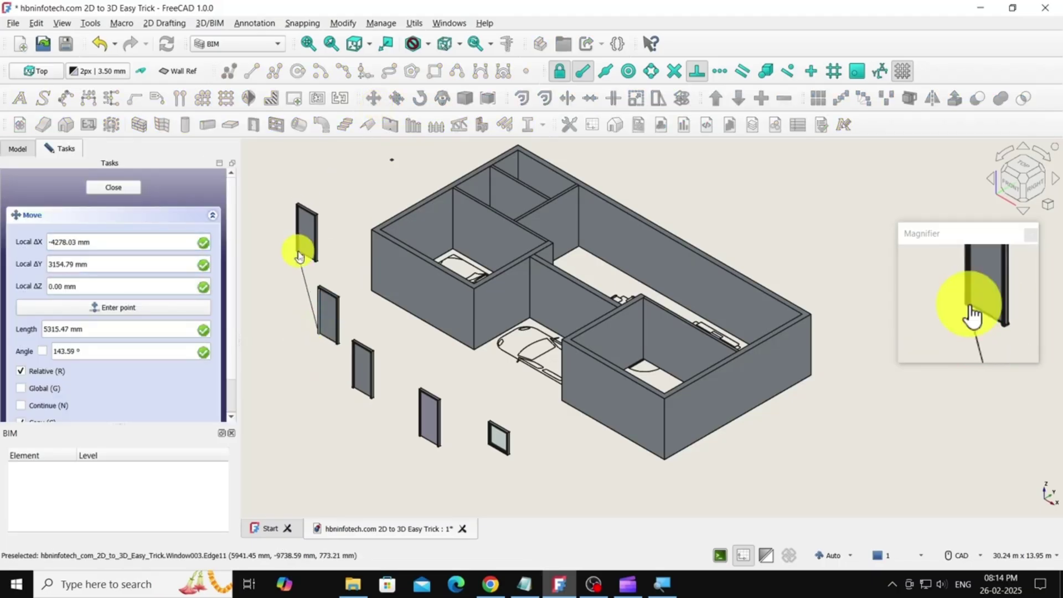
left_click(299, 237)
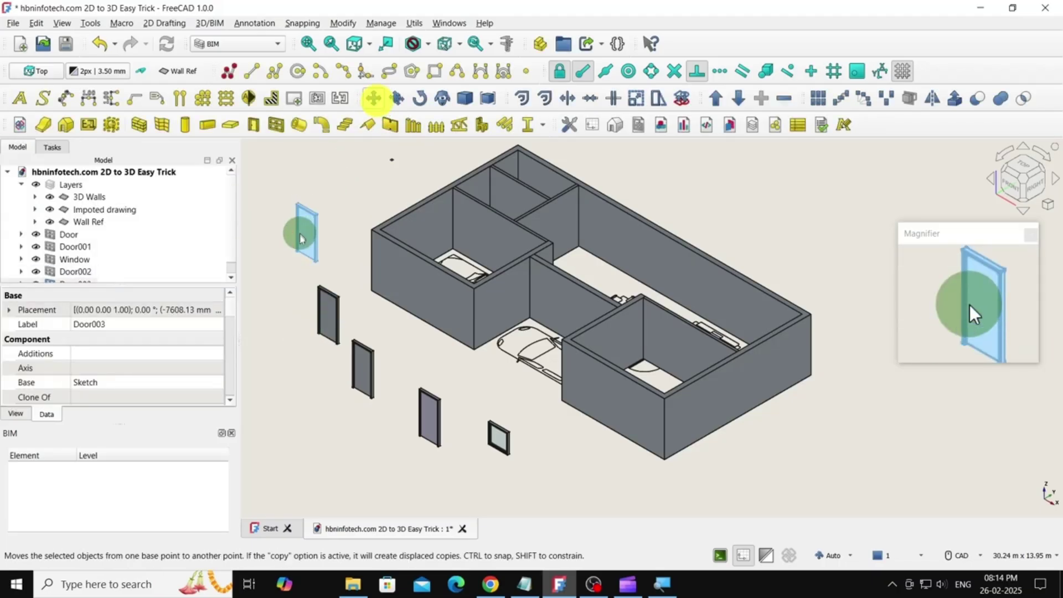
left_click(374, 101)
left_click(300, 237)
left_click(327, 181)
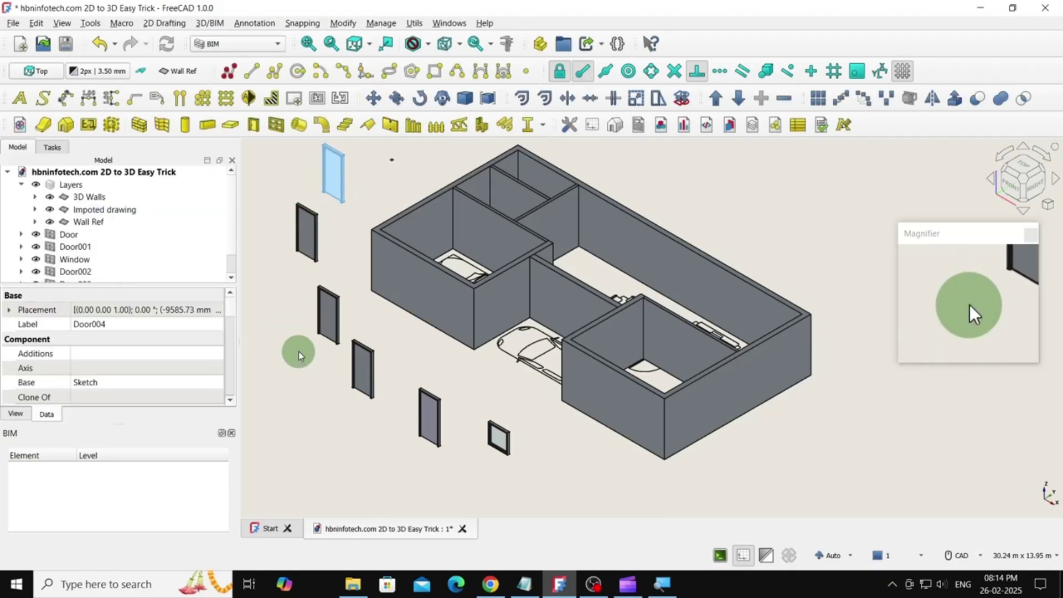
Step: Set the height of the original door outside the building to 5000 mm
left_click(358, 366)
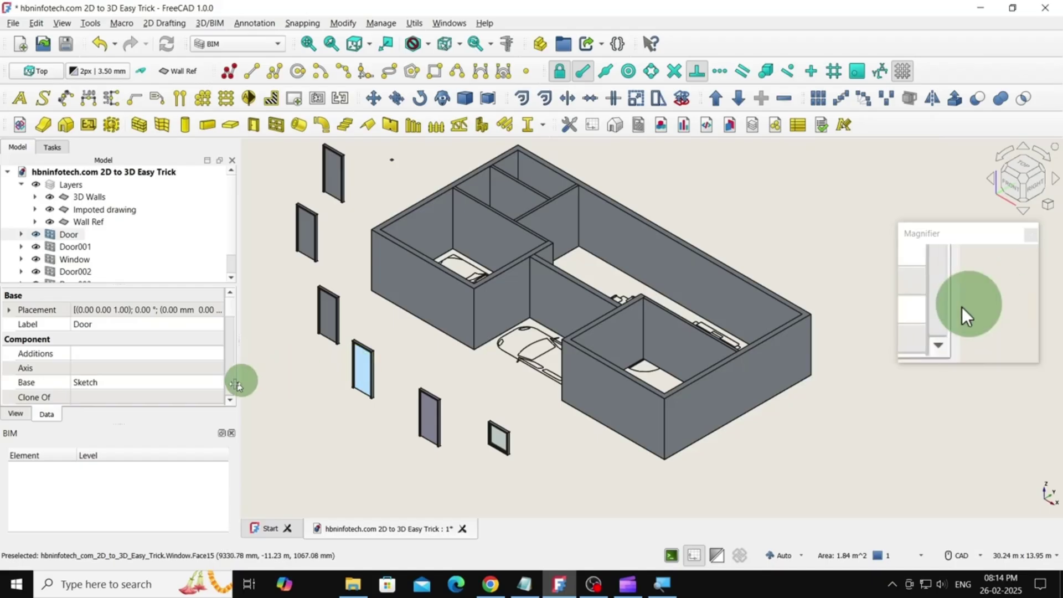
scroll(170, 230, "down", 1)
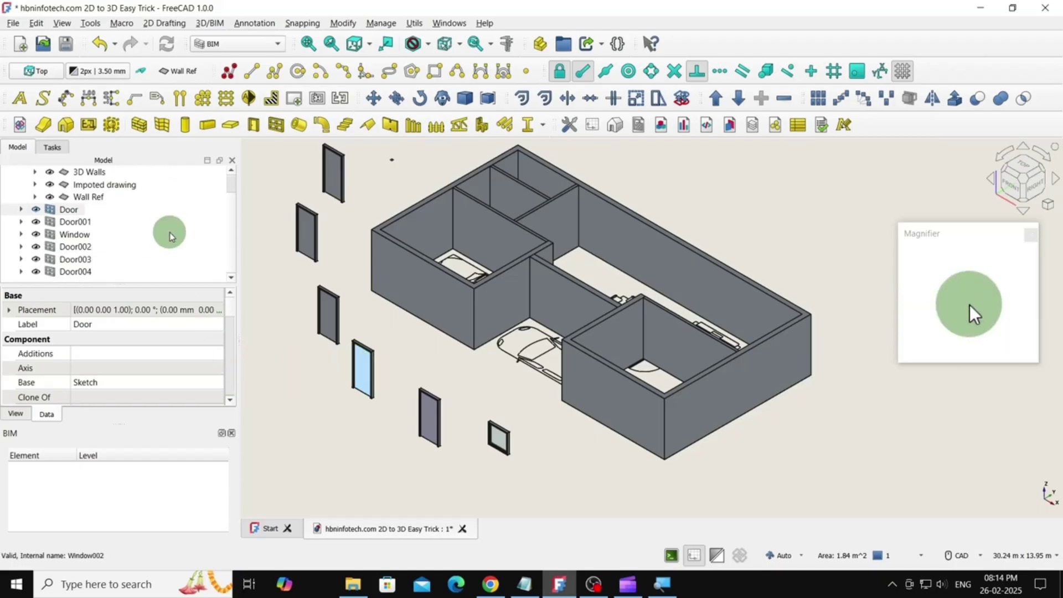
left_click(68, 210)
scroll(177, 359, "down", 2)
scroll(182, 361, "down", 8)
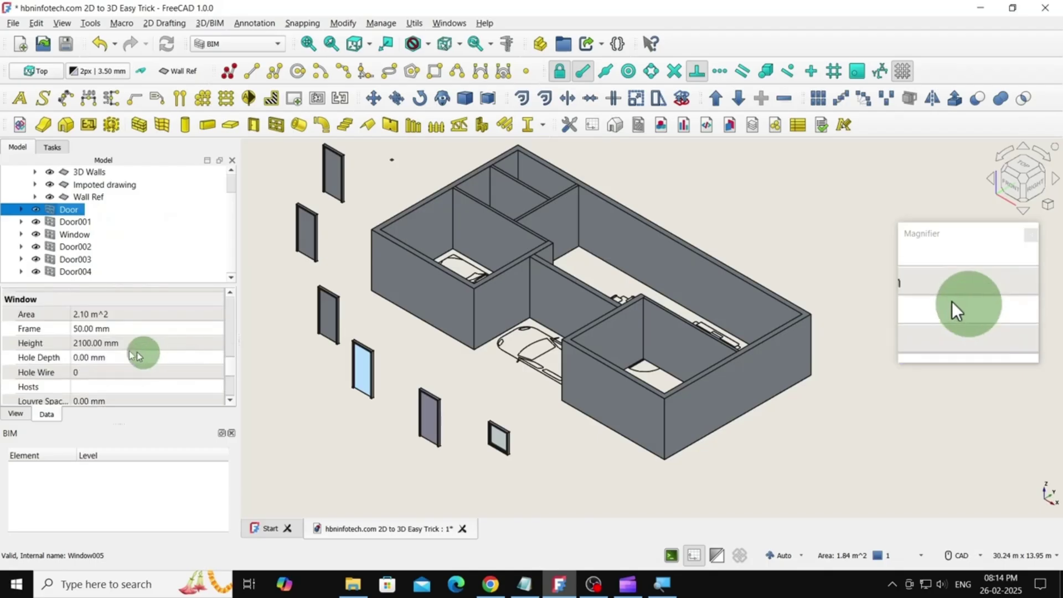
left_click(95, 344)
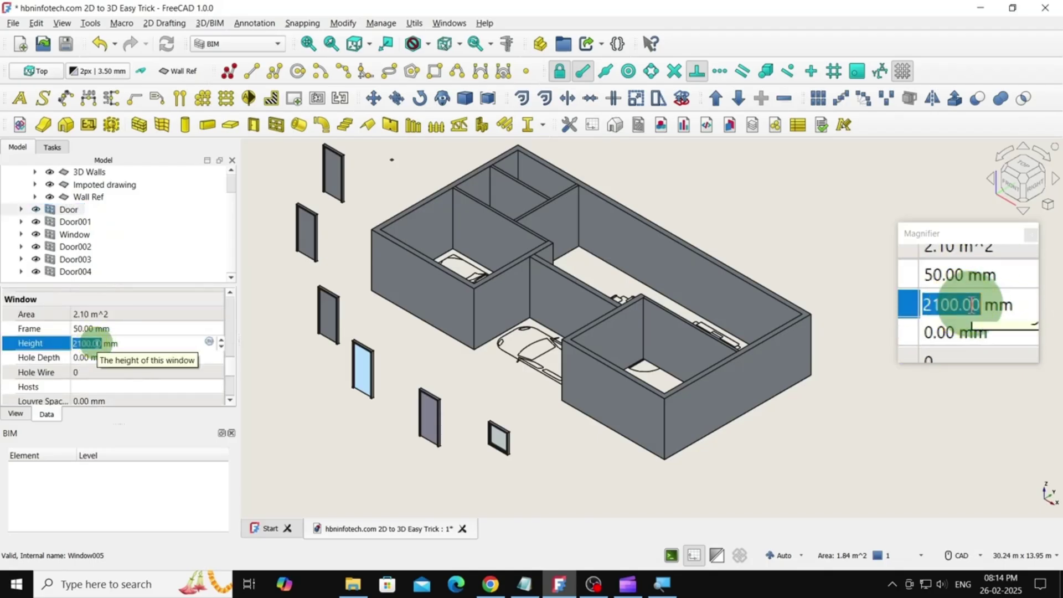
key("Return")
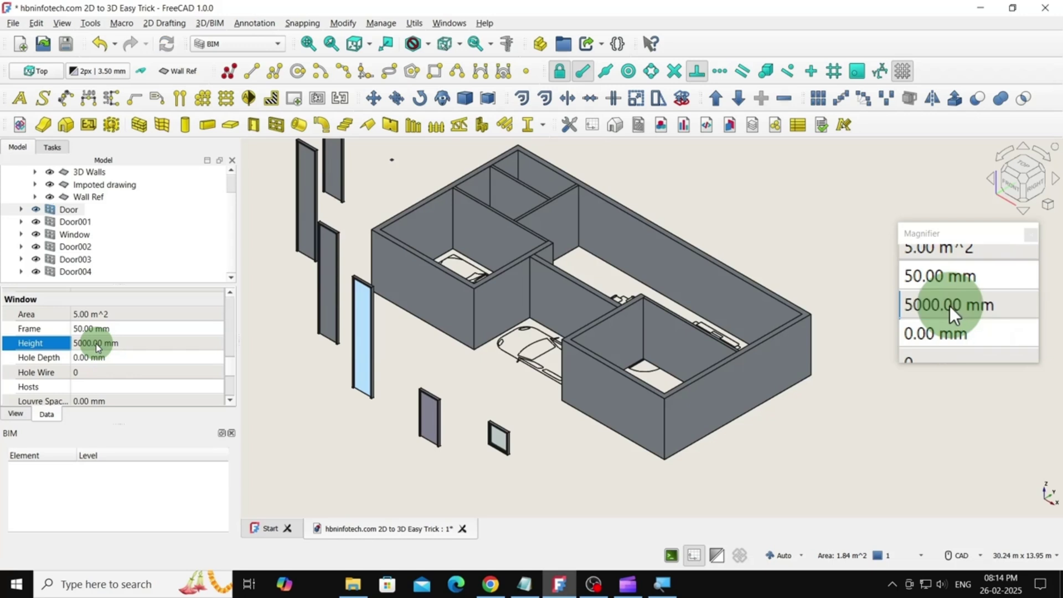
left_click(383, 426)
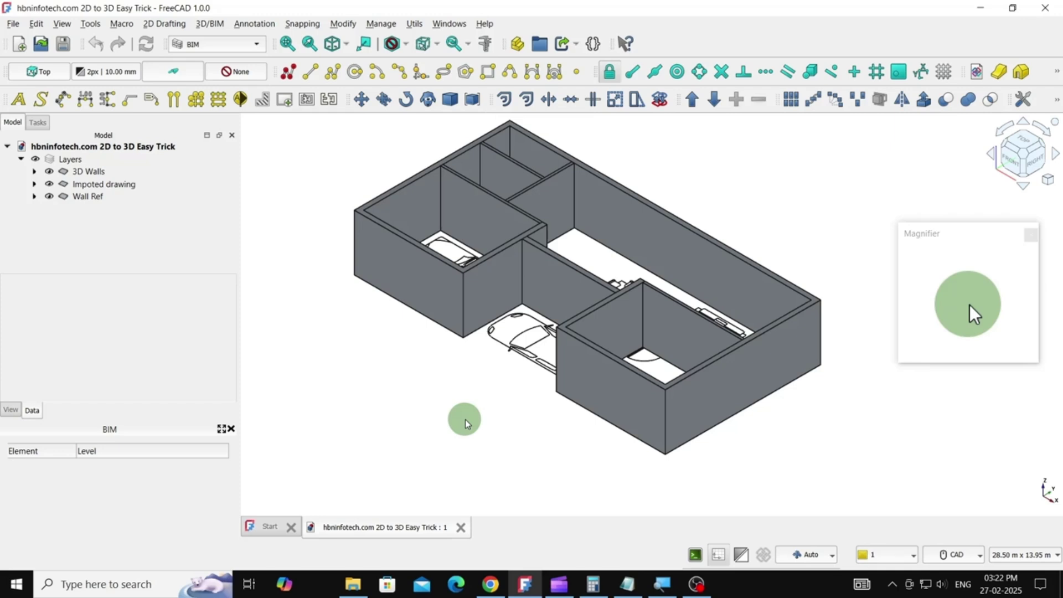
Step: Set the transparency of the 3D Walls layer to 60
left_click(91, 171)
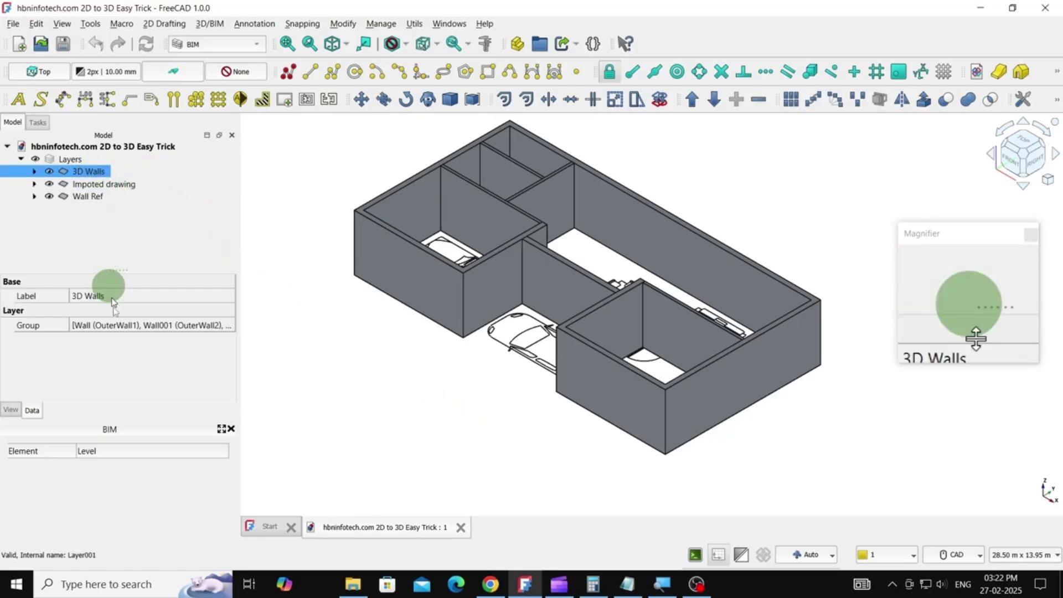
left_click(10, 410)
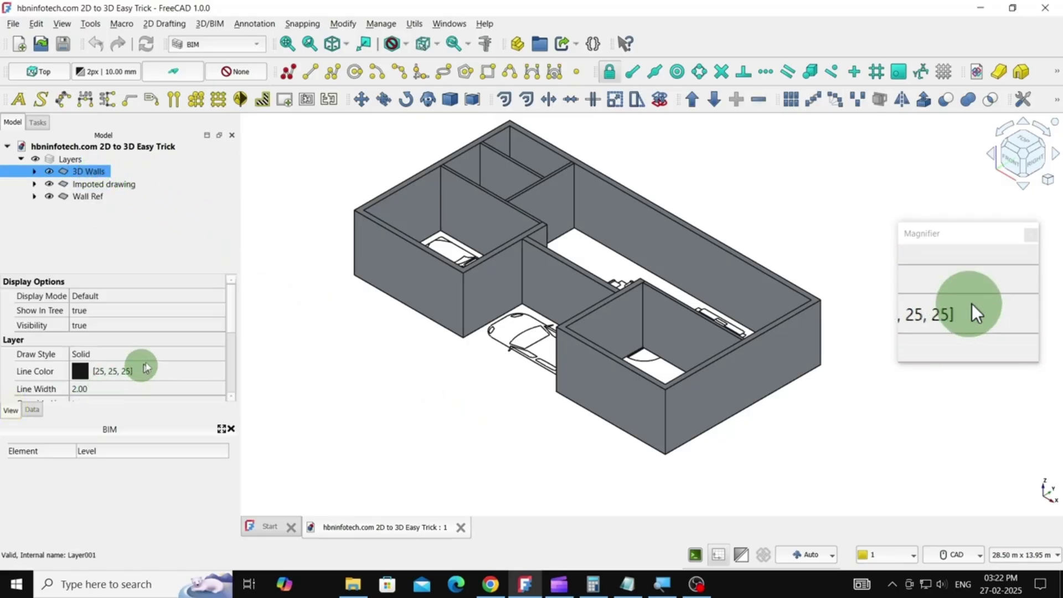
scroll(141, 370, "down", 2)
left_click(93, 368)
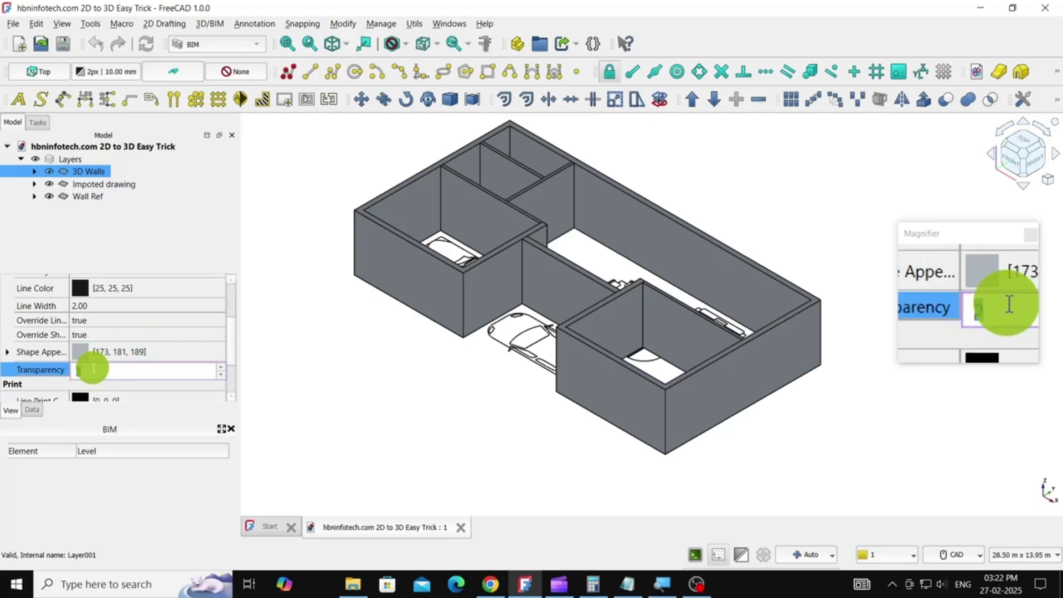
type("60")
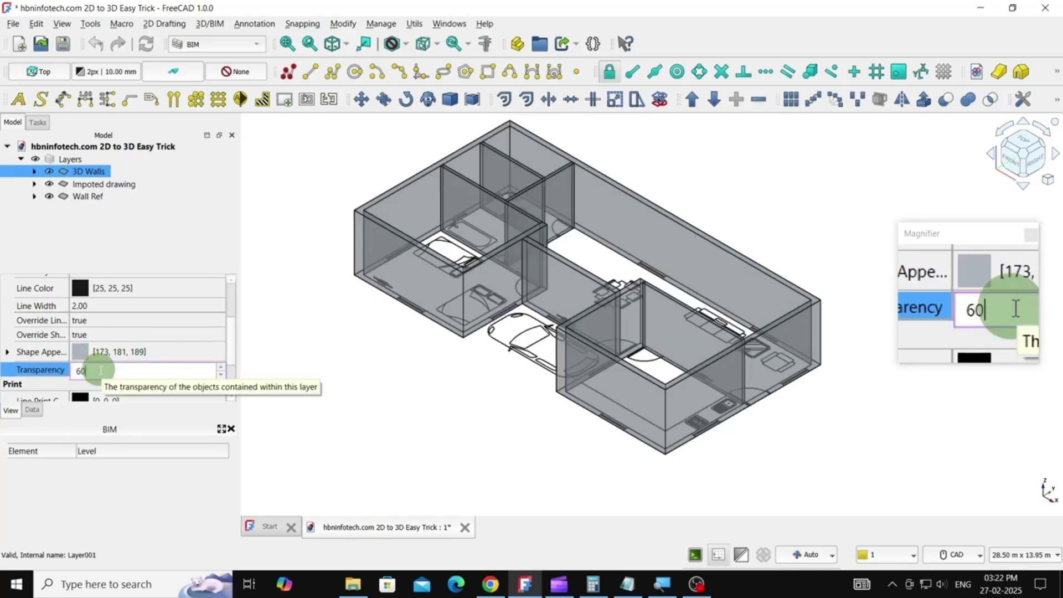
key("Return")
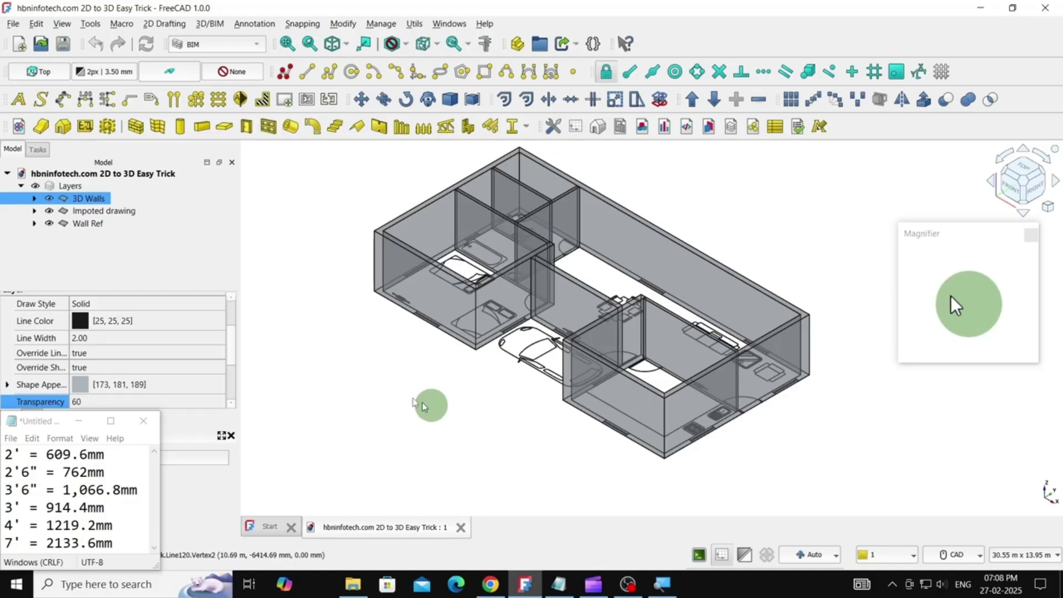
Step: Examine which wall each entry of the 3D Walls layer represents by selecting outer and inner walls in the tree and model
left_click(34, 198)
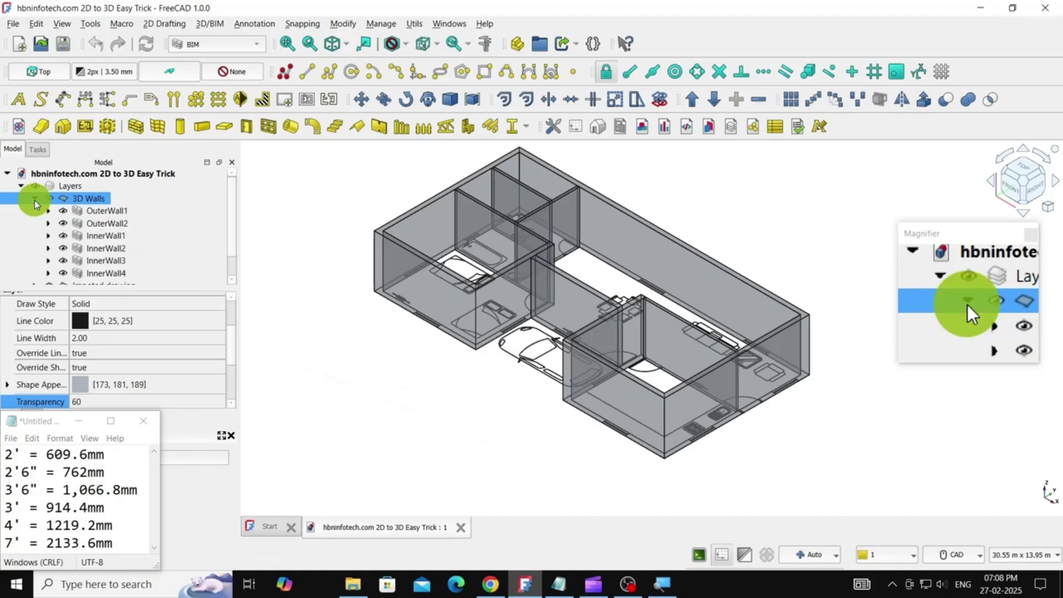
left_click(93, 211)
left_click(105, 235)
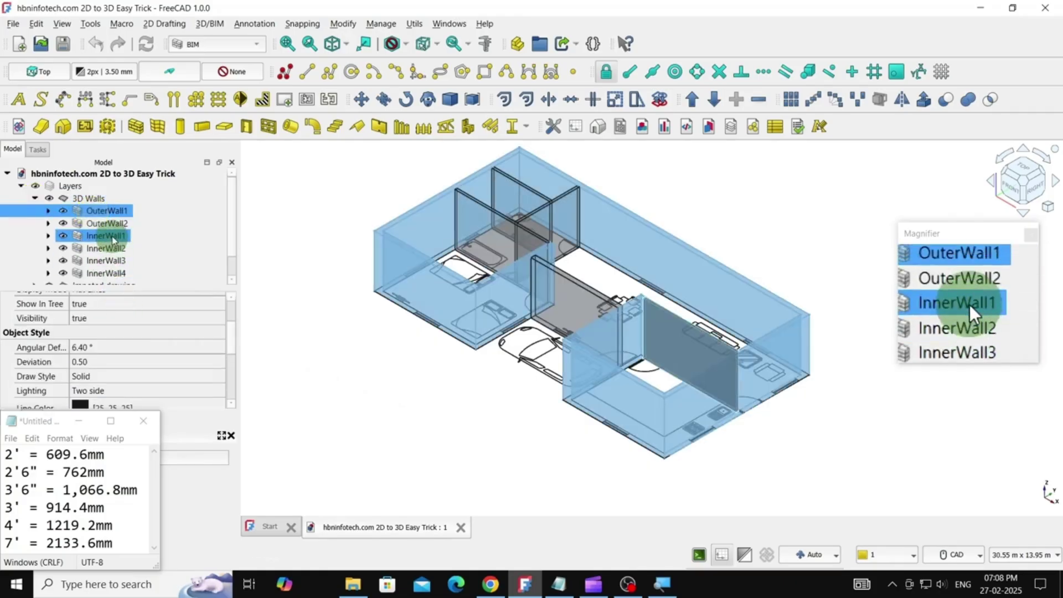
left_click(107, 261, "ctrl")
left_click(107, 261, "ctrl")
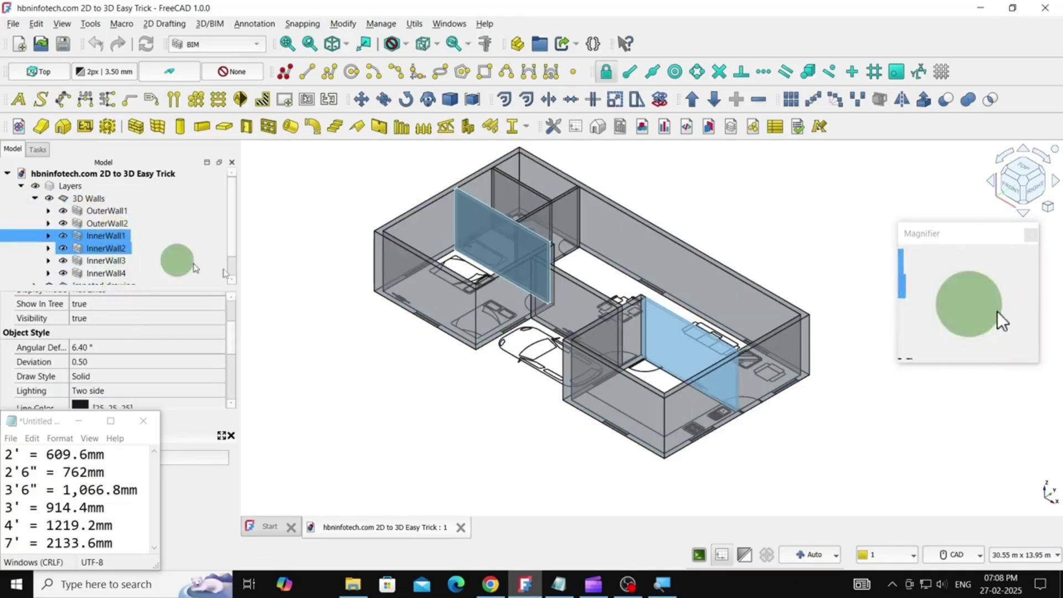
left_click(472, 237)
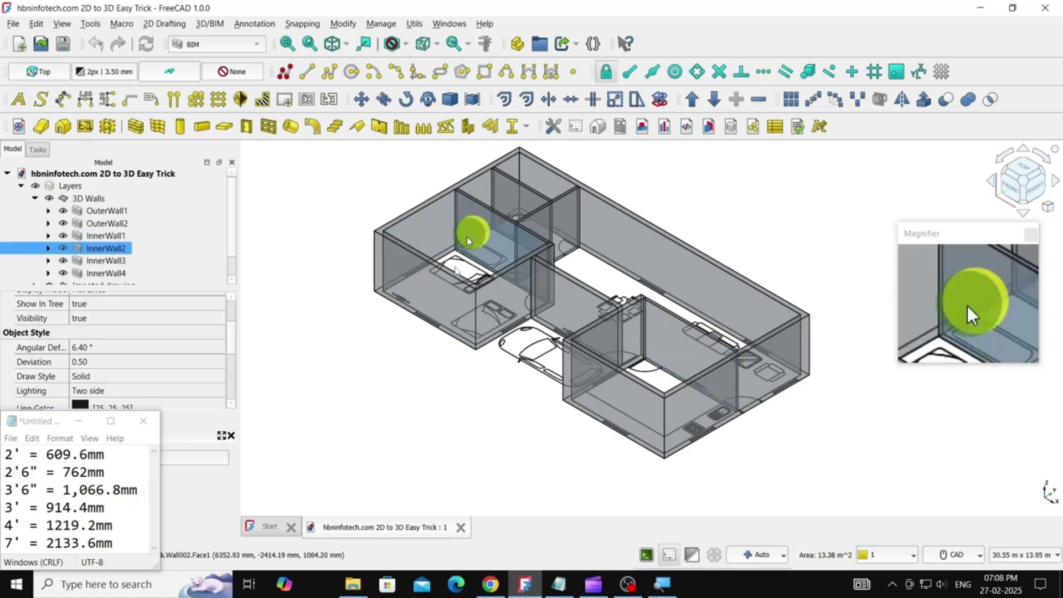
left_click(425, 287)
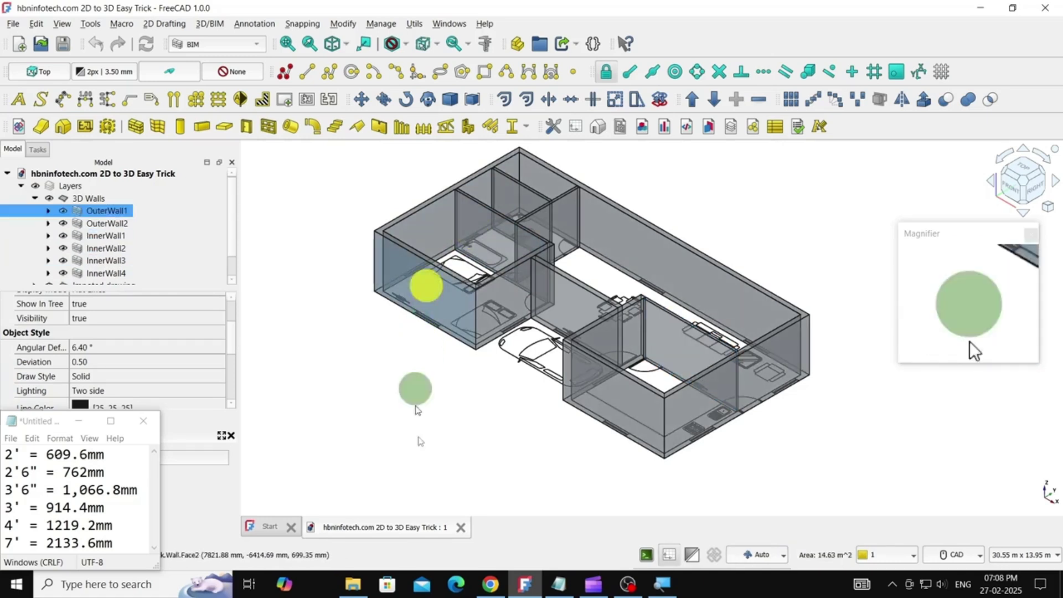
left_click(570, 312)
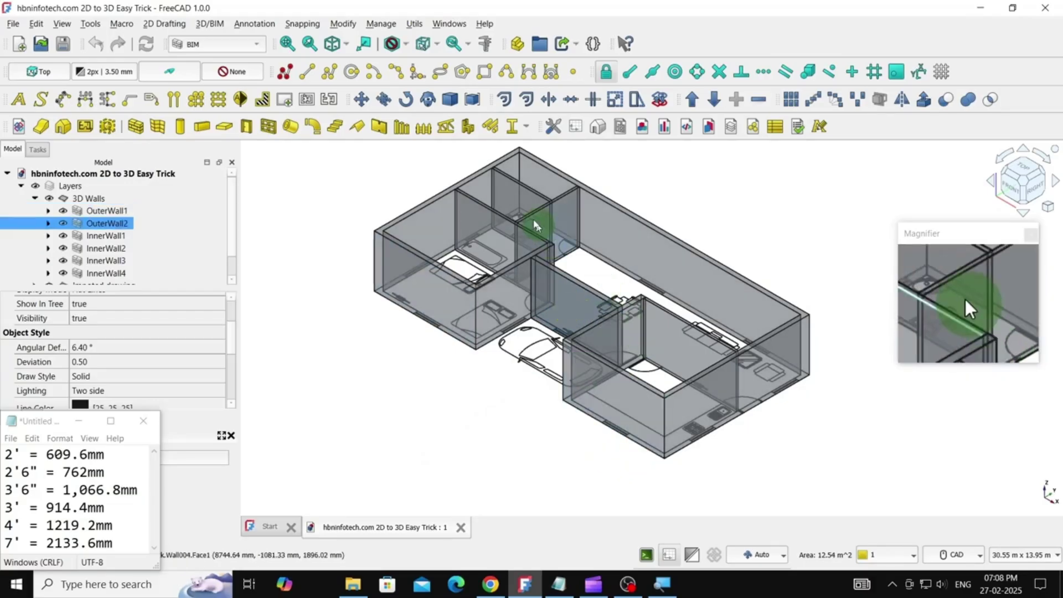
left_click(519, 196)
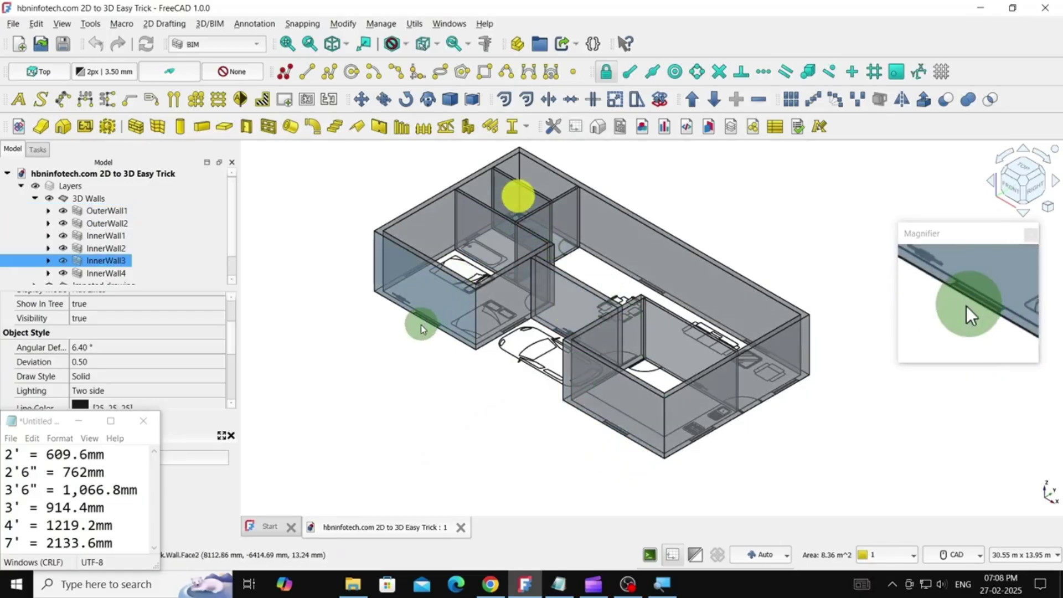
Step: Hide and show InnerWall3 and OuterWall1 in turn to check which walls they are in the model
left_click(63, 261)
left_click(63, 261)
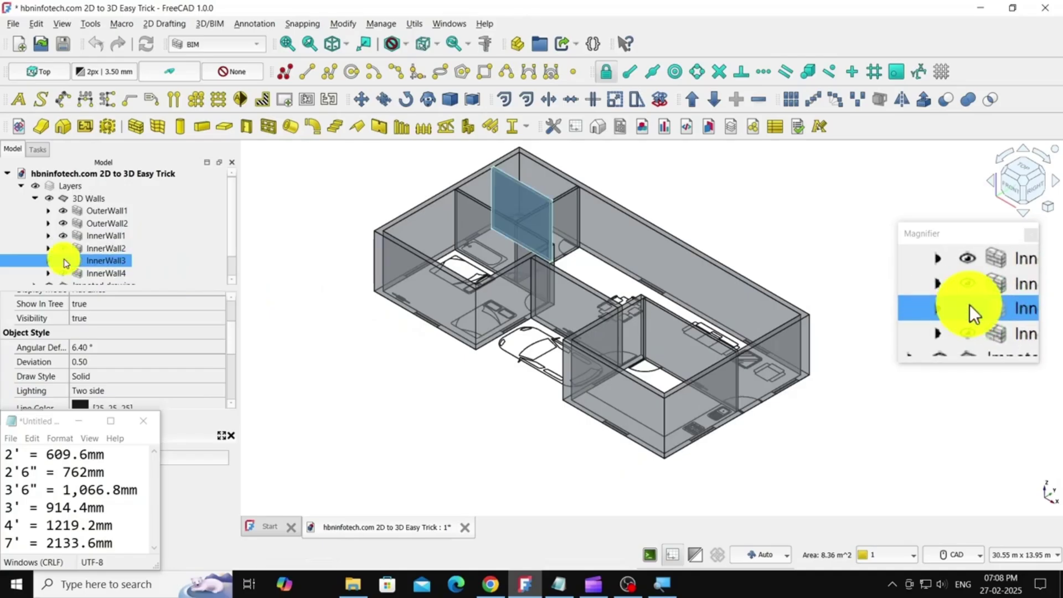
left_click(423, 289)
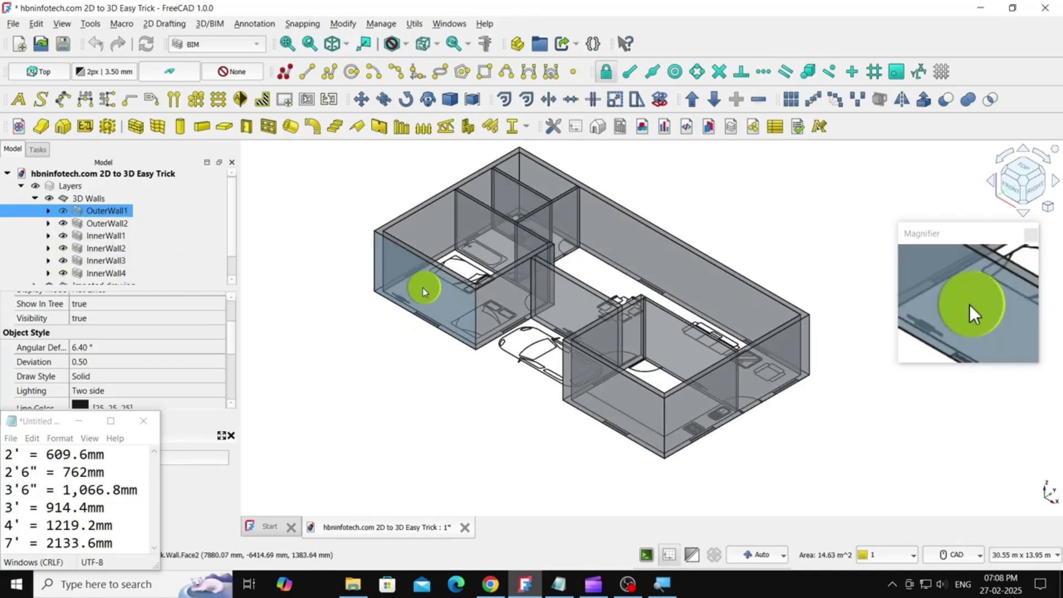
left_click(64, 211)
left_click(64, 211)
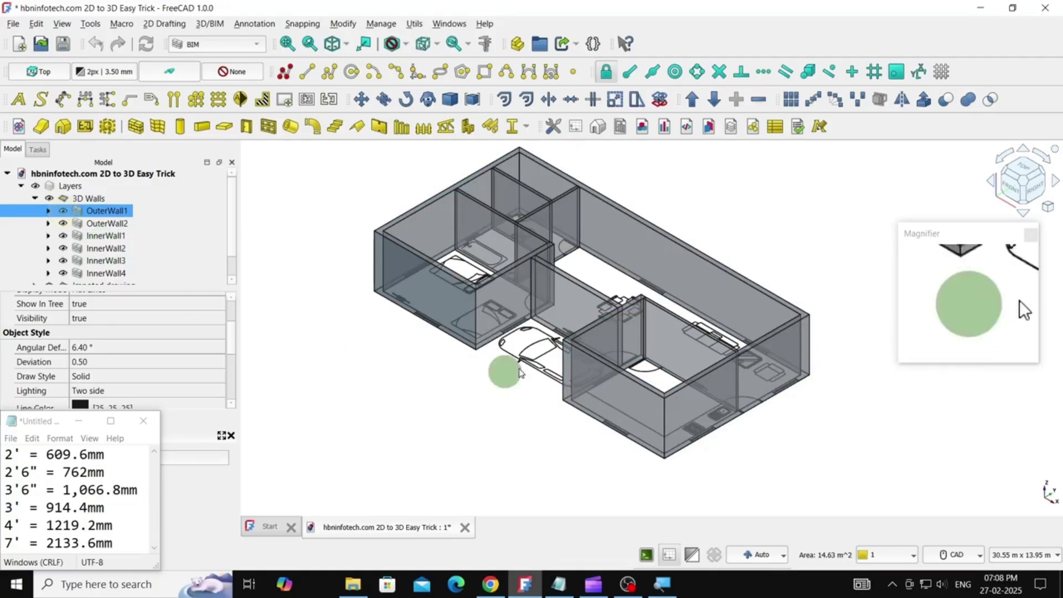
Step: Switch the visibility of InnerWall1 and OuterWall2 off and on to identify both walls in the model
left_click(671, 328)
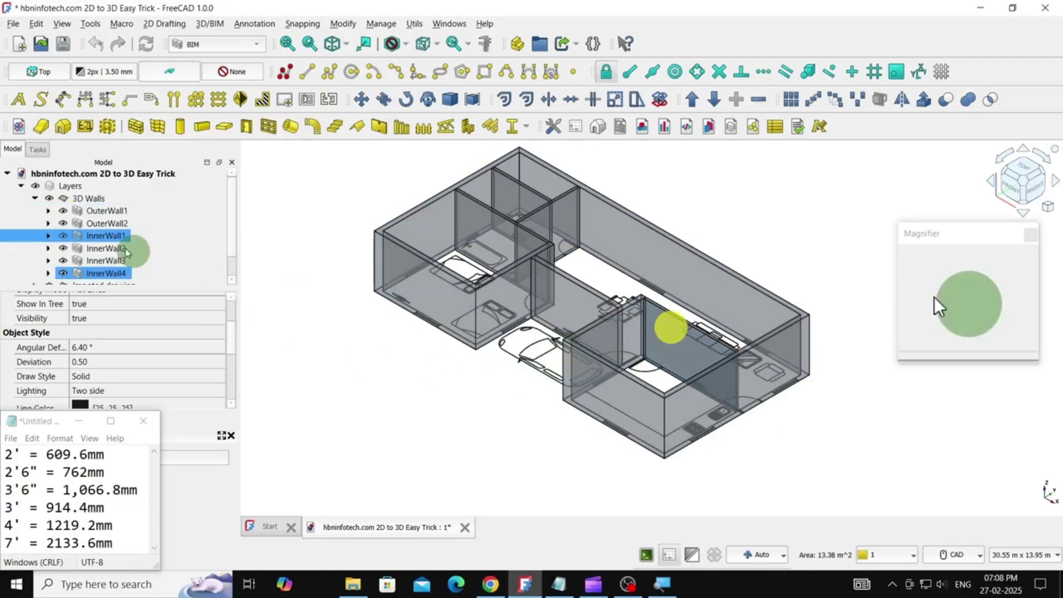
double_click(62, 235)
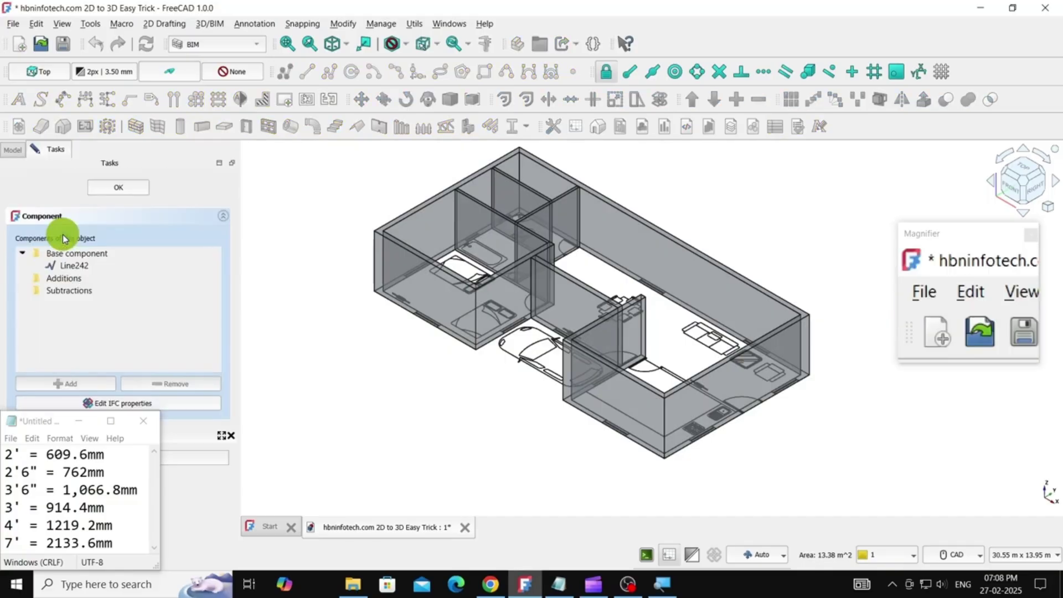
left_click(118, 188)
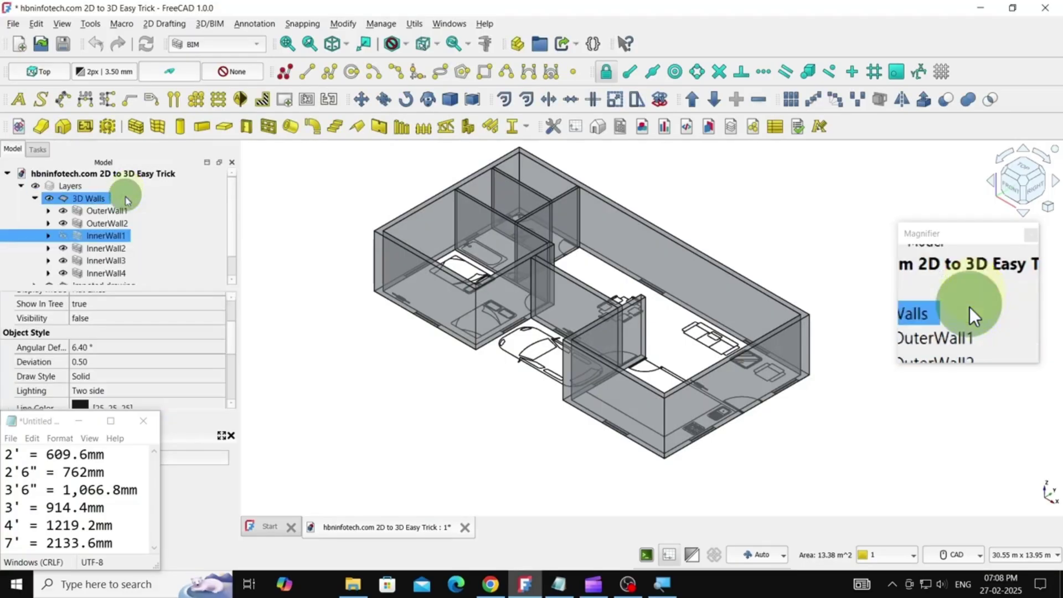
left_click(64, 236)
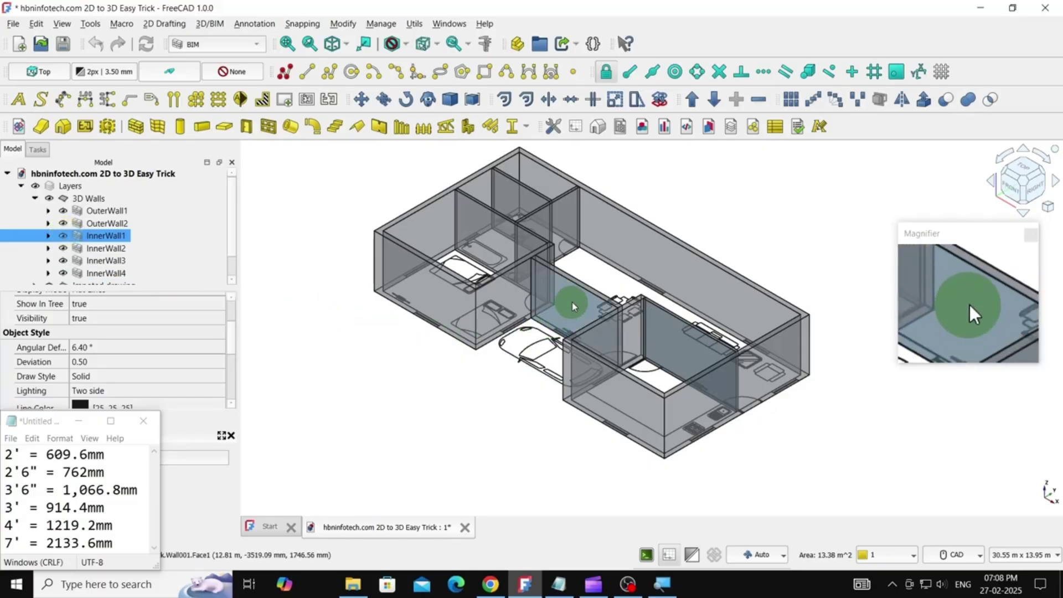
left_click(65, 226)
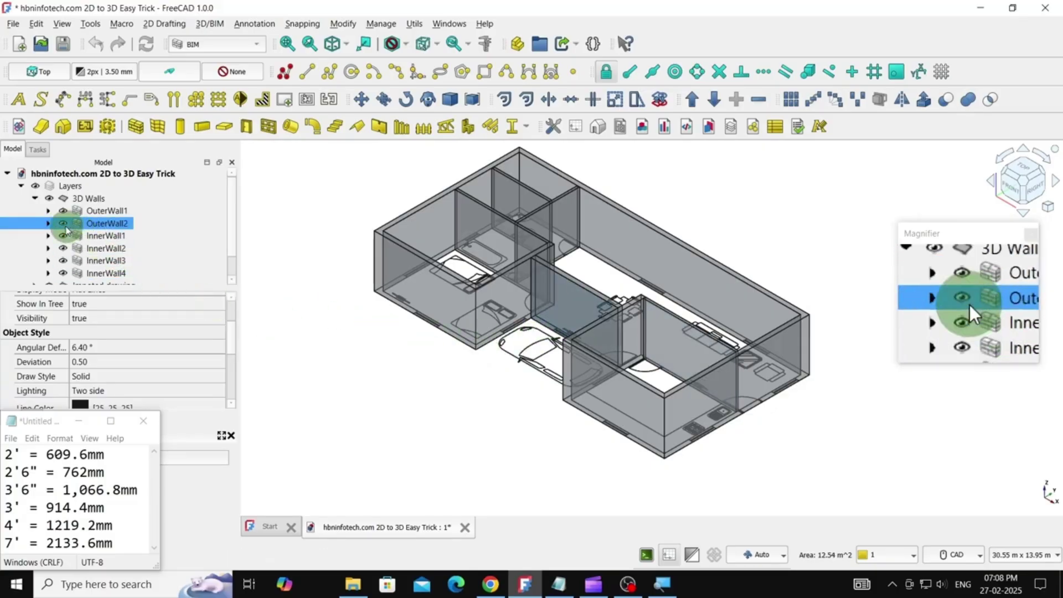
left_click(63, 224)
left_click(63, 223)
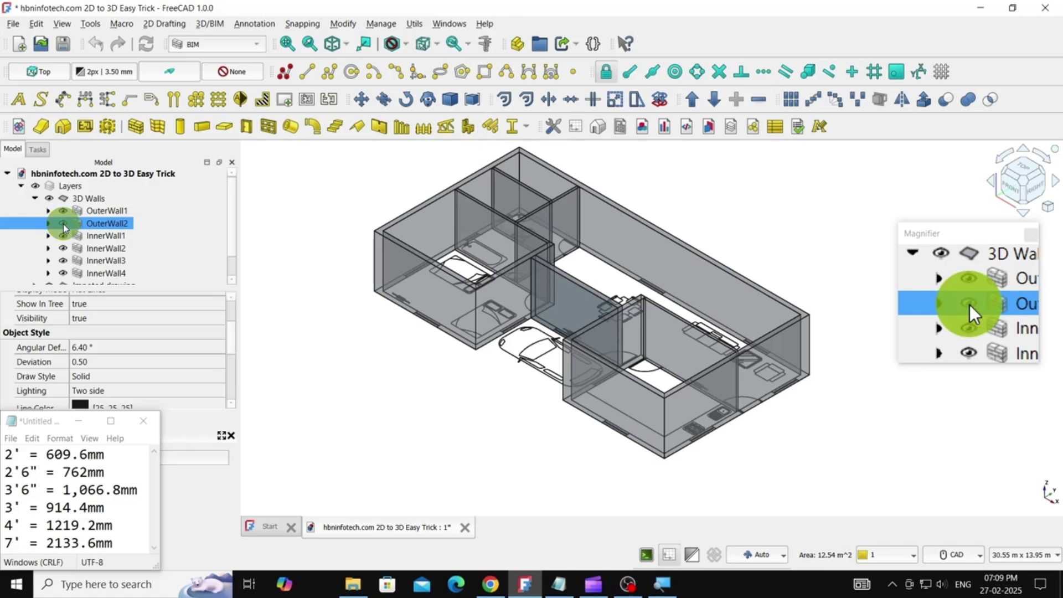
Step: Start a door on OuterWall2 beside the car and choose the Glass door preset
left_click(570, 307)
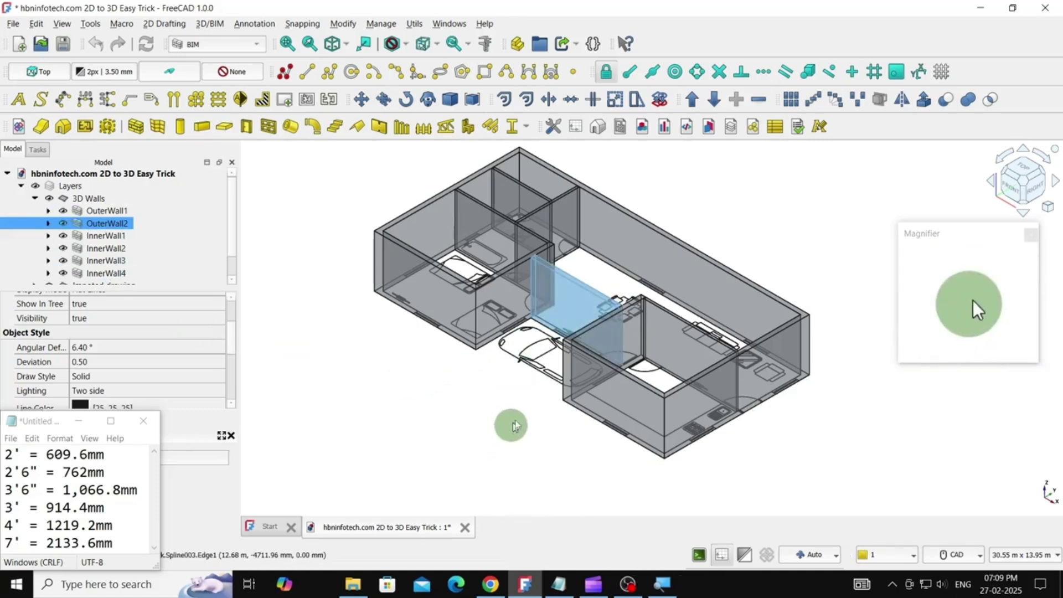
scroll(523, 401, "up", 2)
middle_click_drag(523, 401, 655, 423)
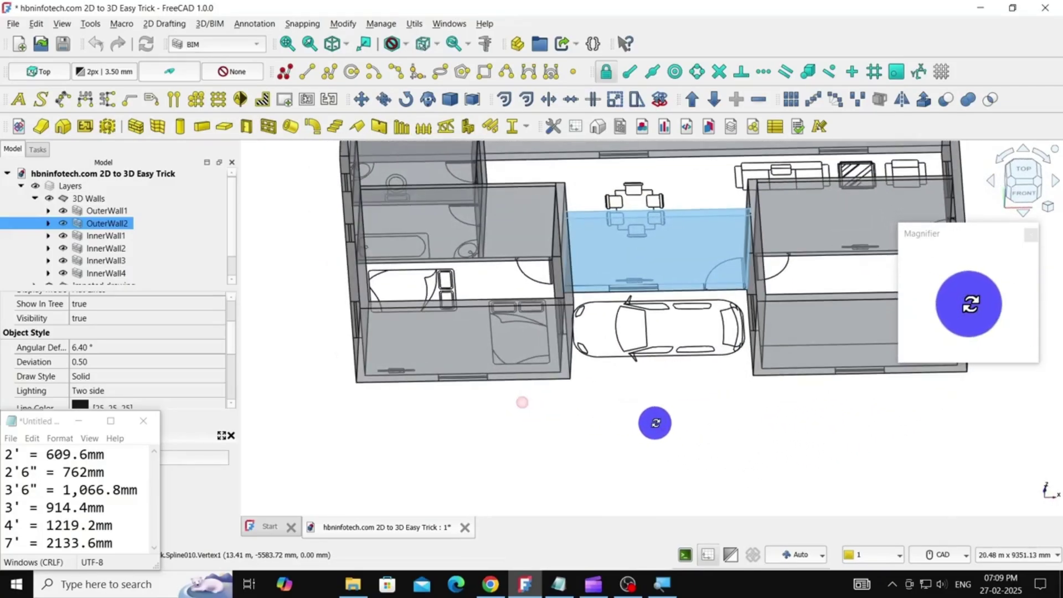
scroll(733, 251, "up", 2)
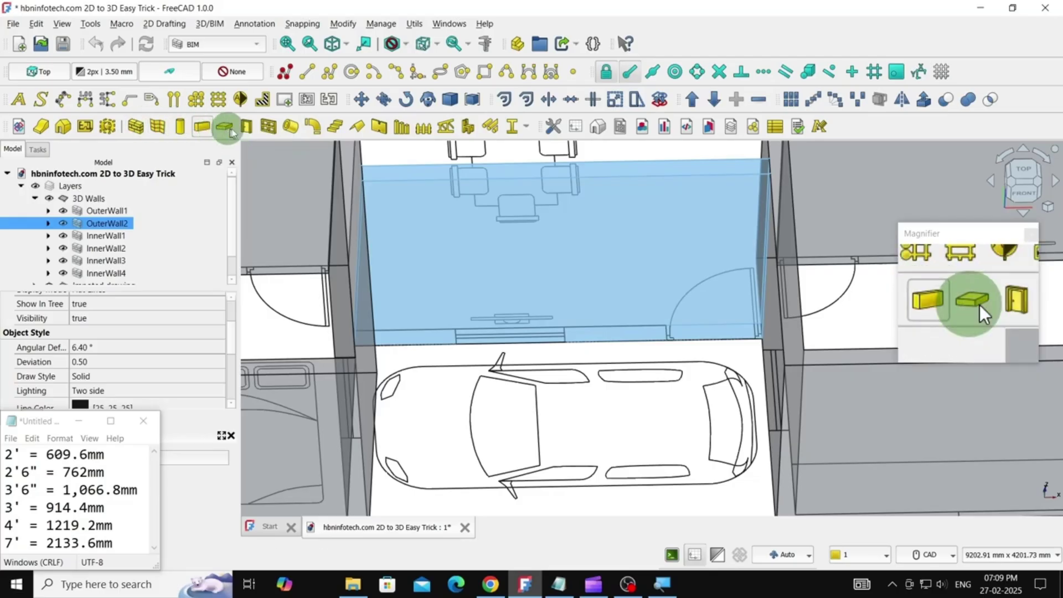
left_click(248, 131)
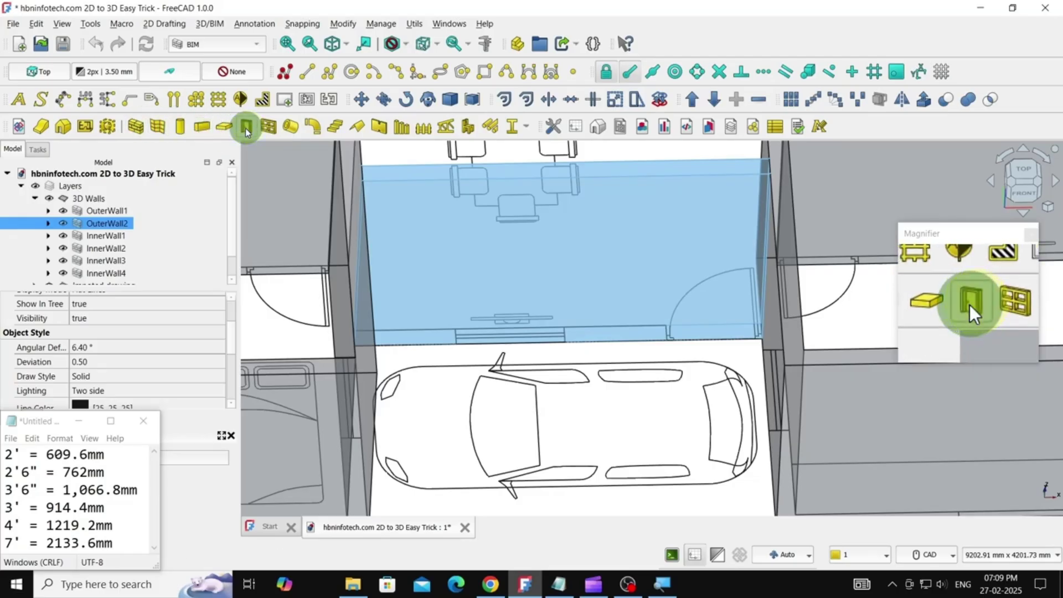
left_click_drag(231, 219, 230, 314)
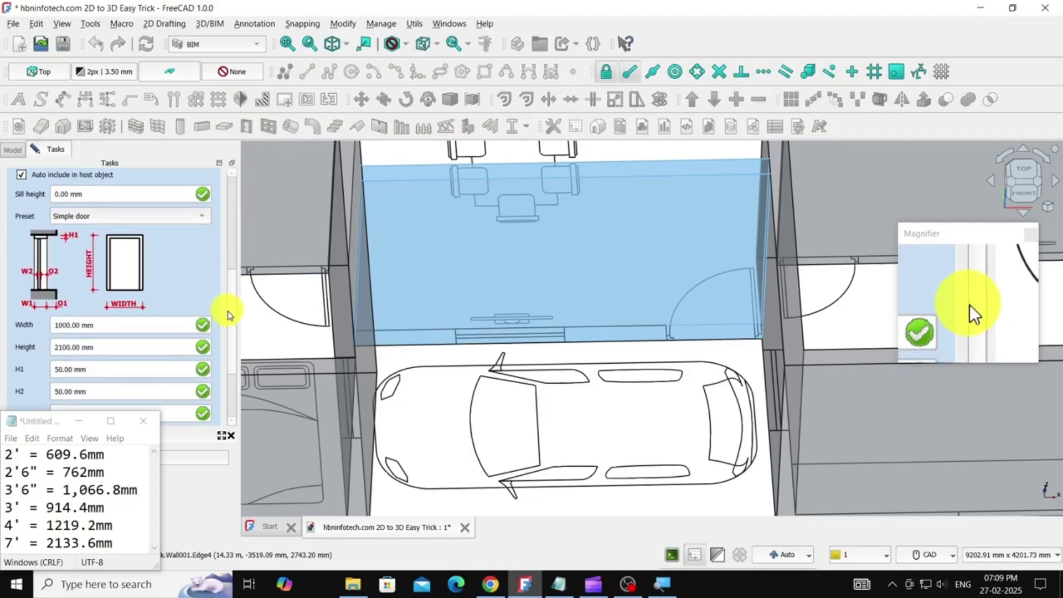
left_click(151, 217)
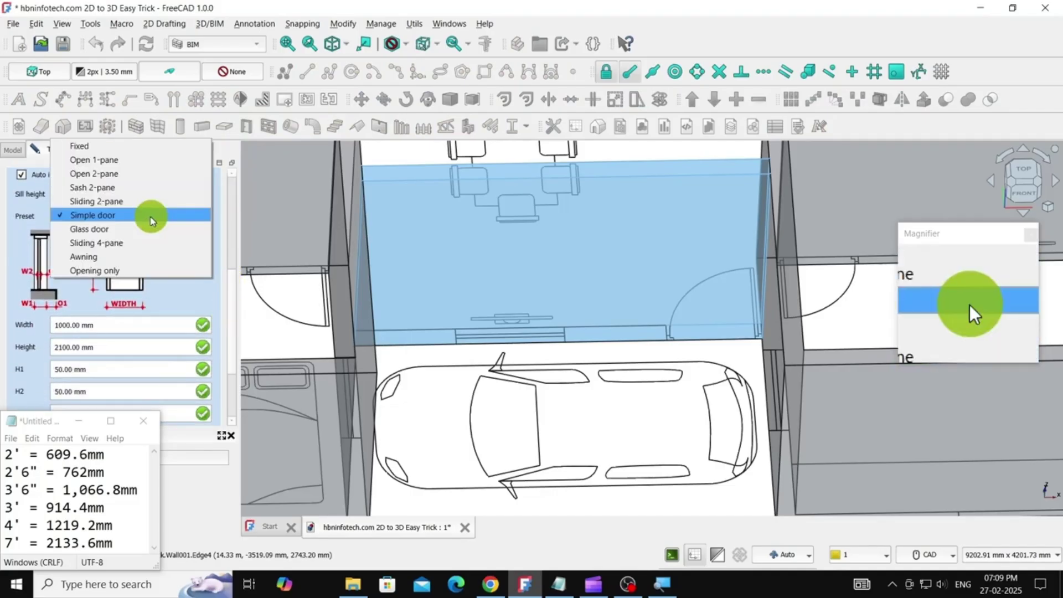
left_click(123, 231)
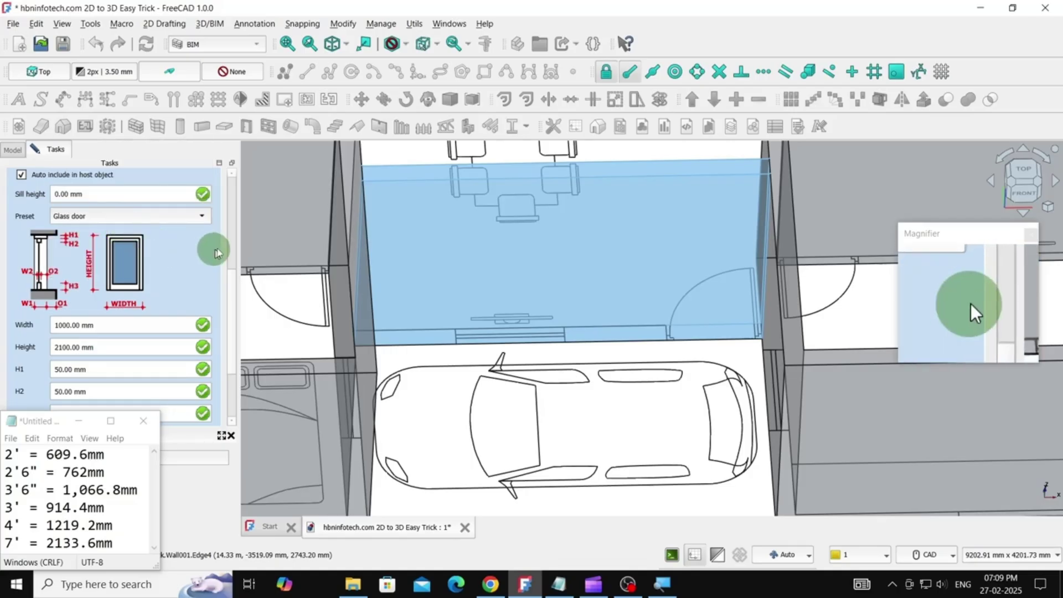
Step: Set the new glass door's width to 1066.8 mm, copied from the 3'6" line of the conversion notes
left_click_drag(231, 281, 232, 313)
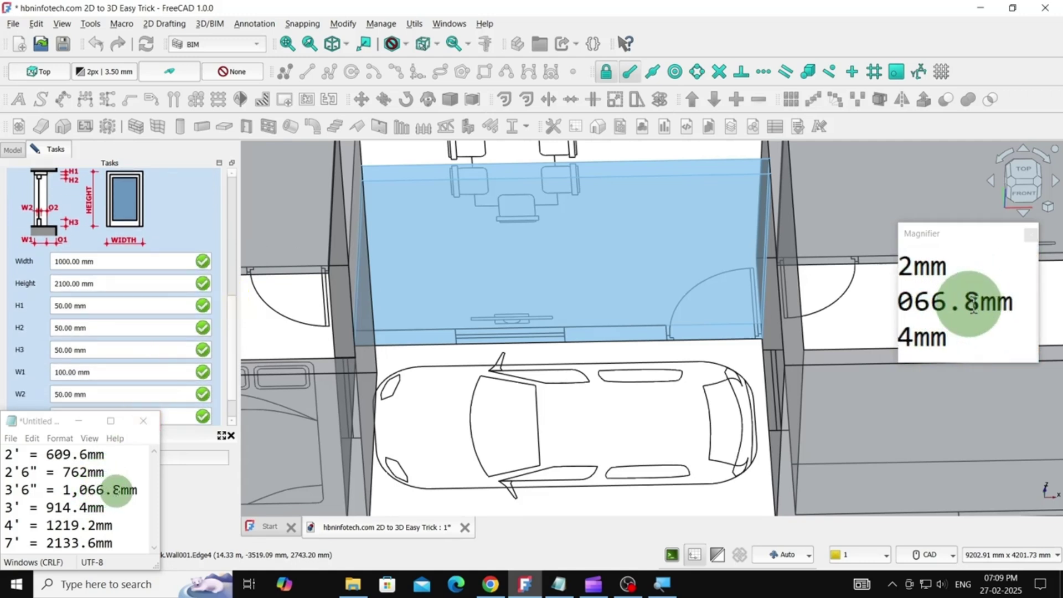
left_click_drag(121, 490, 77, 490)
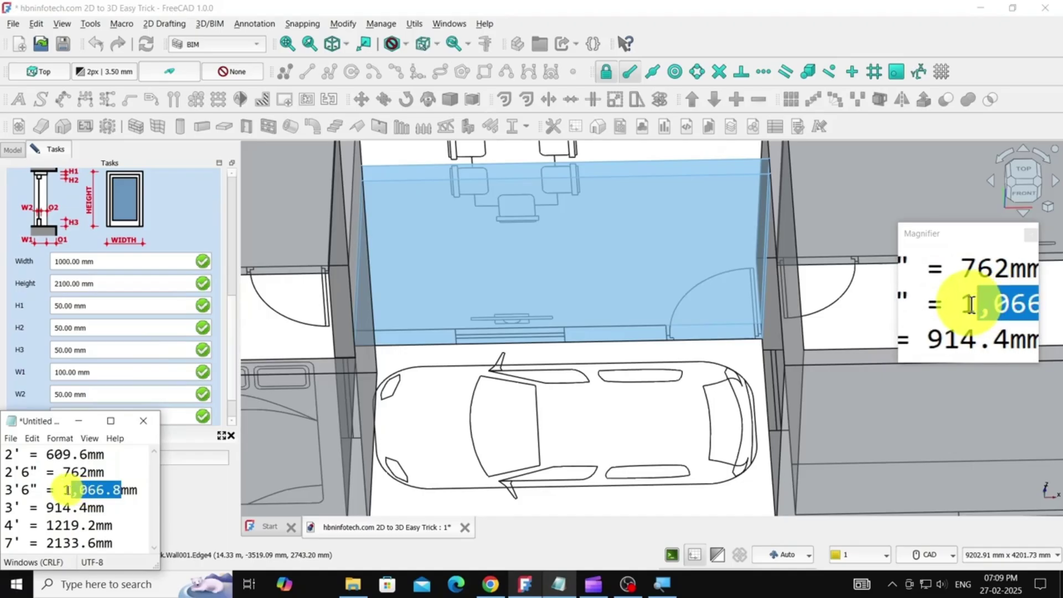
right_click(83, 490)
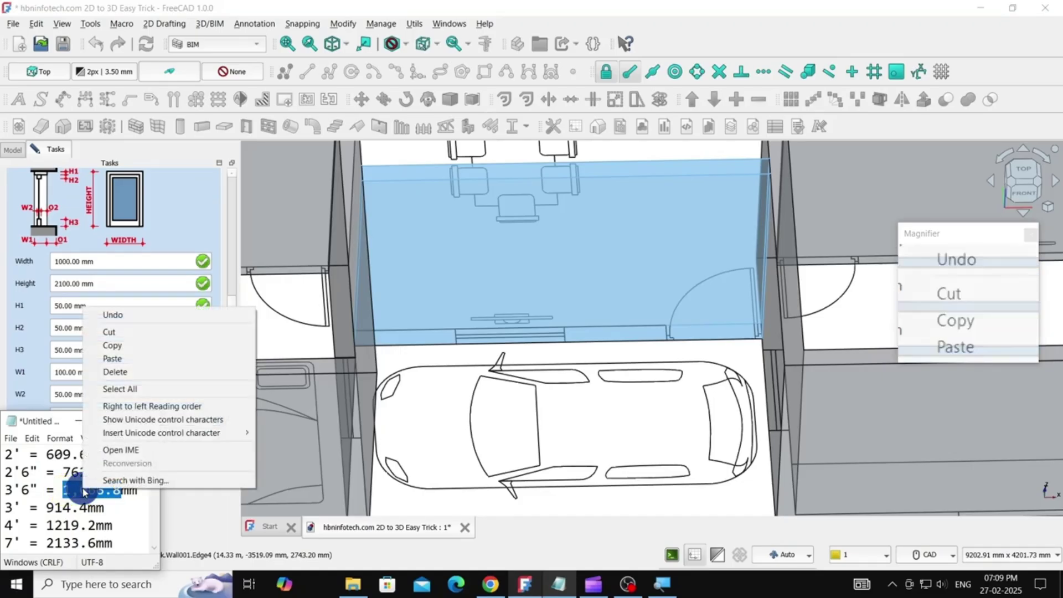
left_click(112, 345)
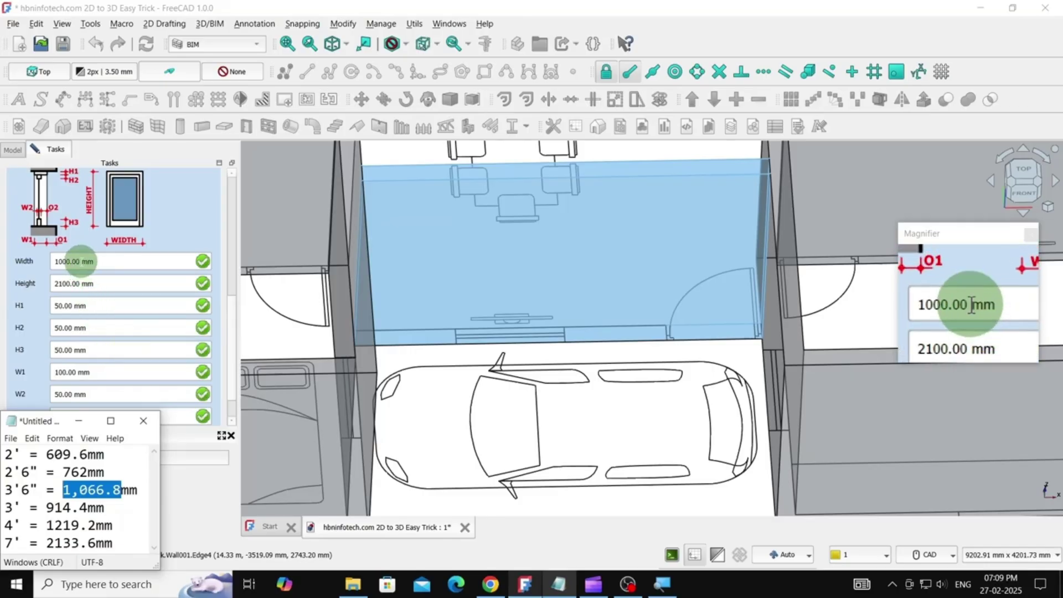
left_click_drag(80, 262, 47, 261)
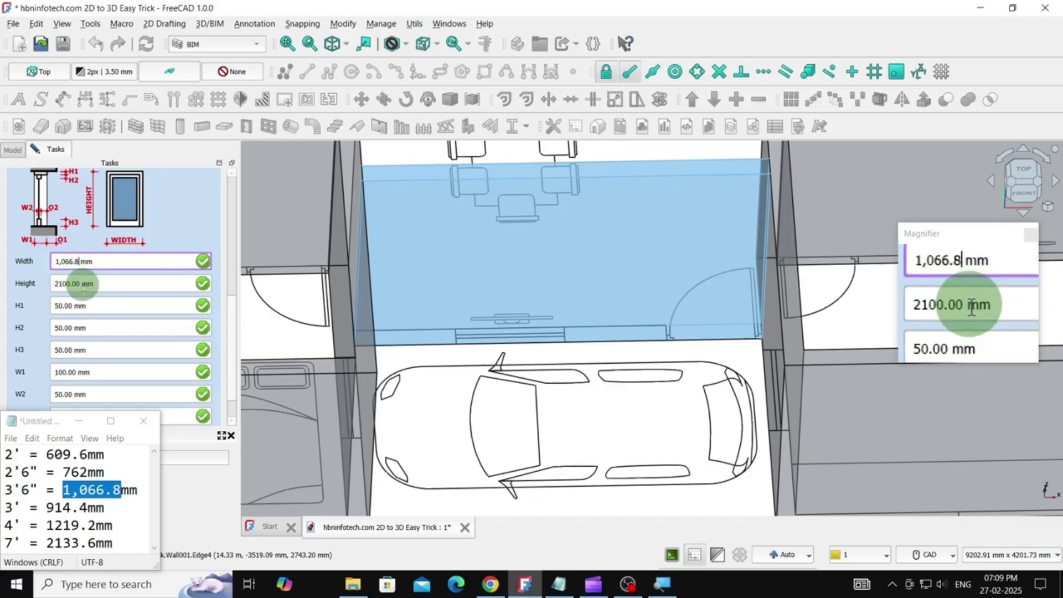
Step: Set the glass door's height to 2133.6 mm using the 7' value from the conversion notes
left_click_drag(95, 542, 47, 543)
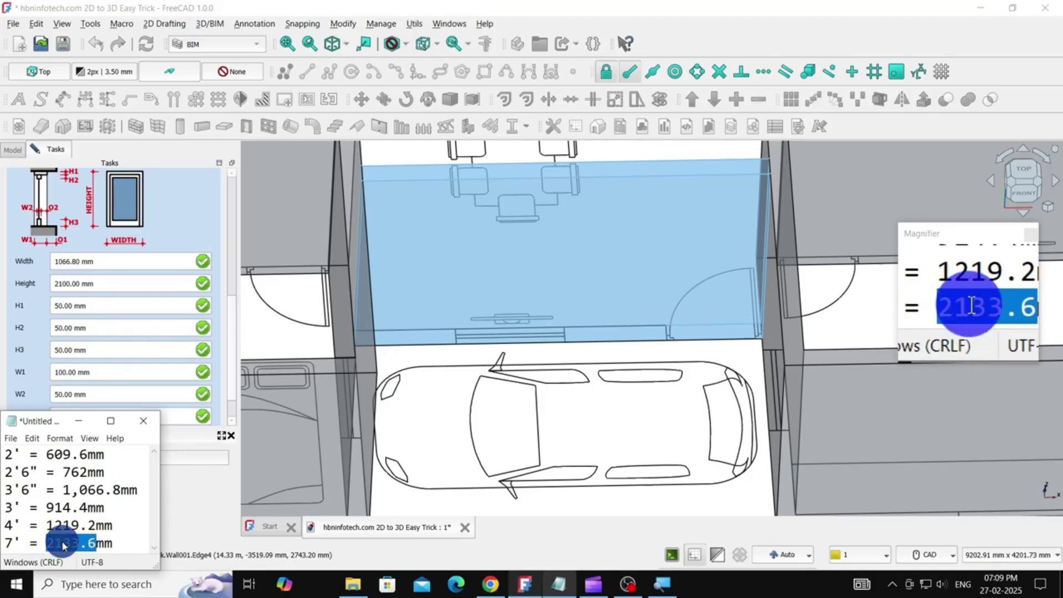
right_click(62, 546)
left_click(93, 398)
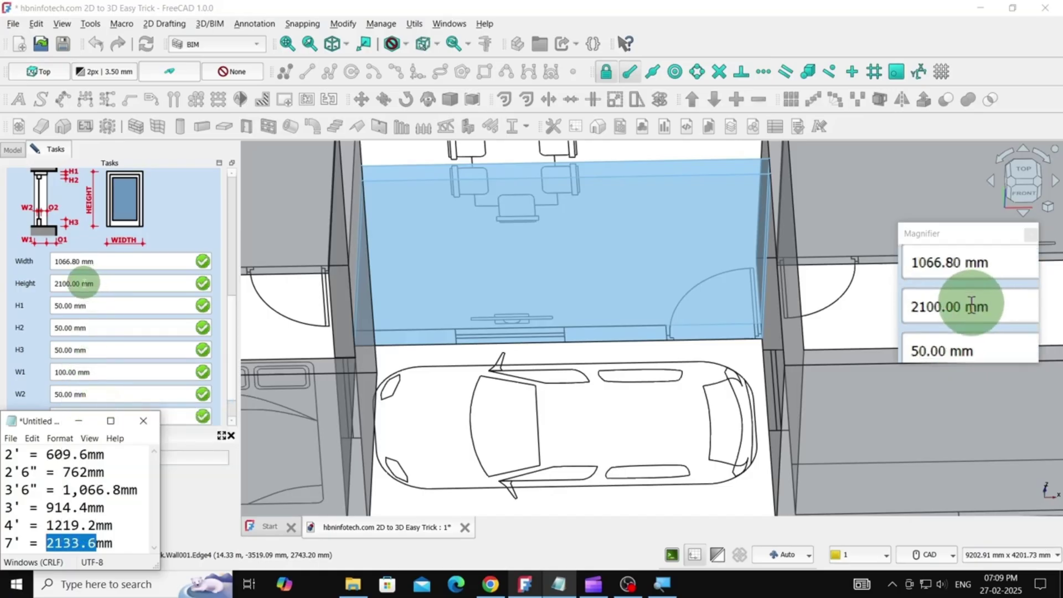
left_click_drag(81, 283, 55, 283)
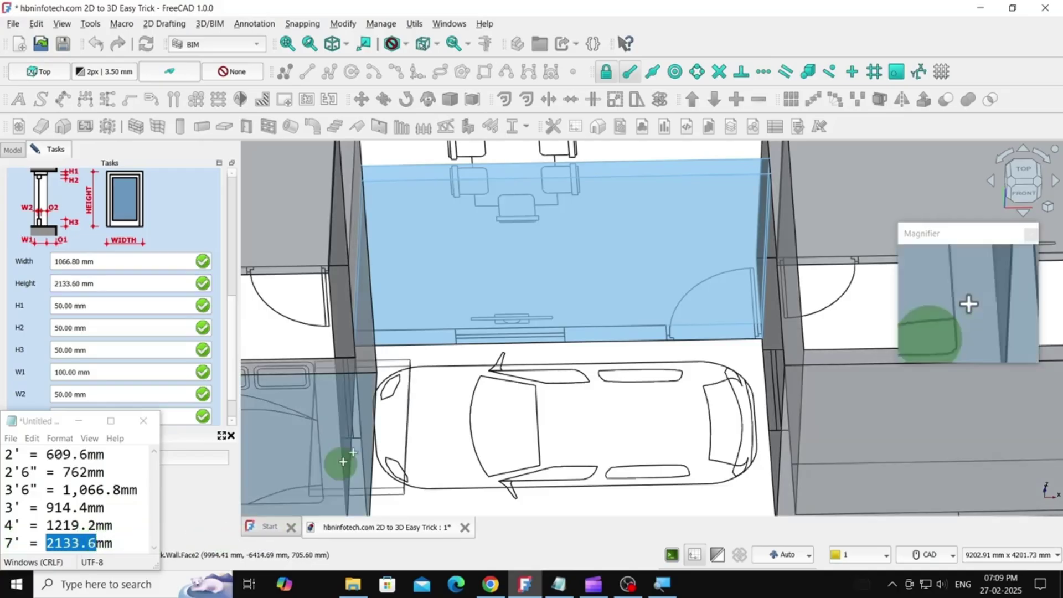
Step: Place the glass door in OuterWall2 at the outer frame corner of the plan's door symbol, at floor level
scroll(397, 409, "down", 4)
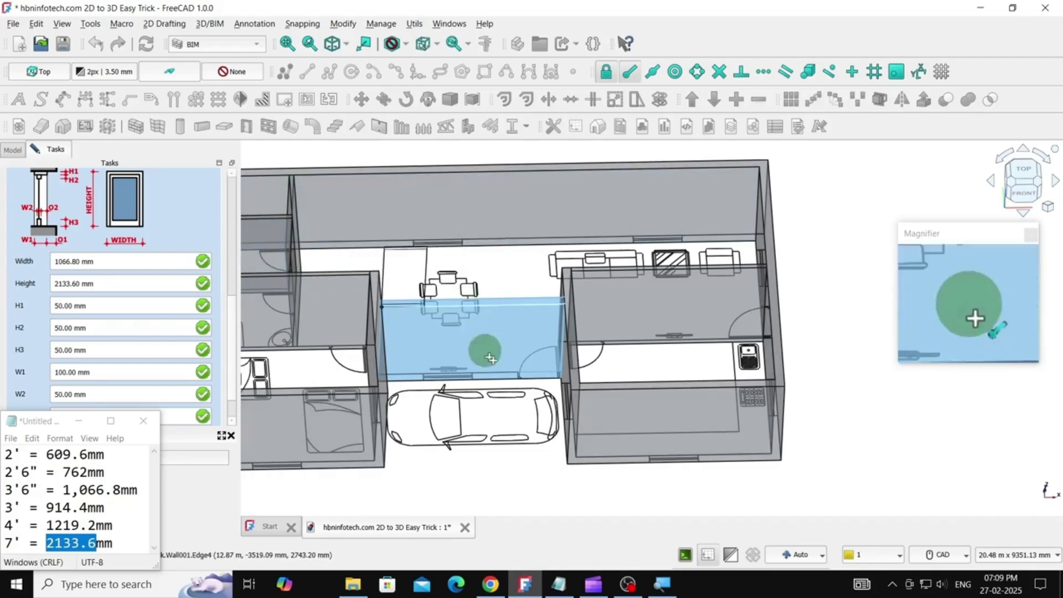
scroll(631, 315, "up", 5)
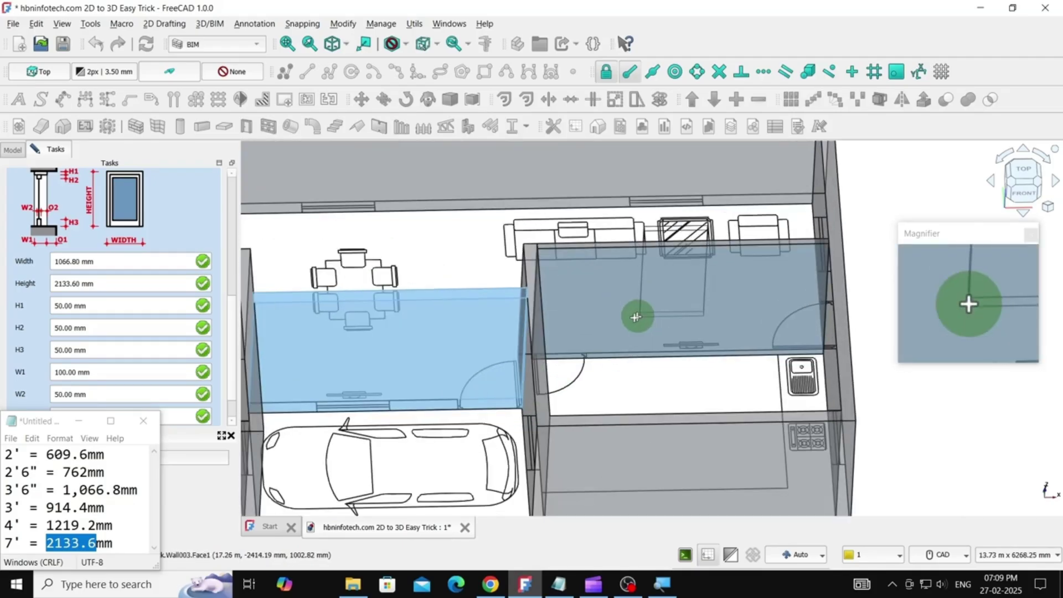
scroll(623, 320, "down", 3)
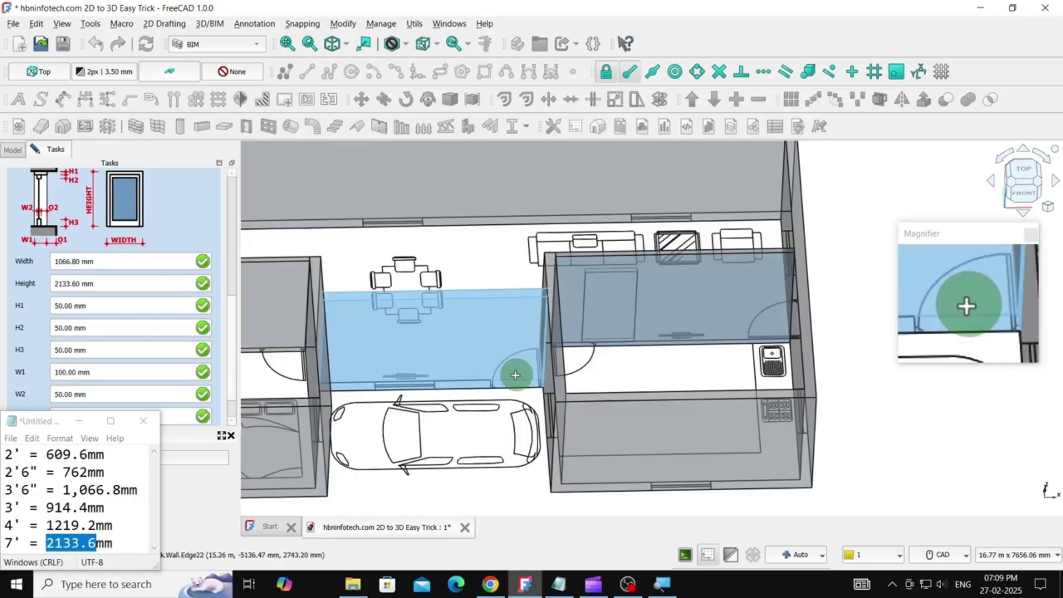
scroll(518, 374, "up", 2)
scroll(497, 389, "up", 3)
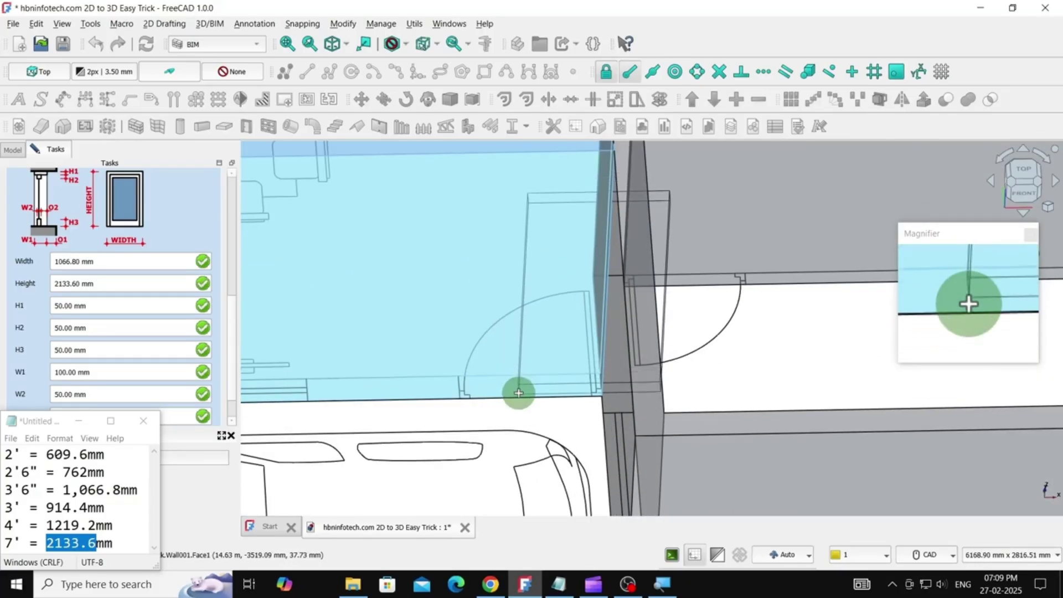
scroll(517, 390, "up", 2)
scroll(507, 397, "up", 2)
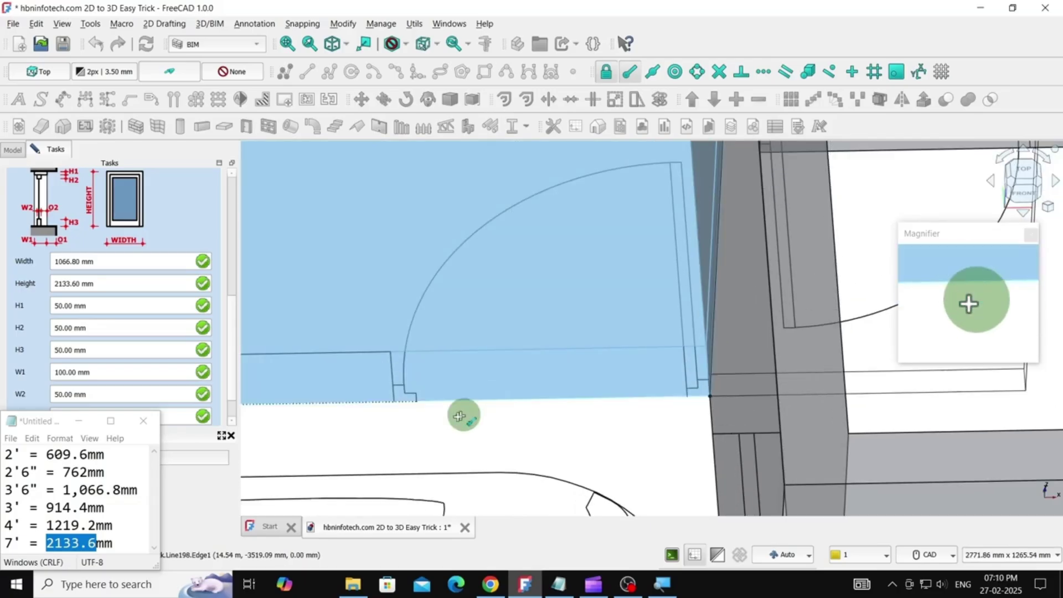
scroll(437, 412, "up", 1)
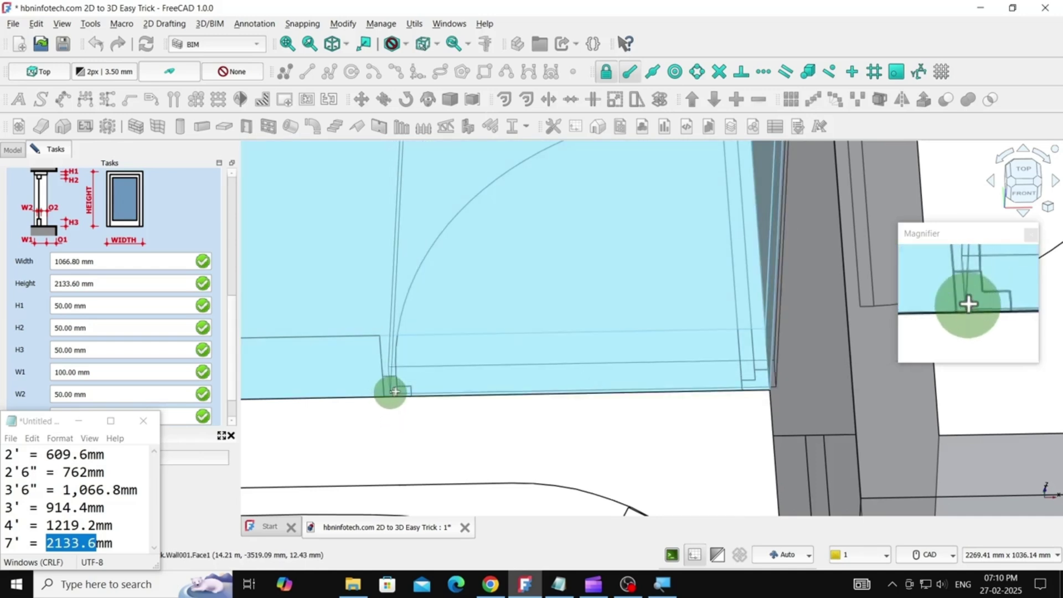
scroll(395, 391, "up", 3)
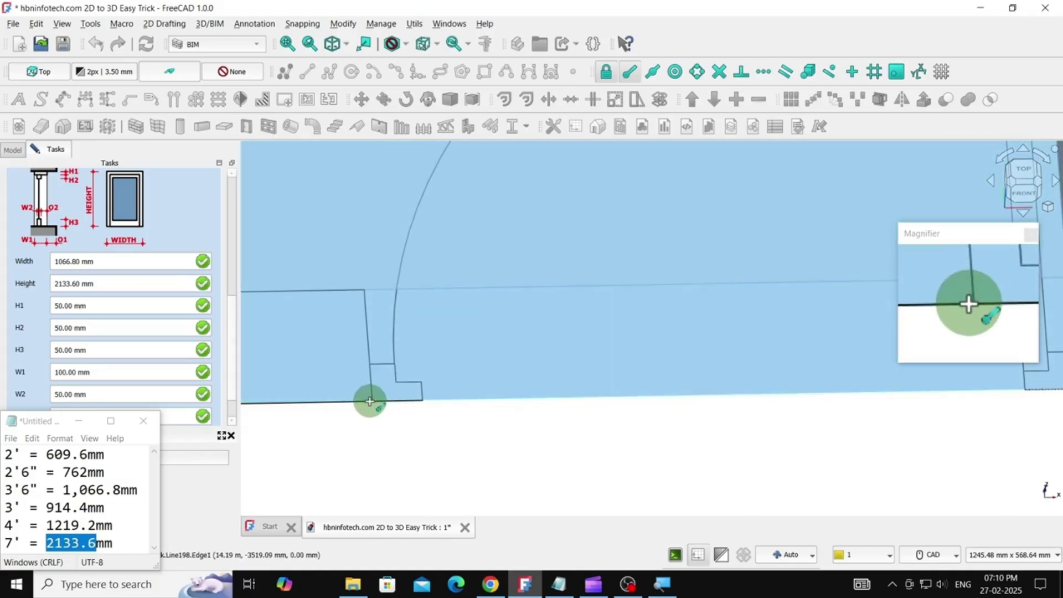
left_click(378, 401)
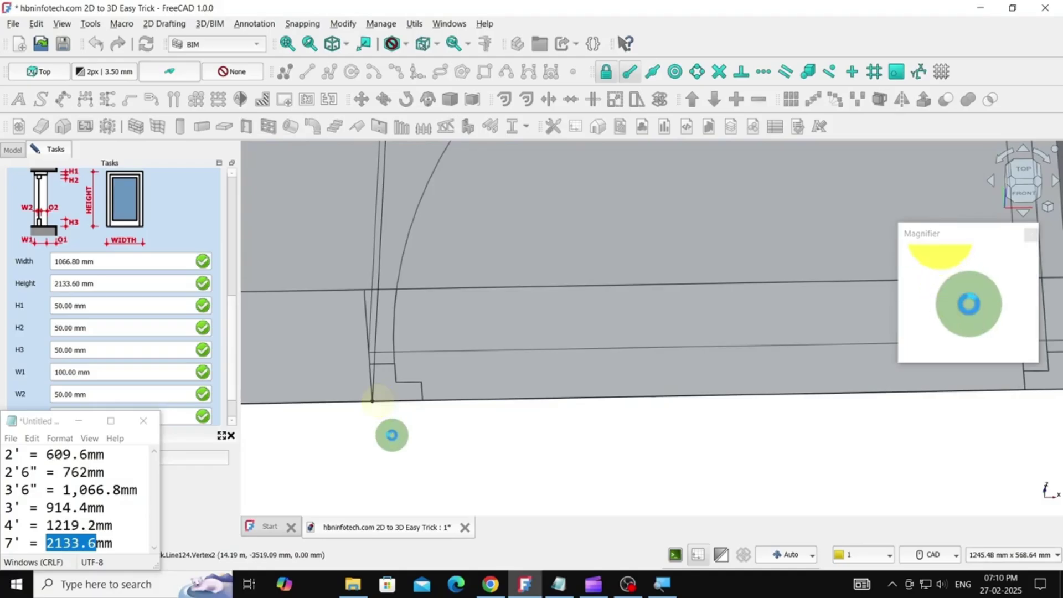
Step: Insert another glass door into OuterWall1 at the frame corner of the door symbol between the kitchen and sofa area
scroll(392, 434, "down", 6)
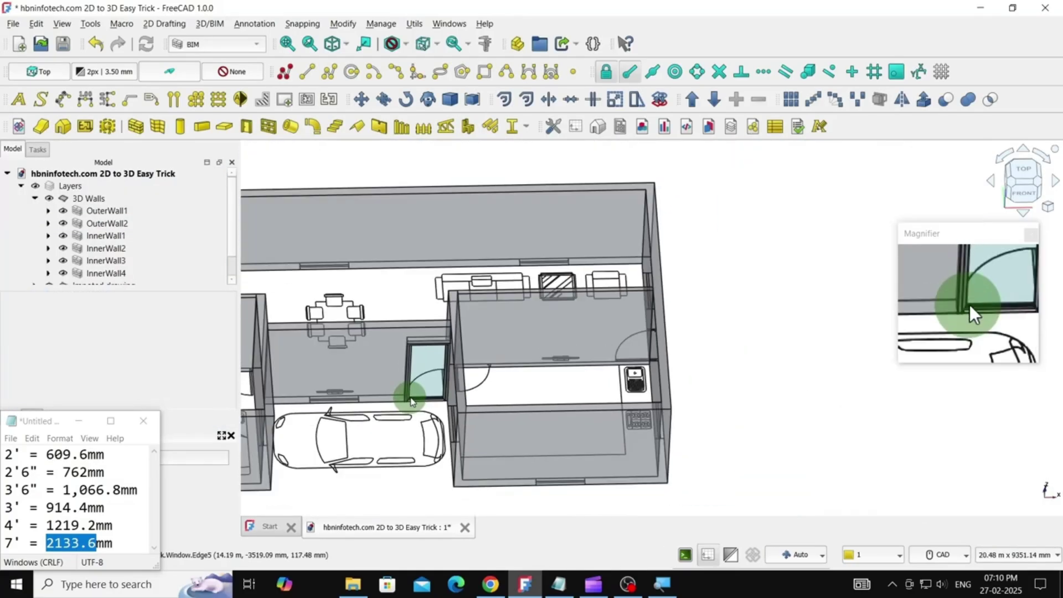
mouse_move(624, 429)
middle_mouse_down()
mouse_move(636, 430)
mouse_move(498, 381)
middle_mouse_up()
scroll(727, 326, "up", 2)
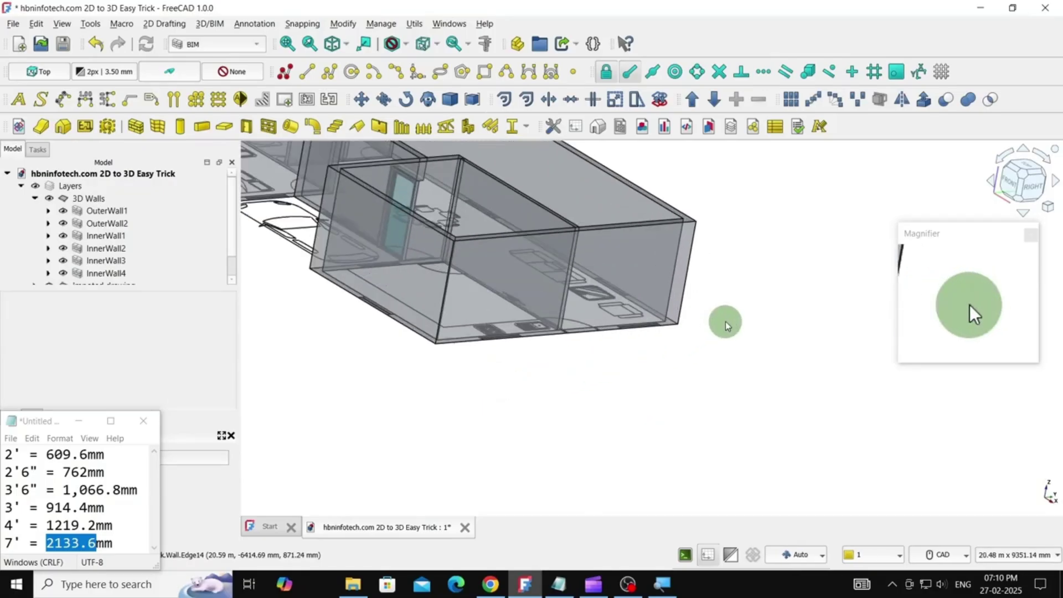
middle_click_drag(720, 337, 626, 347)
scroll(716, 322, "up", 3)
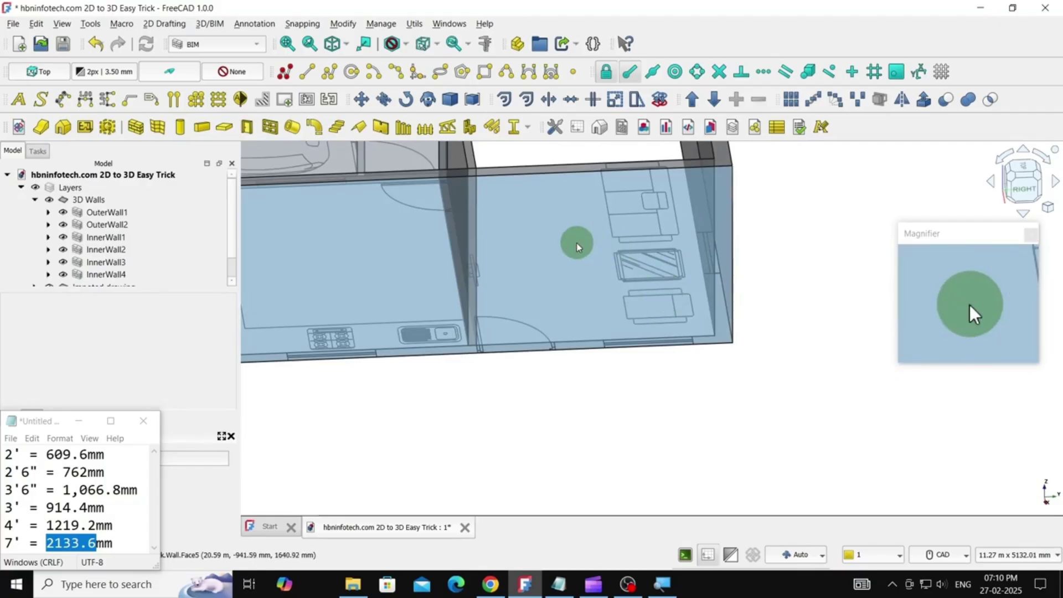
left_click(577, 247)
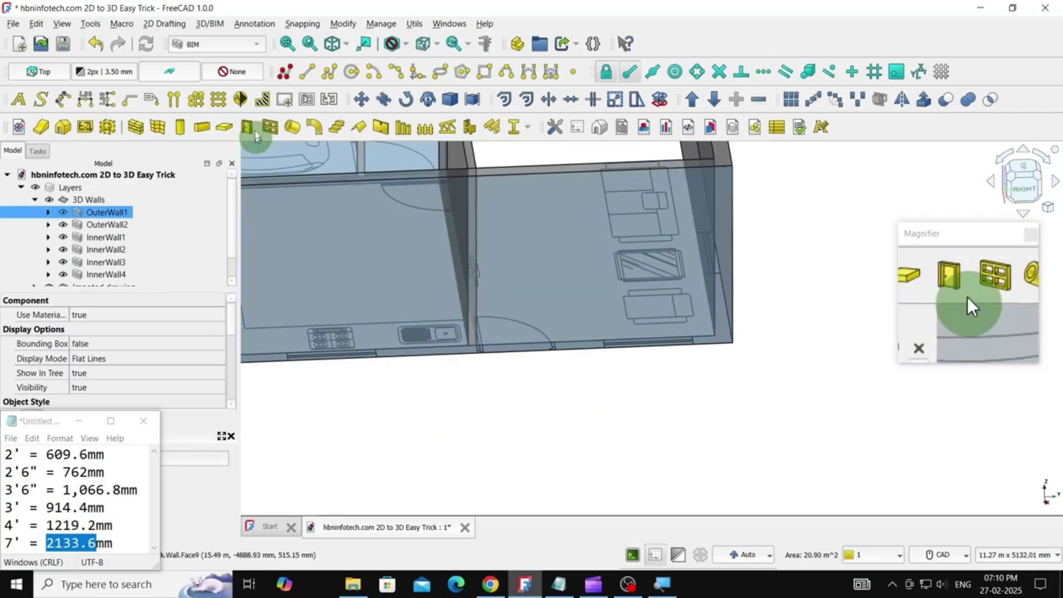
left_click(248, 132)
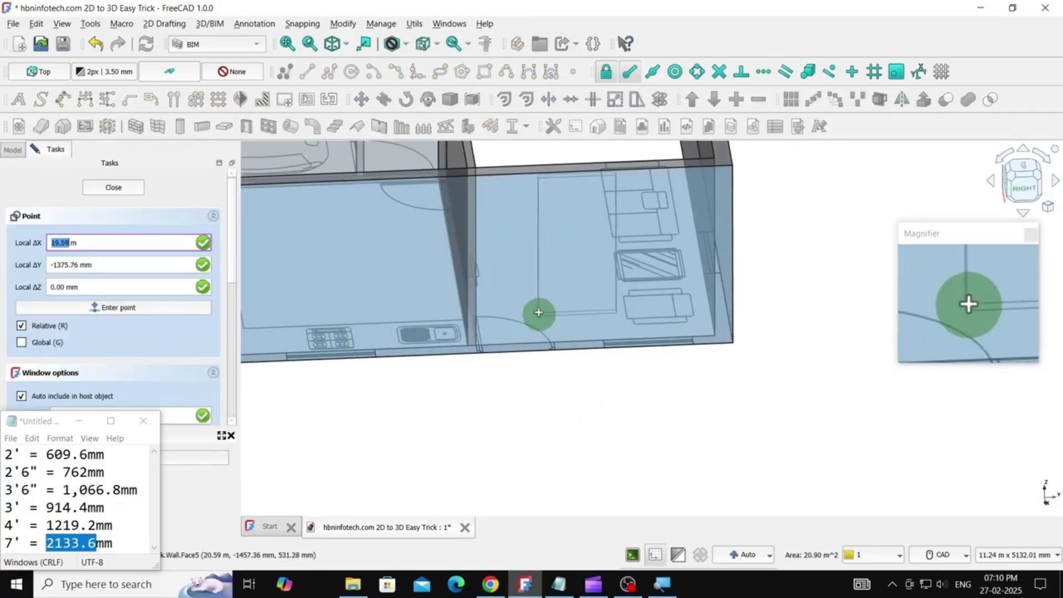
scroll(537, 310, "up", 4)
scroll(462, 399, "up", 2)
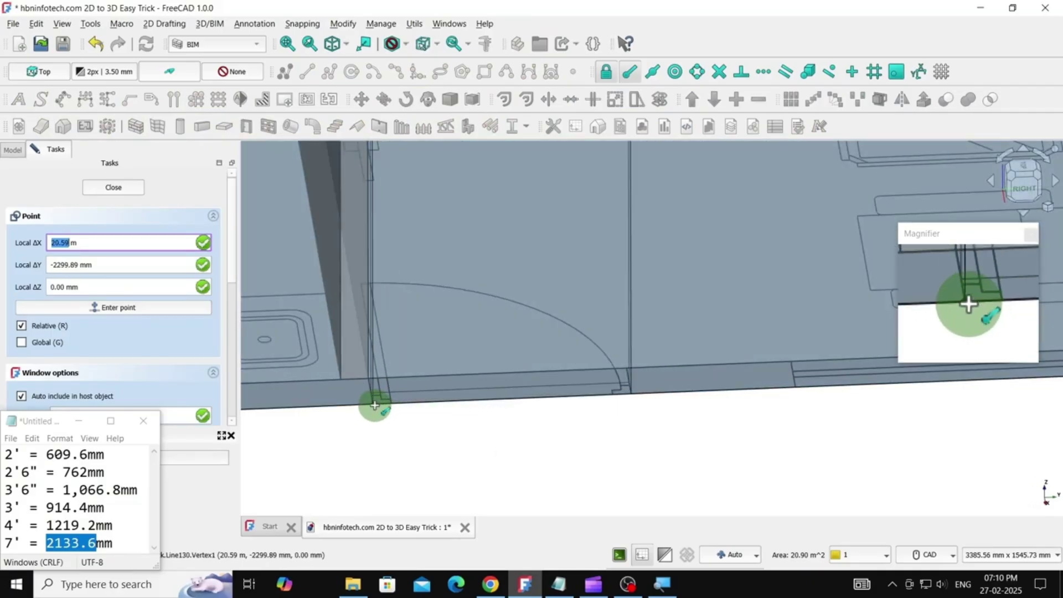
left_click(375, 405)
Step: Examine the newly inserted glass door in OuterWall1 from several angles
scroll(576, 441, "down", 8)
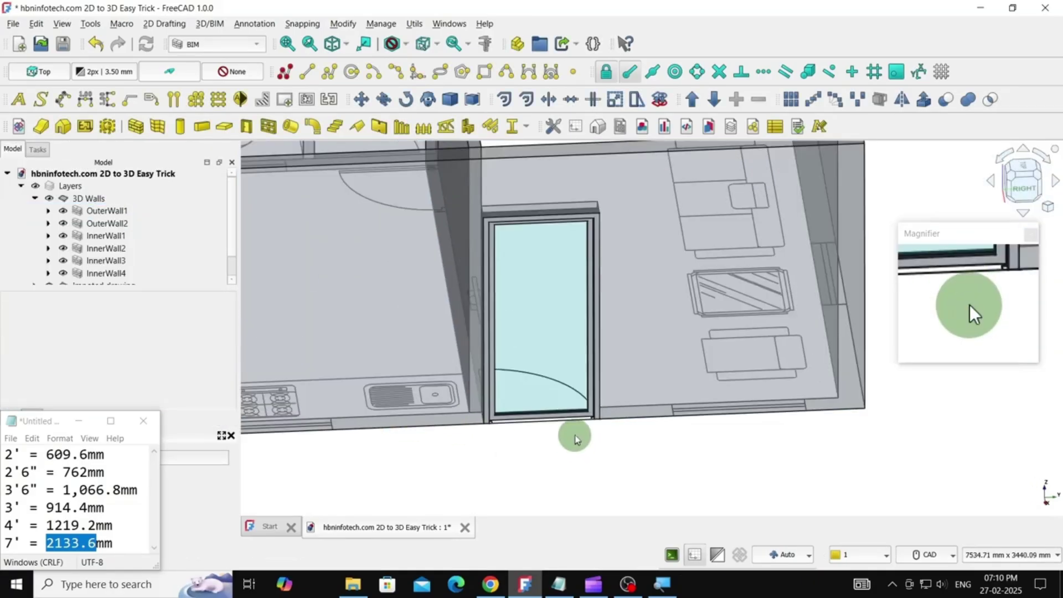
scroll(576, 440, "down", 8)
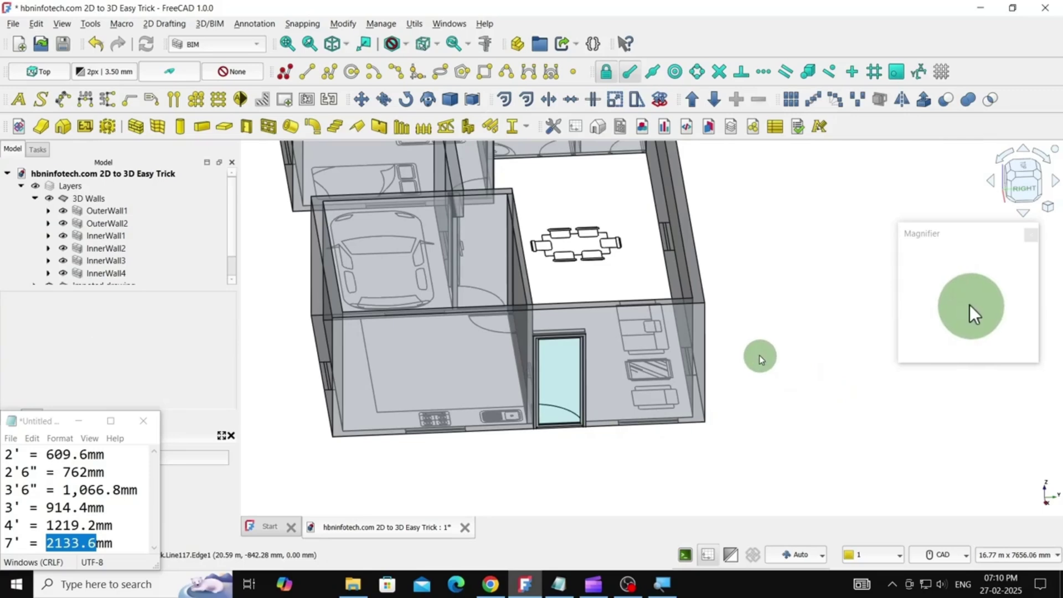
mouse_move(775, 368)
middle_mouse_down()
mouse_move(766, 338)
mouse_move(763, 353)
middle_mouse_up()
scroll(589, 394, "up", 5)
middle_click_drag(802, 446, 731, 434)
scroll(587, 367, "down", 12)
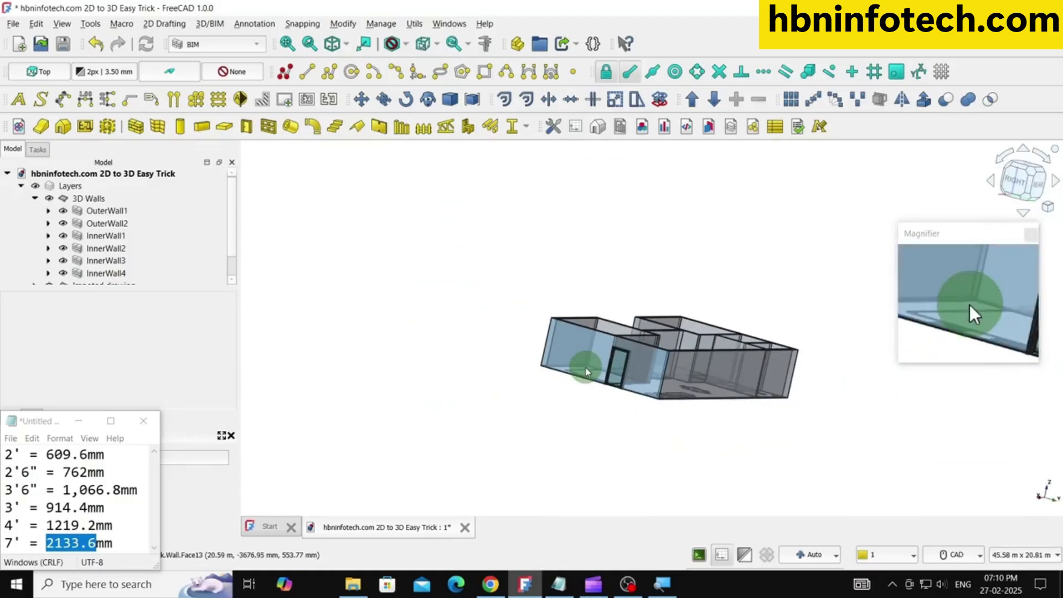
Step: Start a glass door on InnerWall1 with its width set to 914.4 mm, copied from the 3' line of the conversion notes
scroll(701, 391, "up", 4)
middle_click_drag(672, 404, 524, 459)
scroll(576, 333, "up", 4)
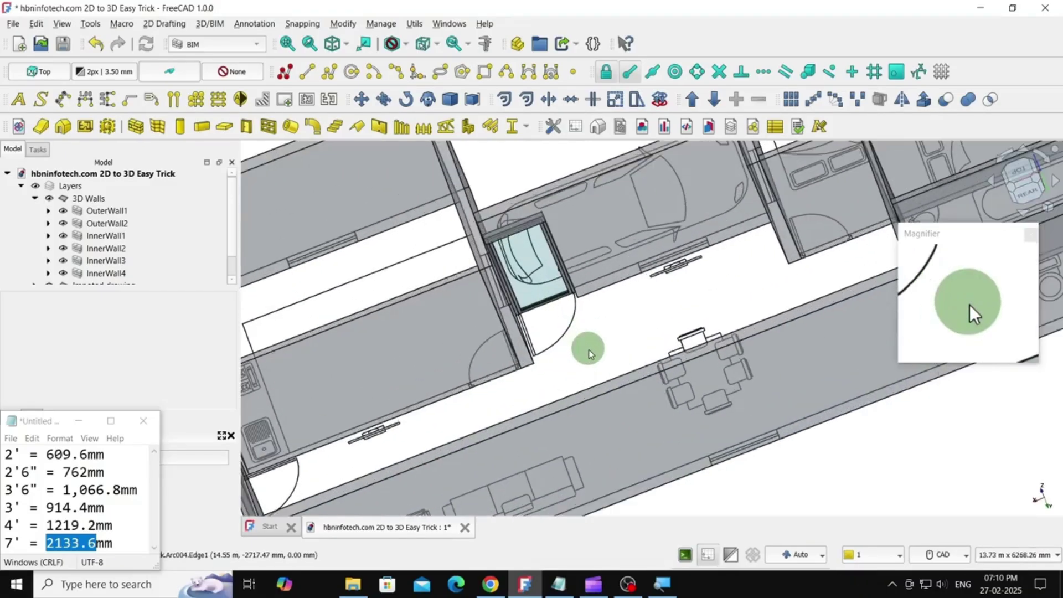
left_click(420, 350)
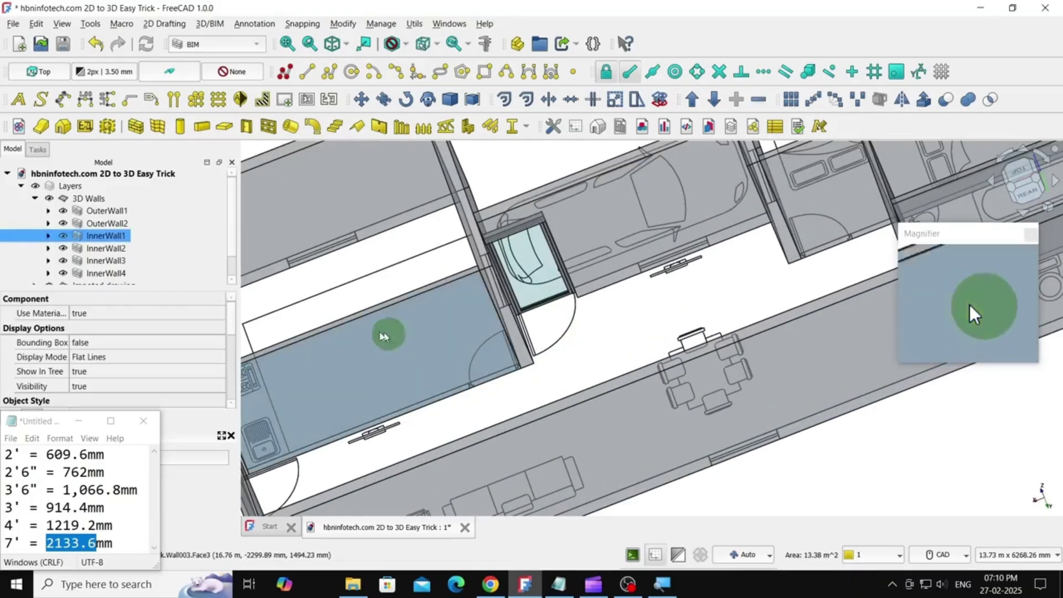
left_click(245, 131)
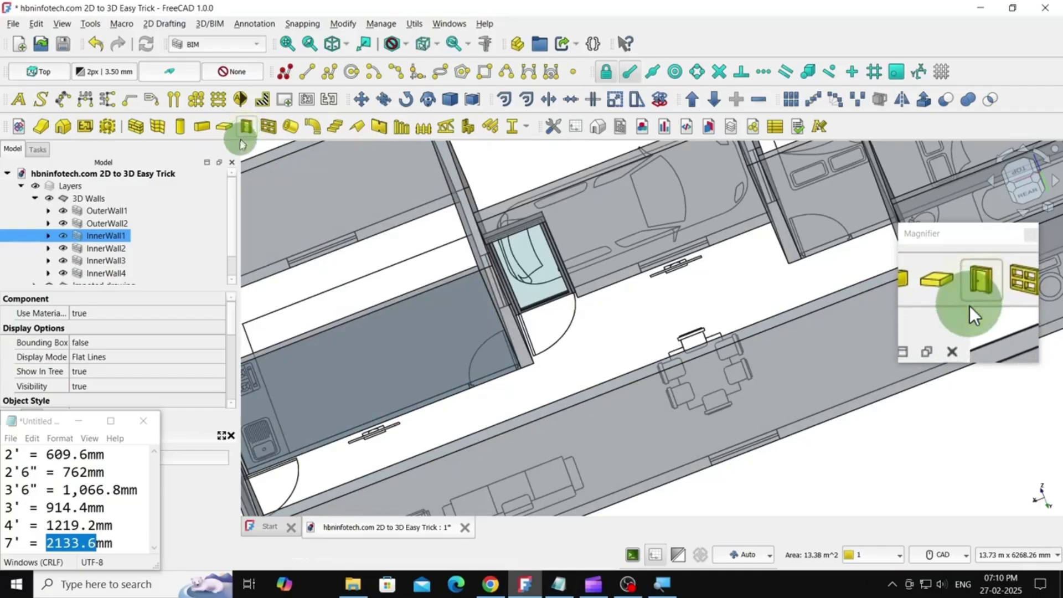
scroll(222, 354, "down", 5)
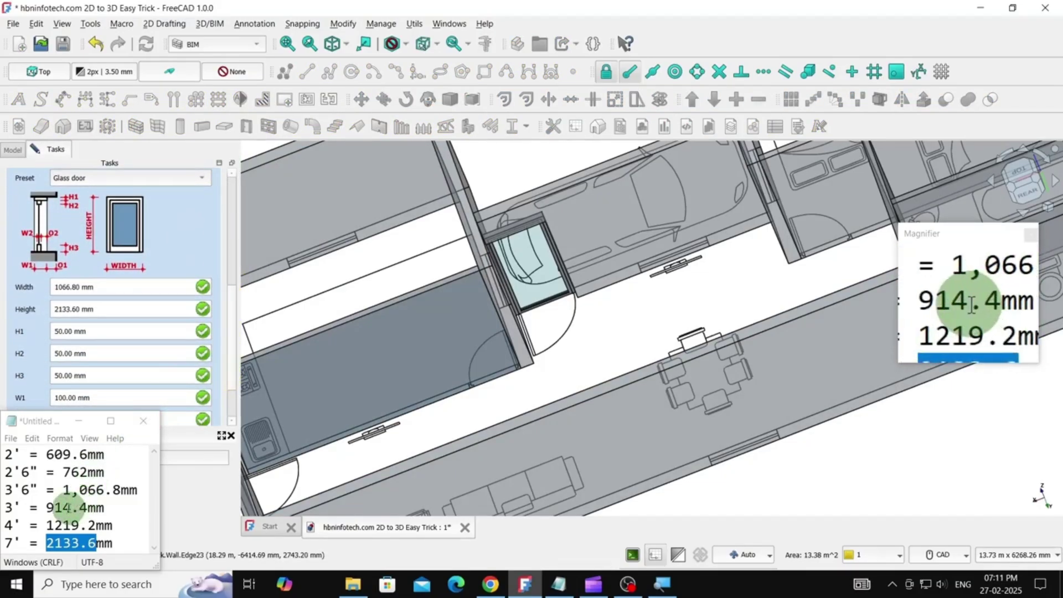
left_click_drag(86, 507, 71, 507)
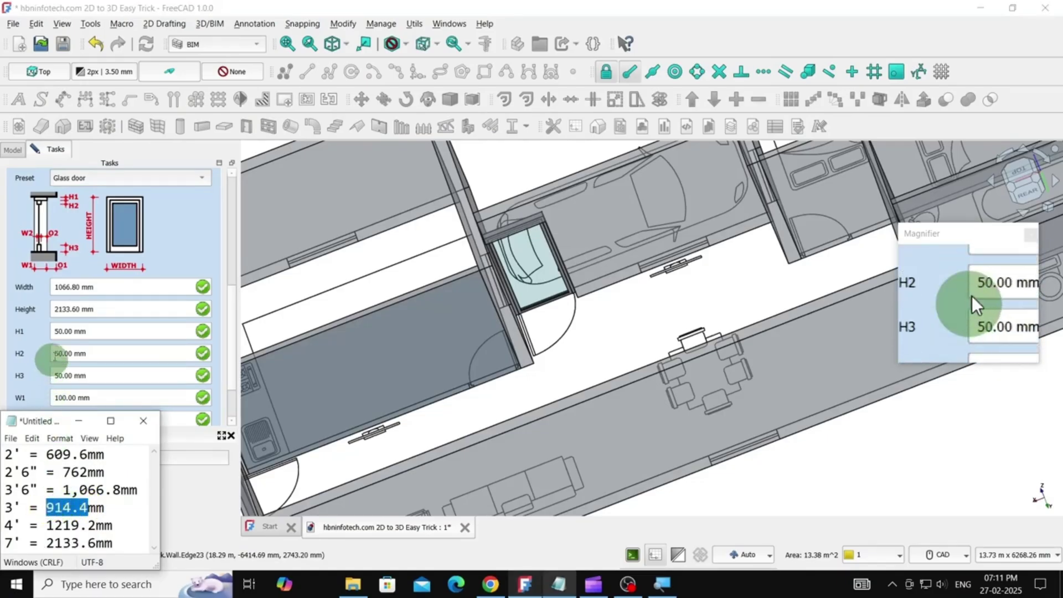
left_click_drag(78, 287, 46, 287)
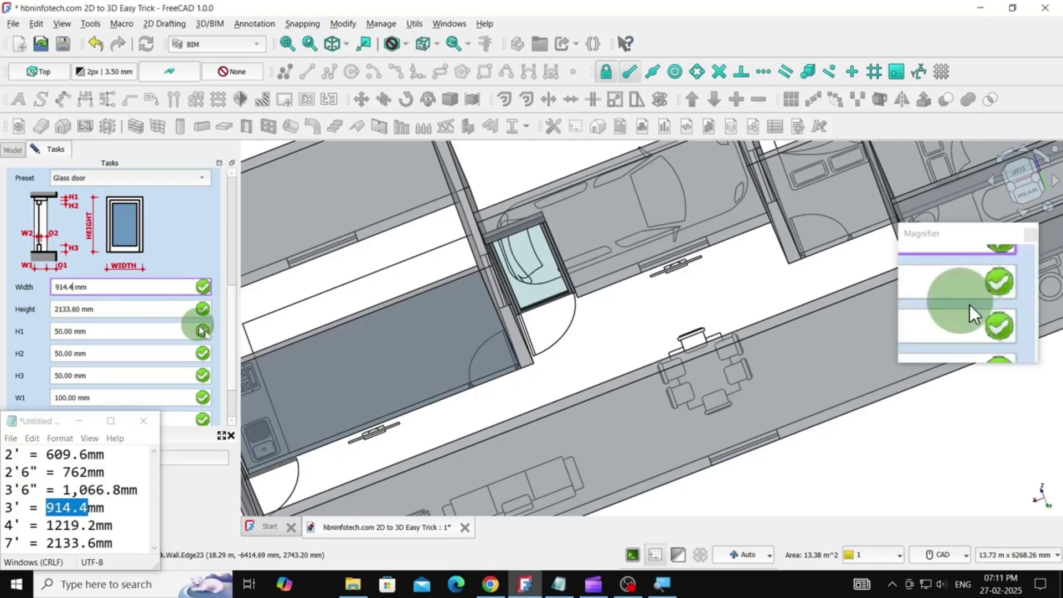
Step: Place the glass door in InnerWall1 at the outer frame corner of the plan's door symbol, at floor level
scroll(451, 392, "up", 5)
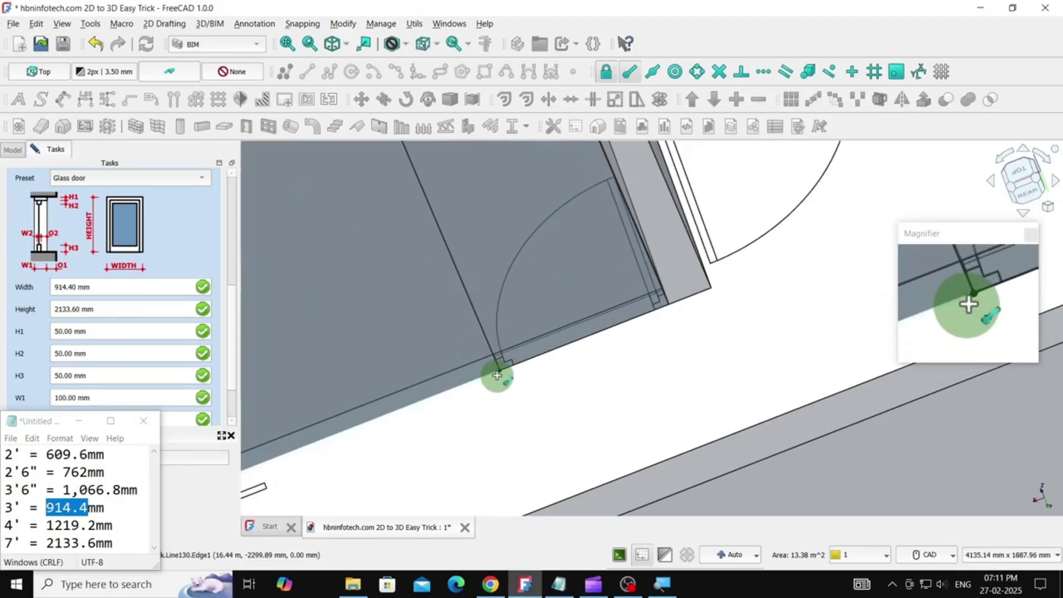
scroll(493, 376, "down", 2)
left_click(488, 380)
scroll(466, 400, "down", 3)
scroll(466, 400, "down", 2)
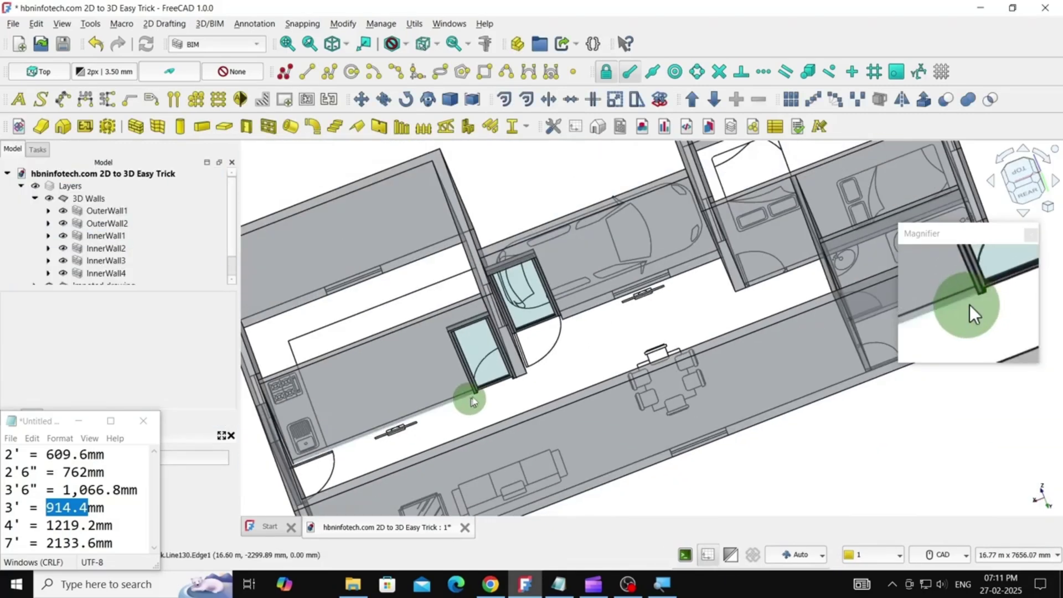
Step: Insert another glass door of the same size into InnerWall2 at the frame corner of the door symbol near the wall end
left_click(767, 250)
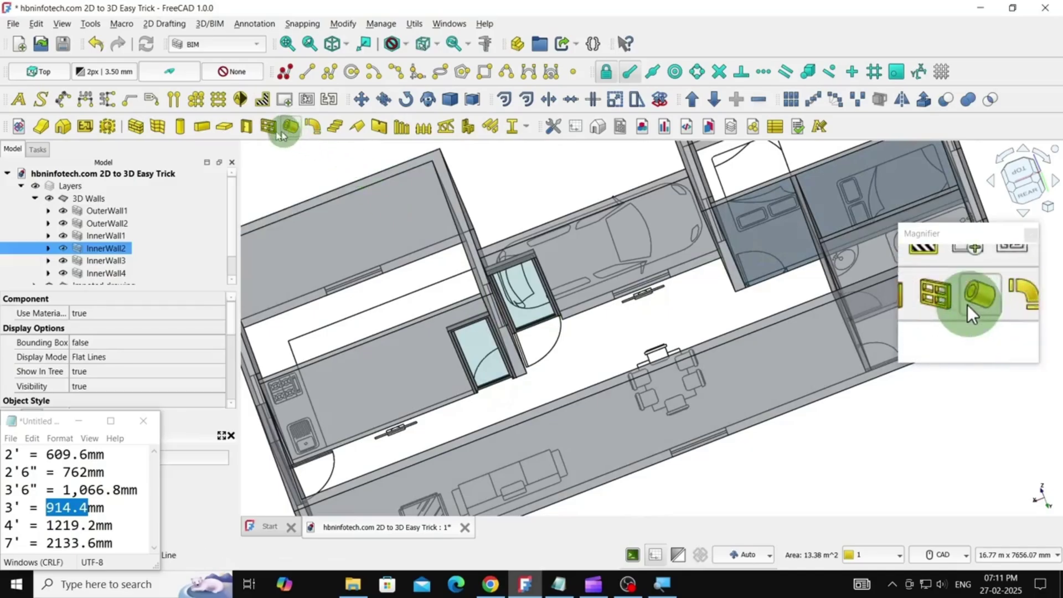
left_click(246, 129)
scroll(766, 246, "up", 5)
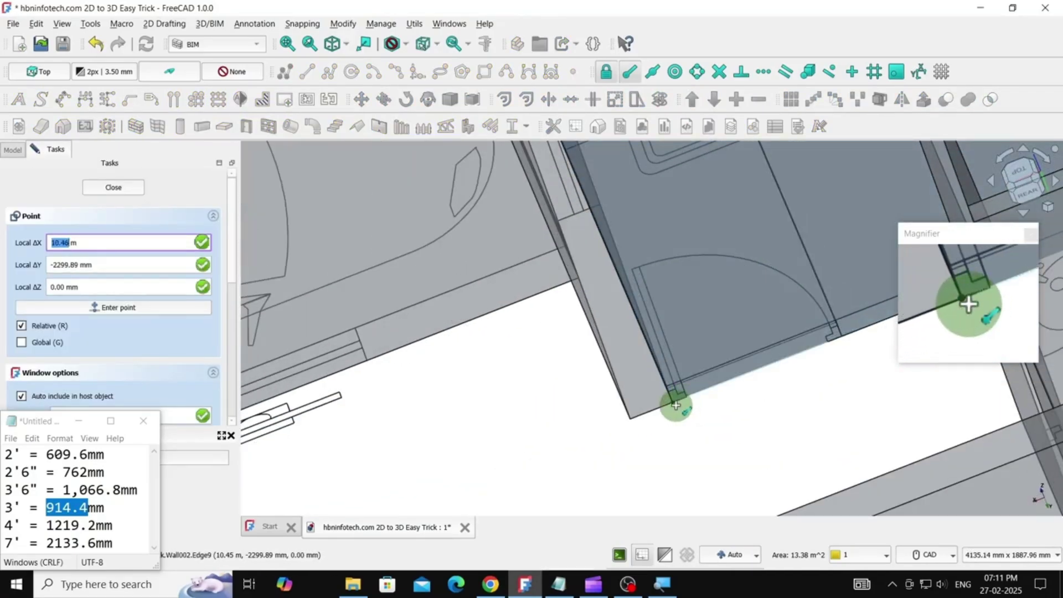
left_click(675, 406)
scroll(596, 361, "down", 5)
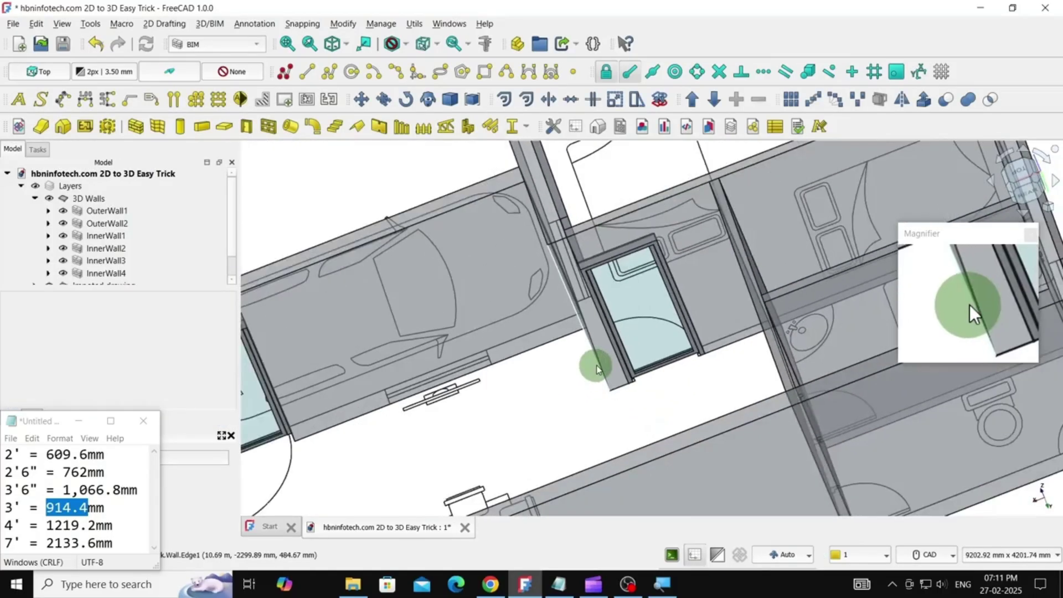
Step: Start a glass door on InnerWall4 with its width set to 762 mm, copied from the 2'6" line of the conversion notes
middle_click_drag(759, 490, 897, 418)
scroll(676, 440, "up", 3)
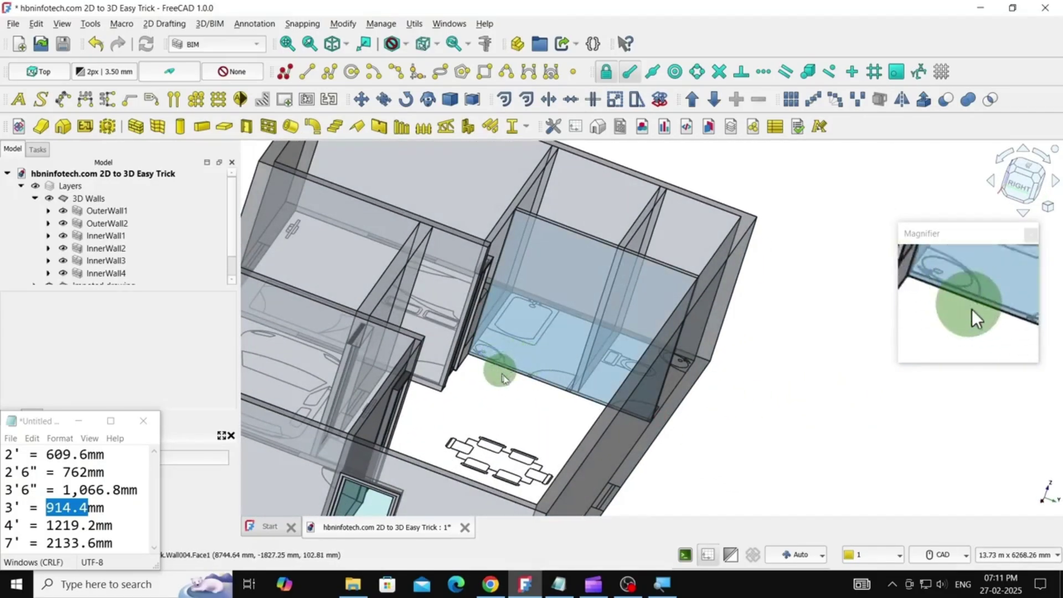
scroll(490, 390, "up", 3)
middle_click_drag(552, 417, 597, 432)
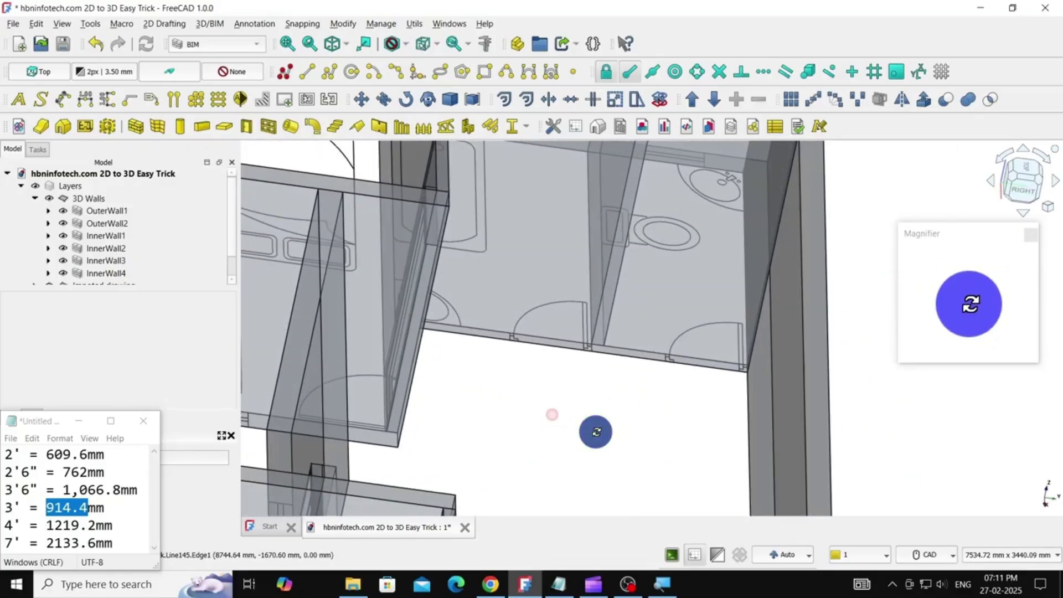
left_click(567, 225)
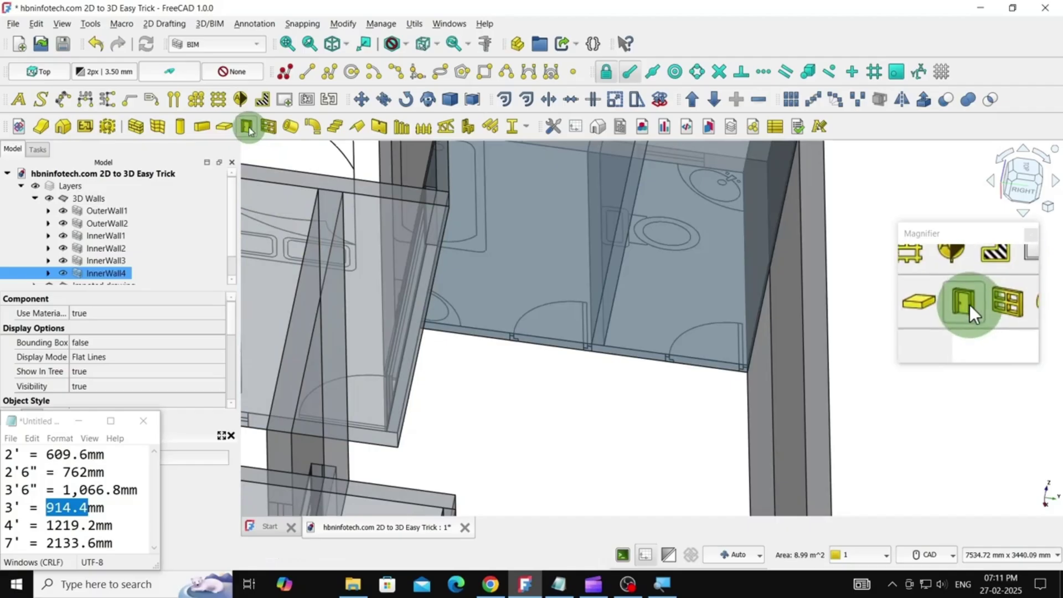
left_click(246, 128)
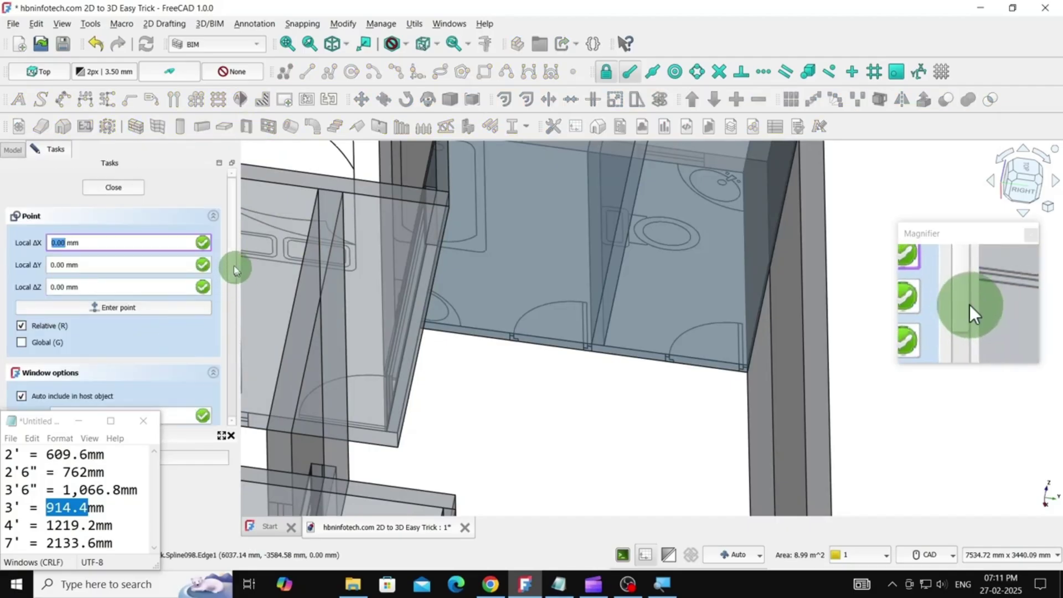
scroll(232, 288, "down", 5)
scroll(227, 354, "down", 4)
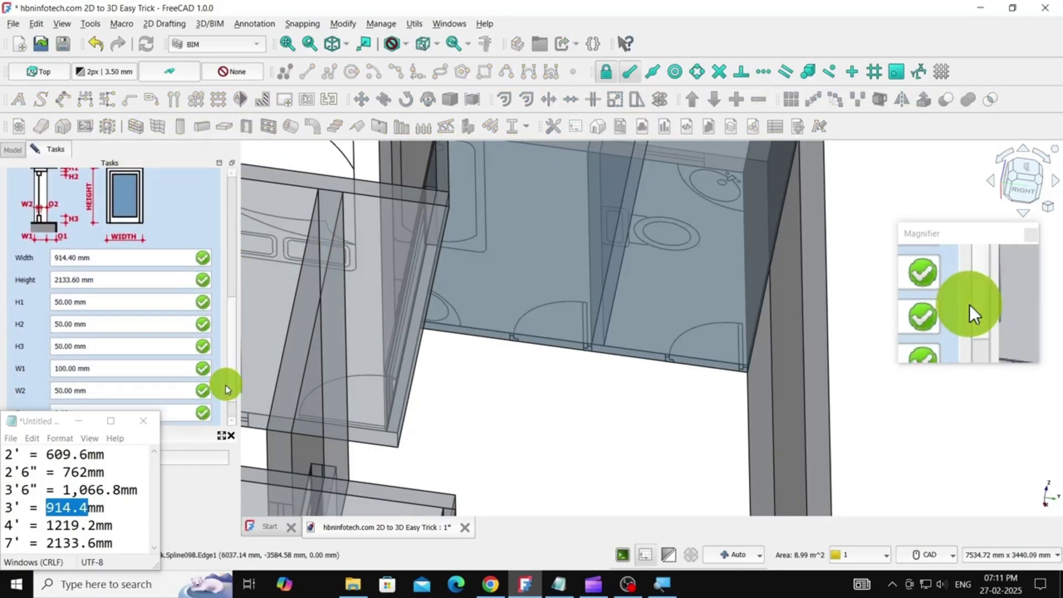
left_click_drag(88, 472, 72, 473)
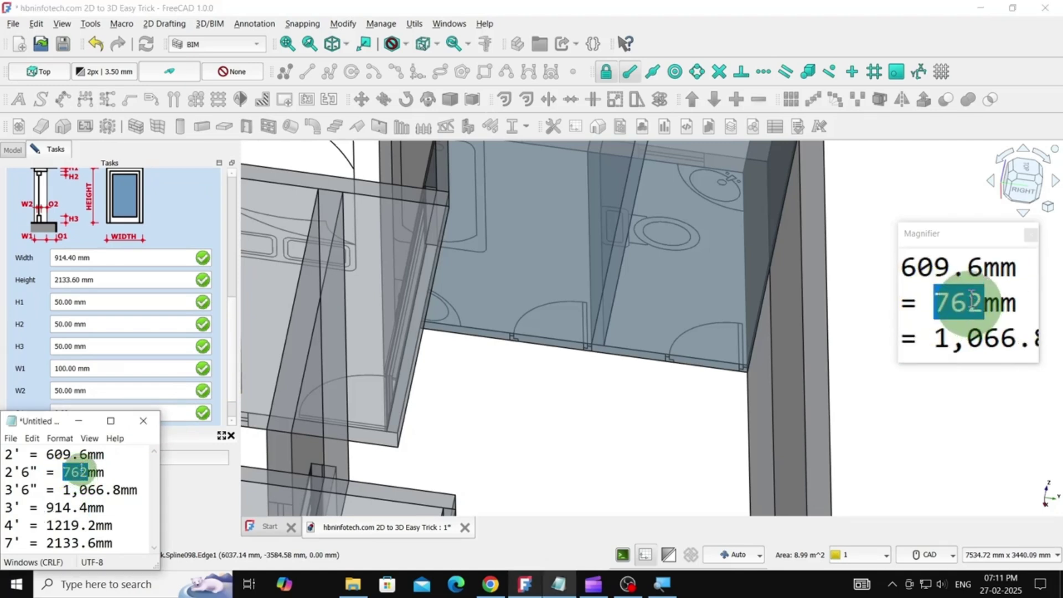
left_click_drag(78, 257, 55, 256)
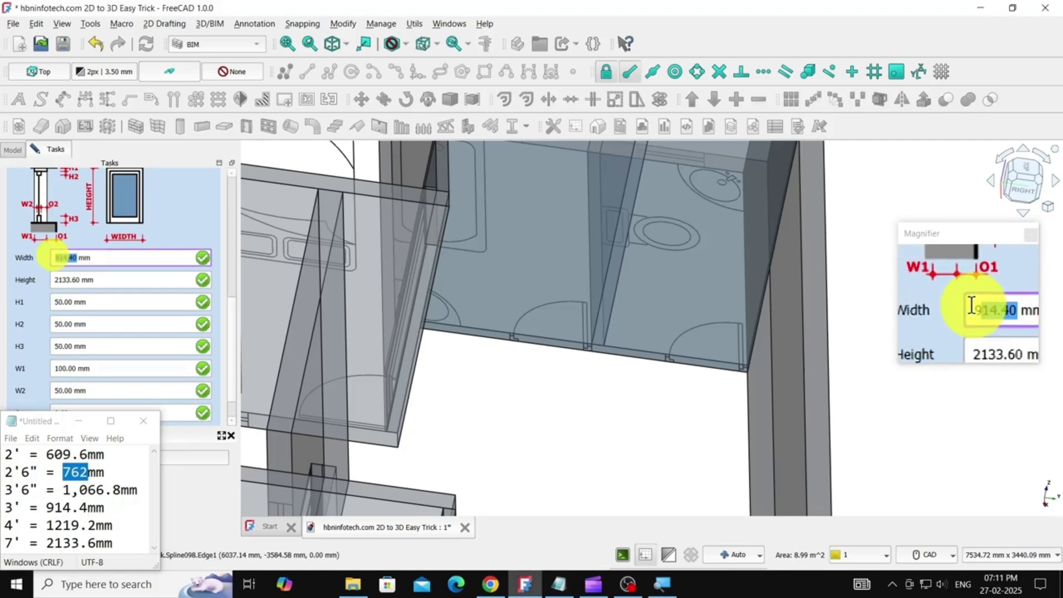
type("762")
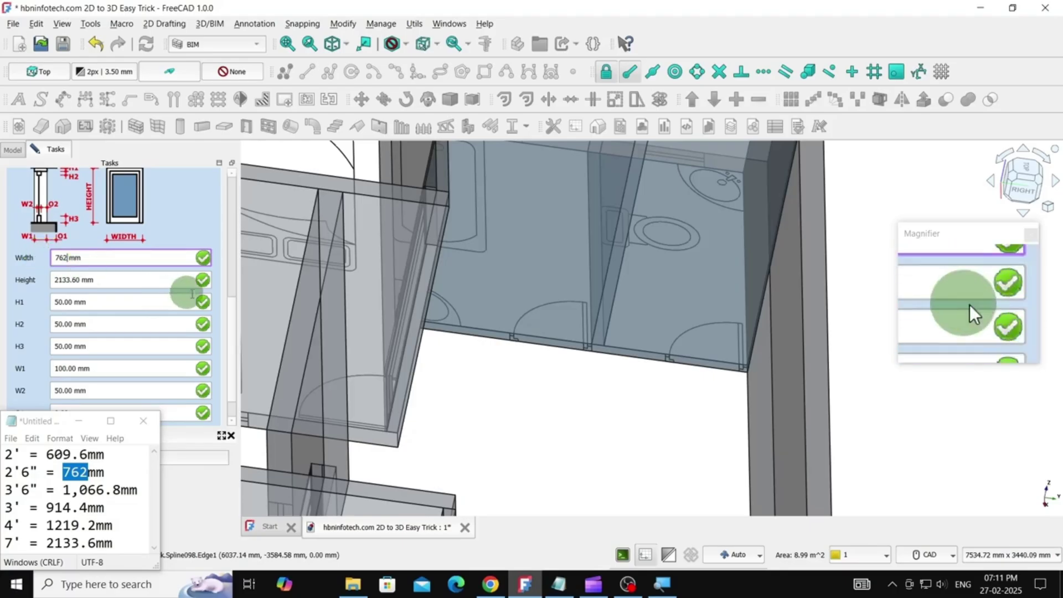
Step: Place the glass door in InnerWall4 at the frame corner of the door symbol for the room with the bathtub
scroll(451, 333, "up", 5)
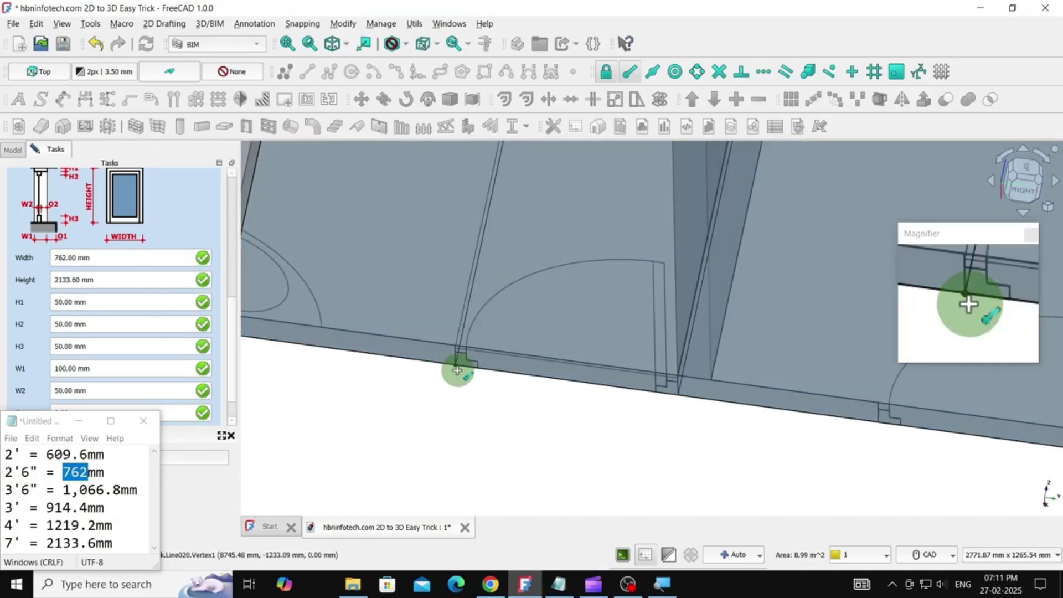
left_click(457, 369)
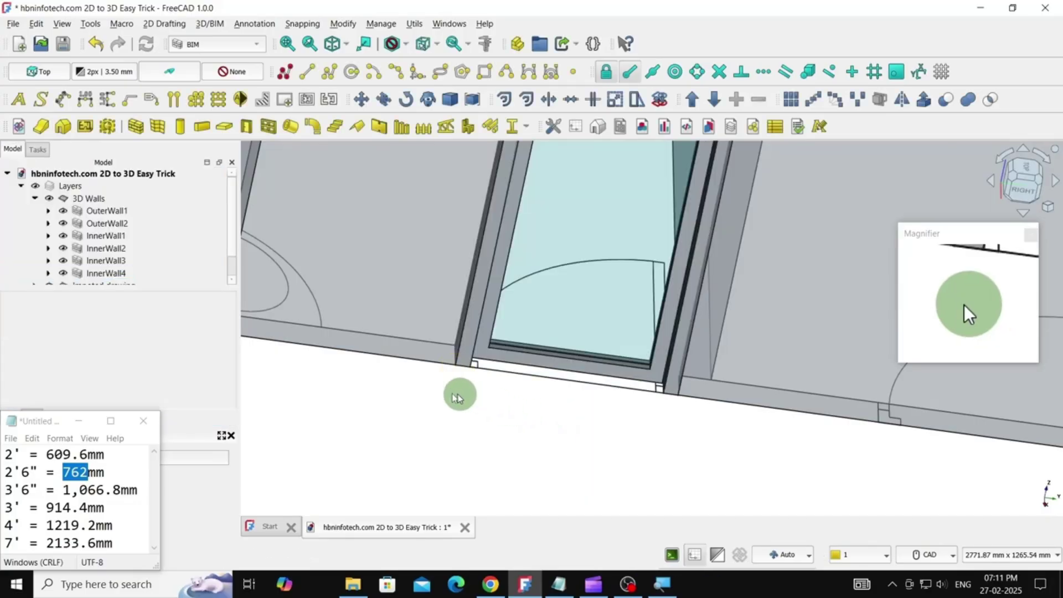
scroll(464, 398, "down", 4)
Step: Insert a second 762 mm wide glass door into InnerWall4 at the frame corner of the toilet room's door symbol
left_click(649, 304)
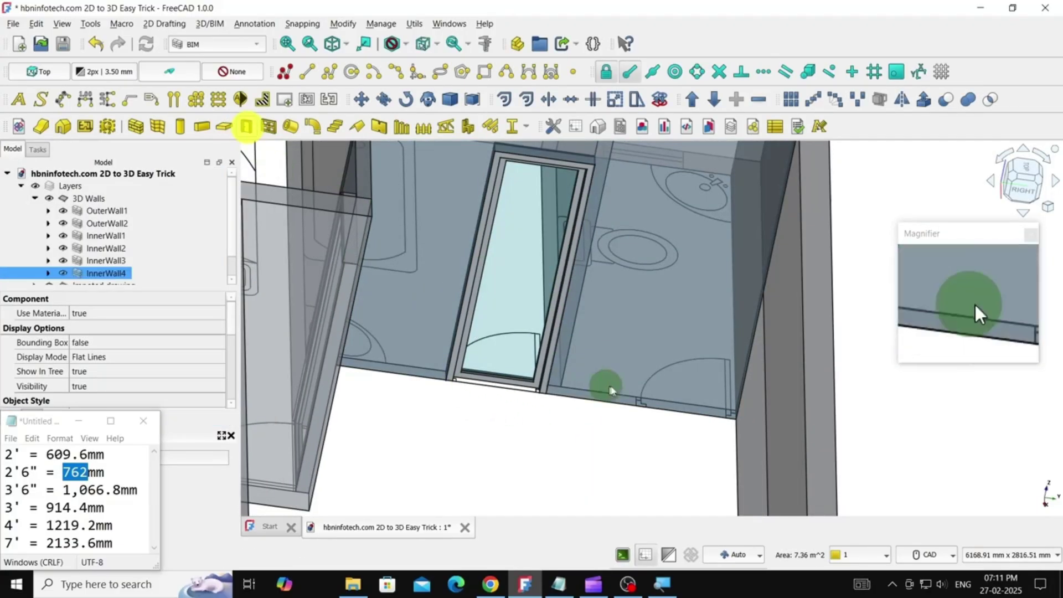
scroll(705, 420, "up", 6)
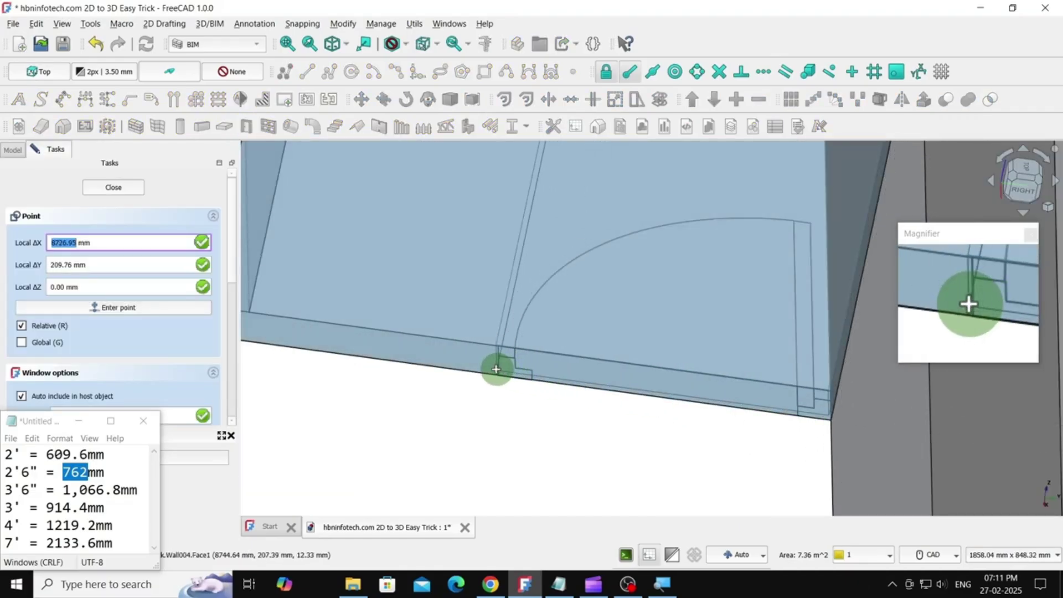
left_click(505, 380)
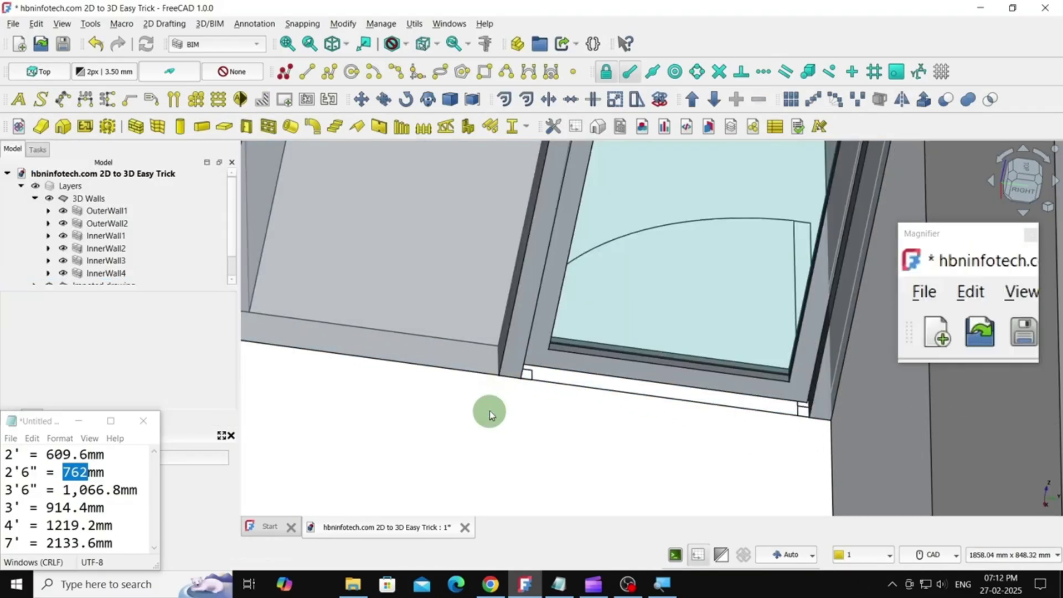
Step: Show the whole building in isometric view and check the inserted doors
scroll(498, 374, "down", 5)
scroll(554, 363, "down", 6)
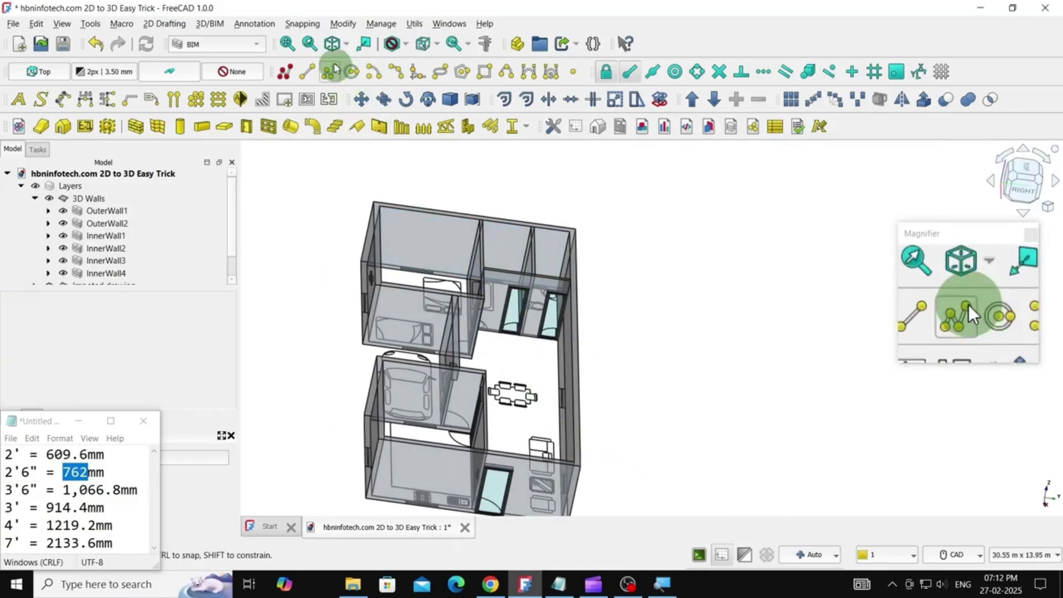
left_click(333, 44)
scroll(659, 410, "up", 8)
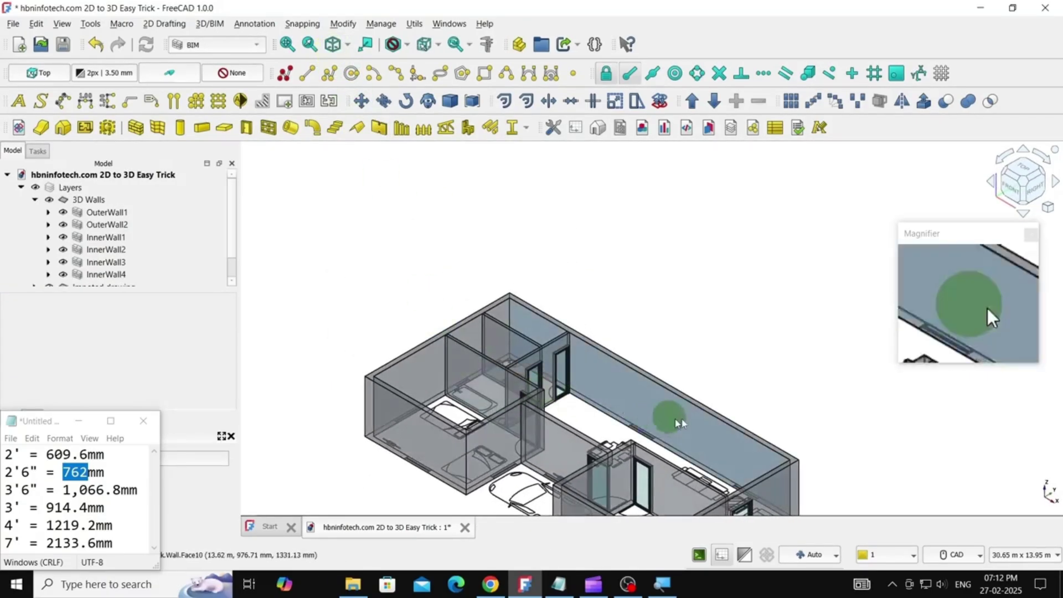
scroll(732, 231, "down", 5)
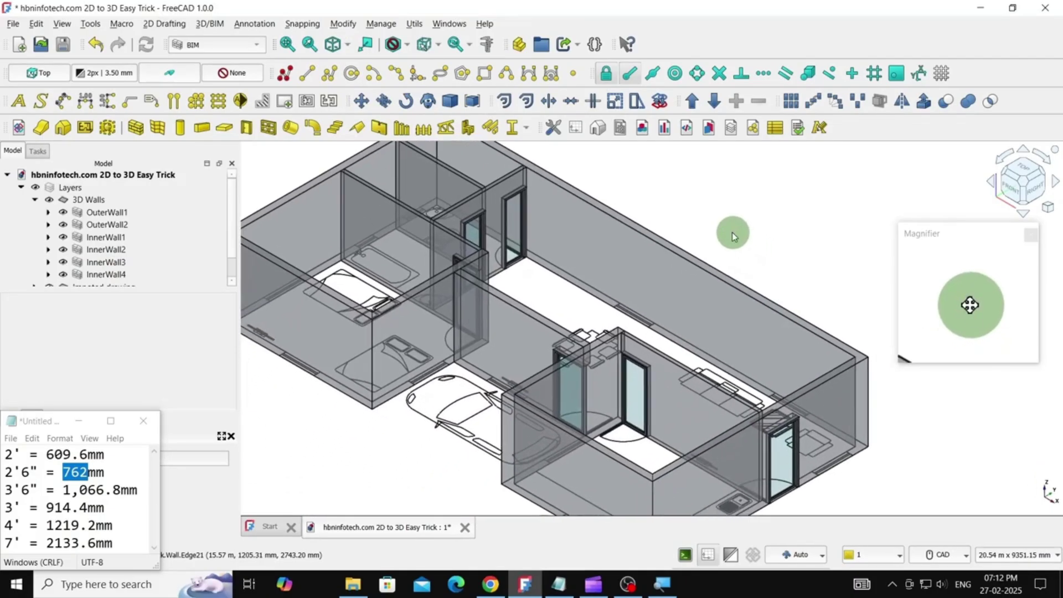
scroll(732, 231, "up", 4)
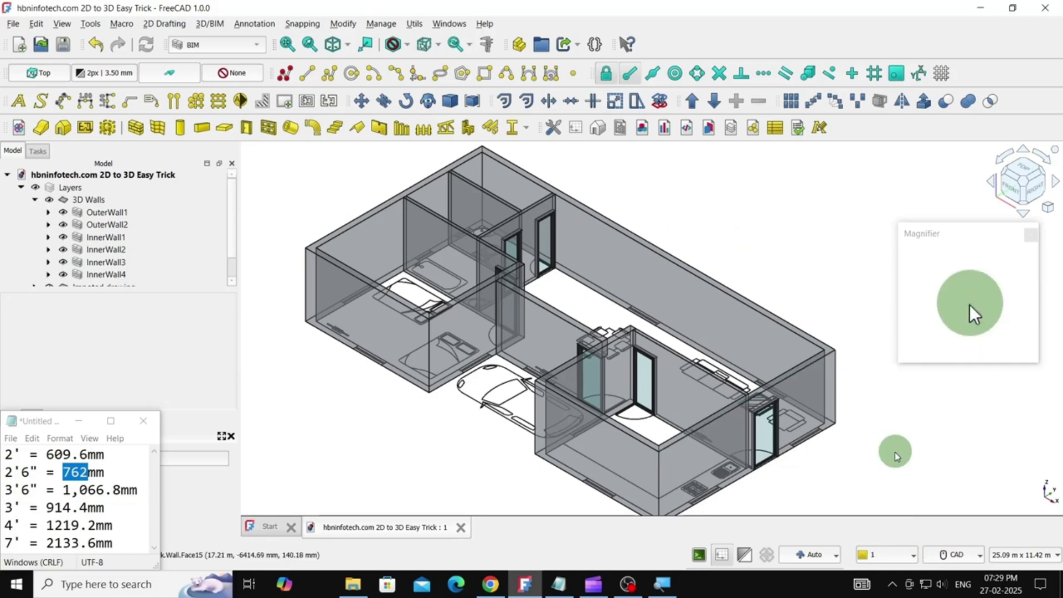
Step: Set the transparency of the 3D Walls layer to 0
left_click(89, 199)
left_click_drag(234, 341, 234, 348)
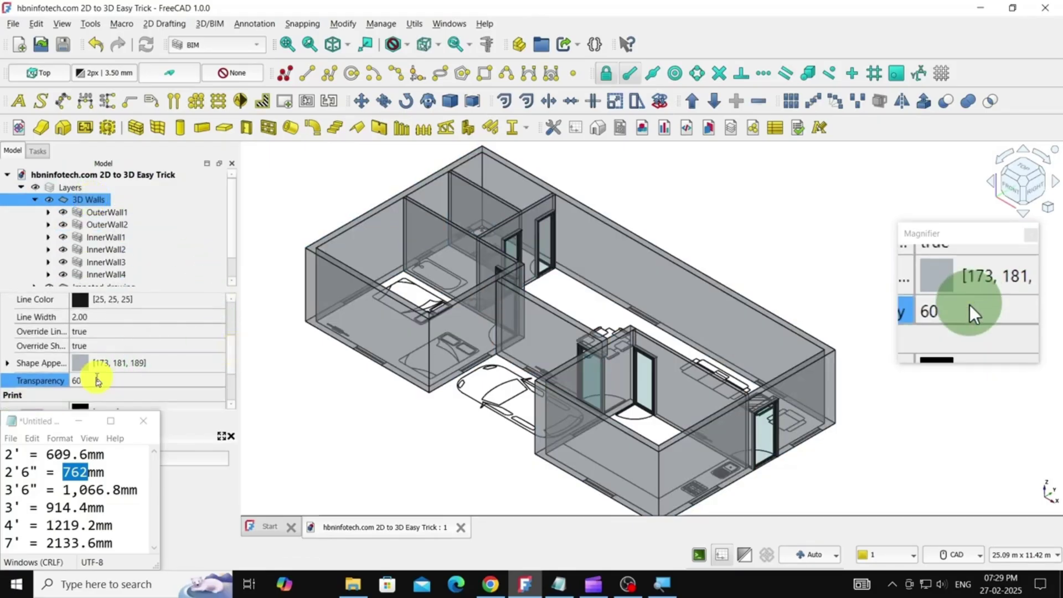
type("0")
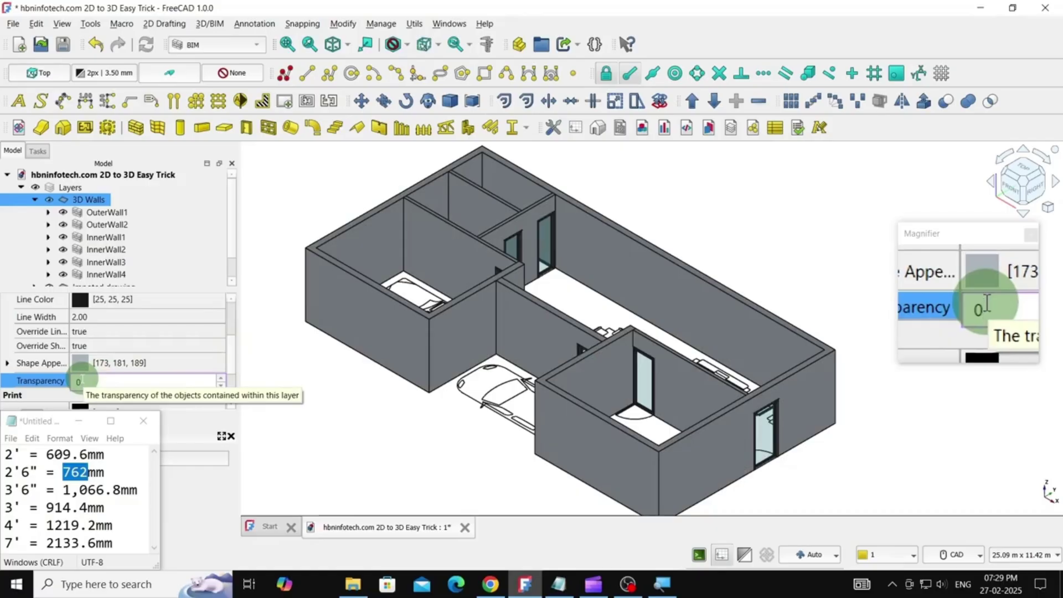
Step: Inspect the opaque walls and the glass doors from all around the building
scroll(646, 354, "up", 5)
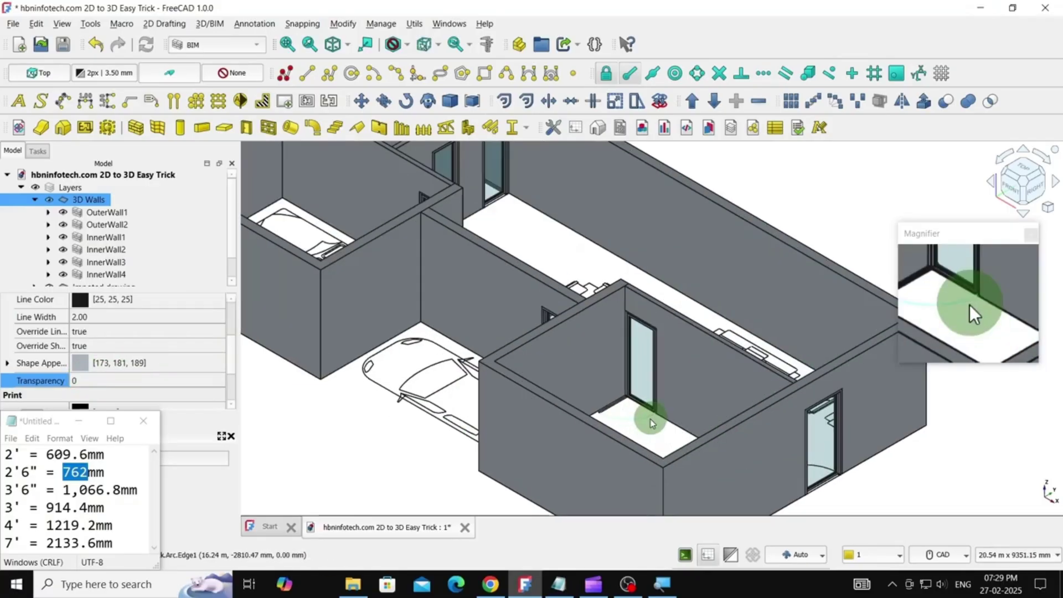
middle_click_drag(668, 424, 473, 418)
scroll(774, 364, "up", 3)
middle_click_drag(774, 364, 477, 403)
scroll(696, 304, "up", 2)
middle_click_drag(685, 337, 591, 446)
scroll(664, 317, "down", 5)
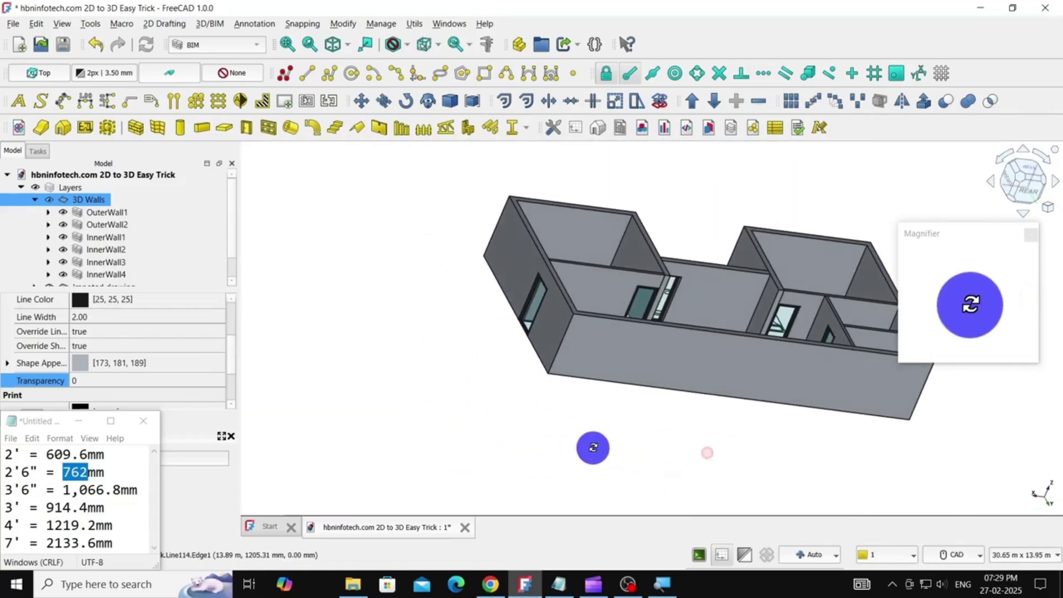
Step: Inspect the doors and opaque walls from the rear, and show the building in isometric view
scroll(659, 368, "up", 3)
scroll(703, 308, "up", 3)
scroll(692, 359, "up", 3)
middle_click_drag(691, 358, 753, 370)
scroll(687, 347, "up", 2)
scroll(686, 347, "down", 4)
middle_click_drag(674, 351, 443, 340)
left_click(335, 47)
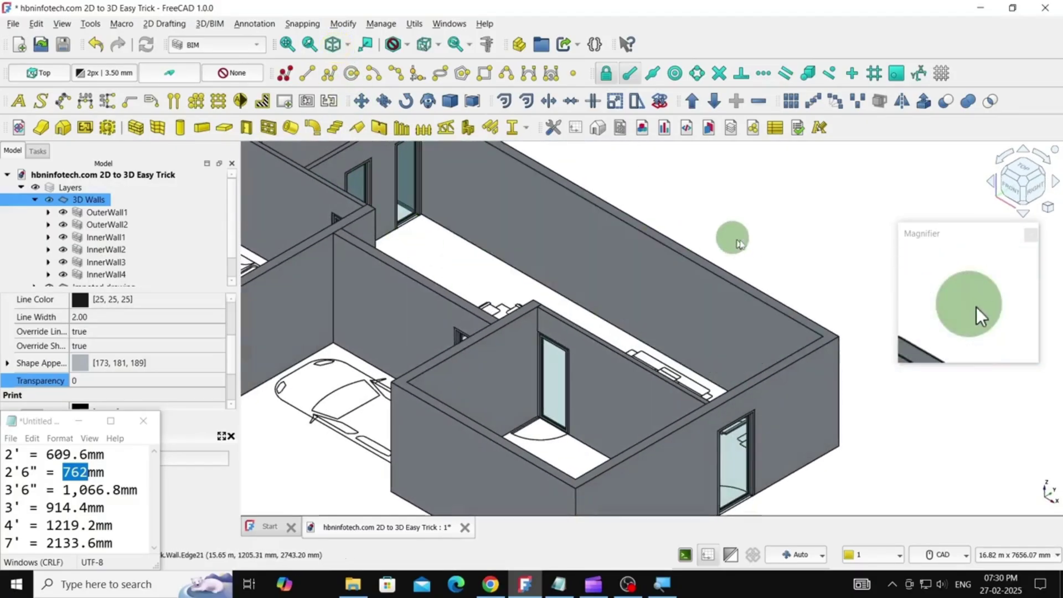
scroll(731, 235, "down", 3)
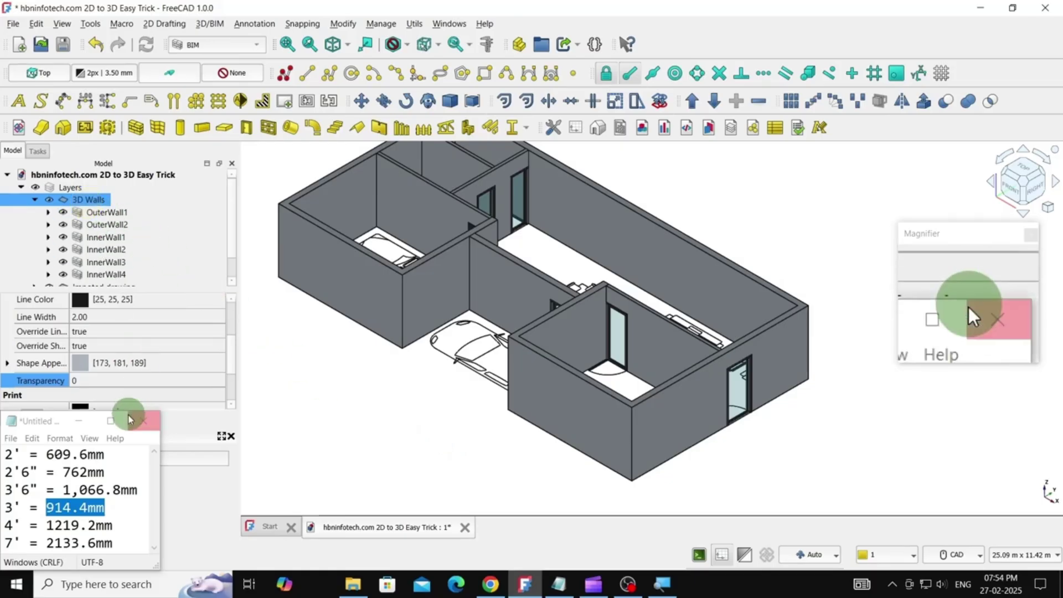
Step: Set the transparency of the 3D Walls layer to 60
left_click(100, 382)
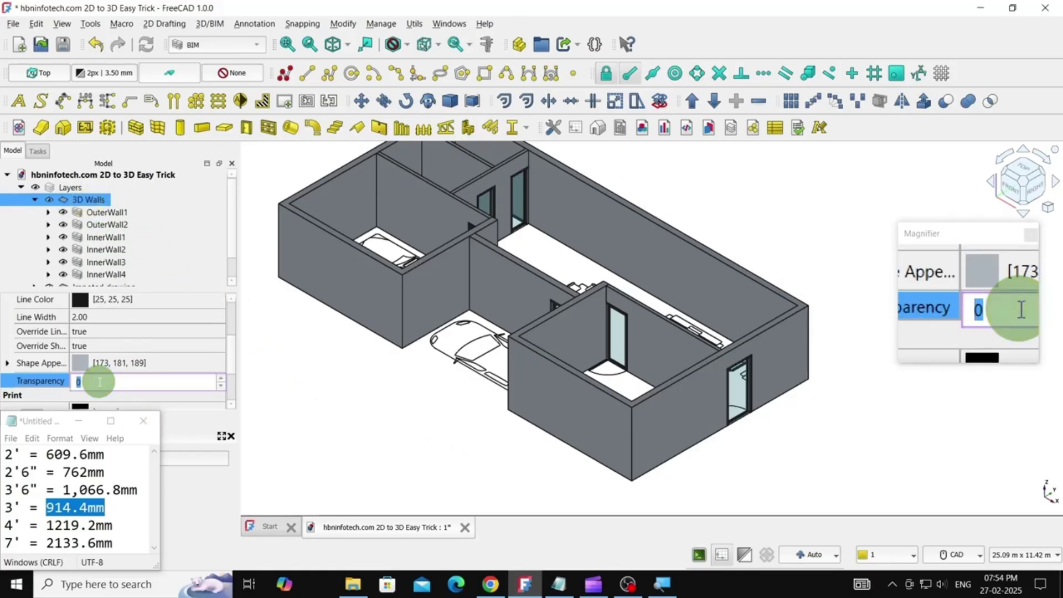
type("60")
key("Return")
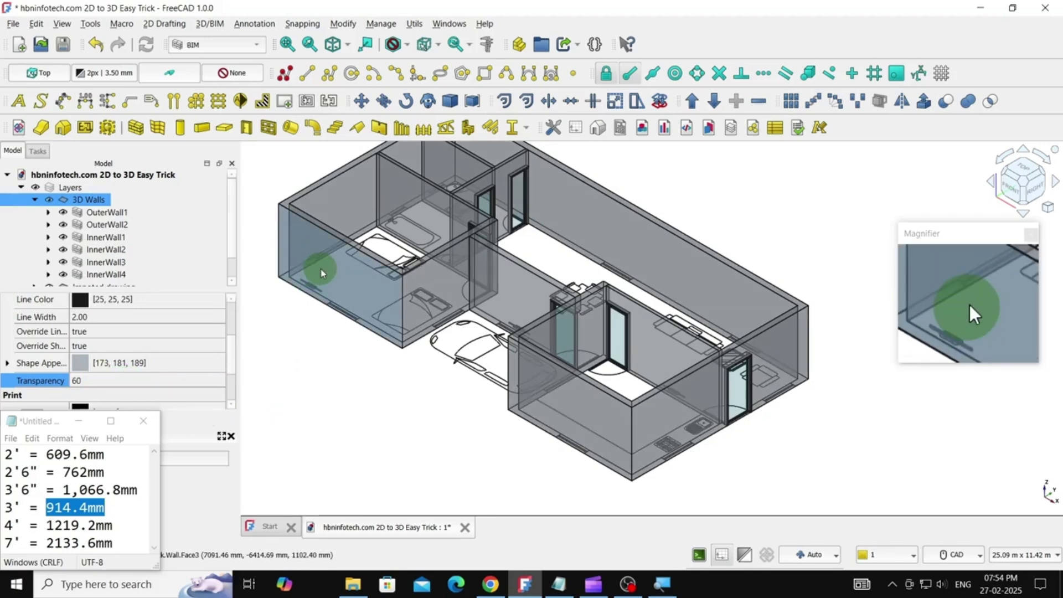
Step: Start a window on the bedroom's front face of OuterWall1 and choose the Sliding 2-pane preset
left_click(327, 269)
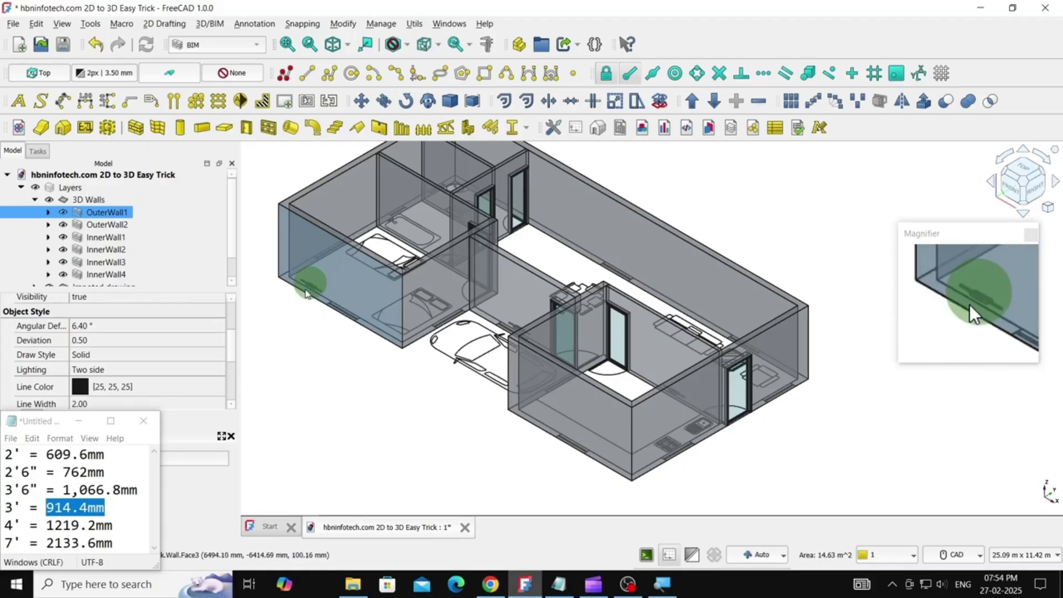
left_click(263, 138)
left_click_drag(235, 247, 227, 304)
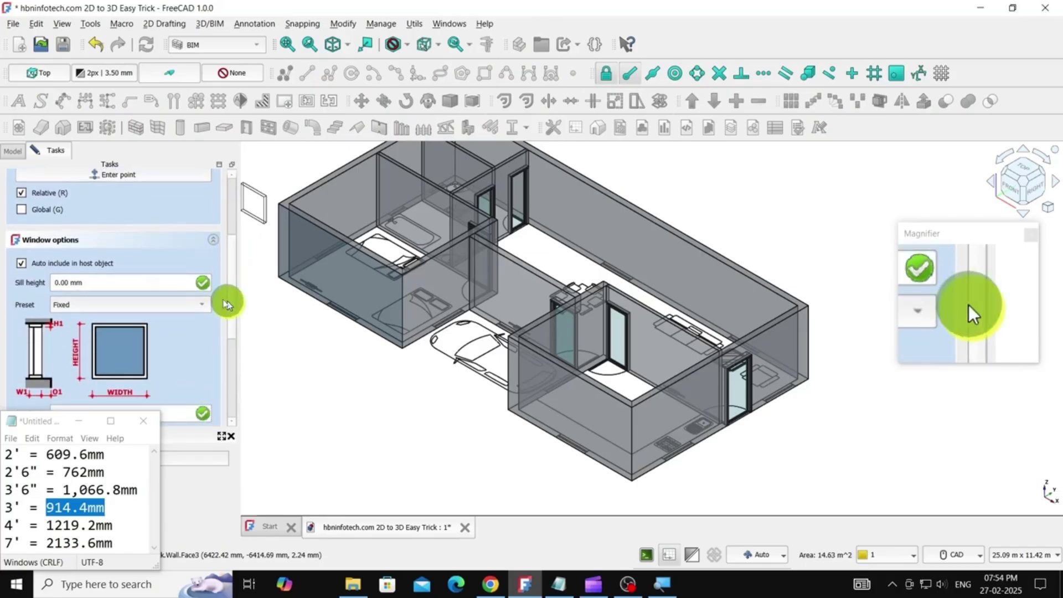
left_click(164, 305)
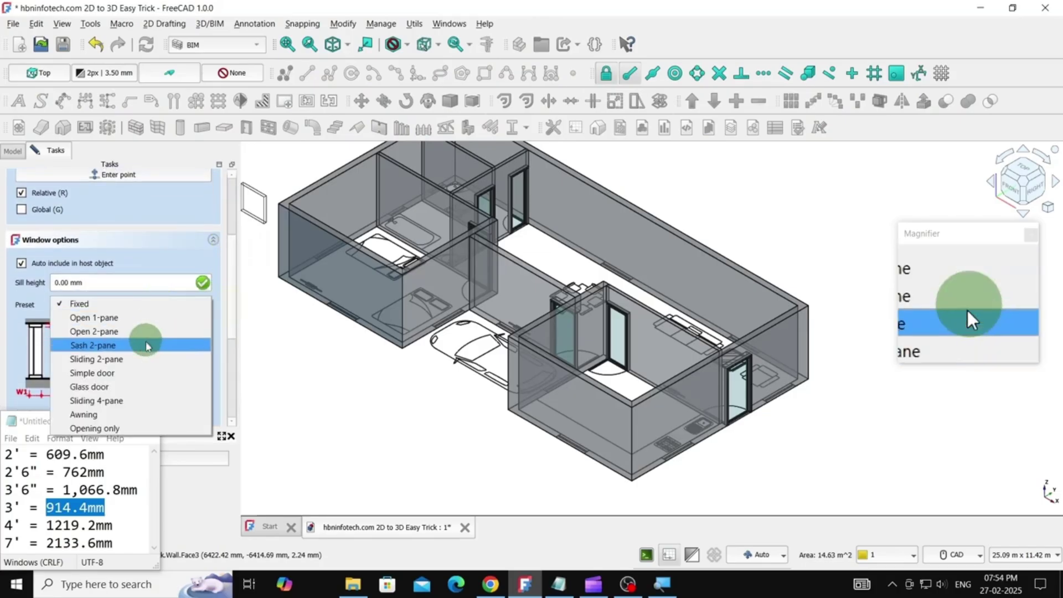
left_click(140, 357)
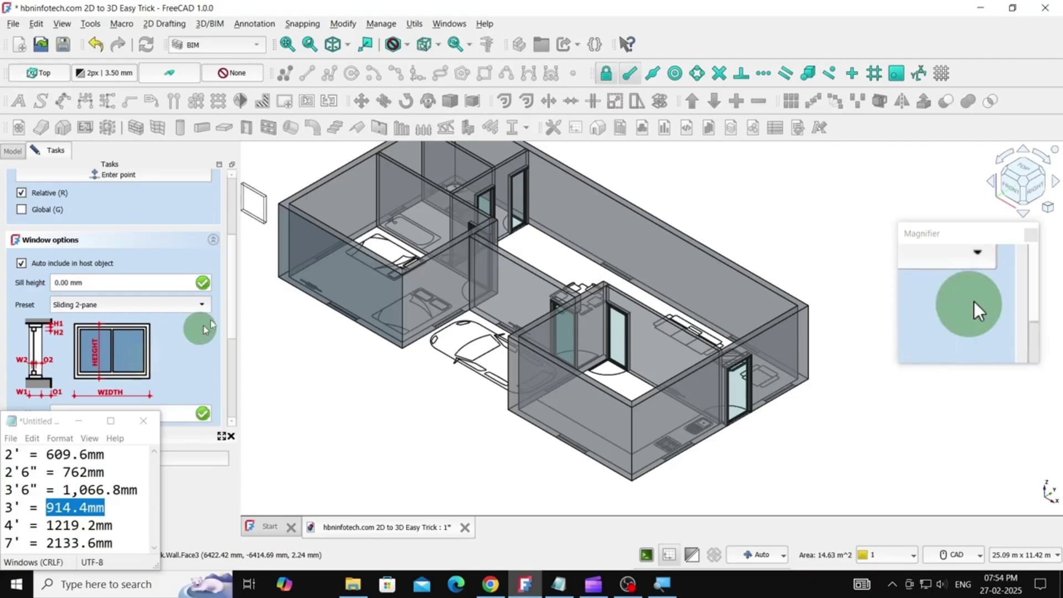
Step: Set the window's width to 1219.2 mm, its height to 914.4 mm and its sill height to 914.4 mm
scroll(232, 297, "down", 3)
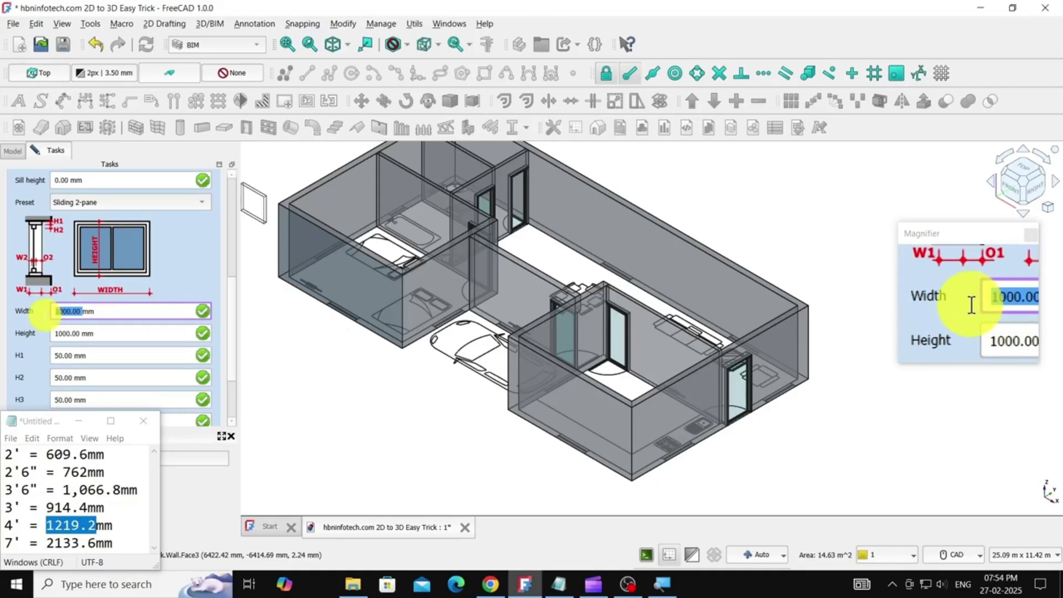
type("1219.2")
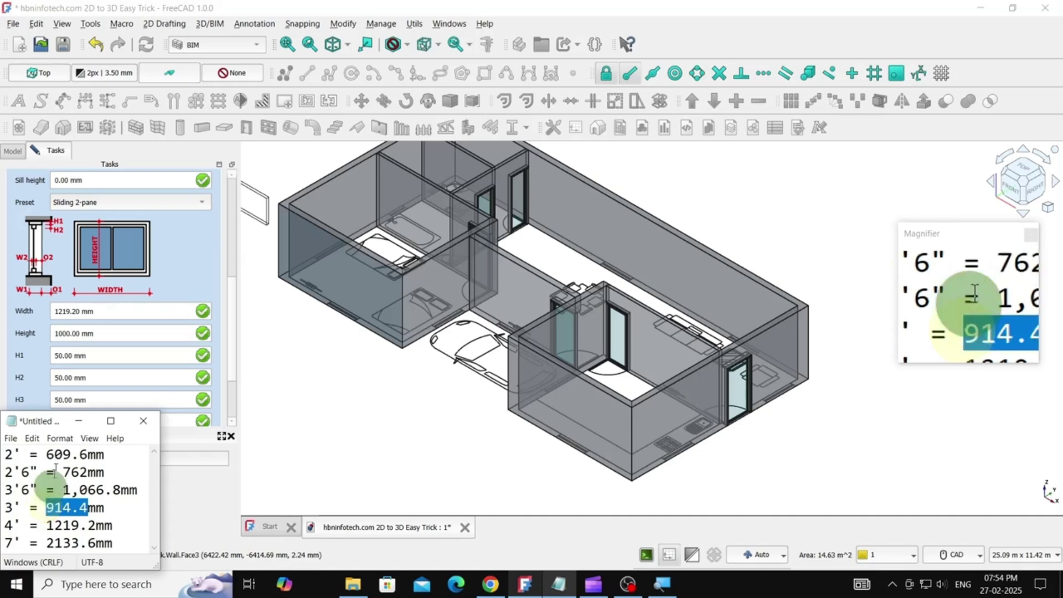
right_click(54, 334)
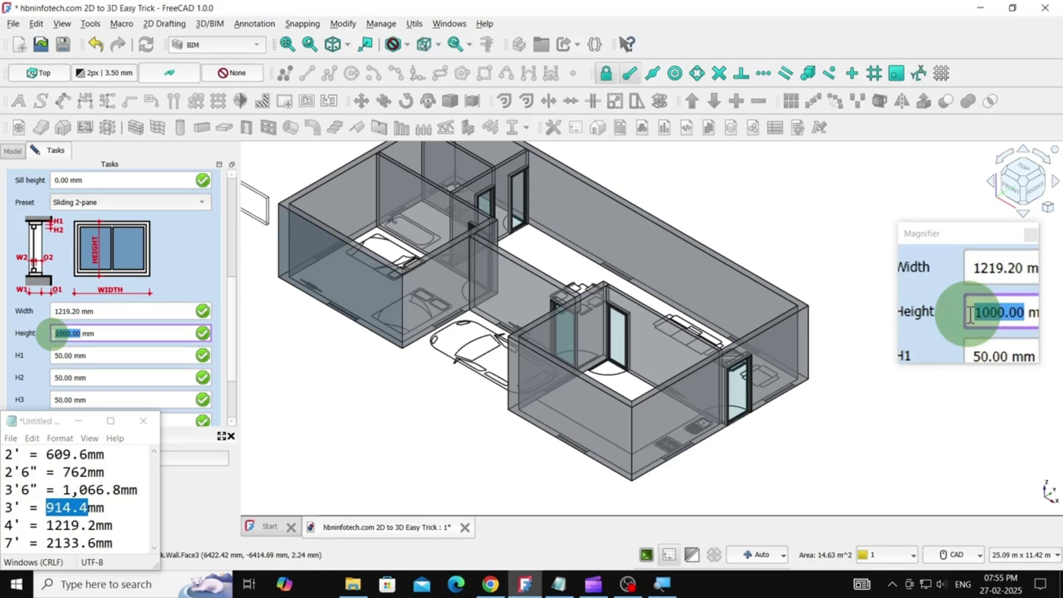
type("914.4")
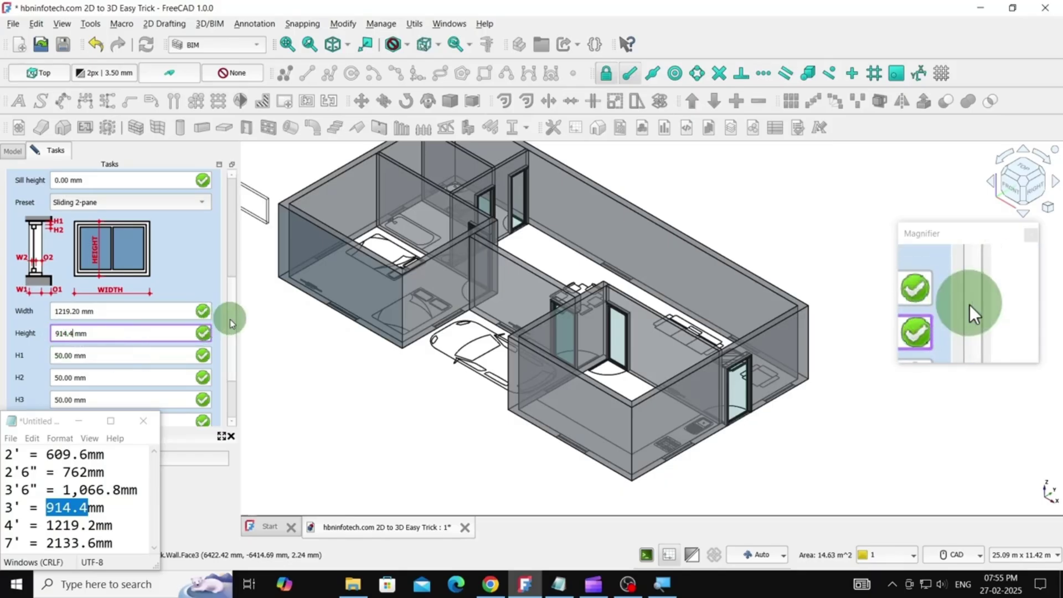
scroll(231, 329, "up", 1)
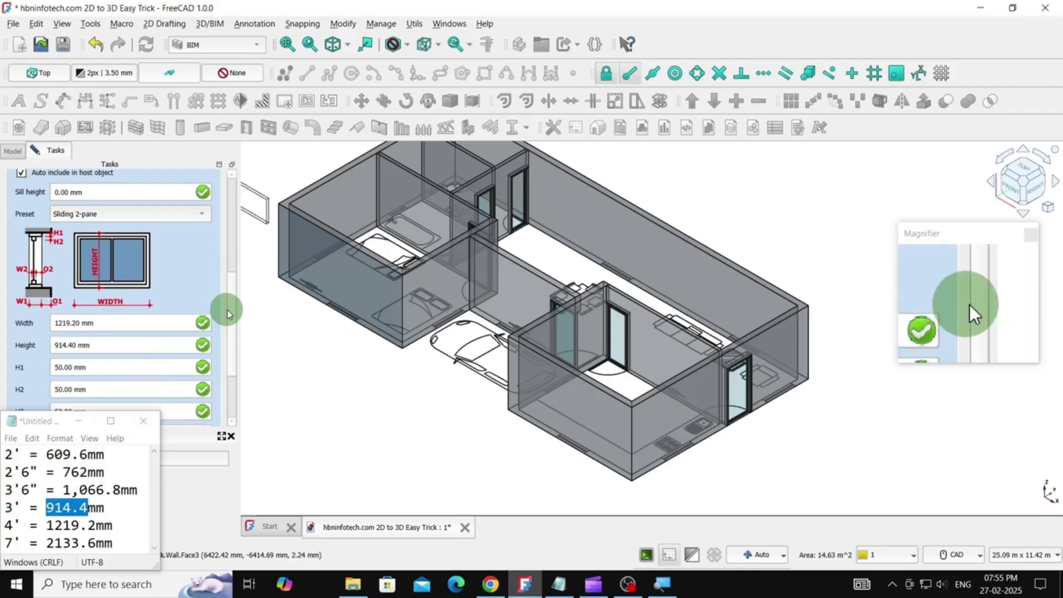
left_click_drag(232, 314, 232, 279)
left_click(75, 275)
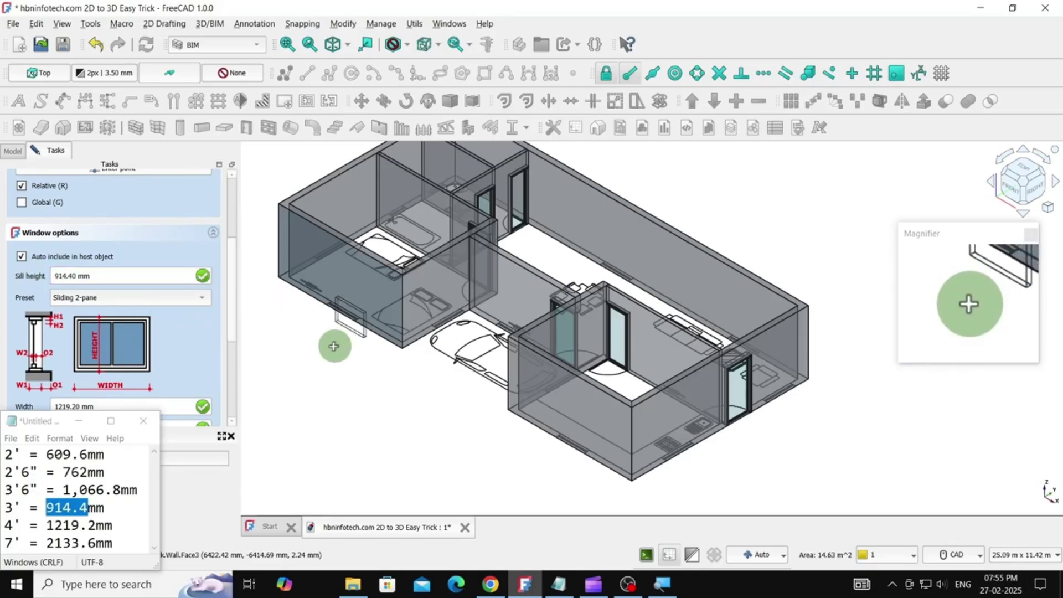
Step: Place the sliding window at the outer corner of the window symbol in the bedroom's front wall
scroll(320, 307, "up", 5)
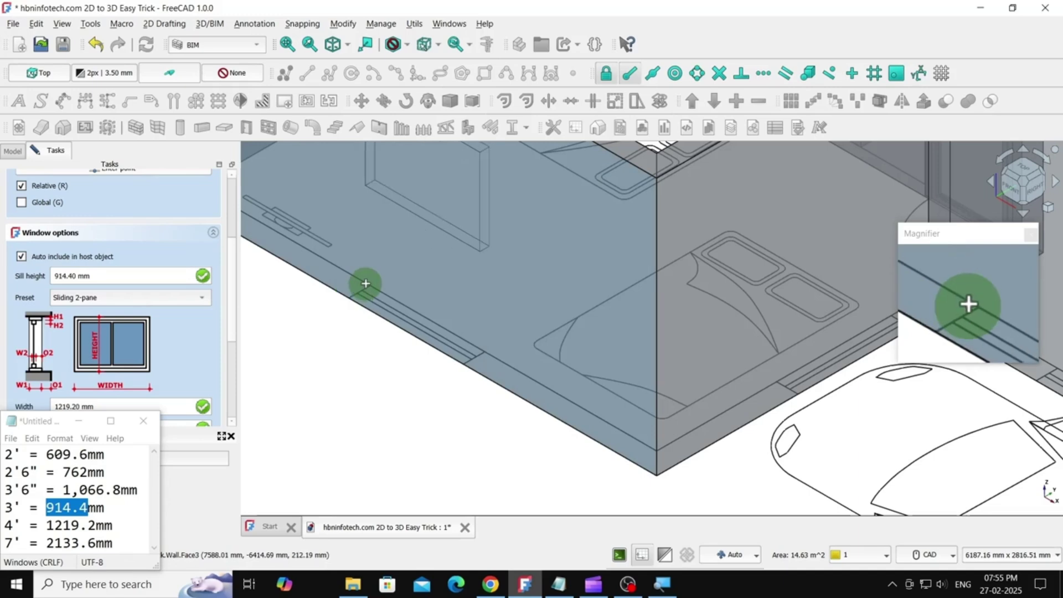
scroll(365, 284, "up", 3)
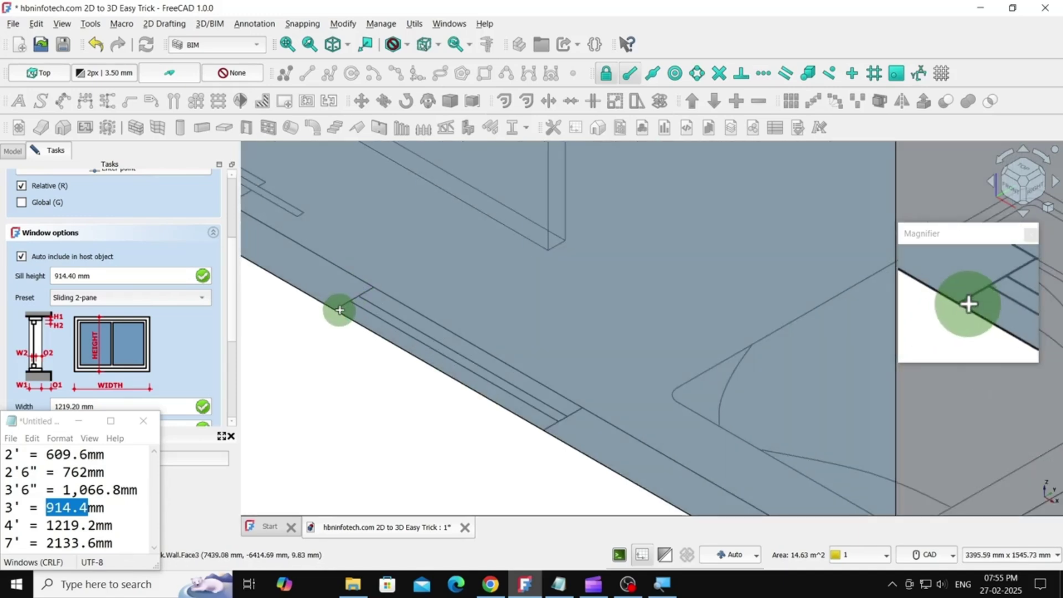
scroll(332, 319, "up", 3)
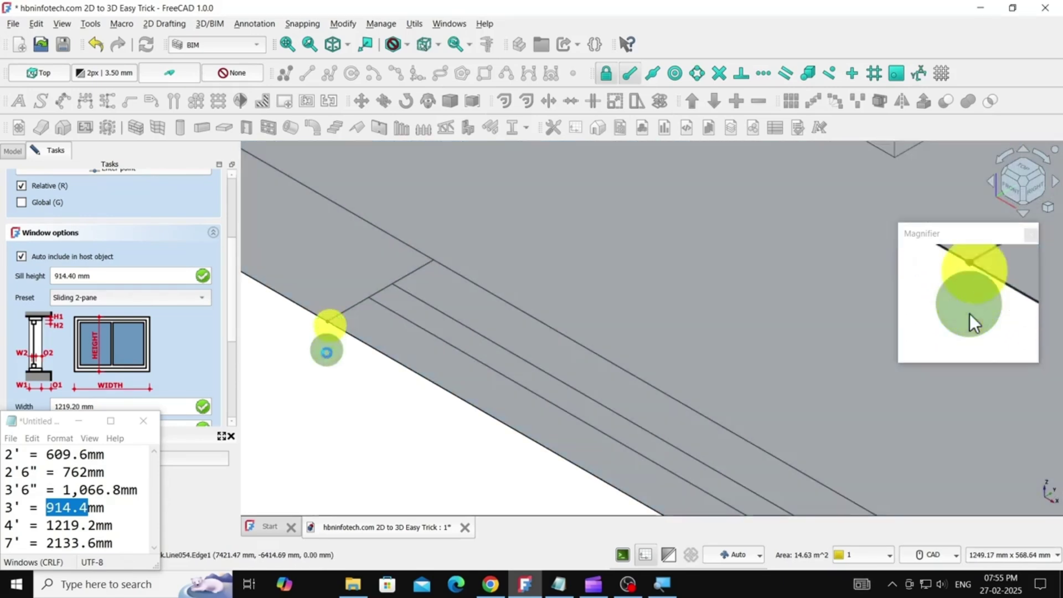
left_click(325, 365)
scroll(333, 365, "down", 7)
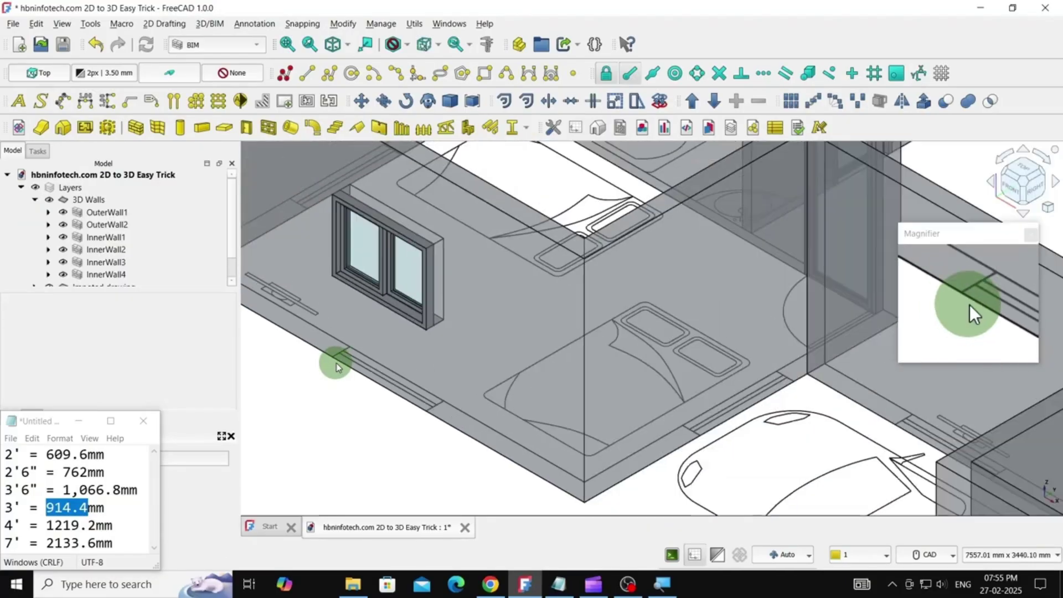
Step: Insert another sliding 2-pane window at the window symbol in the kitchen's front wall
scroll(370, 400, "down", 2)
middle_click_drag(418, 458, 392, 363)
scroll(470, 443, "down", 1)
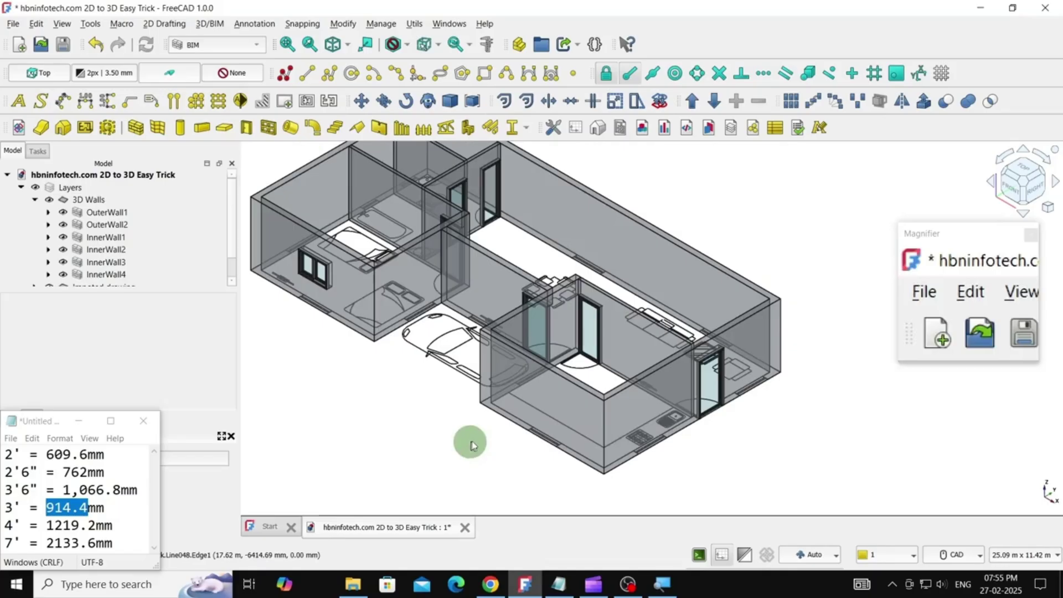
left_click(546, 404)
left_click(379, 127)
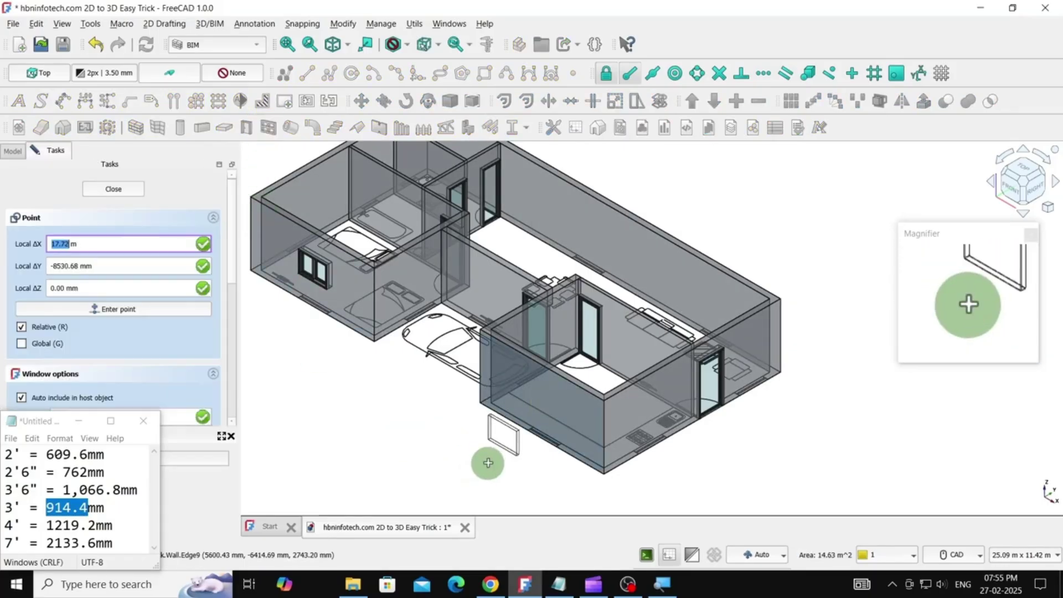
scroll(488, 463, "up", 8)
left_click(635, 327)
scroll(466, 414, "down", 9)
Step: Insert a sliding 2-pane window at the window symbol in the kitchen's end wall, behind the stove and sink
scroll(651, 449, "up", 2)
middle_click_drag(670, 420, 565, 399)
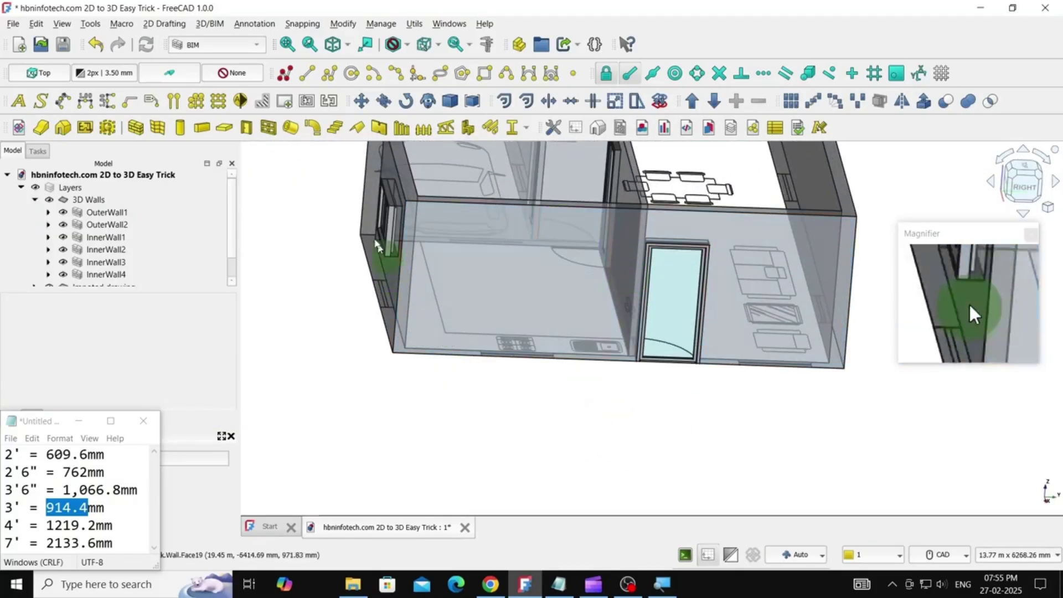
middle_click_drag(590, 314, 576, 339)
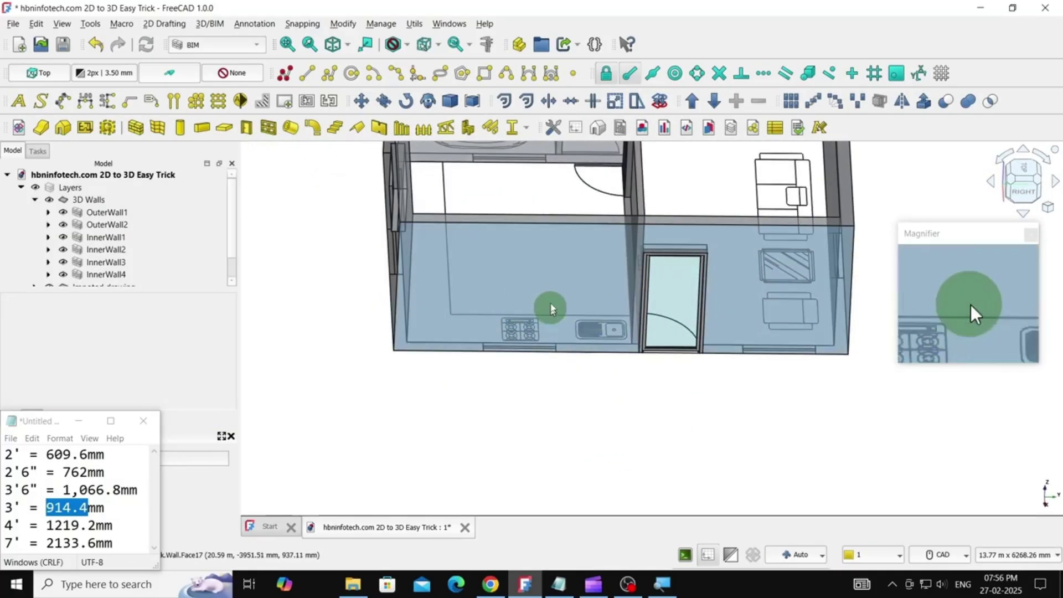
left_click(551, 313)
left_click(268, 128)
scroll(464, 377, "up", 4)
scroll(465, 376, "down", 2)
key("Escape")
scroll(432, 463, "down", 4)
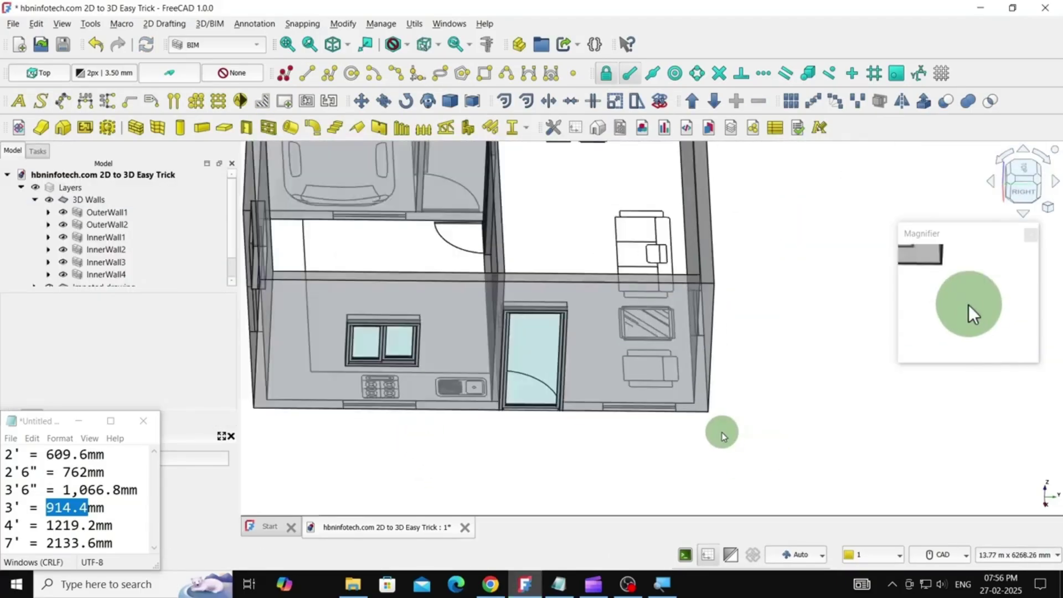
Step: Insert a sliding 2-pane window in the living room's end wall, beside the entrance glass door
scroll(541, 316, "up", 2)
left_click(541, 316)
left_click(268, 128)
scroll(548, 351, "up", 3)
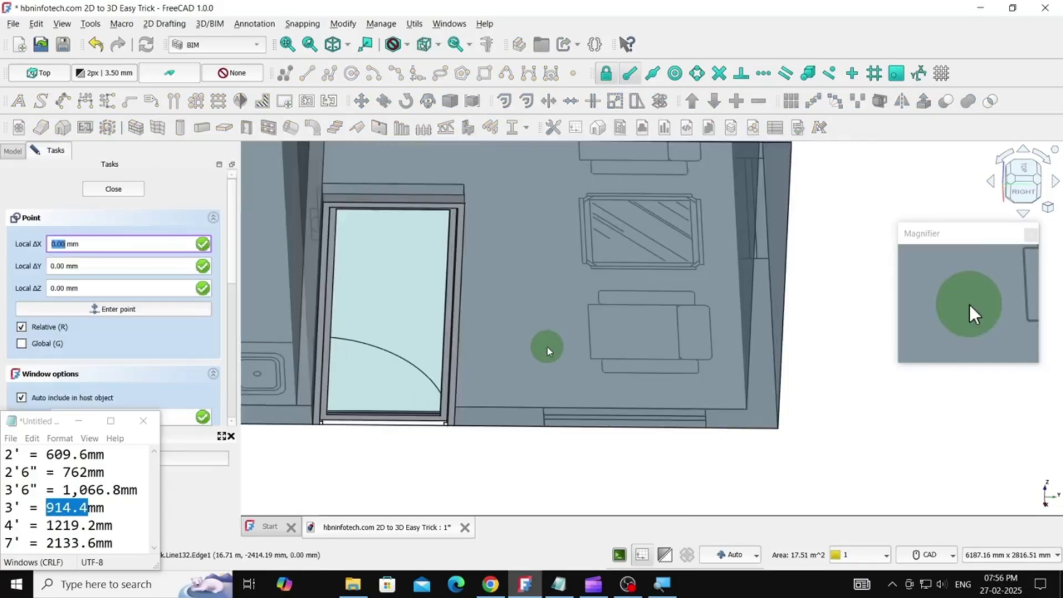
key("Escape")
scroll(589, 422, "down", 3)
Step: Insert a sliding 2-pane window at the window symbol behind the sofa in the rear face of OuterWall1
scroll(589, 421, "down", 4)
middle_click_drag(721, 381, 610, 368)
scroll(823, 427, "up", 3)
middle_click_drag(812, 332, 765, 363)
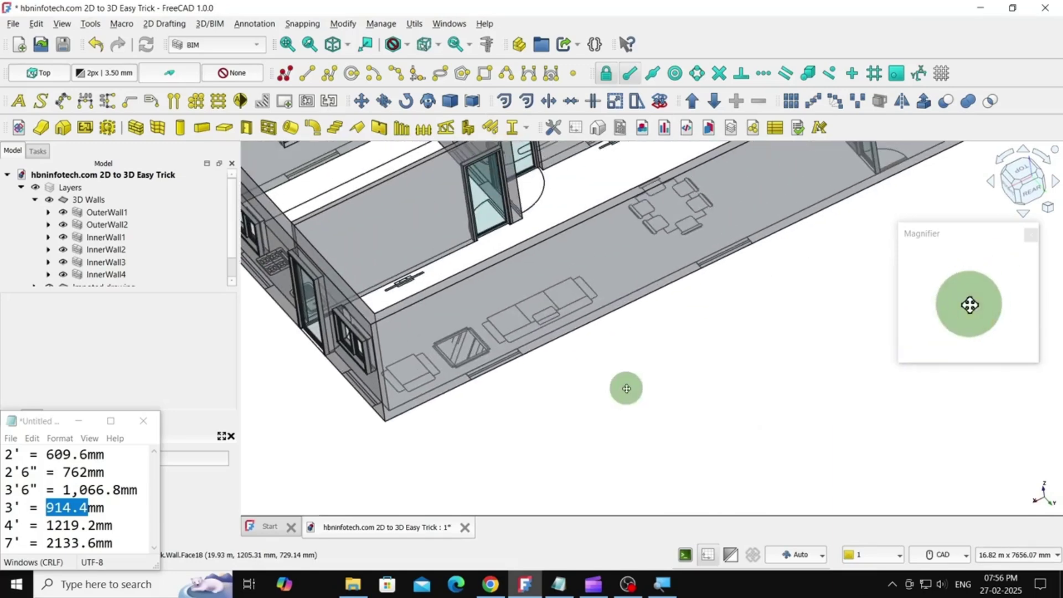
left_click(546, 275)
left_click(269, 127)
scroll(427, 349, "up", 4)
scroll(429, 356, "up", 3)
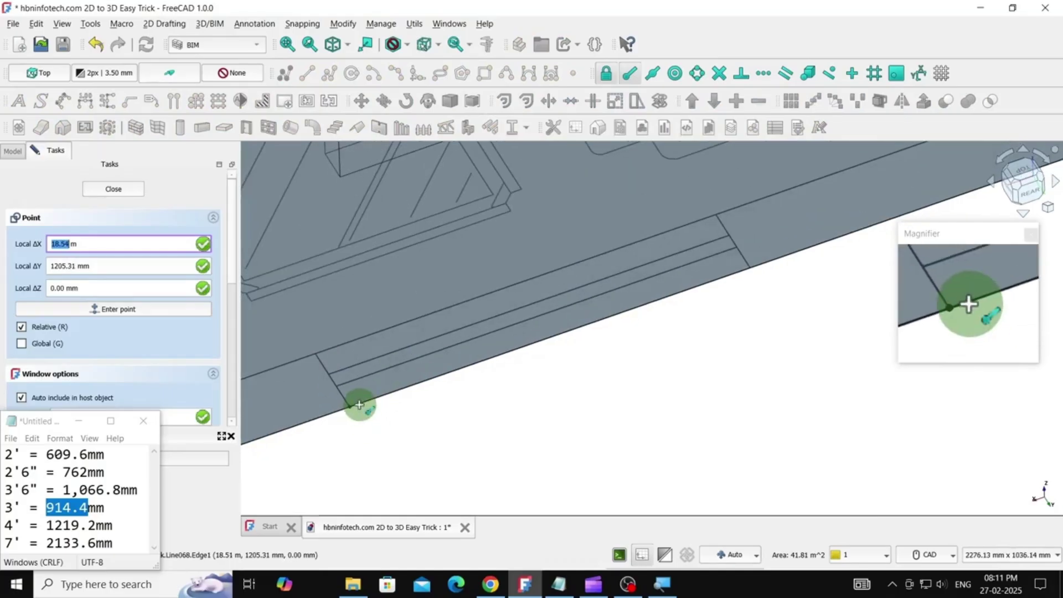
left_click(357, 410)
scroll(357, 404, "down", 5)
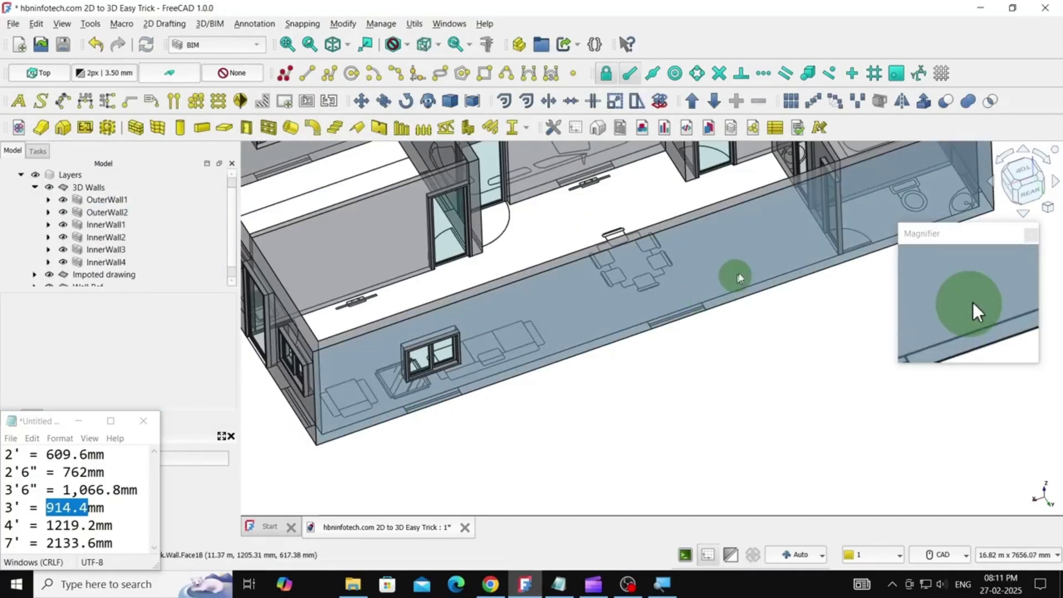
Step: Insert a sliding 2-pane window at the window symbol beside the dining table in OuterWall1's rear face
left_click(269, 127)
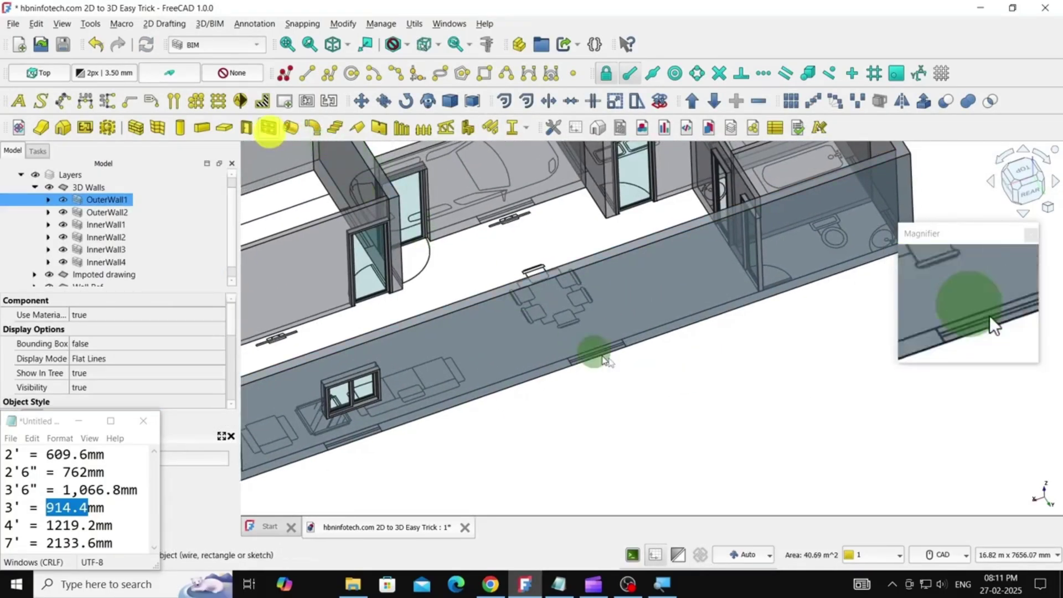
scroll(587, 317, "up", 6)
scroll(506, 363, "up", 5)
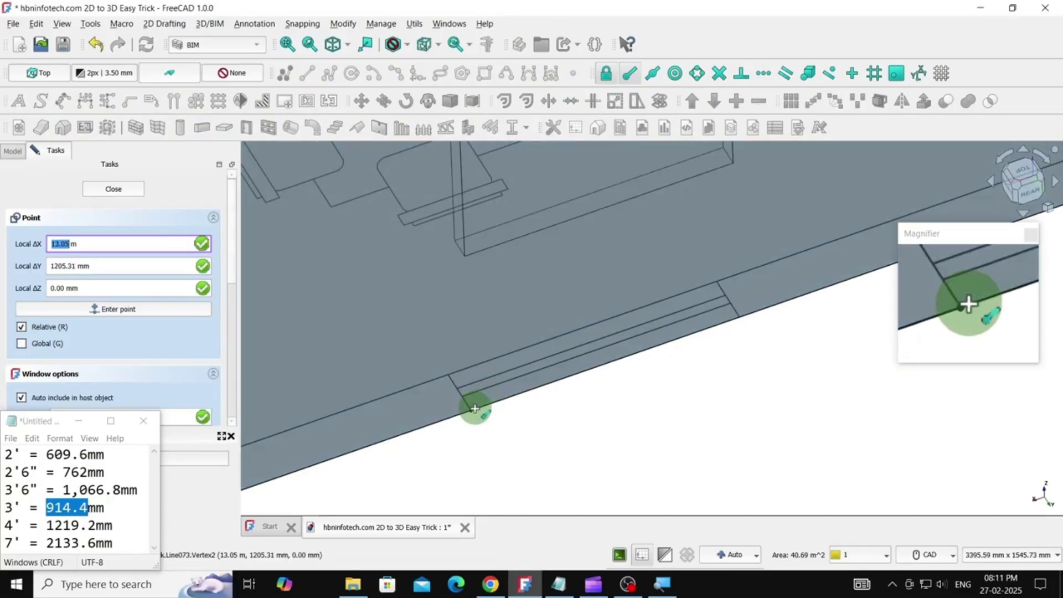
left_click(475, 409)
scroll(528, 387, "down", 6)
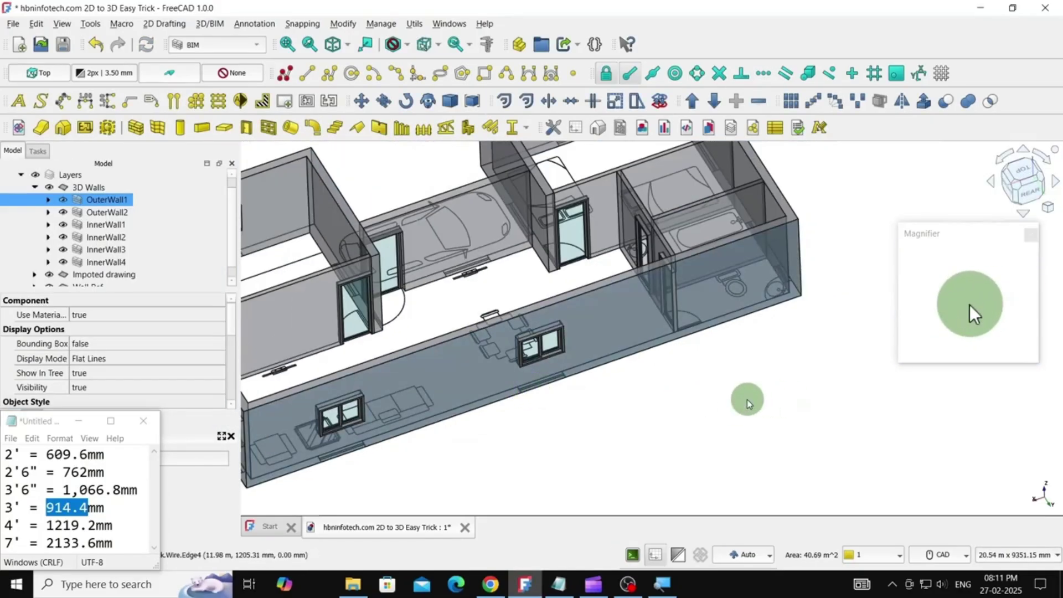
Step: Insert a sliding 2-pane window at the bedroom's window symbol in the left-side face of OuterWall1
scroll(718, 376, "down", 3)
left_click(667, 418)
middle_click_drag(728, 380, 587, 360)
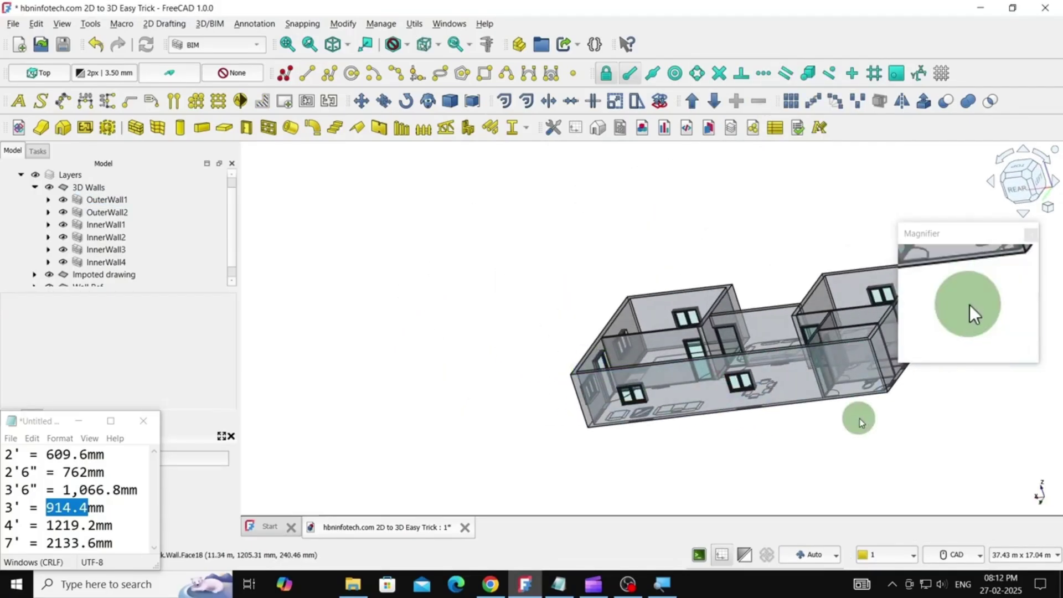
middle_click_drag(861, 421, 630, 408)
scroll(723, 376, "up", 2)
middle_click_drag(741, 339, 695, 358)
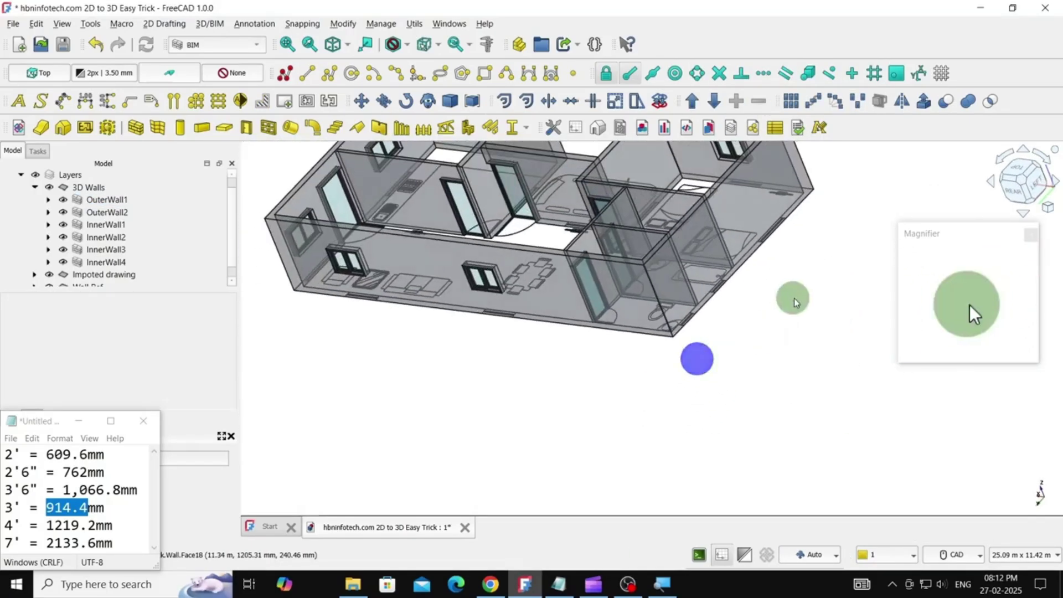
scroll(716, 315, "up", 3)
left_click(632, 222)
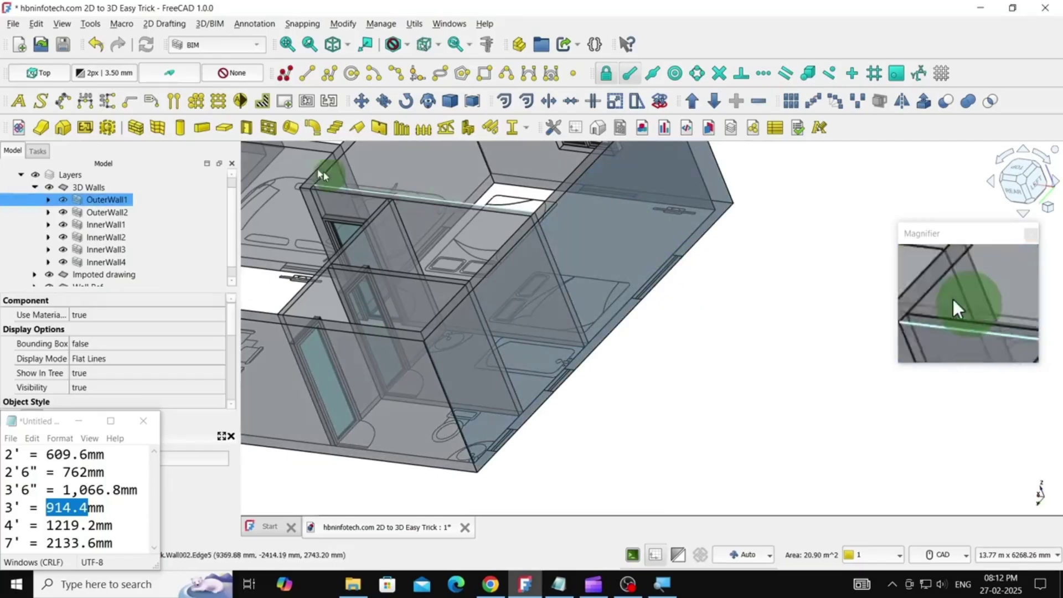
left_click(268, 127)
scroll(648, 237, "up", 5)
scroll(631, 355, "up", 3)
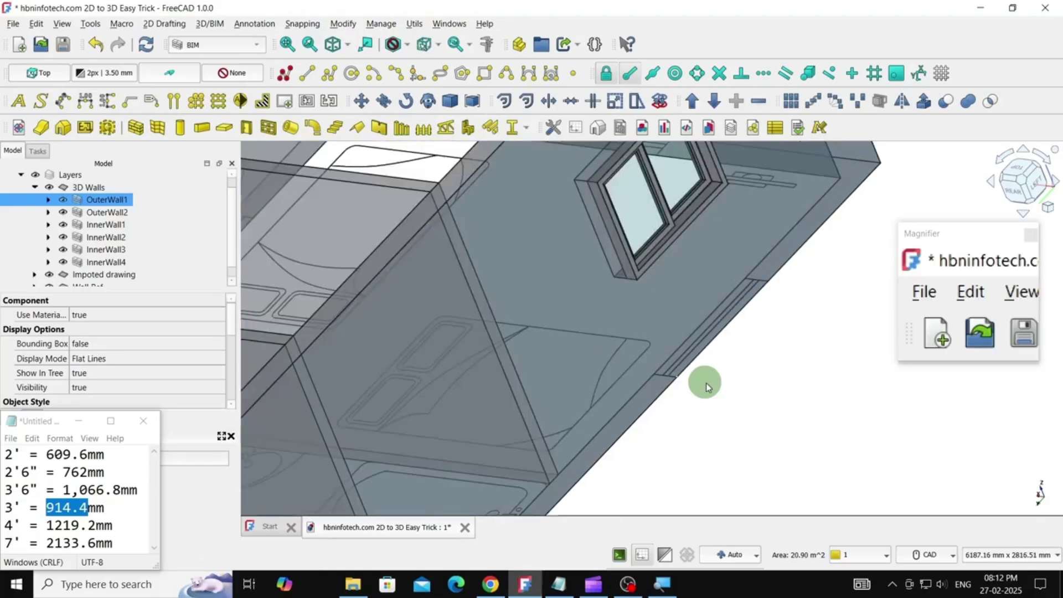
scroll(705, 383, "down", 5)
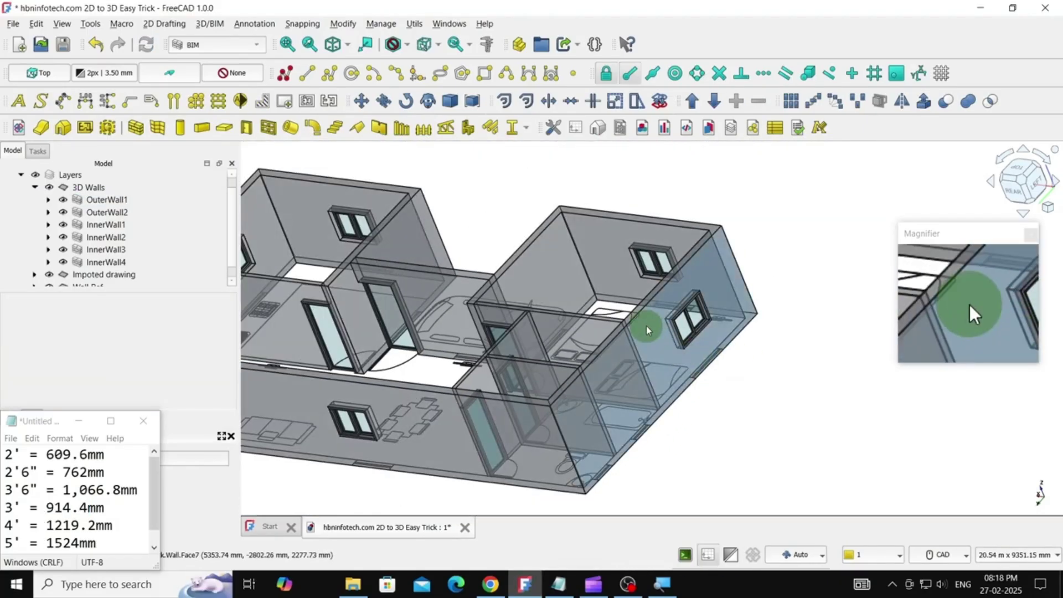
Step: Insert a 609.6 × 609.6 mm sliding 2-pane window with 1524 mm sill height at the toilet room's window symbol in OuterWall1's left-side face
left_click(648, 329)
left_click(268, 130)
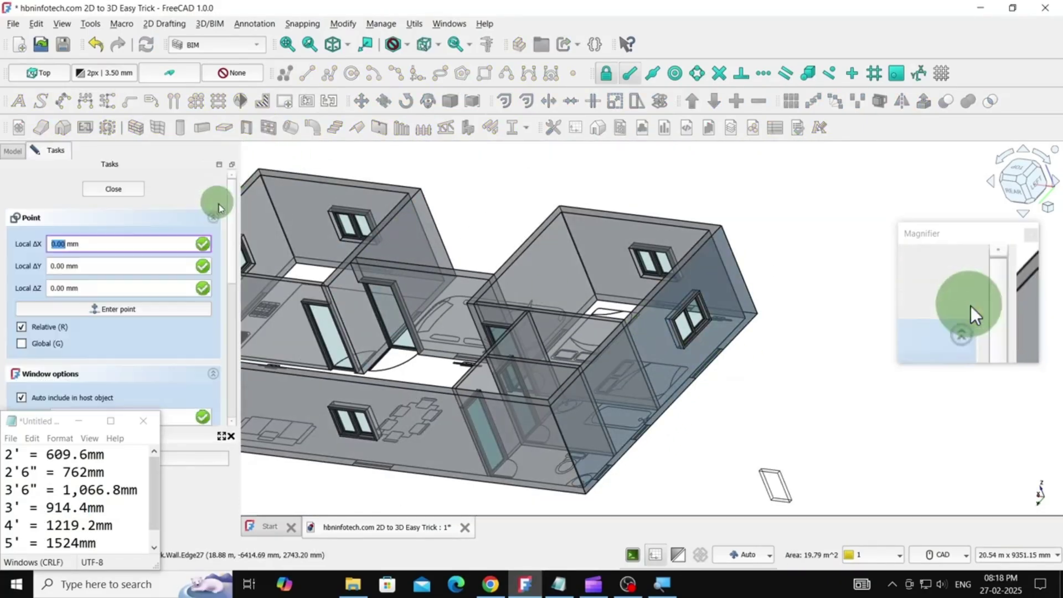
left_click_drag(232, 213, 237, 308)
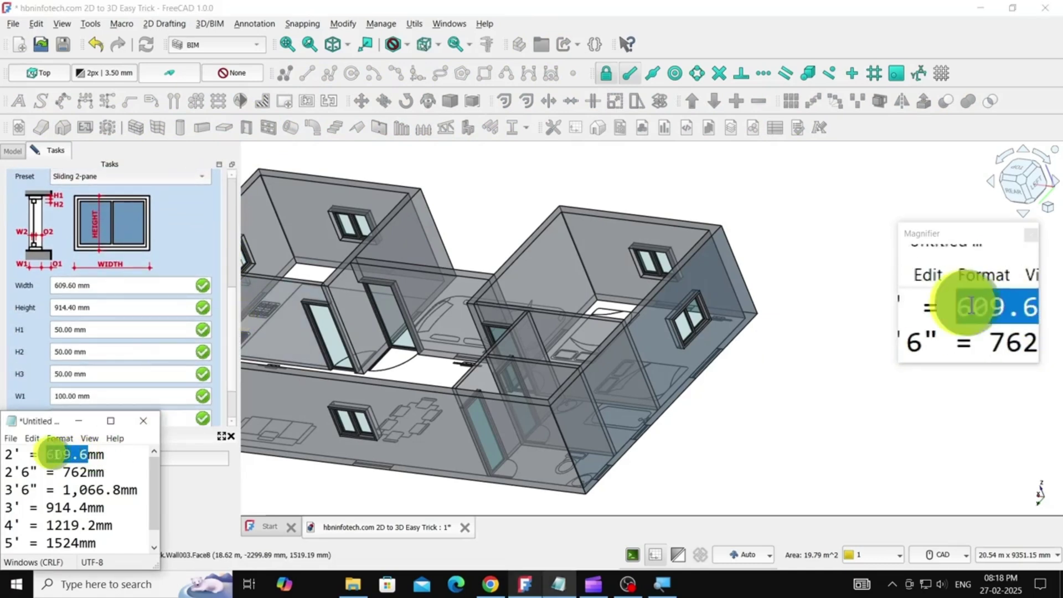
right_click(60, 454)
left_click(86, 310)
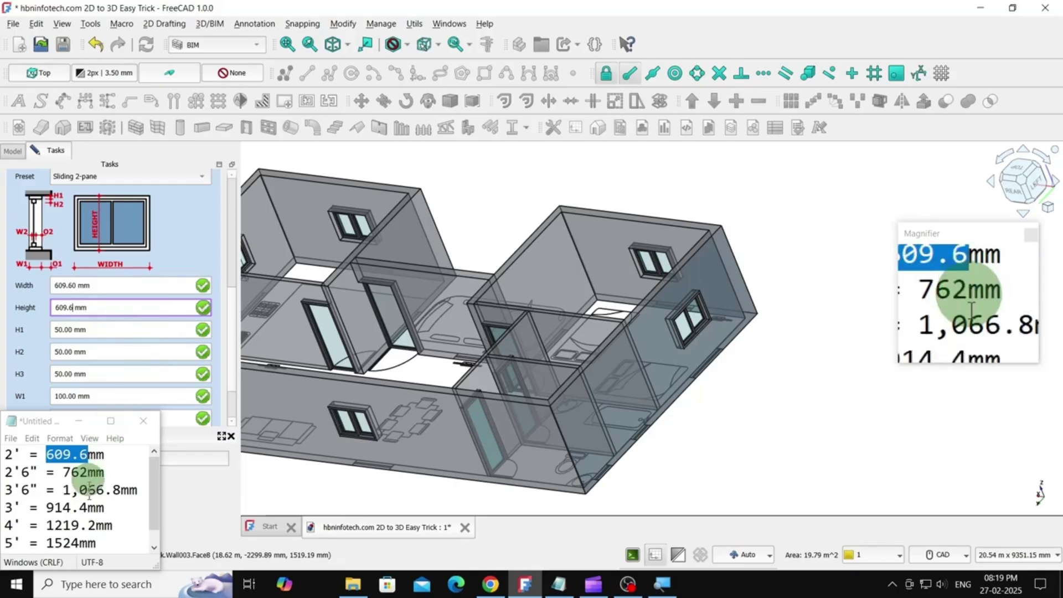
right_click(56, 542)
left_click(103, 399)
left_click_drag(232, 337, 230, 233)
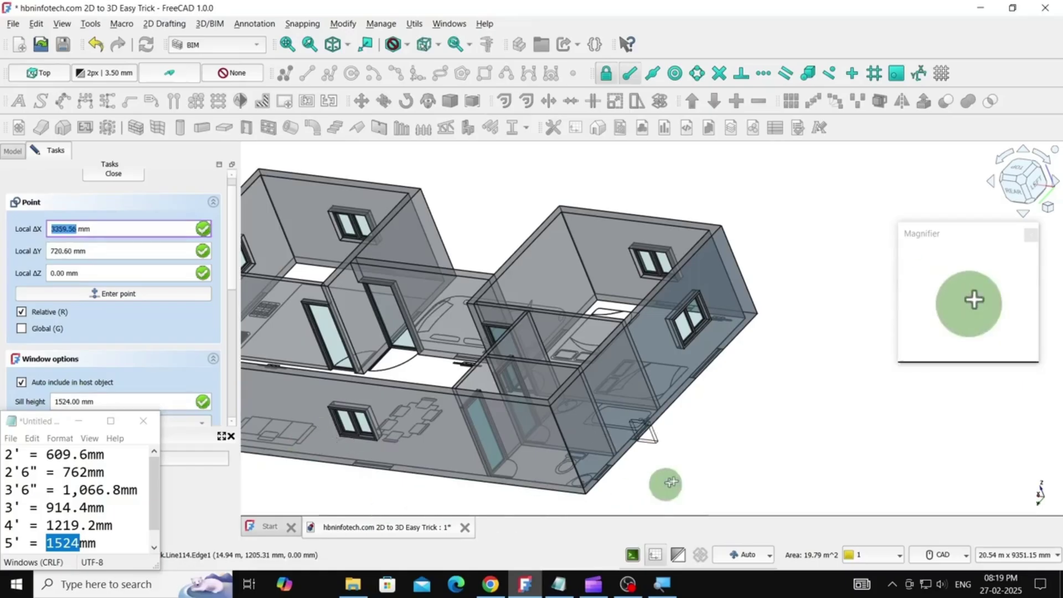
scroll(654, 490, "up", 6)
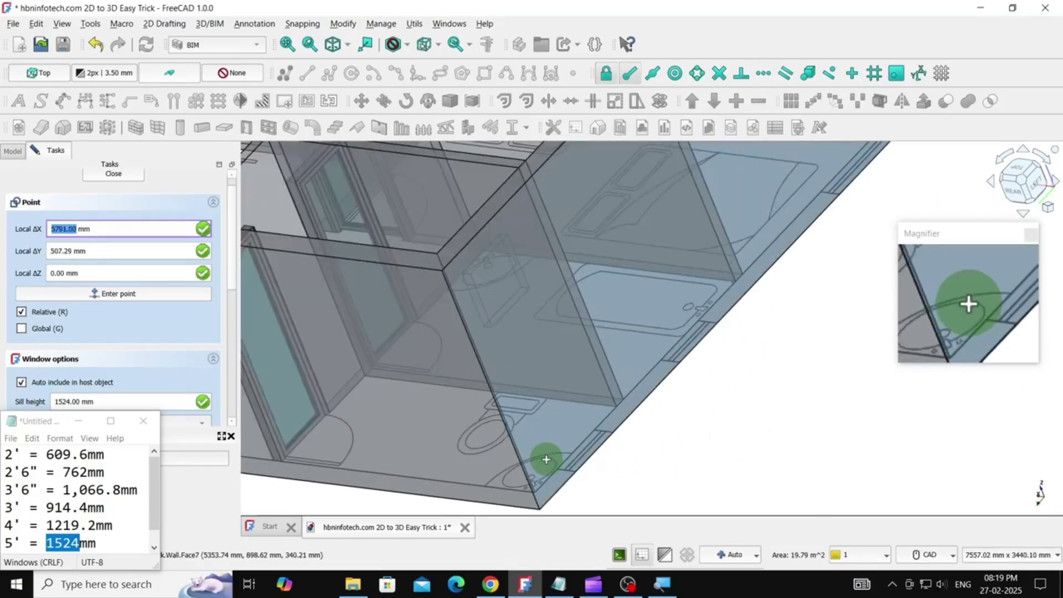
scroll(546, 459, "up", 4)
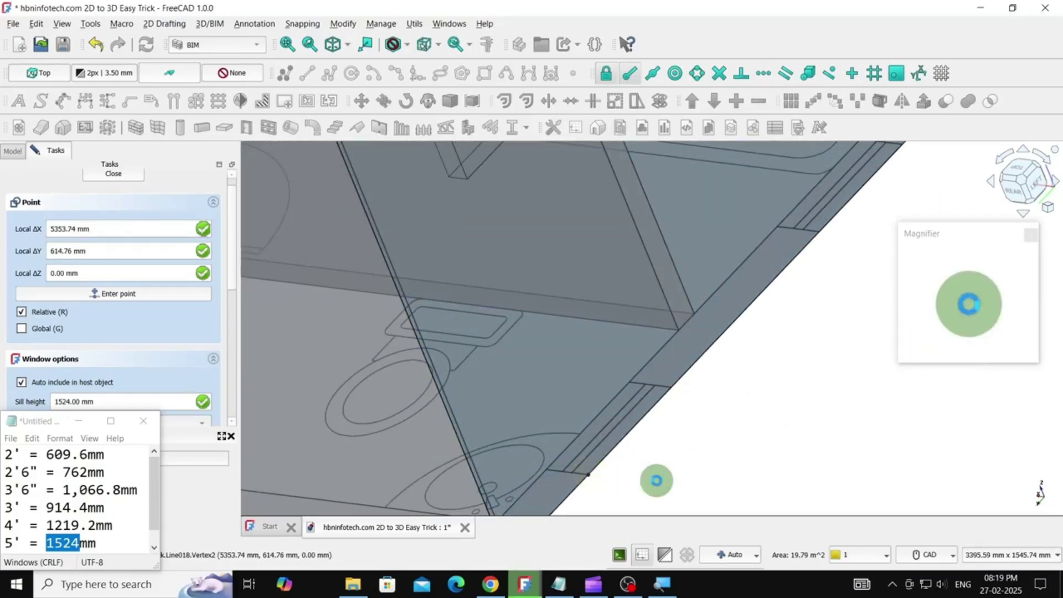
left_click(653, 478)
Step: Insert another sliding 2-pane window of the same size at the bathtub room's window symbol in OuterWall1's left-side face
scroll(647, 475, "down", 5)
left_click(711, 299)
left_click(266, 127)
scroll(789, 338, "up", 4)
scroll(611, 362, "down", 4)
scroll(614, 362, "up", 4)
scroll(632, 396, "down", 2)
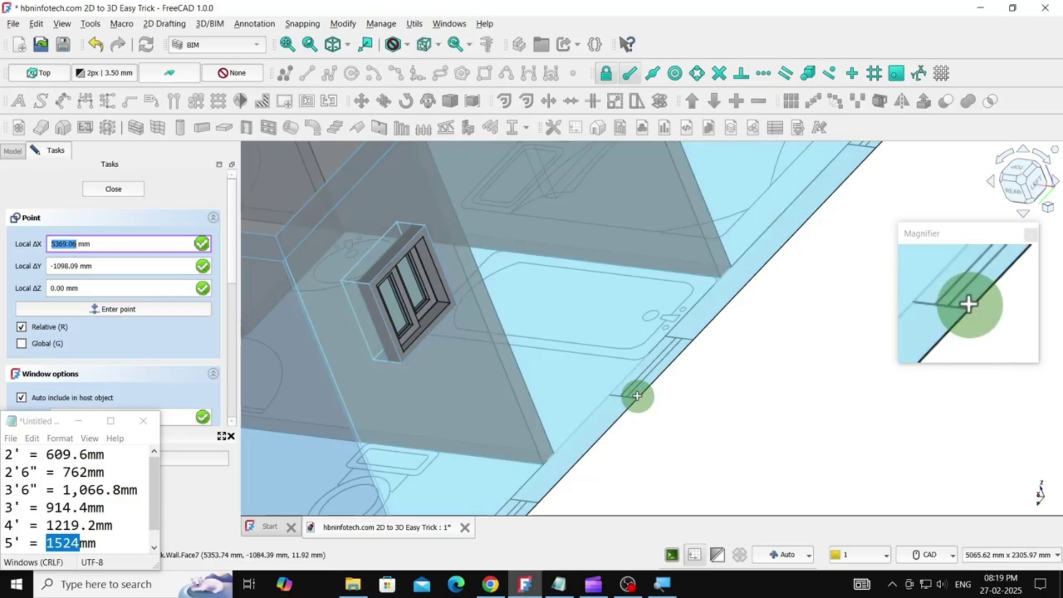
scroll(637, 397, "down", 2)
scroll(634, 391, "up", 3)
scroll(637, 402, "down", 3)
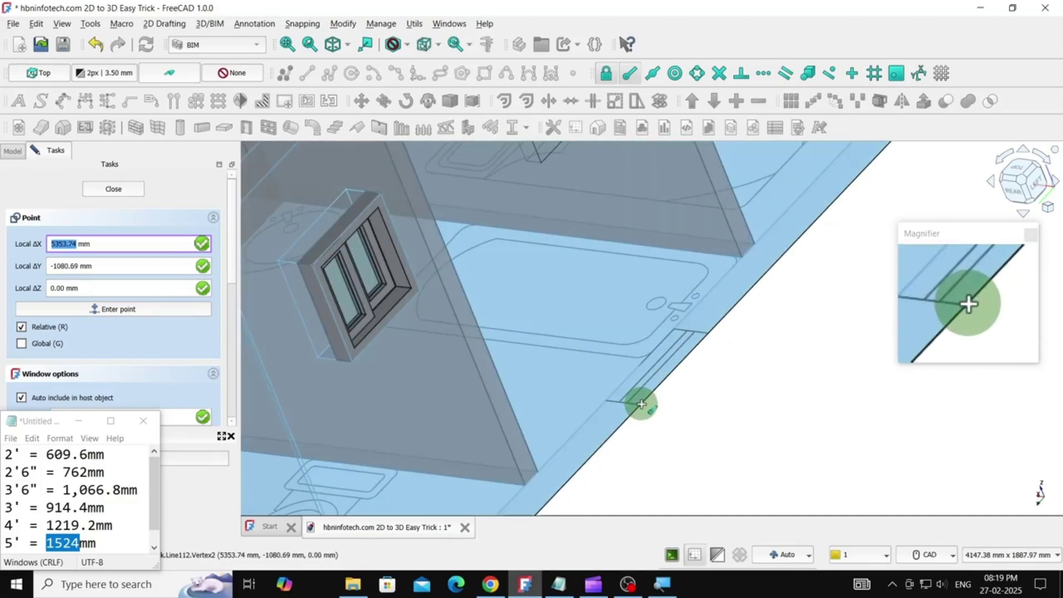
left_click(641, 403)
scroll(715, 393, "down", 3)
scroll(725, 376, "down", 4)
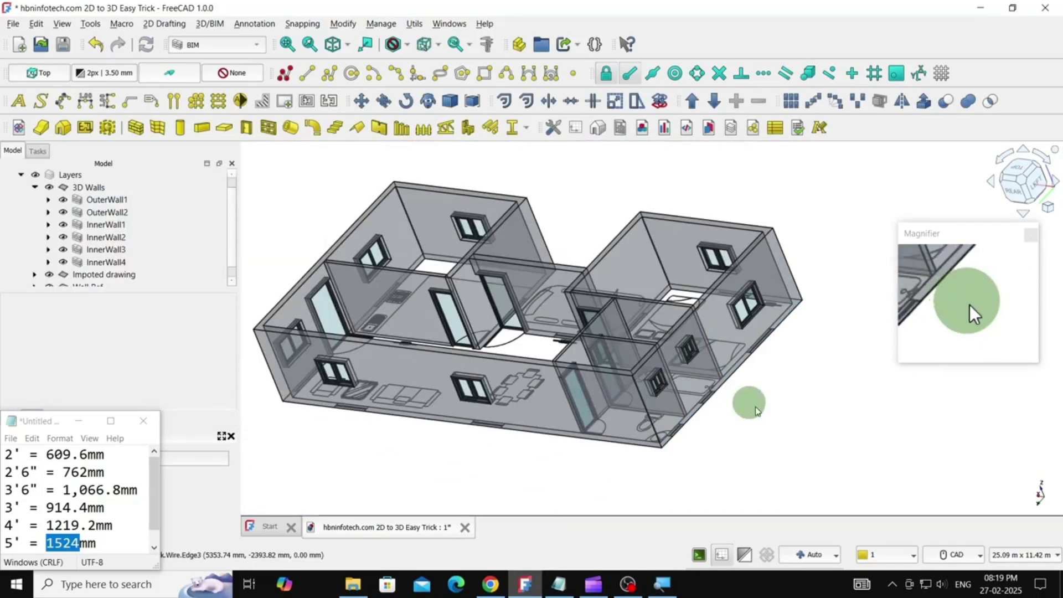
Step: Show the house isometrically and set the 3D Walls layer's transparency to 0
scroll(736, 388, "up", 3)
left_click(334, 50)
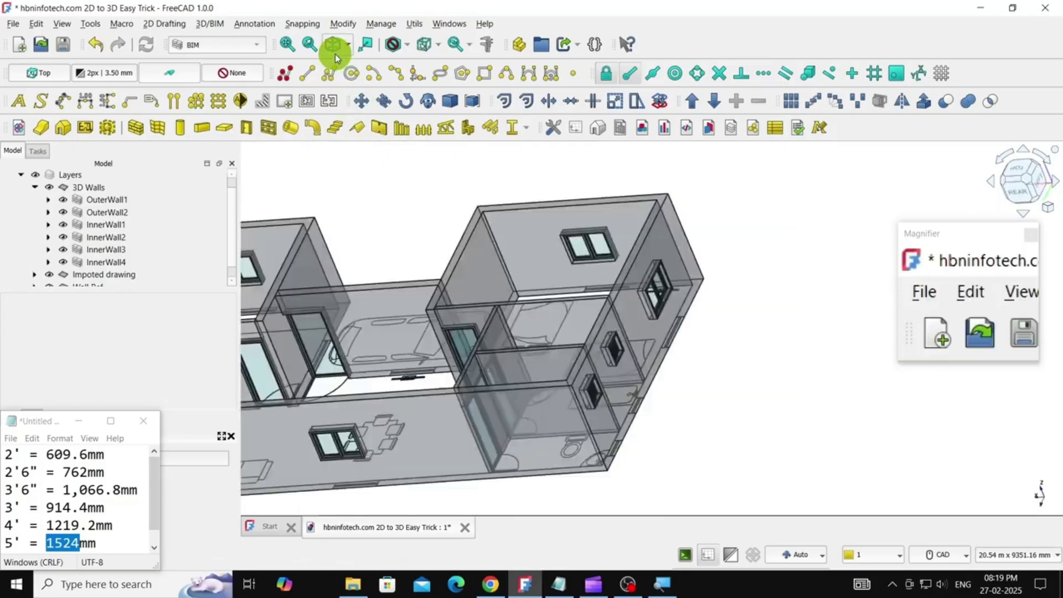
middle_click_drag(756, 277, 704, 172)
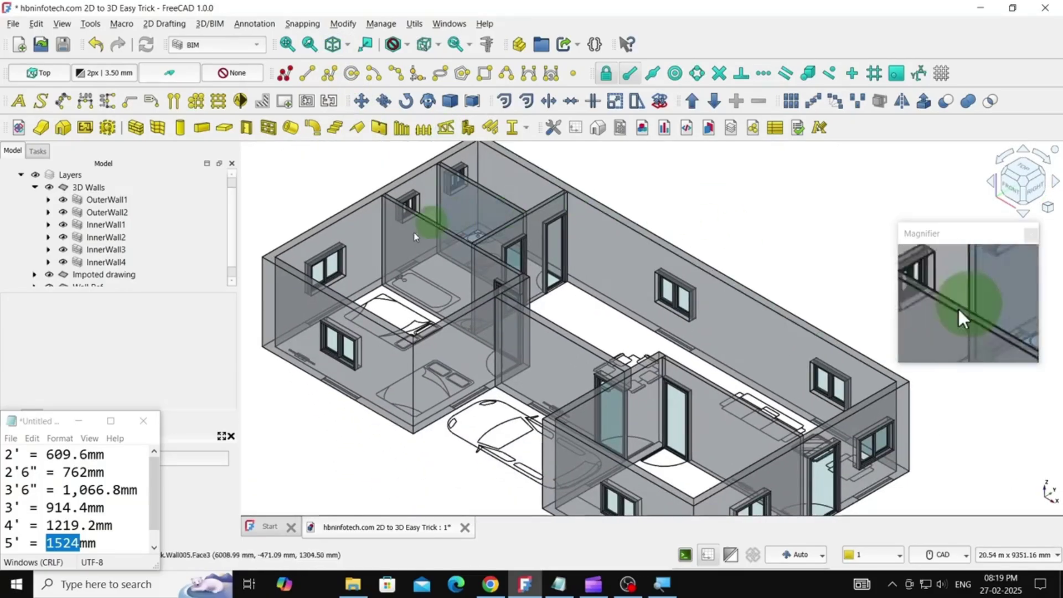
left_click(105, 237)
left_click(80, 187)
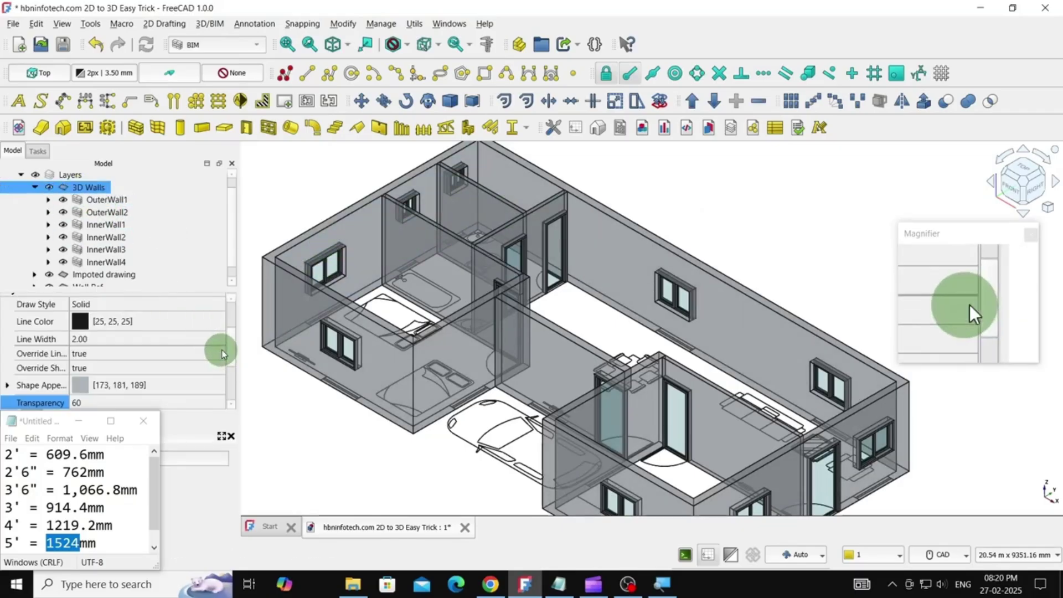
scroll(233, 350, "down", 2)
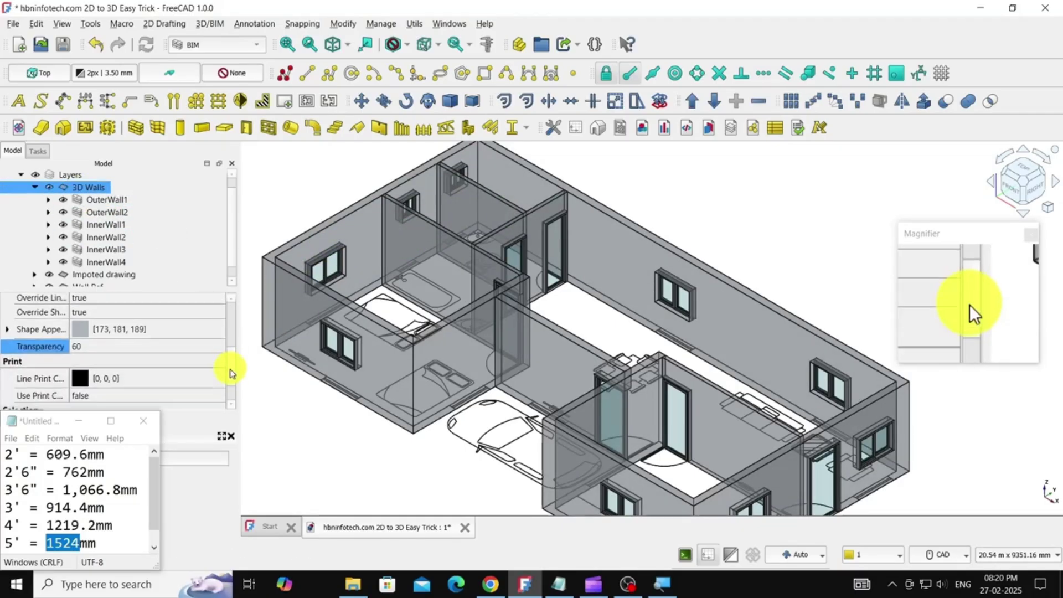
left_click(109, 339)
type("0")
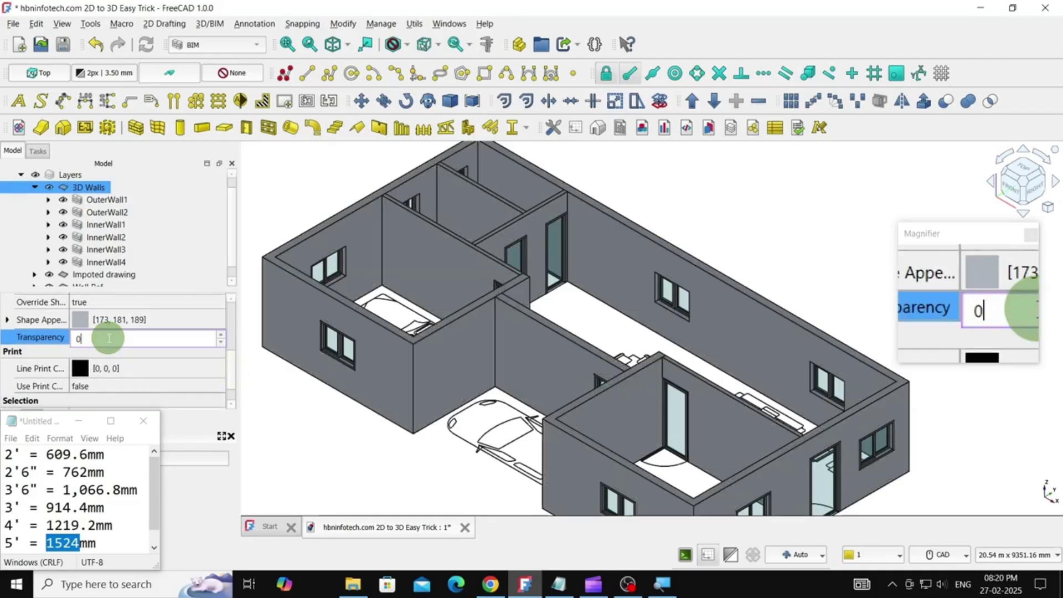
Step: Examine the opaque walls, doors and windows from all sides of the house, ending in an isometric view
left_click(688, 196)
scroll(688, 196, "down", 1)
middle_click_drag(843, 475, 705, 278)
scroll(785, 409, "up", 1)
middle_click_drag(779, 282, 704, 349)
middle_click_drag(582, 419, 760, 334)
scroll(760, 335, "up", 3)
middle_click_drag(783, 275, 703, 314)
middle_click_drag(828, 216, 700, 392)
scroll(700, 391, "up", 3)
middle_click_drag(764, 323, 605, 364)
scroll(658, 354, "down", 3)
scroll(752, 315, "up", 3)
scroll(616, 297, "down", 3)
scroll(423, 365, "up", 2)
scroll(423, 365, "down", 3)
scroll(605, 363, "up", 3)
key("0")
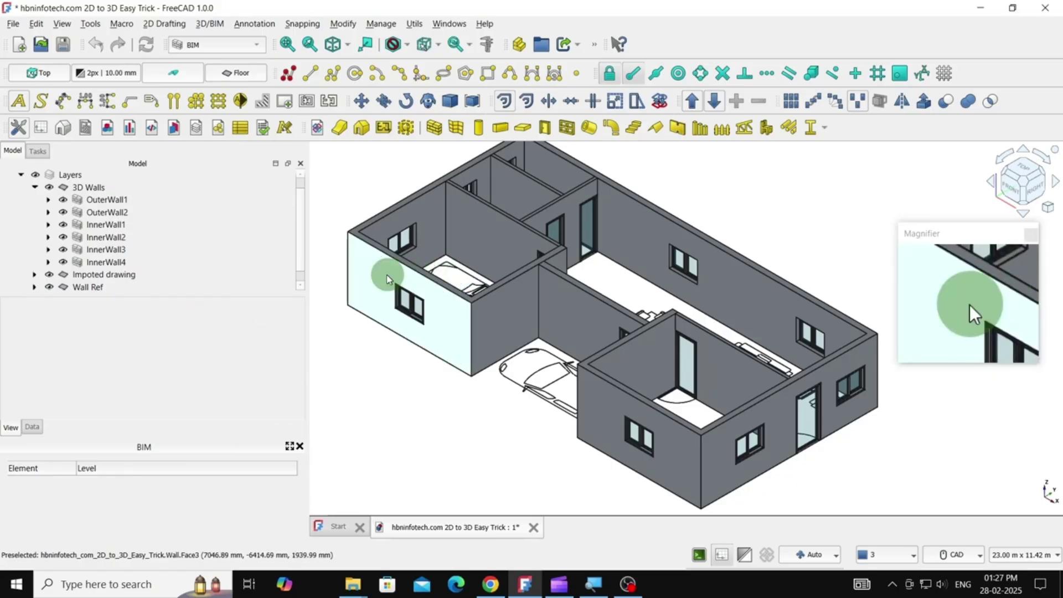
Step: Hide OuterWall1, OuterWall2 and InnerWall1 to InnerWall4, leaving only the 2D plan visible
left_click(346, 269)
left_click(63, 201)
left_click(63, 213)
left_click(63, 225)
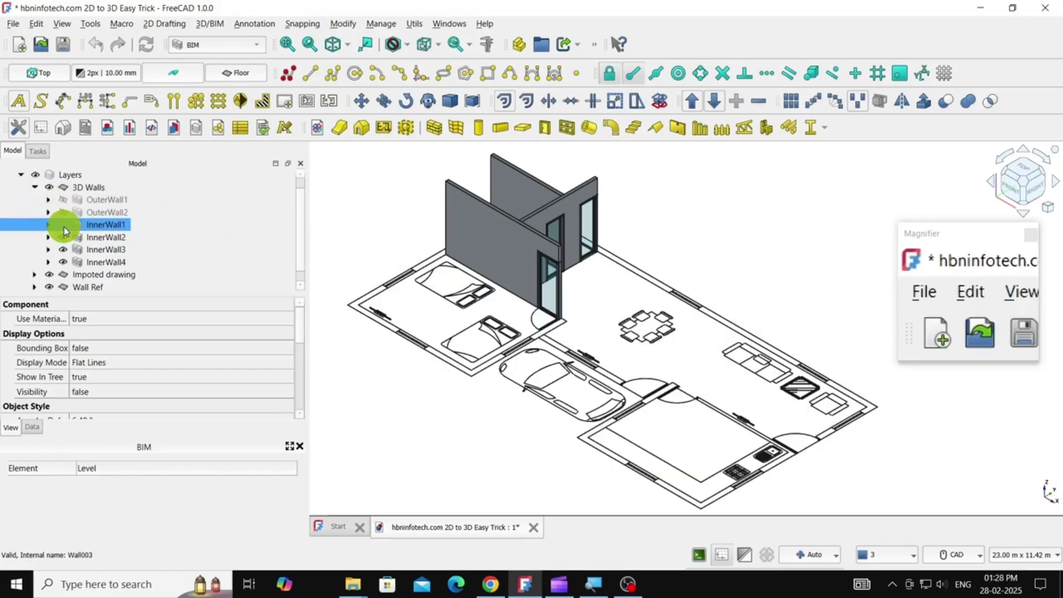
left_click(65, 237)
left_click(65, 237)
left_click(65, 249)
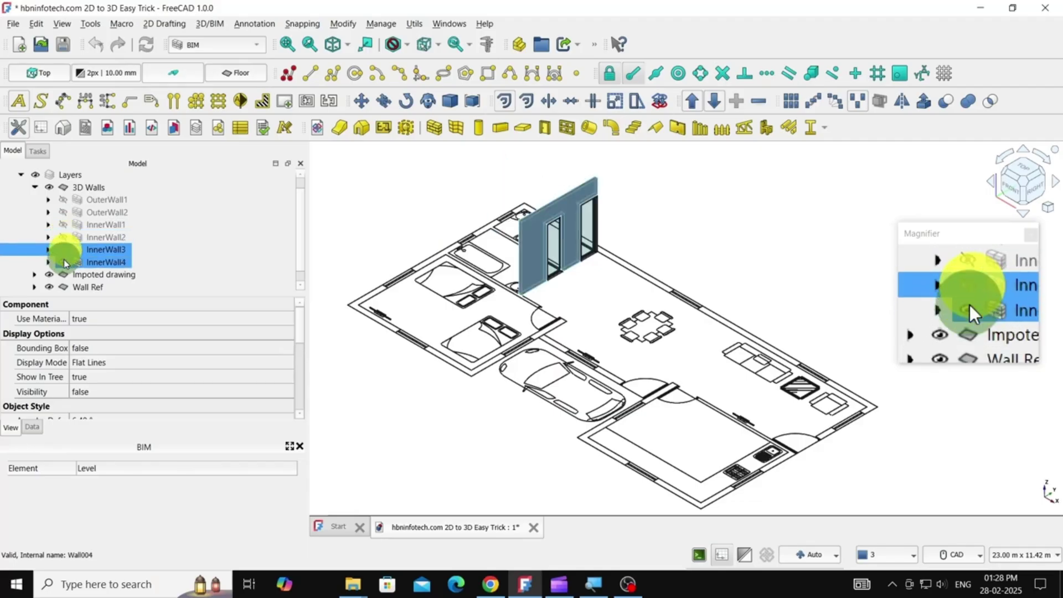
left_click(65, 263)
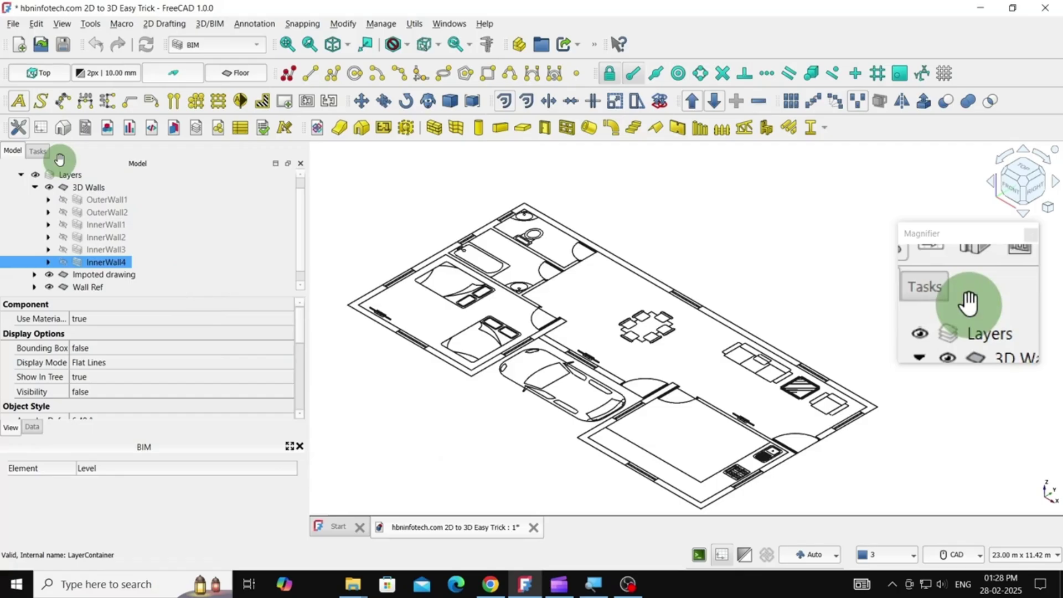
Step: Add a new layer to the Layers group, name it Floor and make it the active layer
right_click(66, 176)
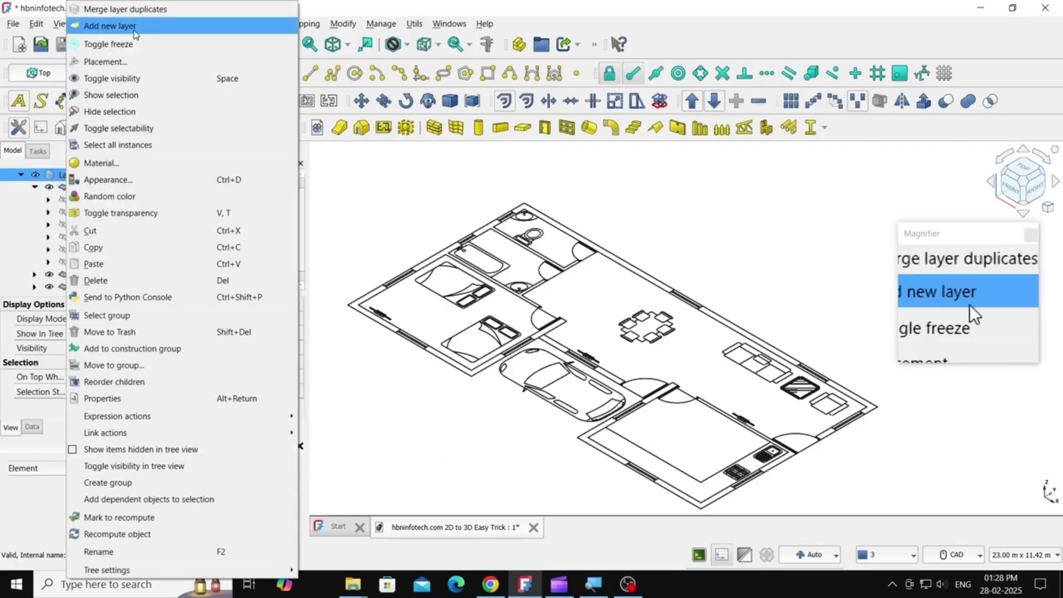
left_click(132, 31)
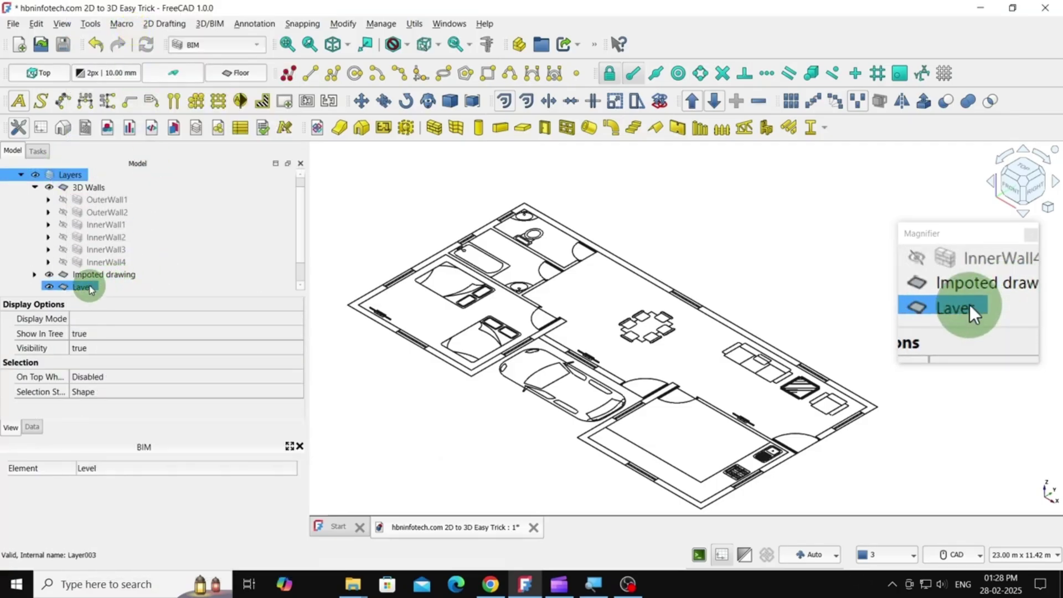
double_click(91, 287)
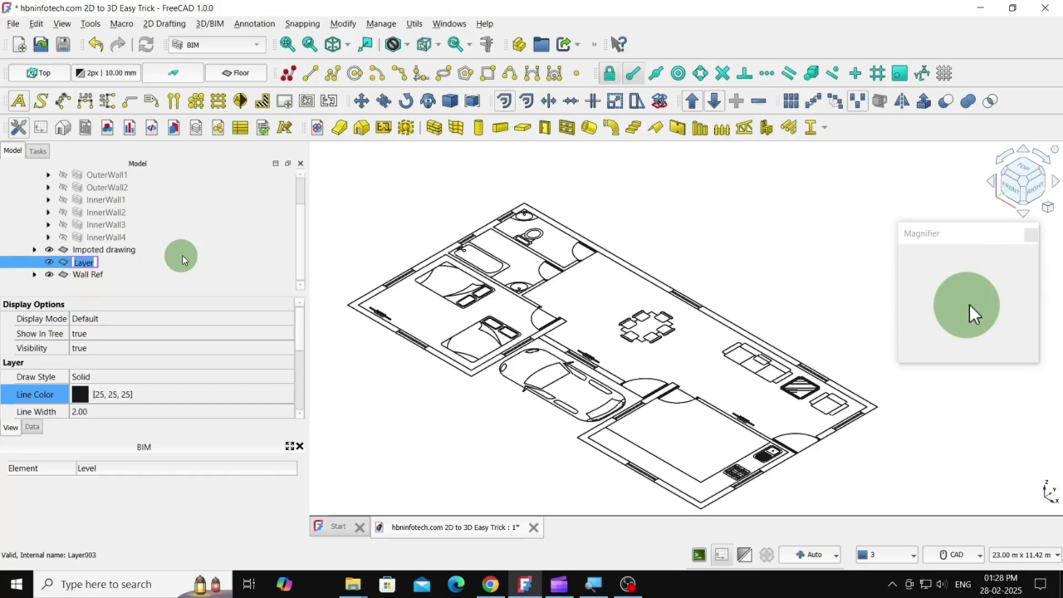
type("Floor")
key("Return")
right_click(84, 262)
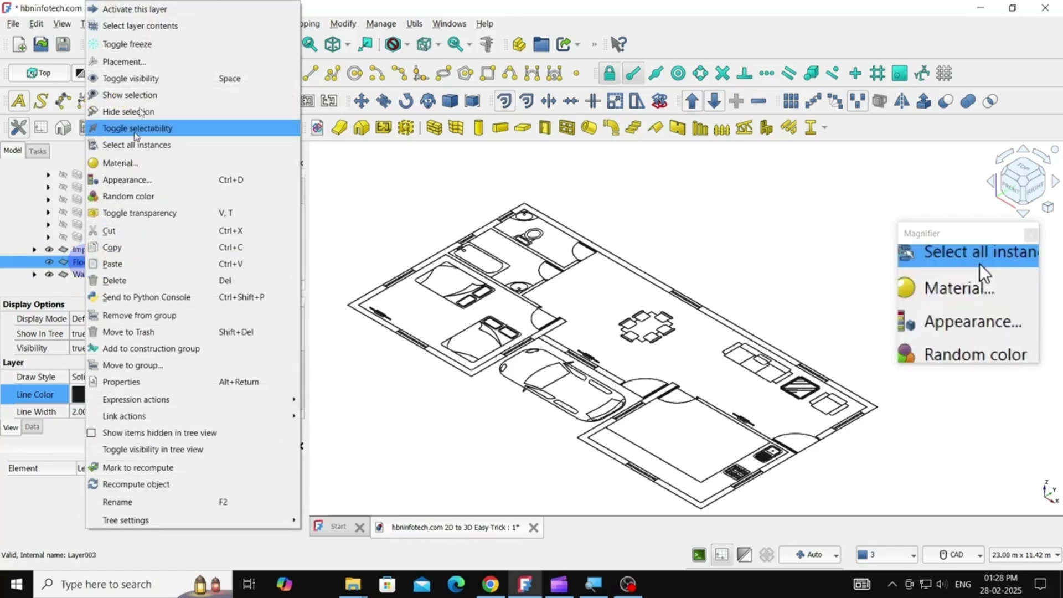
left_click(136, 9)
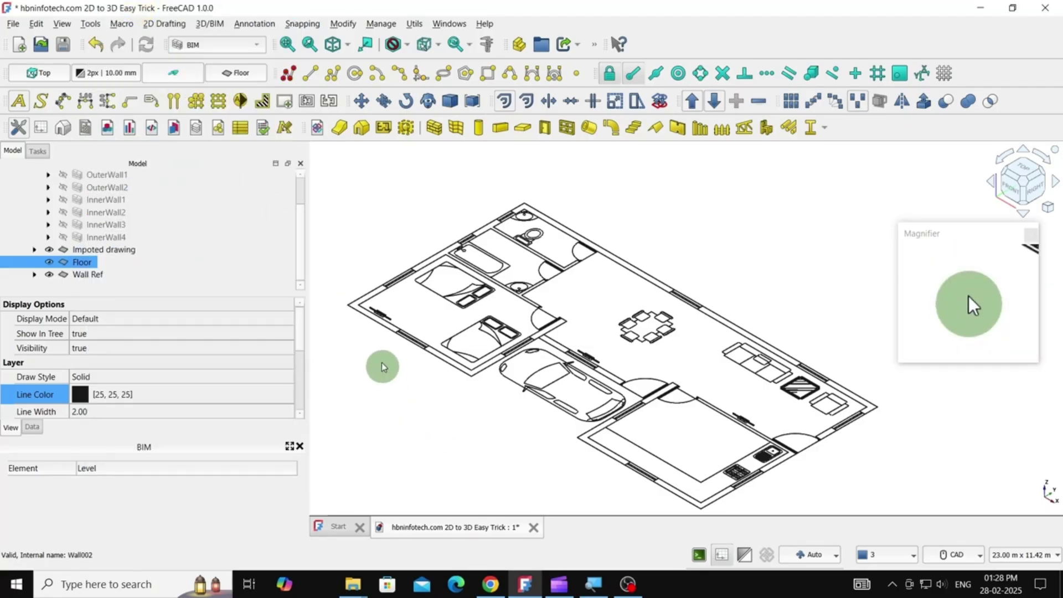
Step: In the top view, draw a rectangle between opposite outer corners of the plan, enclosing the whole house and the car space
left_click(347, 45)
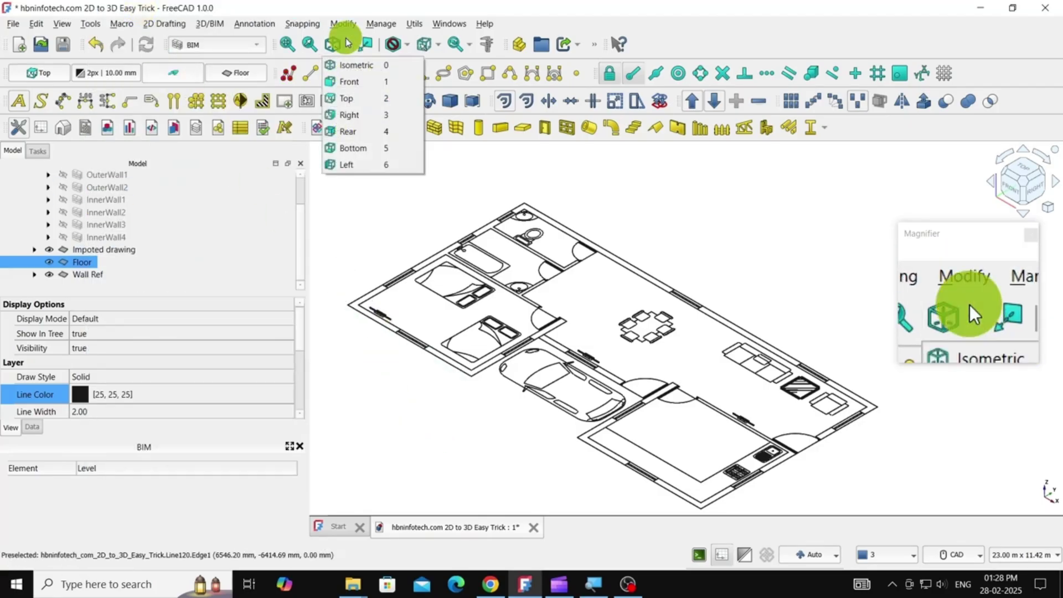
left_click(345, 98)
middle_click_drag(685, 415, 788, 474)
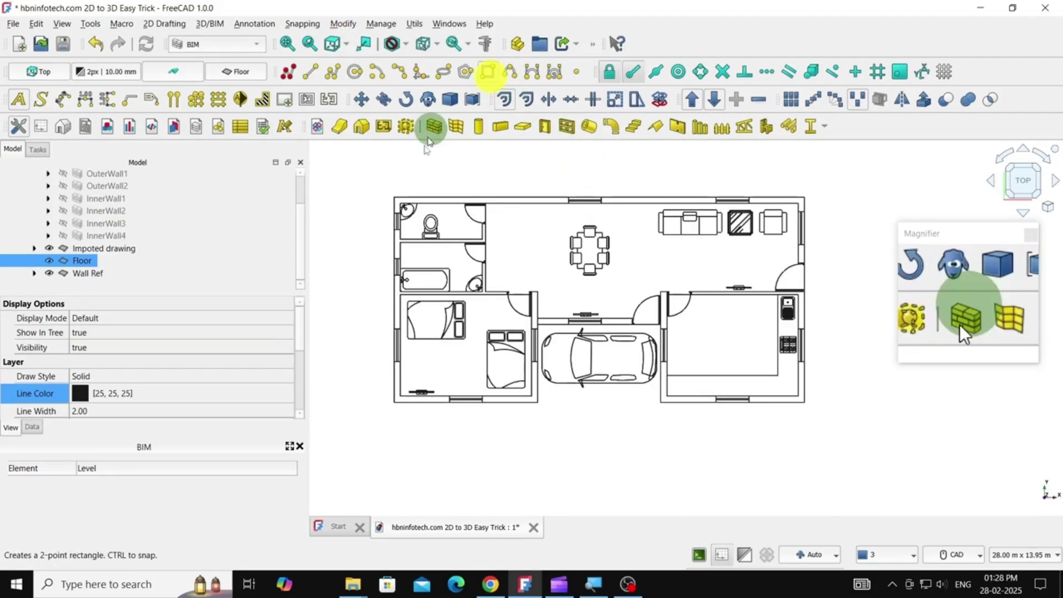
left_click(391, 197)
left_click(804, 402)
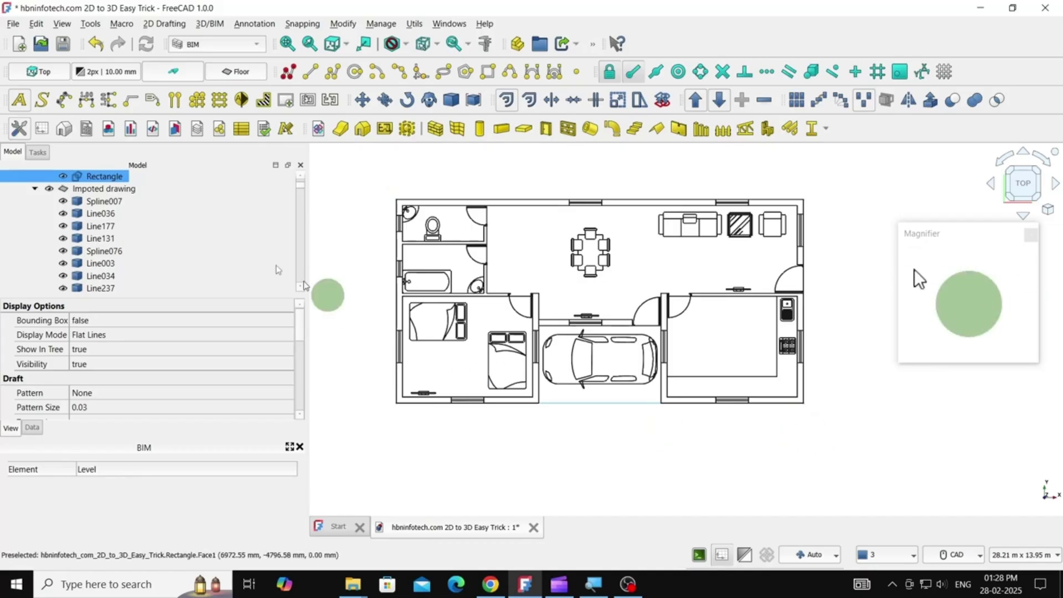
Step: Offset the floor rectangle outward by 914.4 mm without keeping a copy
left_click(101, 178)
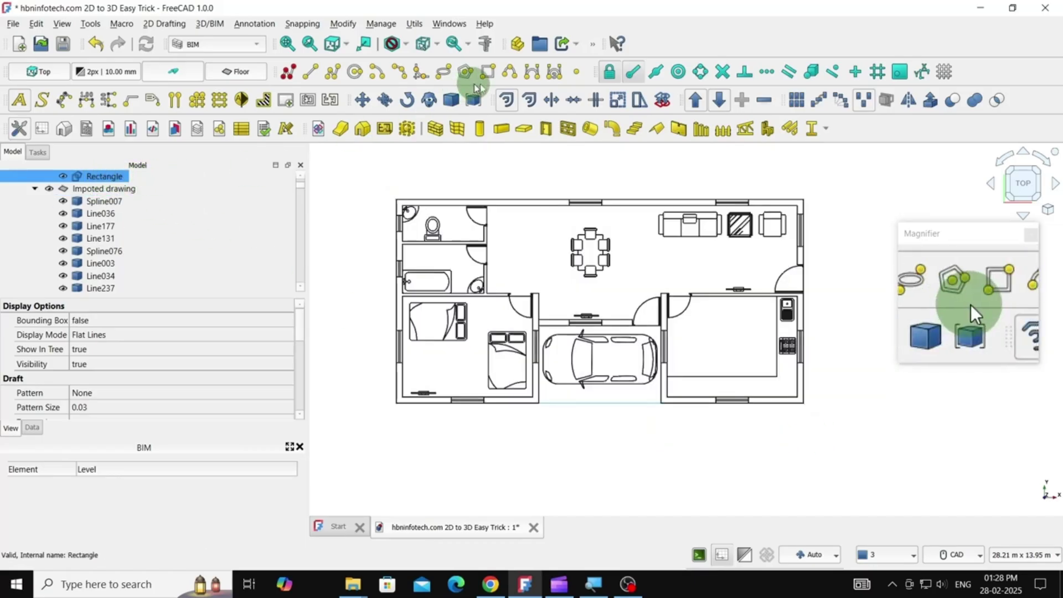
left_click(504, 101)
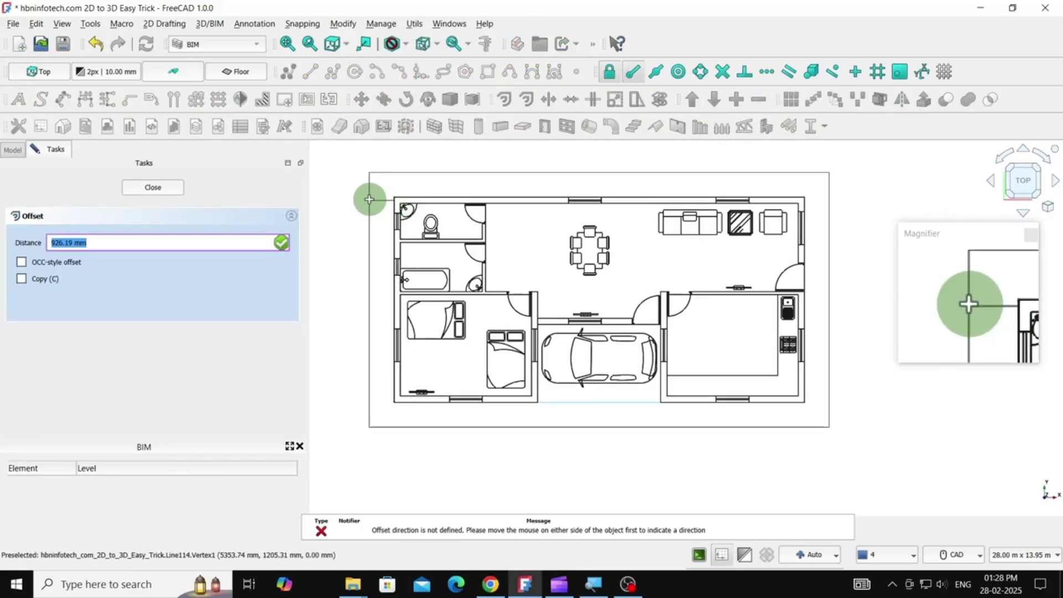
type("914.4")
key("Return")
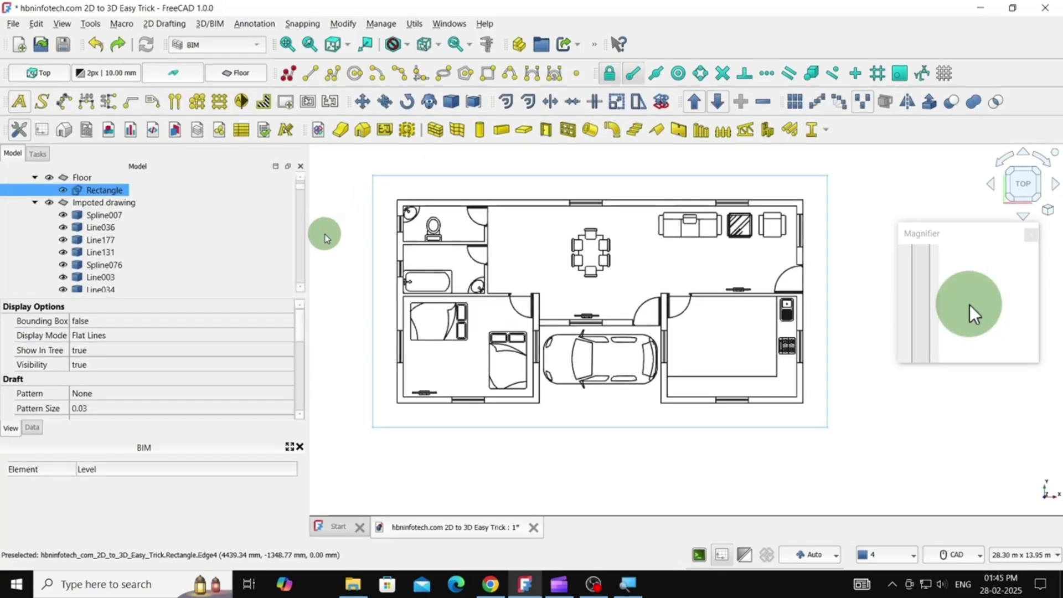
Step: Switch to the isometric view and create a slab from the enlarged floor rectangle
left_click(348, 45)
left_click(350, 63)
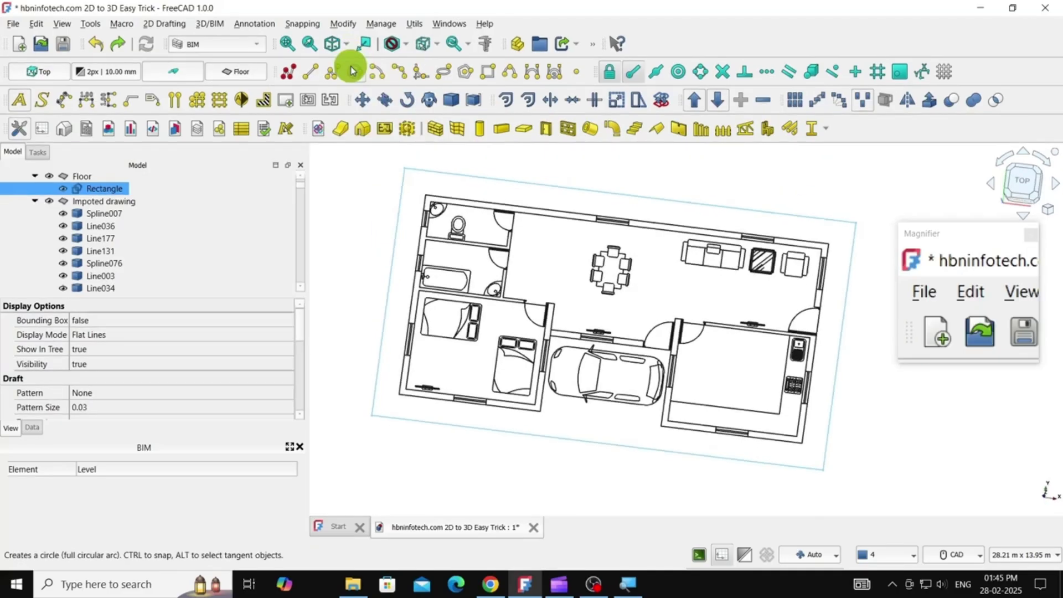
left_click(95, 189)
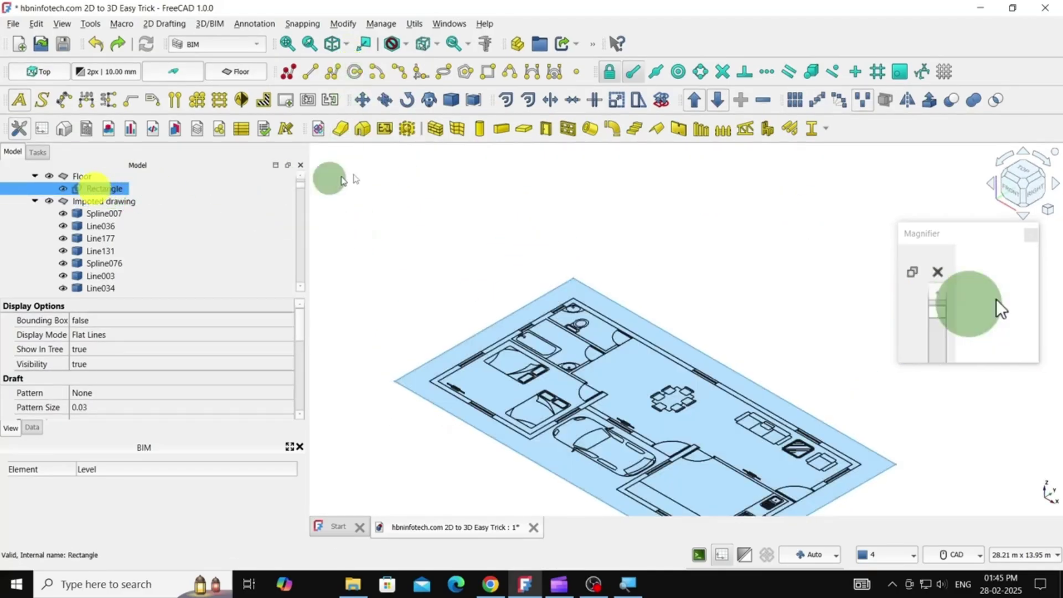
left_click(524, 130)
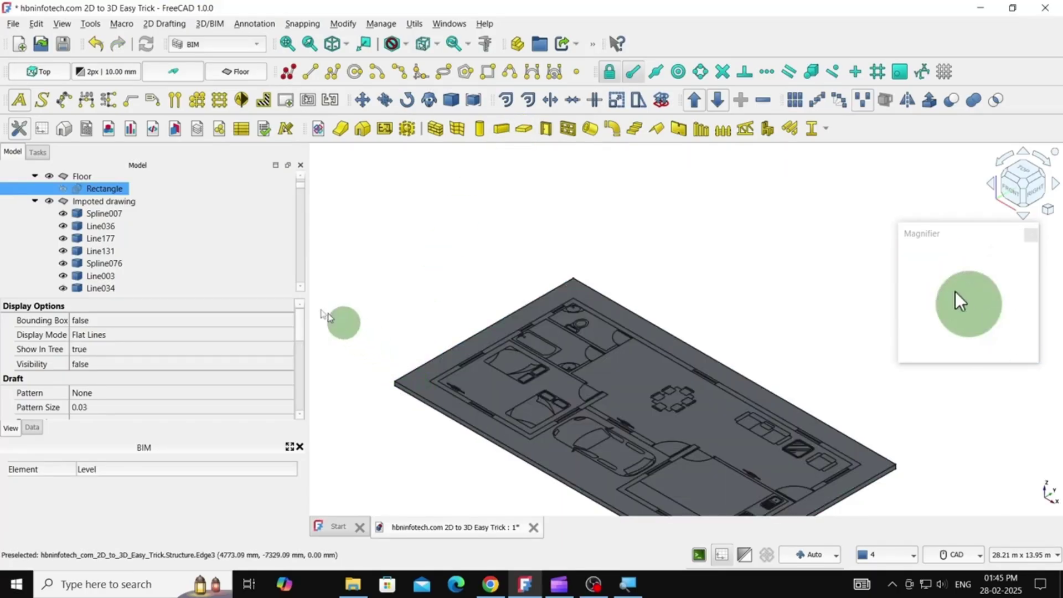
Step: Set the slab's shape appearance colour to light cyan (#55ffff)
left_click(42, 205, "ctrl")
left_click(35, 201)
left_click(72, 276)
scroll(171, 366, "down", 6)
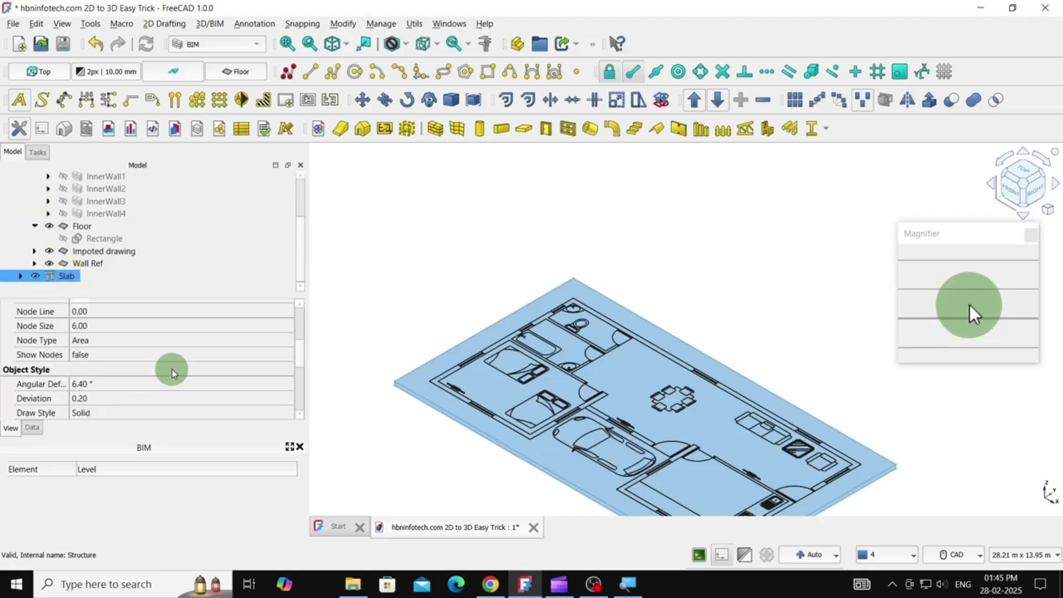
left_click(80, 382)
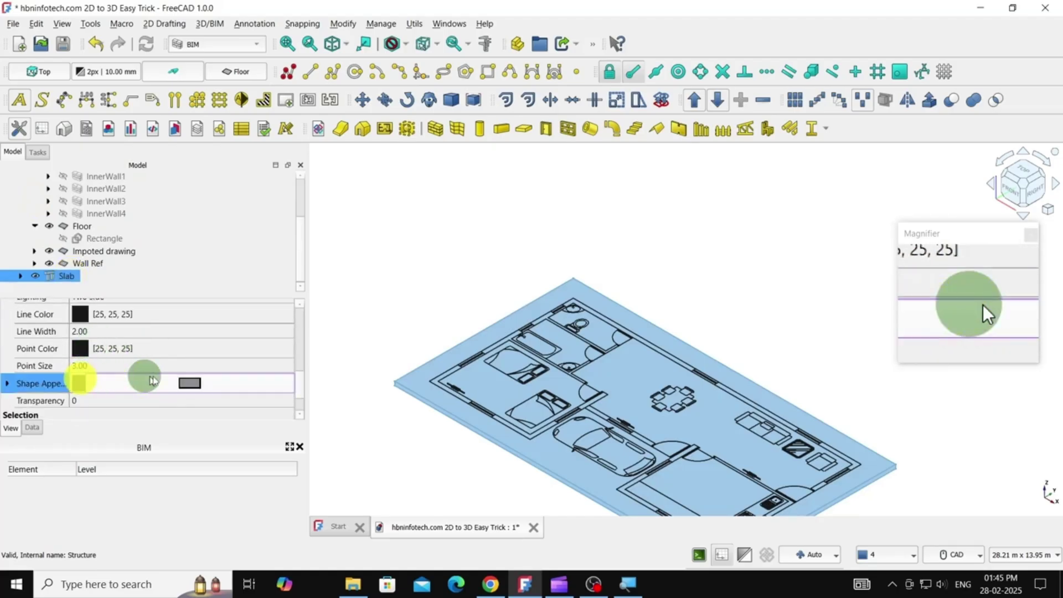
left_click(191, 383)
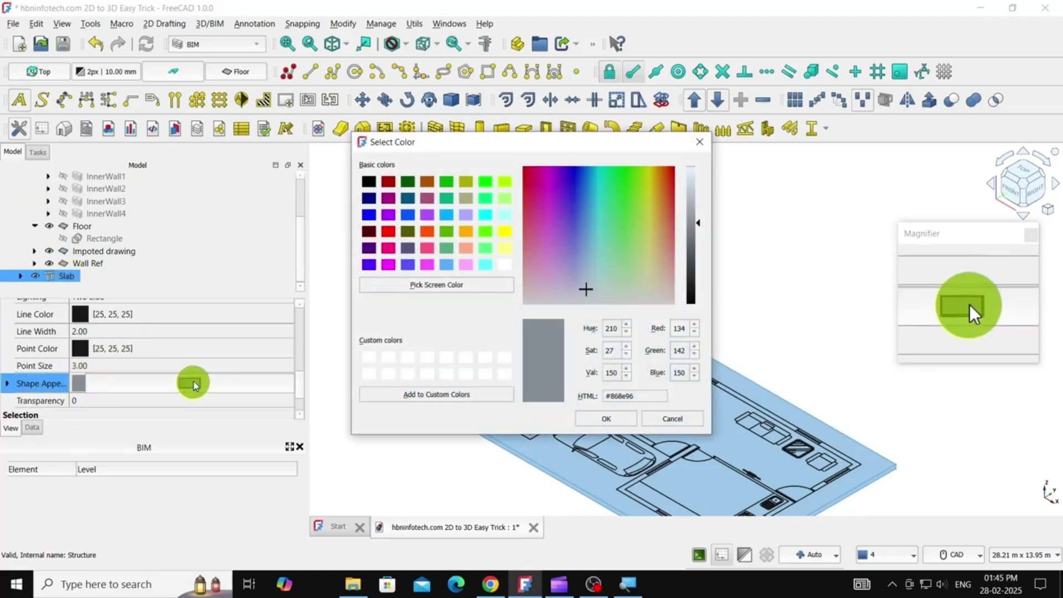
left_click(369, 182)
left_click(485, 215)
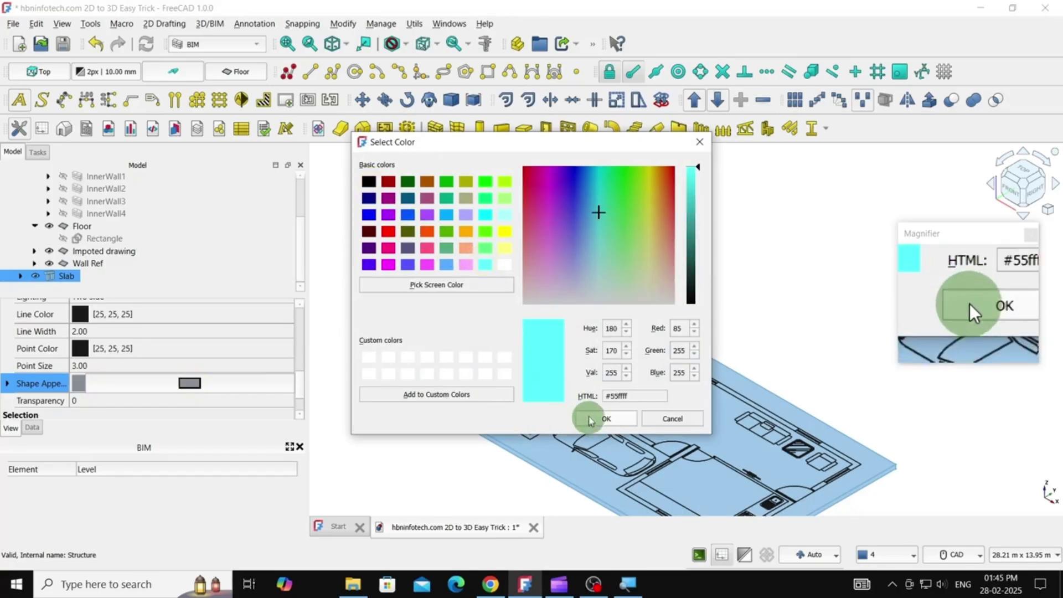
left_click(590, 418)
Step: Move the slab into the Floor layer
left_click(78, 277)
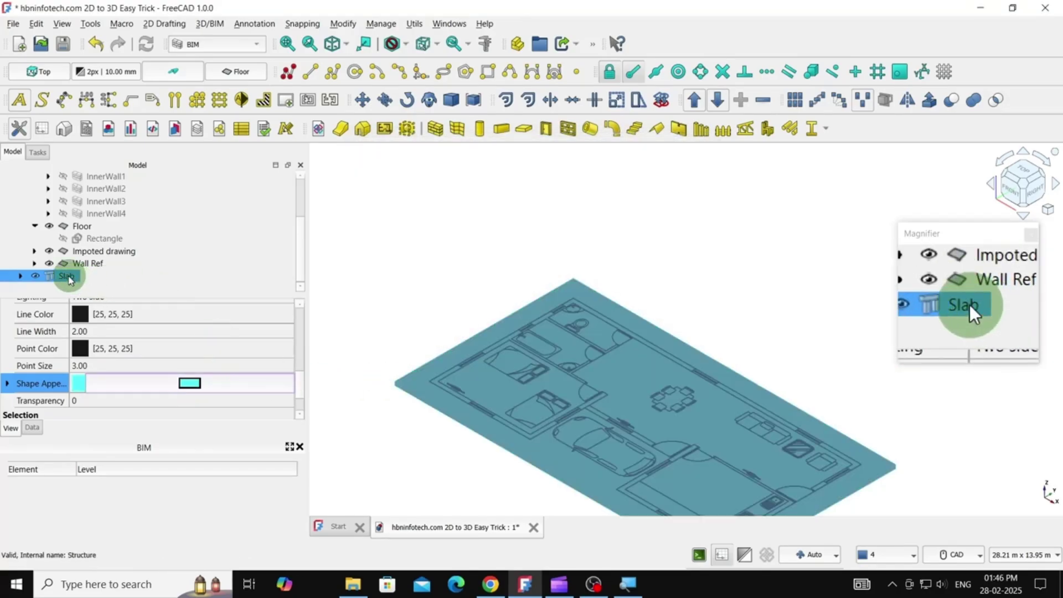
left_click_drag(66, 280, 66, 226)
scroll(217, 264, "down", 1)
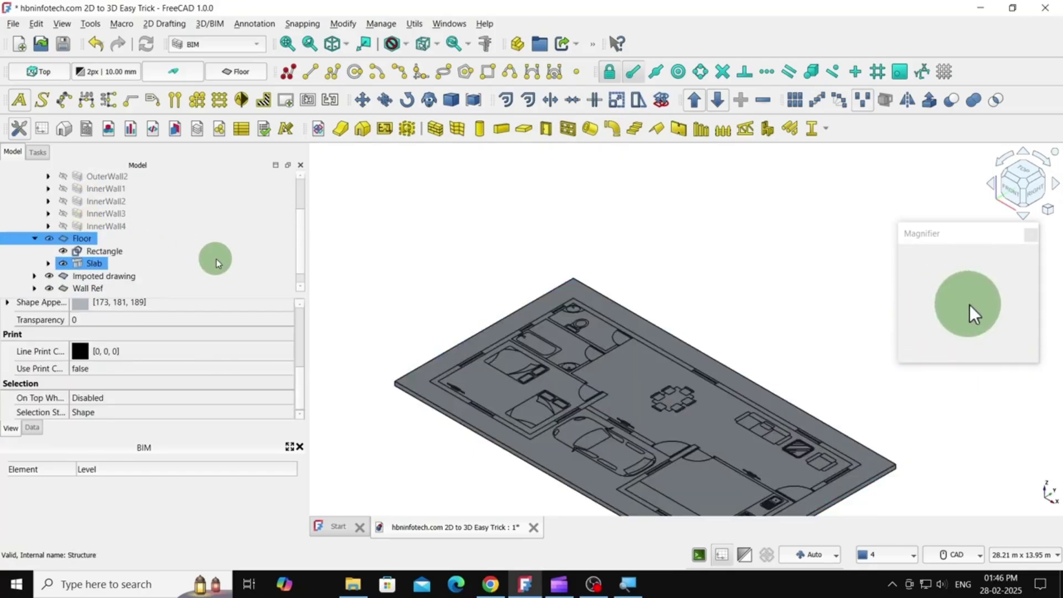
Step: Hide the Impoted drawing layer
left_click(102, 276)
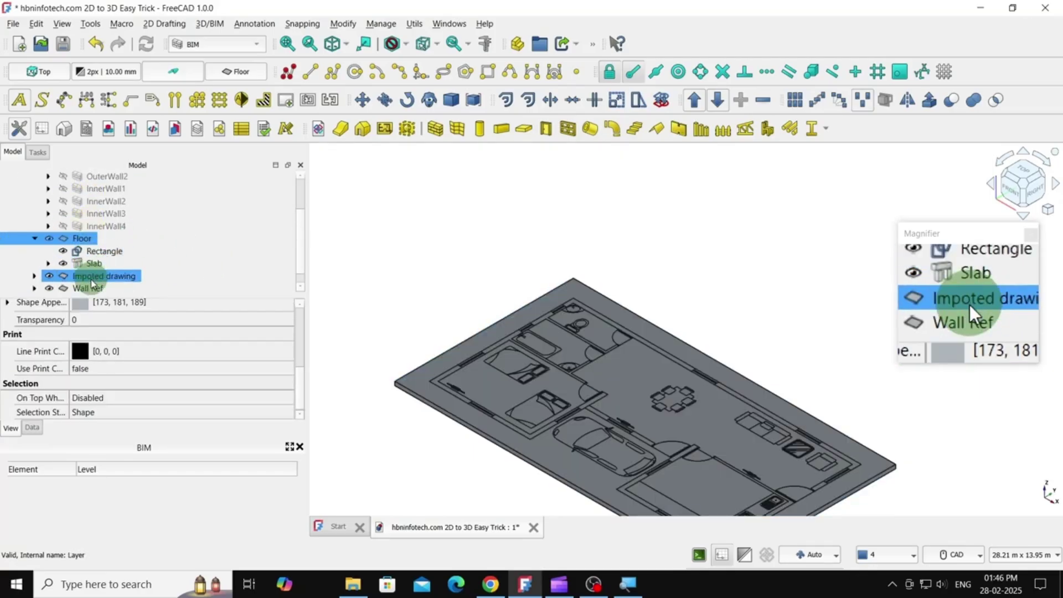
left_click(49, 276)
left_click(123, 264, "ctrl")
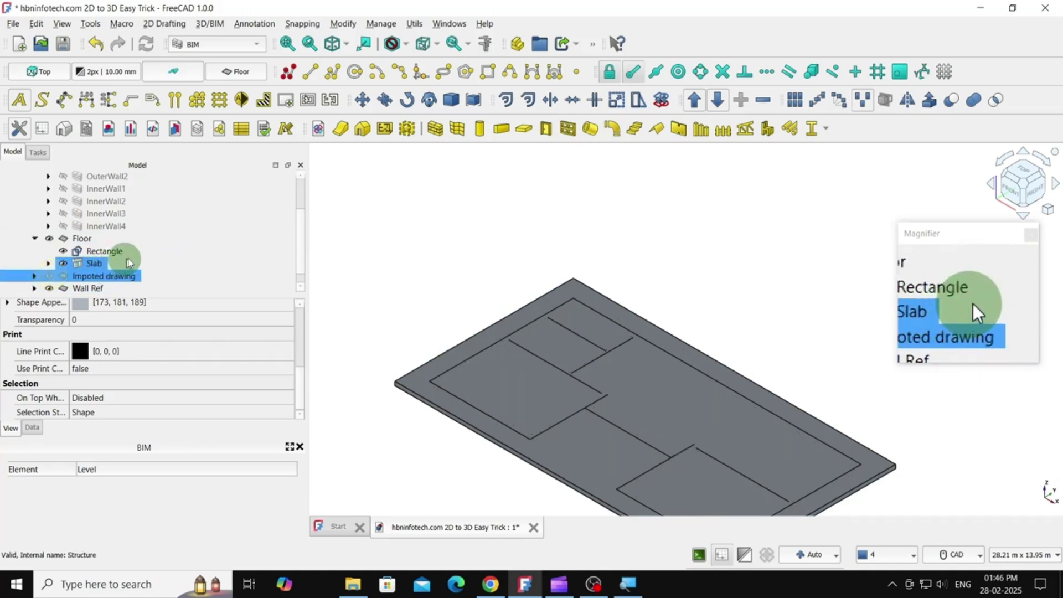
Step: Show OuterWall1, OuterWall2 and InnerWall1 through InnerWall4 in the 3D Walls layer
scroll(122, 250, "up", 1)
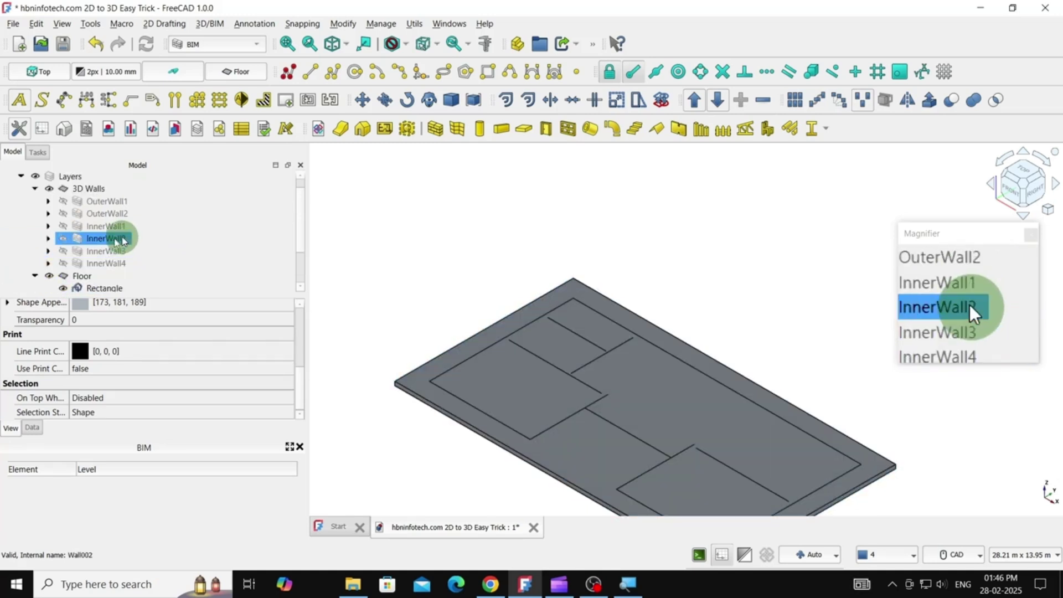
left_click(63, 203)
left_click(66, 217)
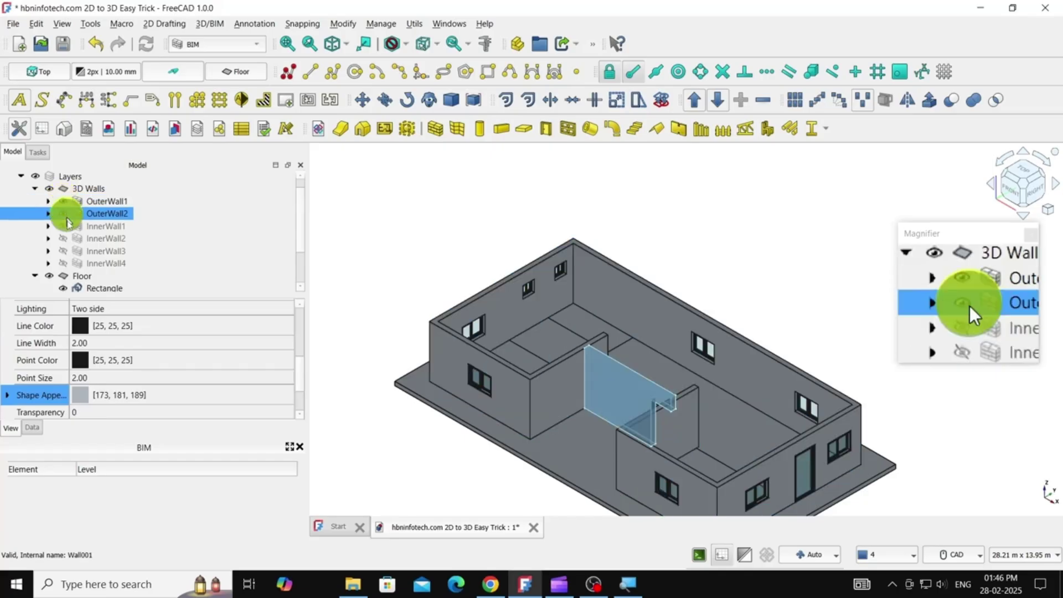
left_click(68, 227, "ctrl")
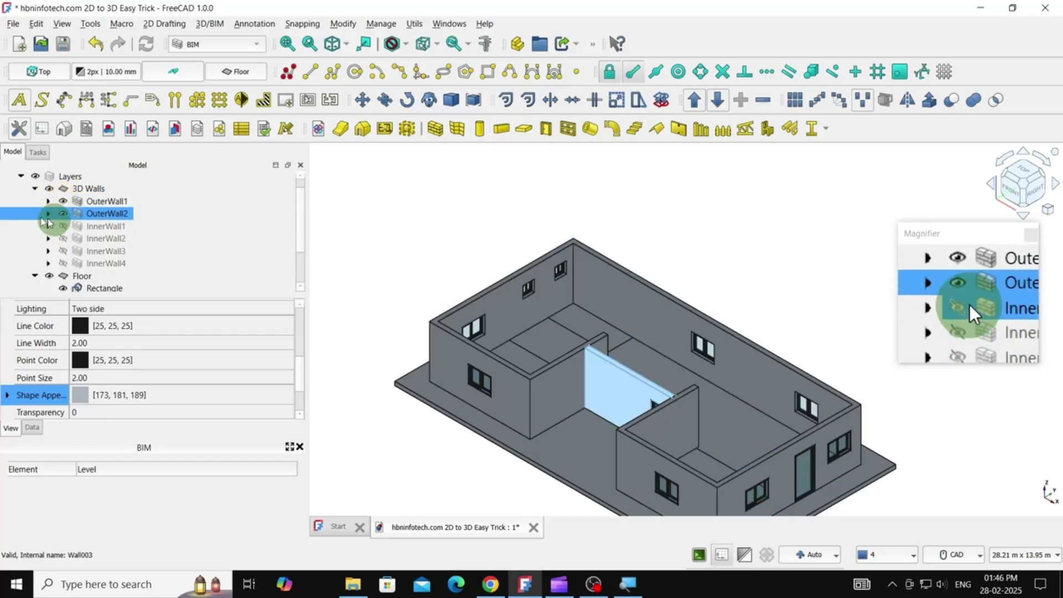
left_click(64, 226)
left_click(65, 239)
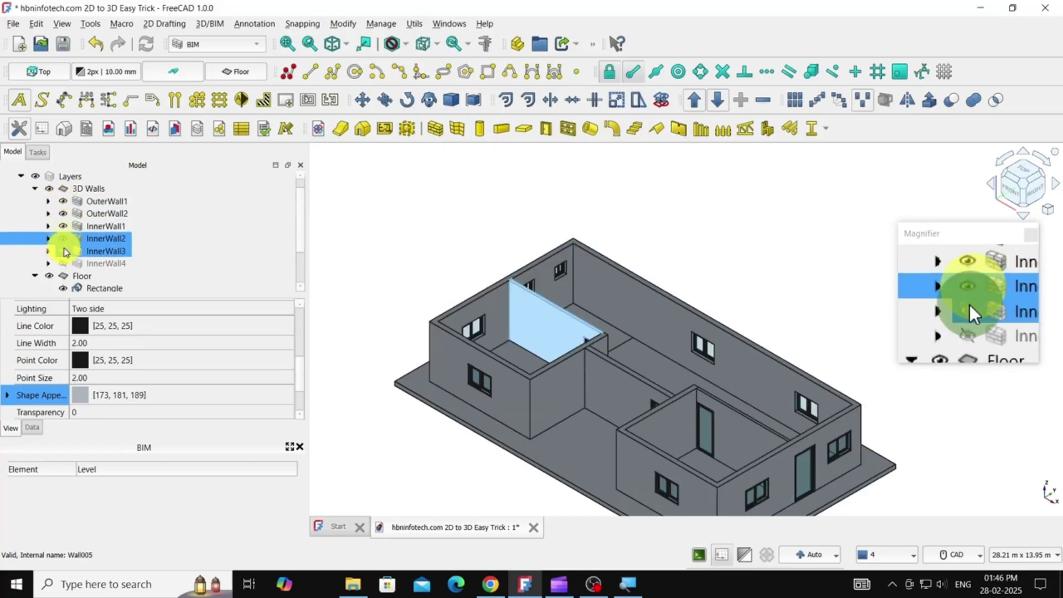
left_click(65, 251)
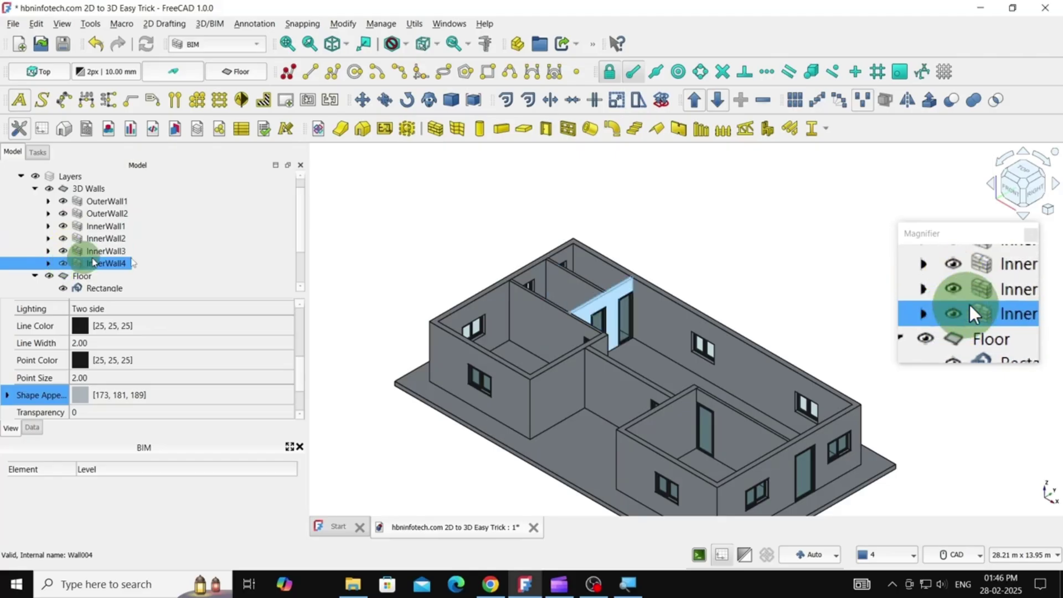
left_click(390, 227)
scroll(428, 180, "down", 2)
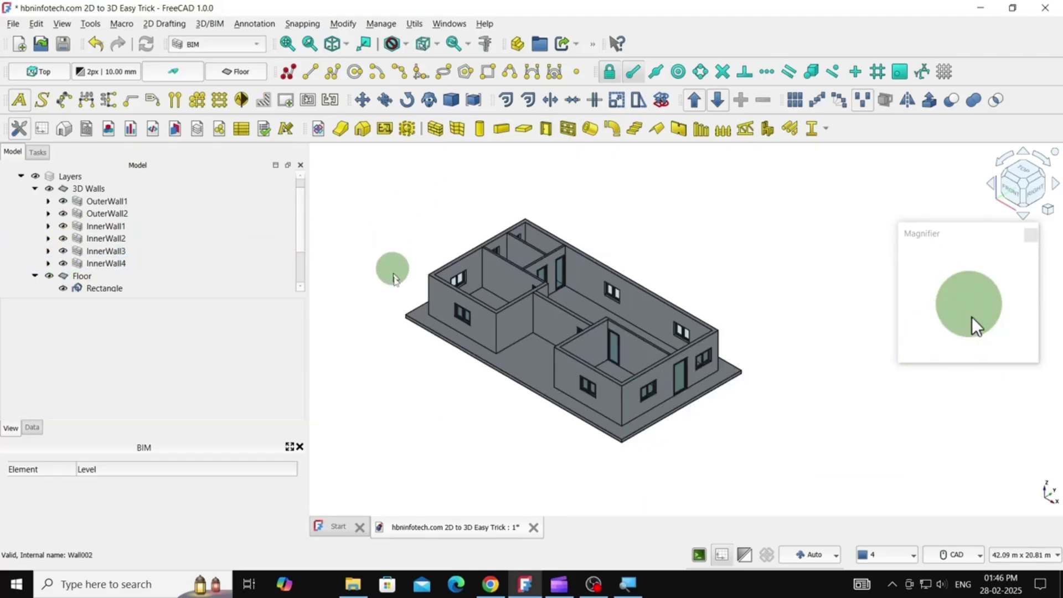
scroll(381, 306, "up", 2)
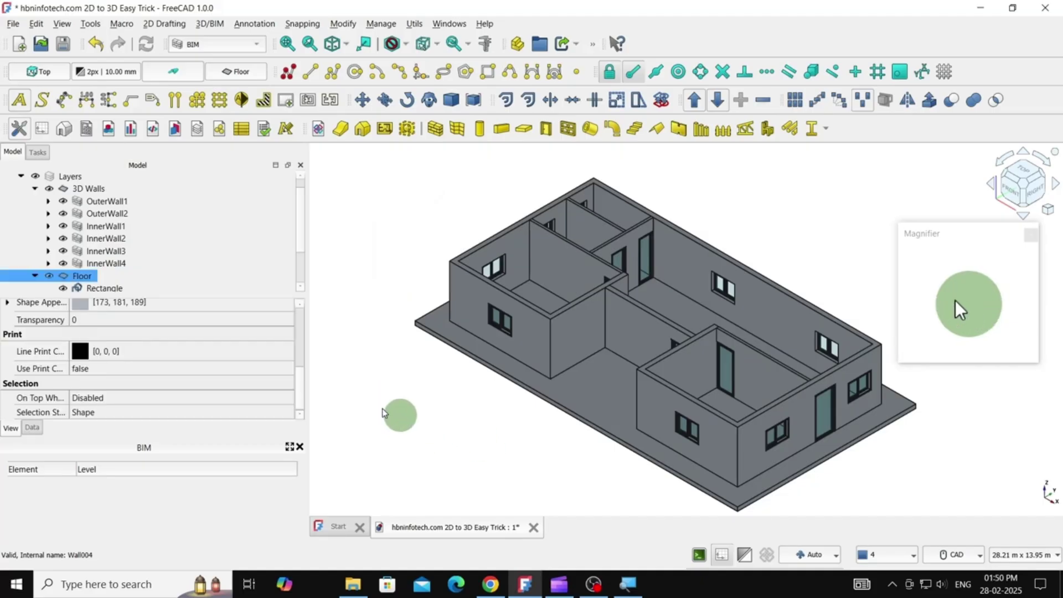
Step: Set the slab's shape appearance colour to light cyan (84, 255, 255) and hide the rectangle in the Floor layer
left_click_drag(301, 244, 301, 268)
left_click(99, 264)
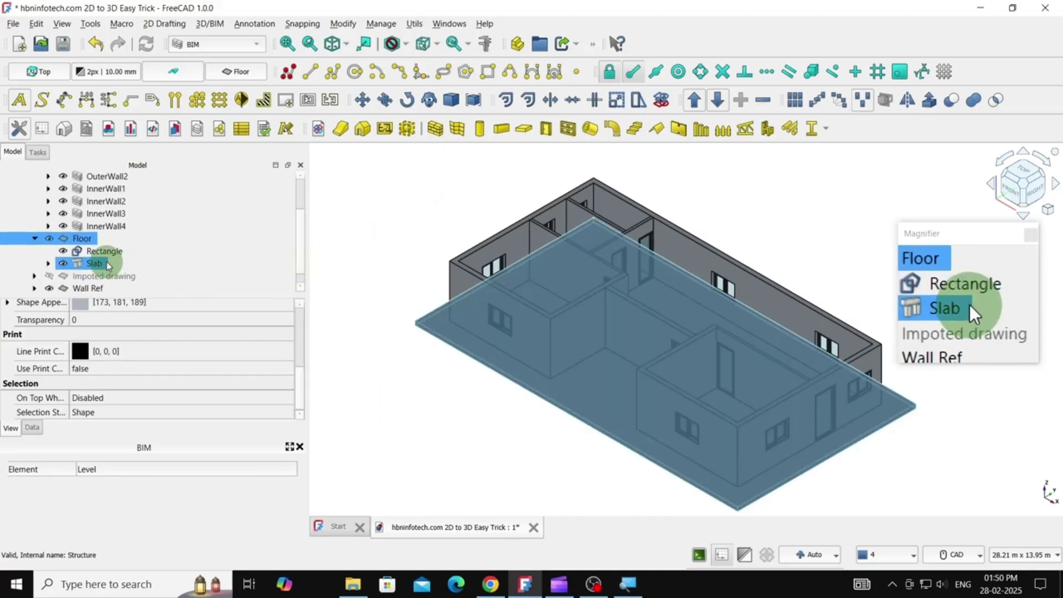
left_click_drag(301, 259, 302, 275)
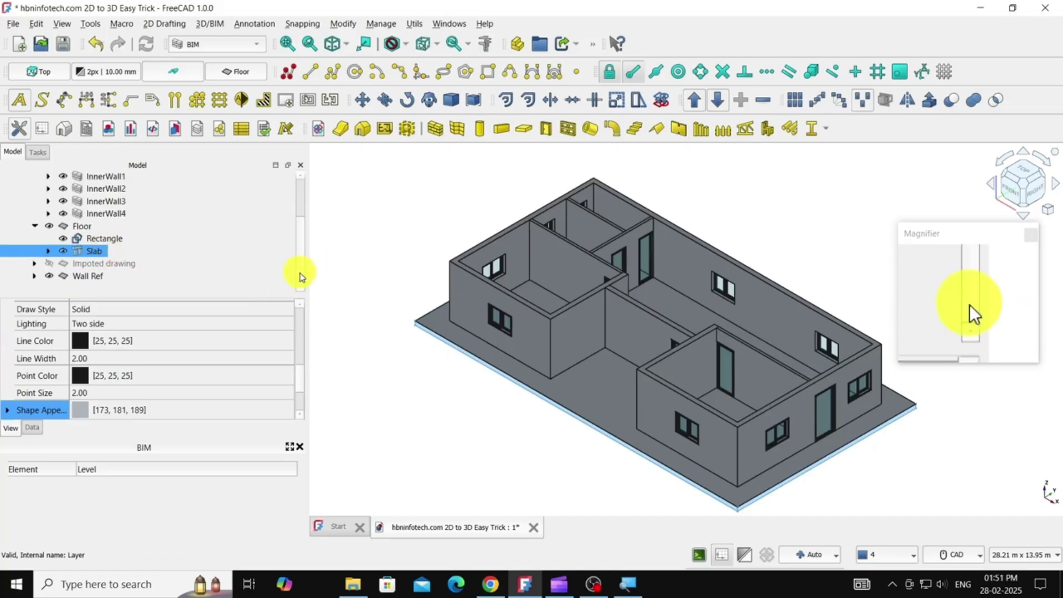
left_click(81, 413)
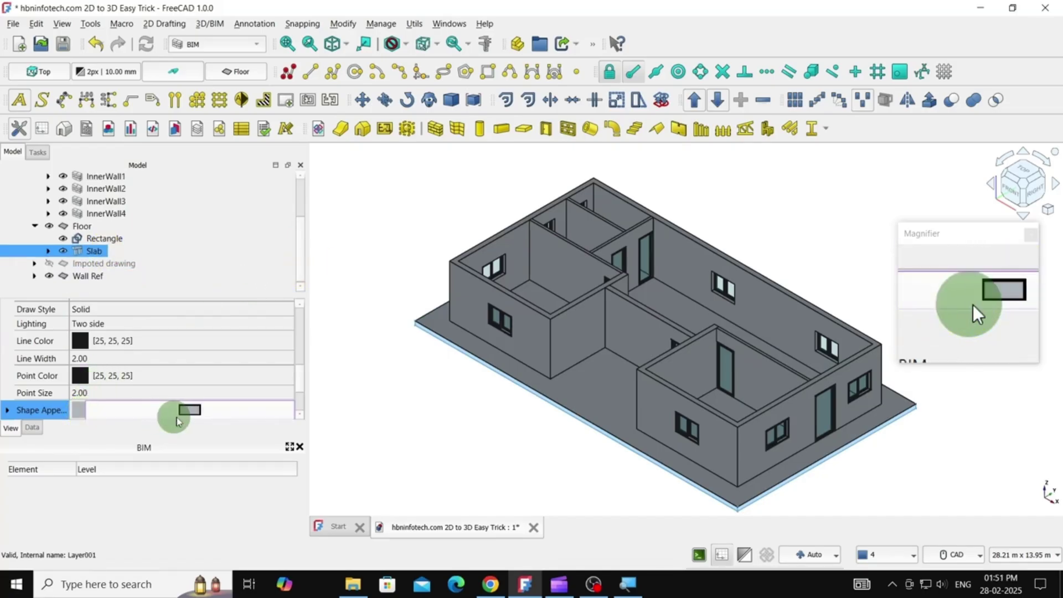
left_click(186, 410)
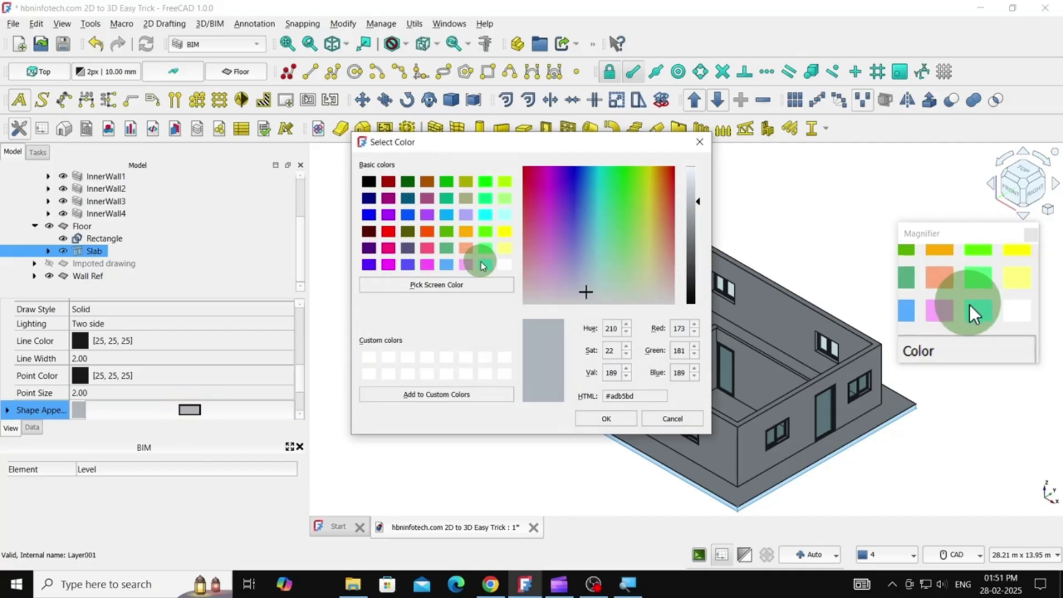
left_click(486, 264)
left_click(599, 421)
left_click(65, 241)
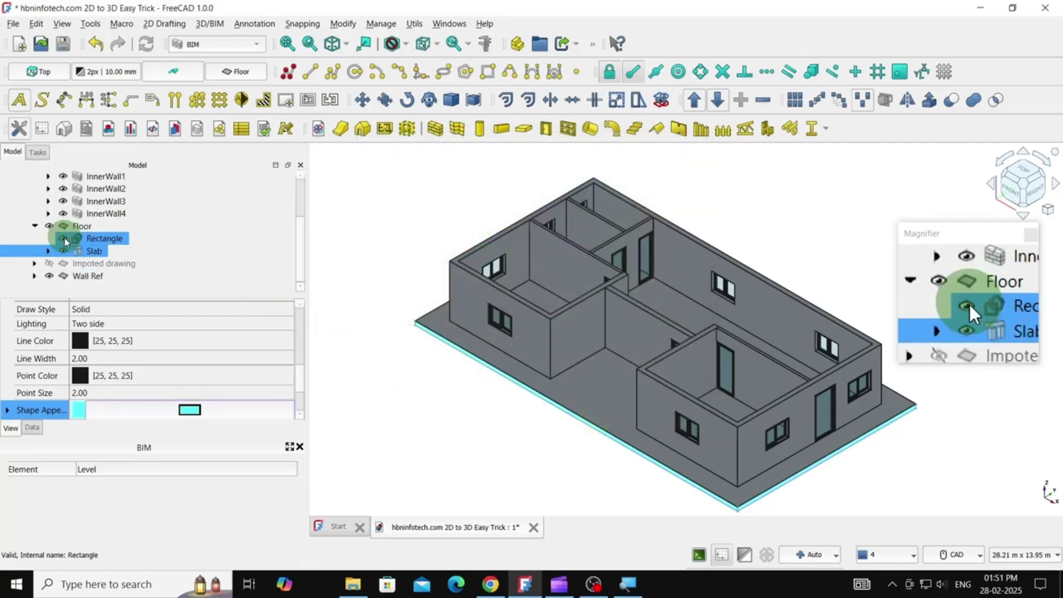
left_click(447, 421)
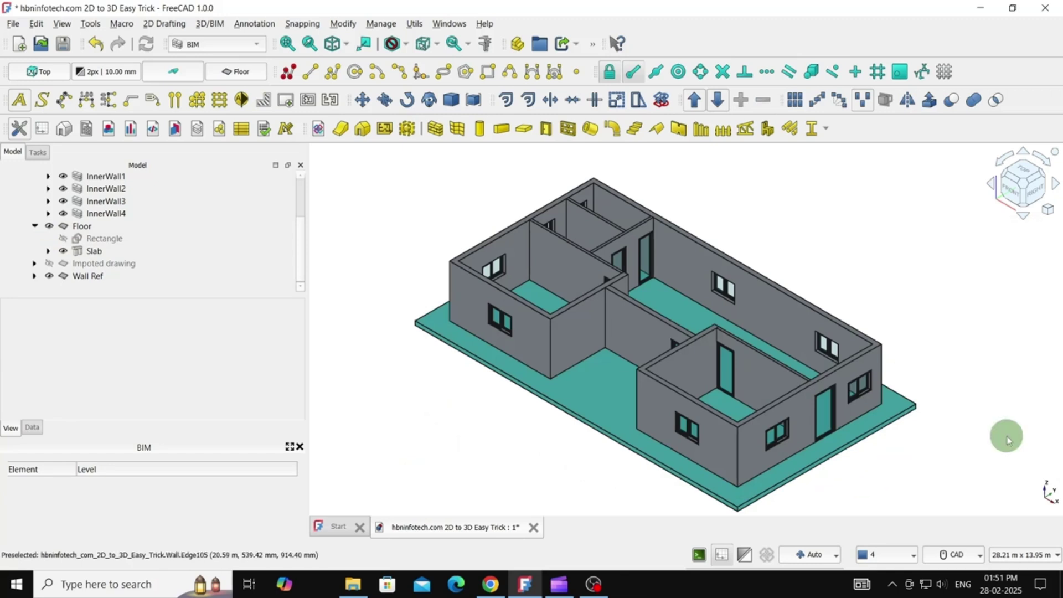
Step: Hide the slab and examine the building's walls, doors and windows without the floor
left_click(92, 250)
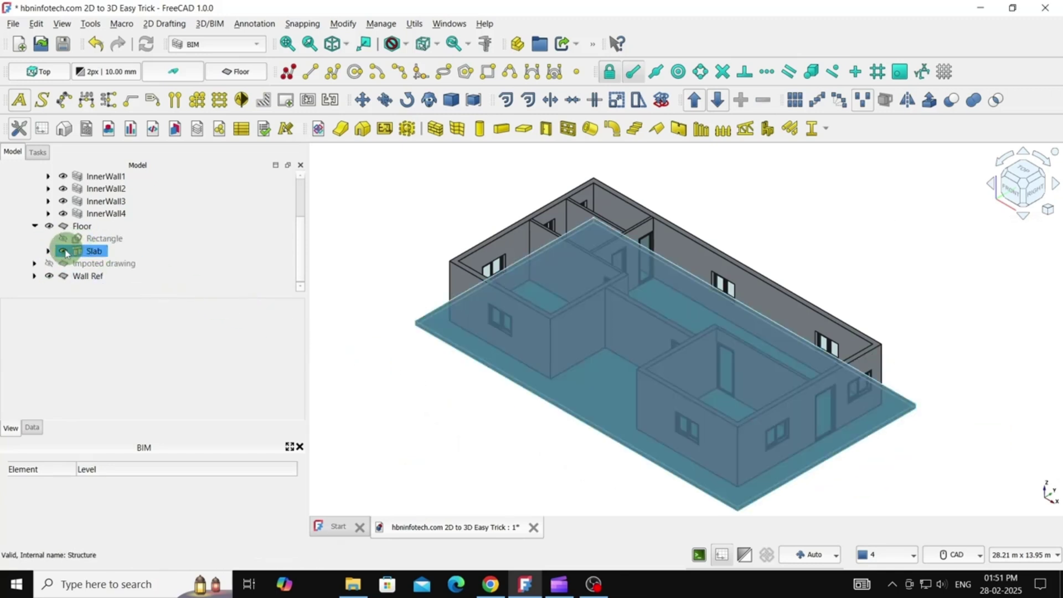
left_click(65, 252)
middle_click_drag(921, 419, 866, 415)
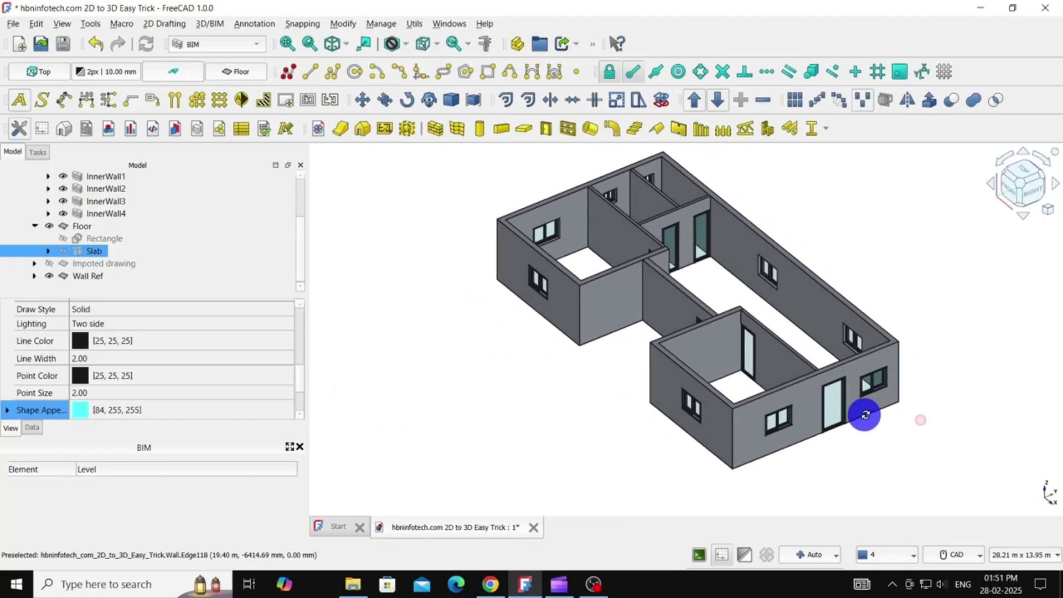
scroll(866, 418, "up", 2)
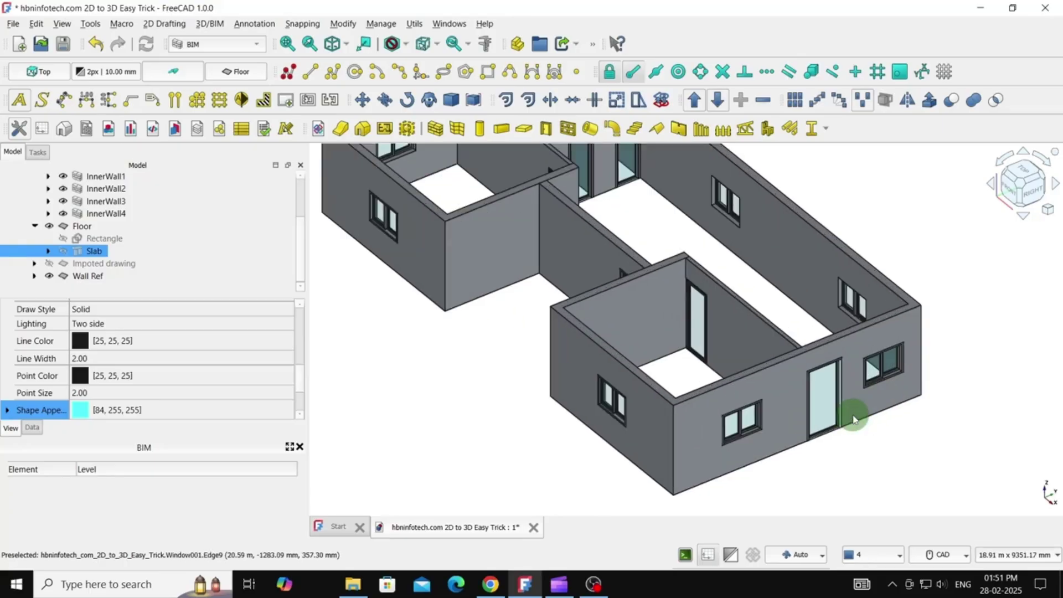
scroll(854, 419, "down", 1)
scroll(734, 278, "up", 3)
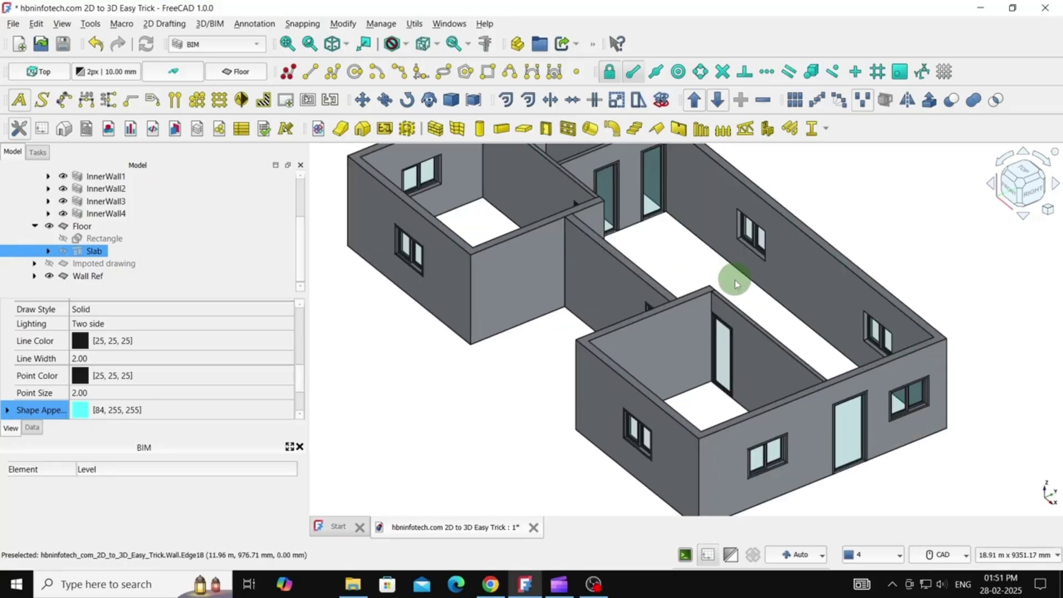
scroll(736, 283, "down", 1)
scroll(736, 284, "down", 2)
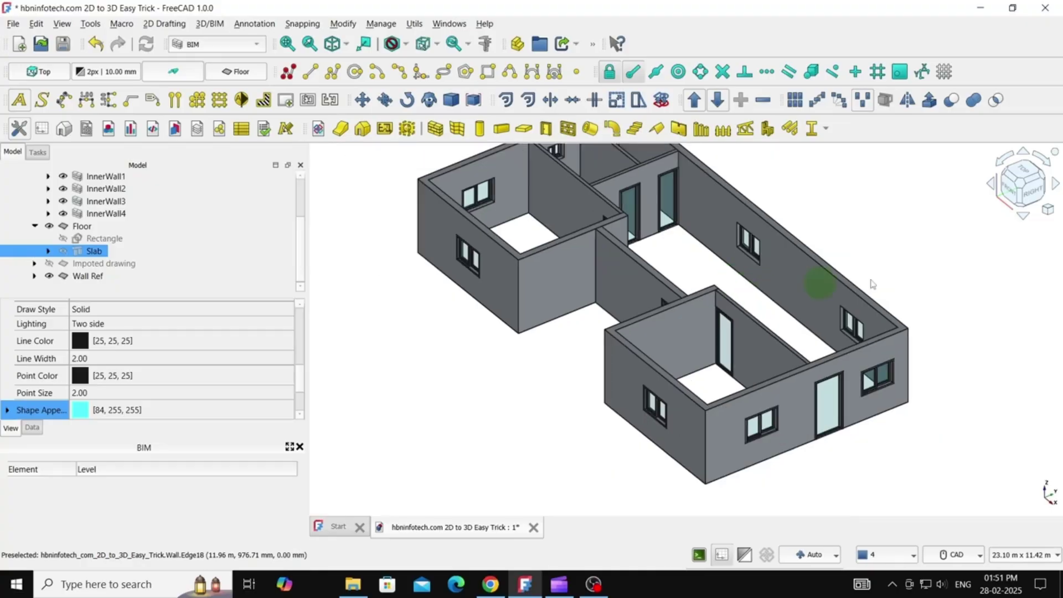
middle_click_drag(932, 265, 956, 298)
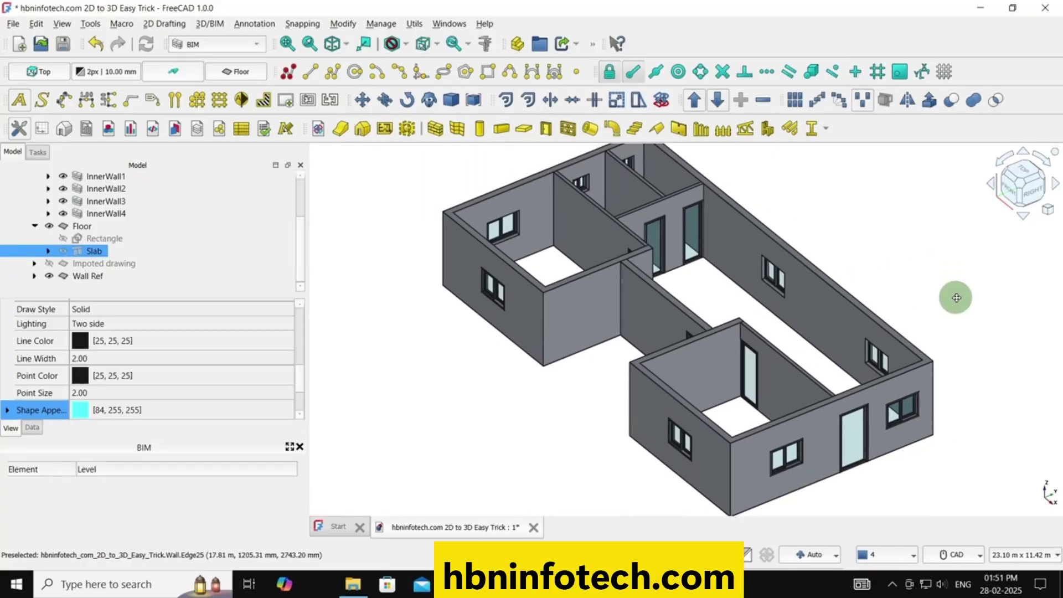